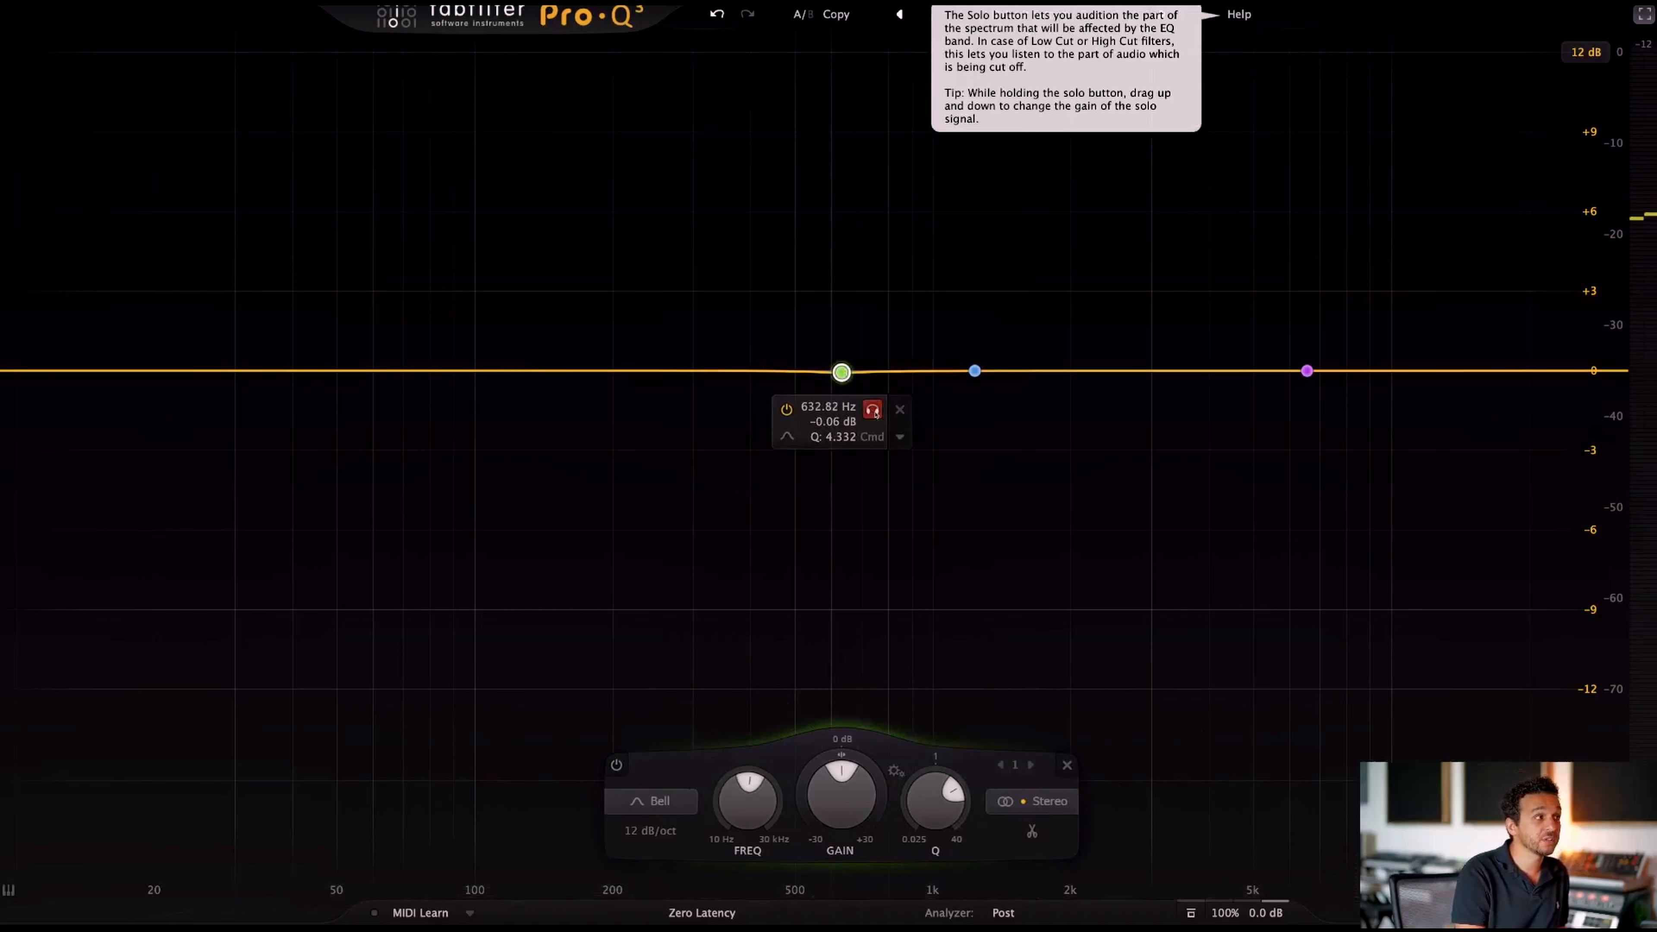
# - Solo-sweep the green bell band, delete the flat 1233.8 Hz band, and set the green band to about -6 dB near 978 Hz
pyautogui.moveTo(875, 413); pyautogui.dragTo(951, 461)
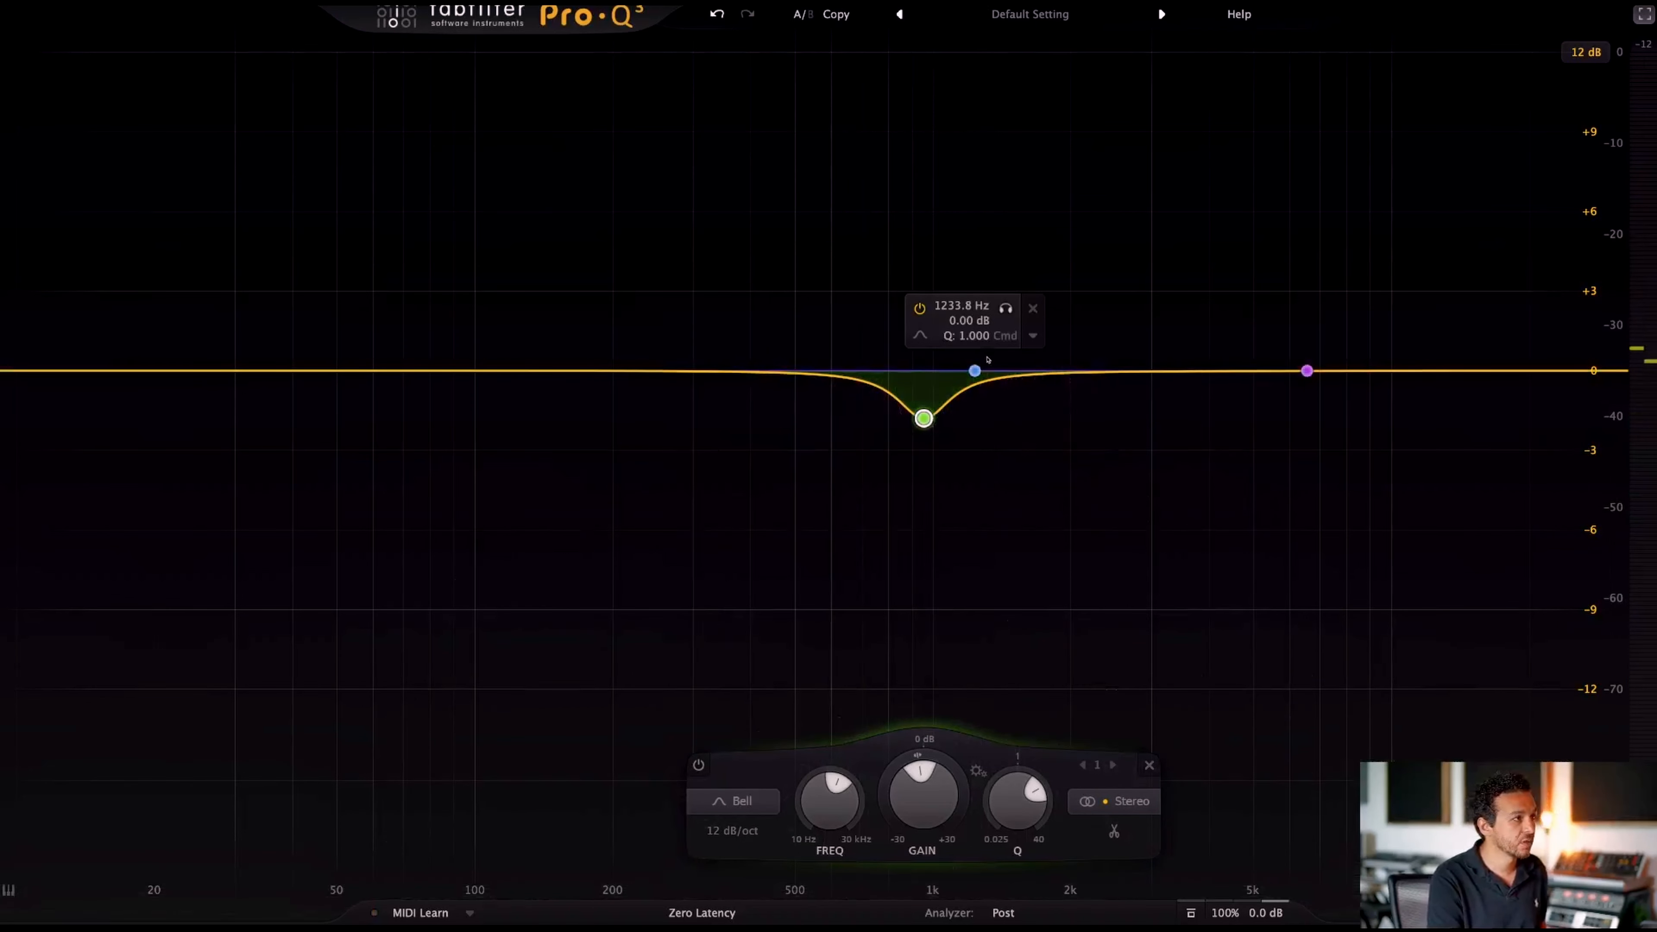
pyautogui.rightClick(974, 371)
pyautogui.click(1000, 455)
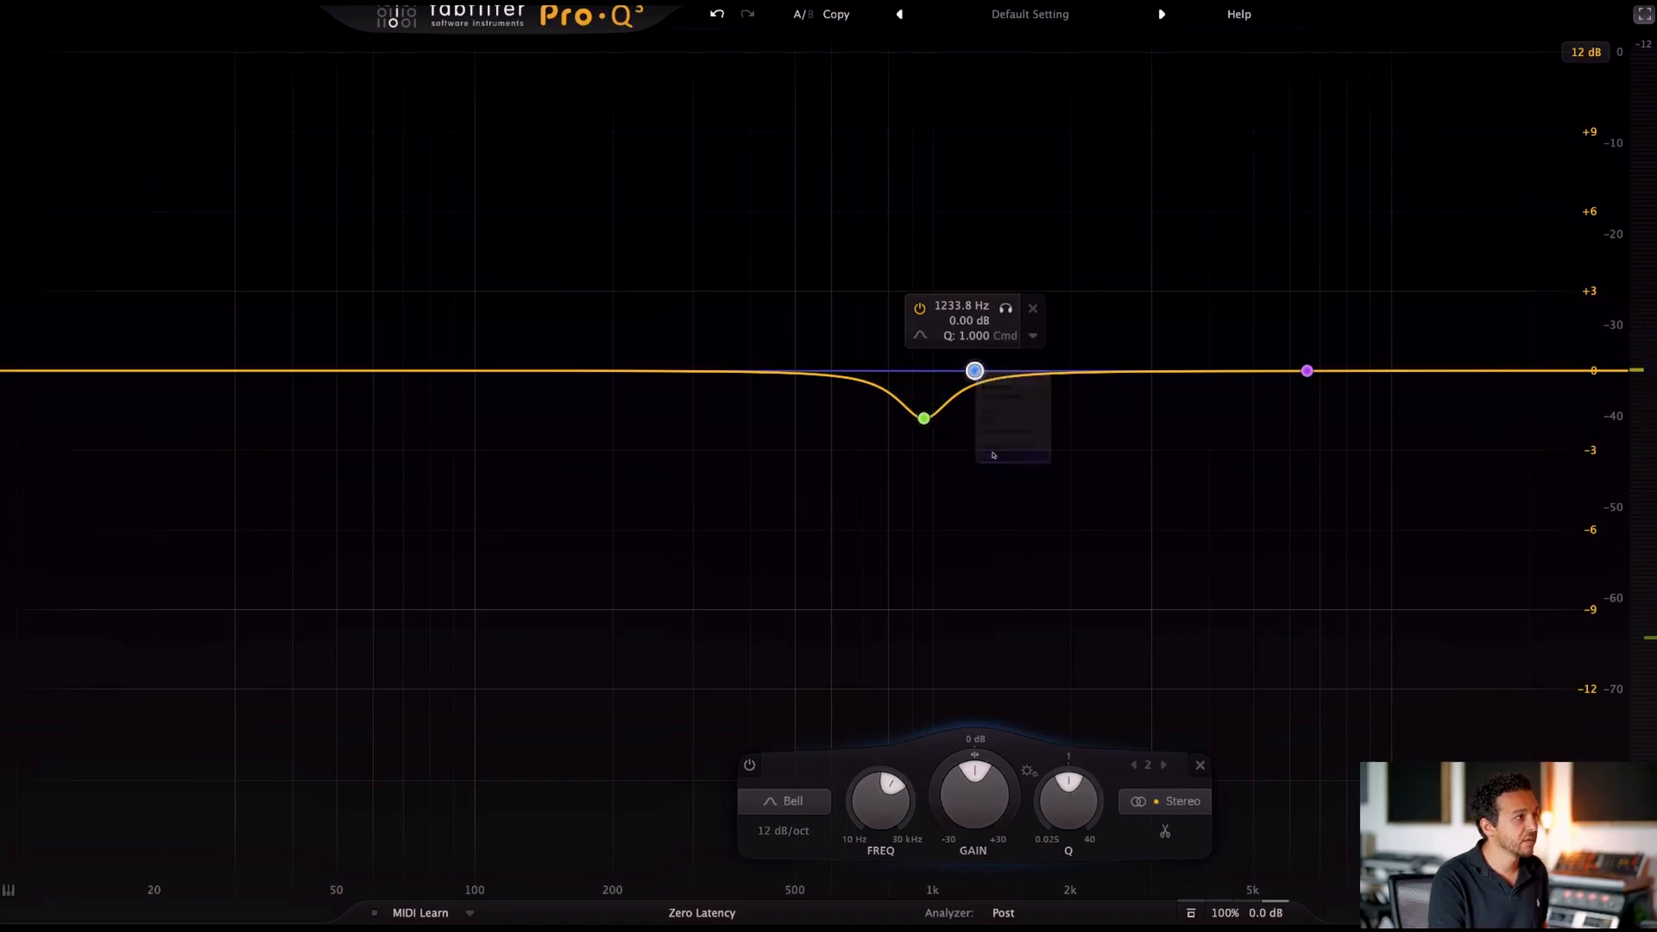
pyautogui.moveTo(954, 456); pyautogui.dragTo(927, 491)
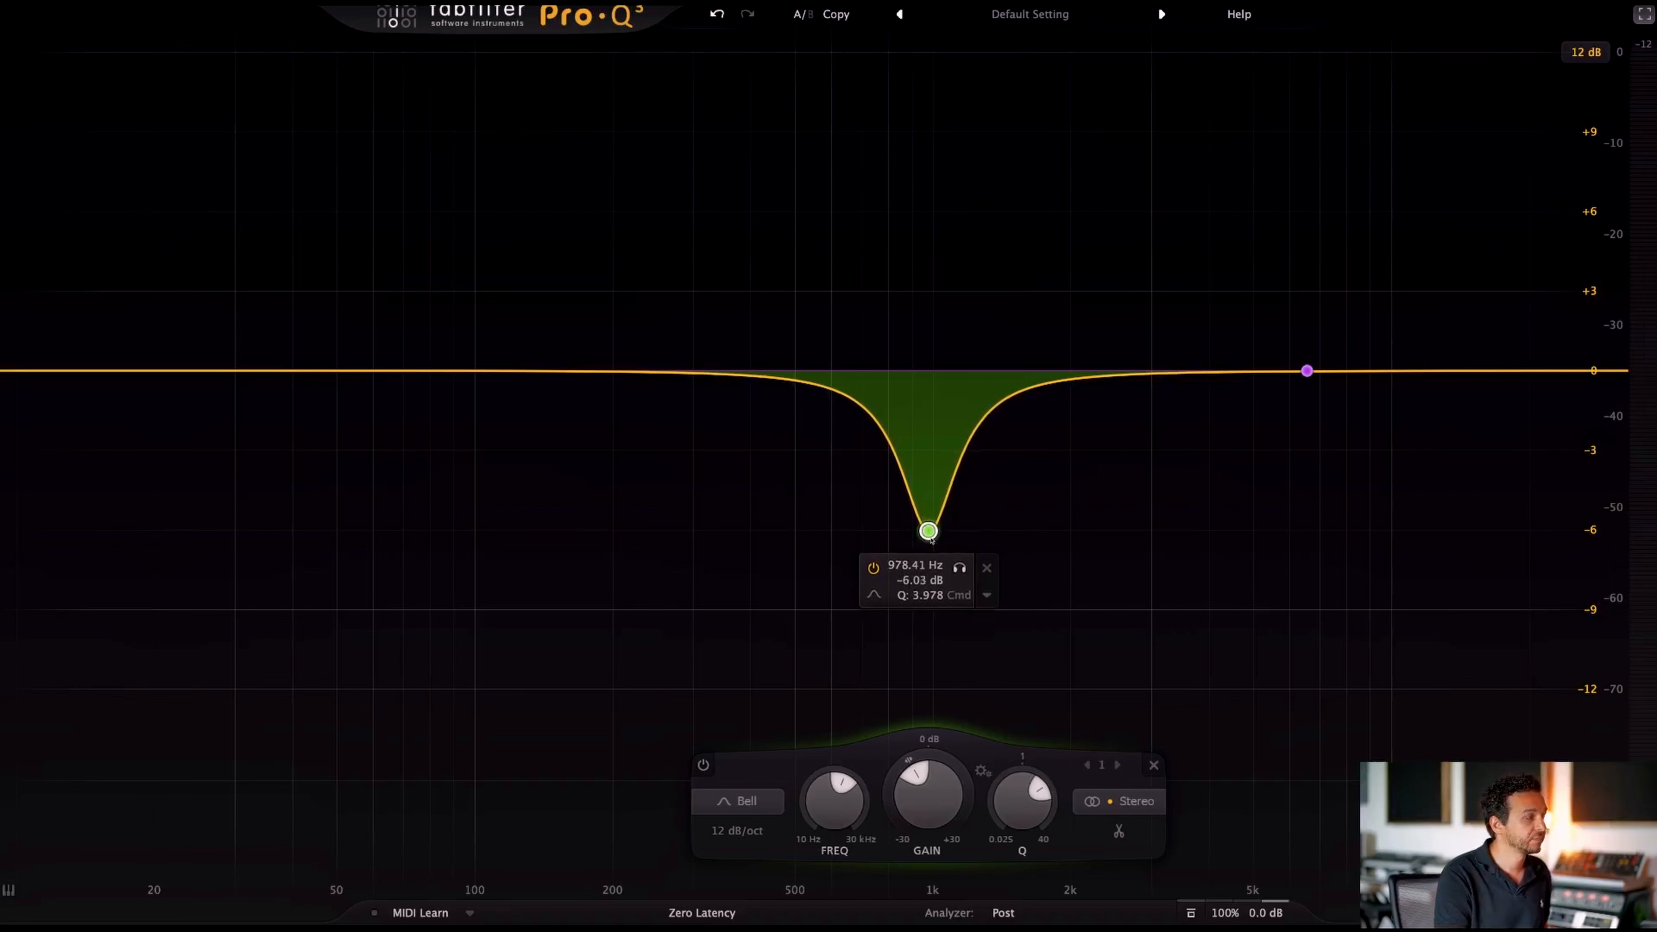
# - Play the audio and compare the sound with the 978 Hz cut bypassed and enabled
pyautogui.press('space')
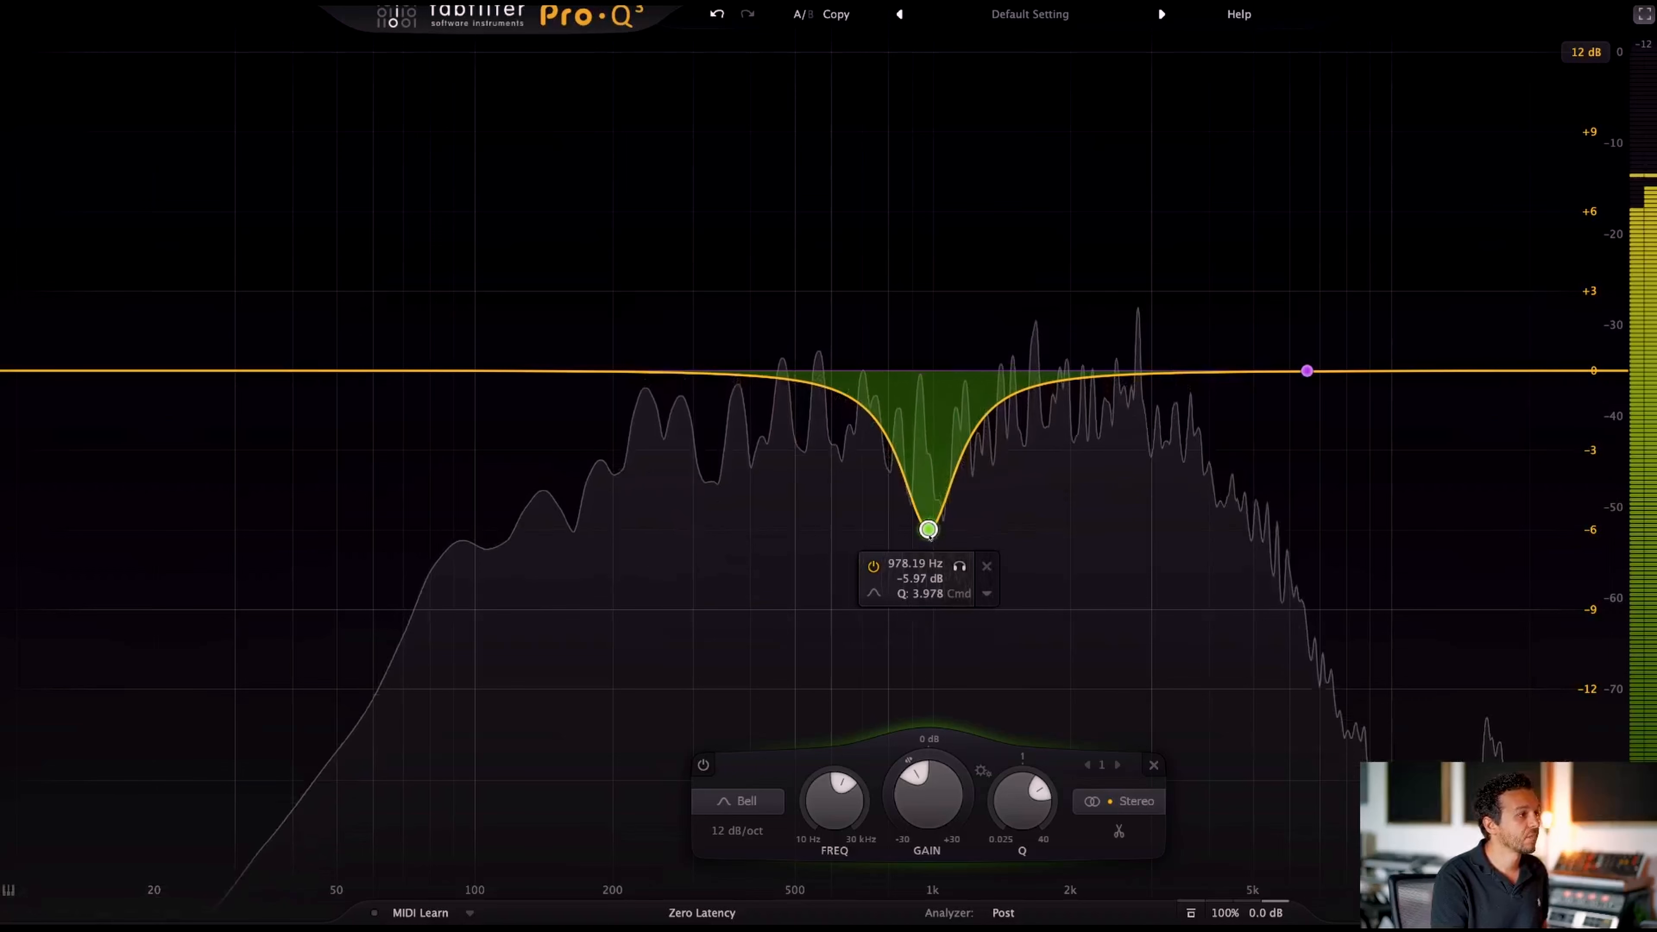
pyautogui.click(873, 567)
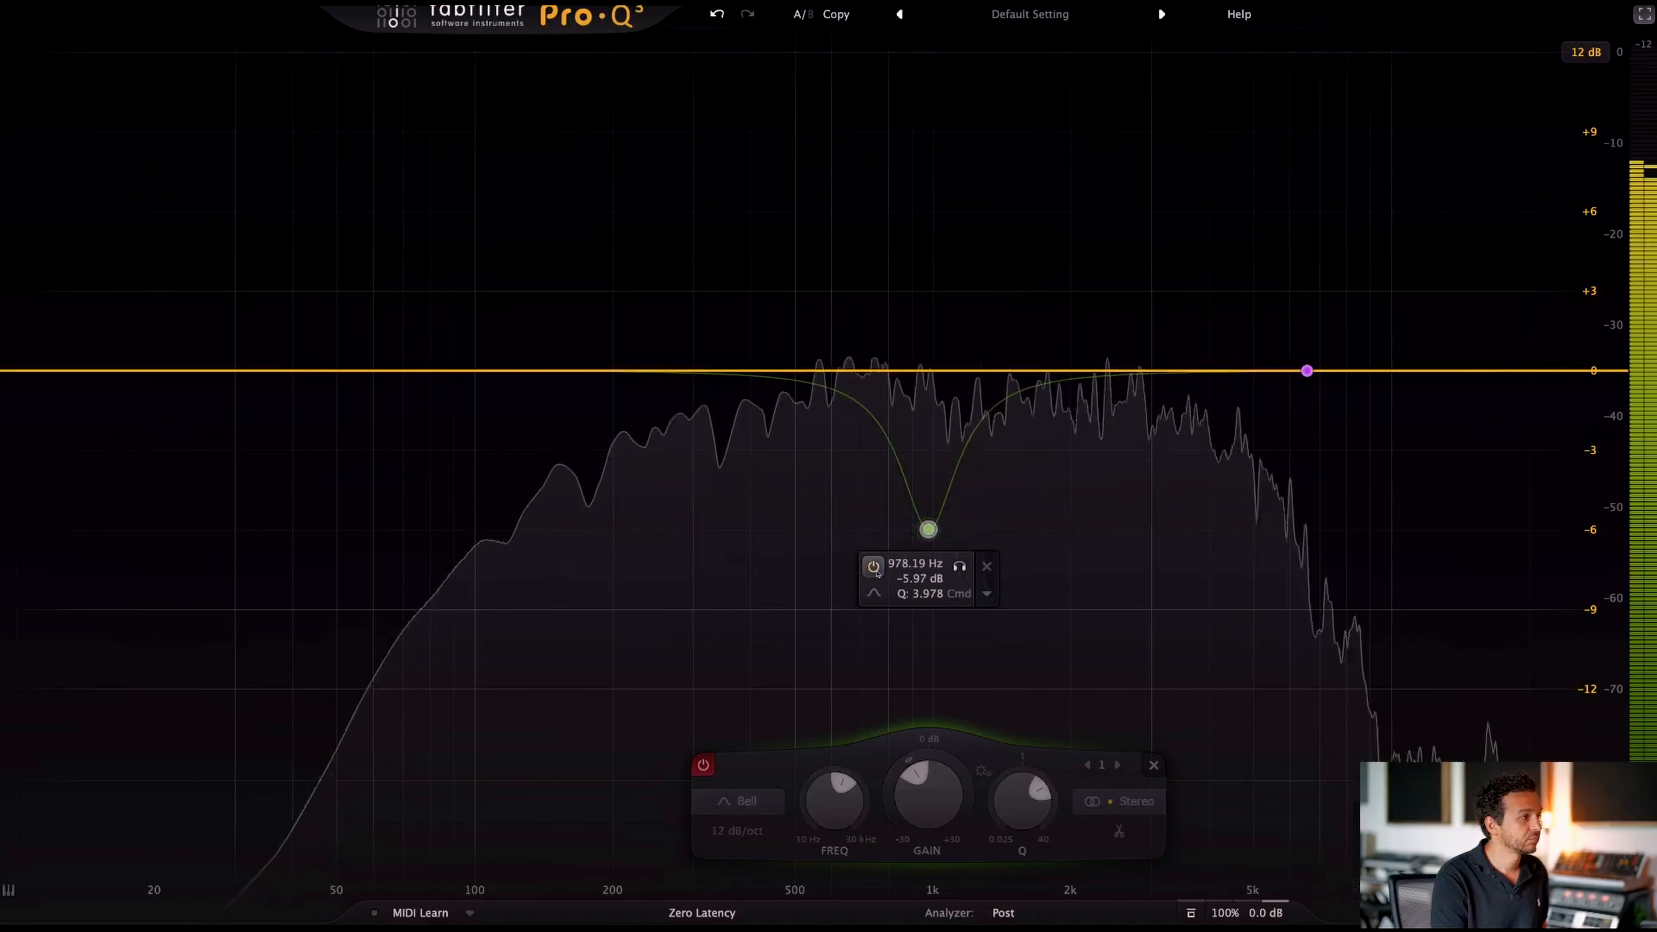
pyautogui.click(873, 567)
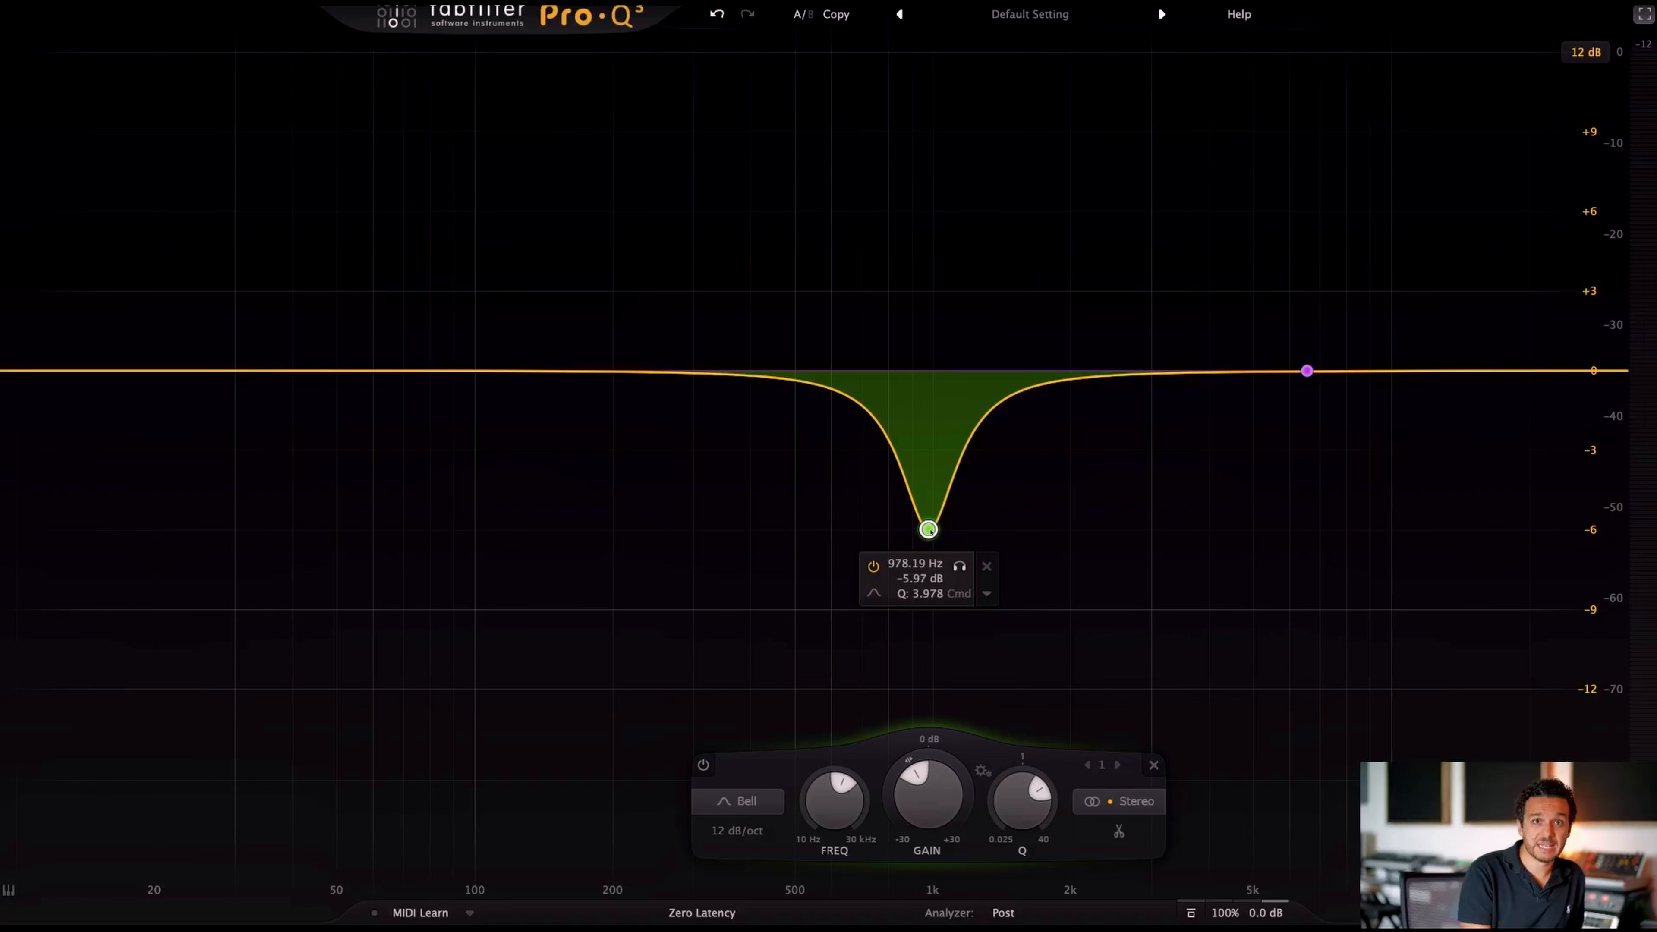
# - Reduce the green band's cut to about -3 dB near 998 Hz and make it dynamic down to about -6 dB during playback
pyautogui.moveTo(930, 532); pyautogui.dragTo(936, 451)
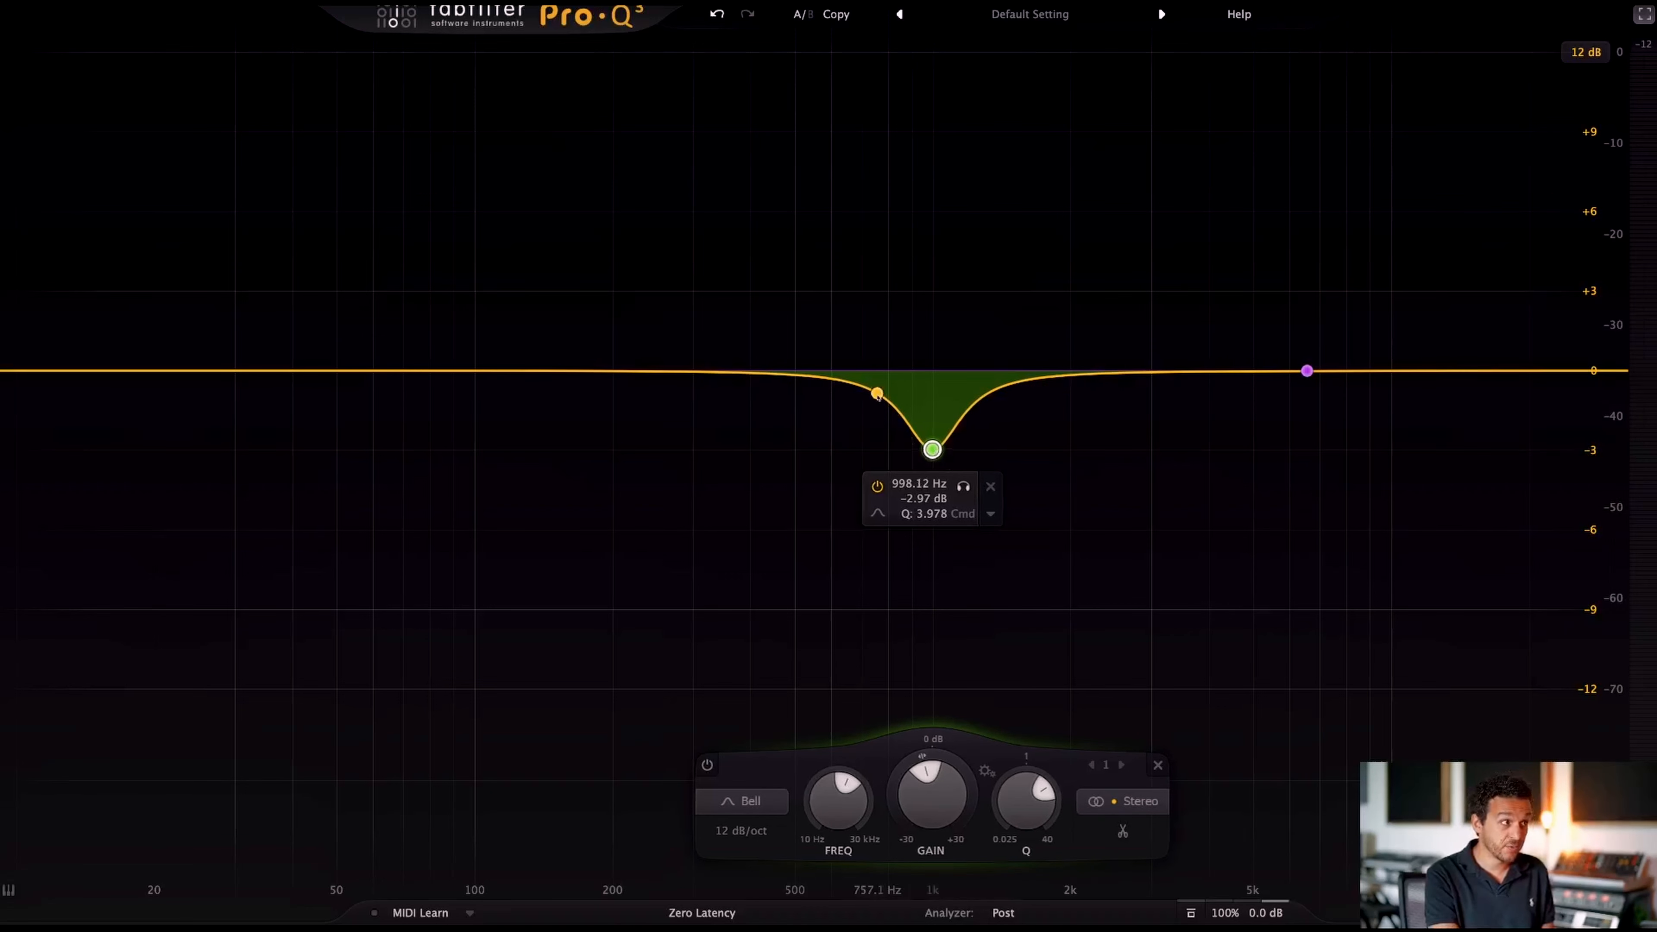
pyautogui.rightClick(935, 450)
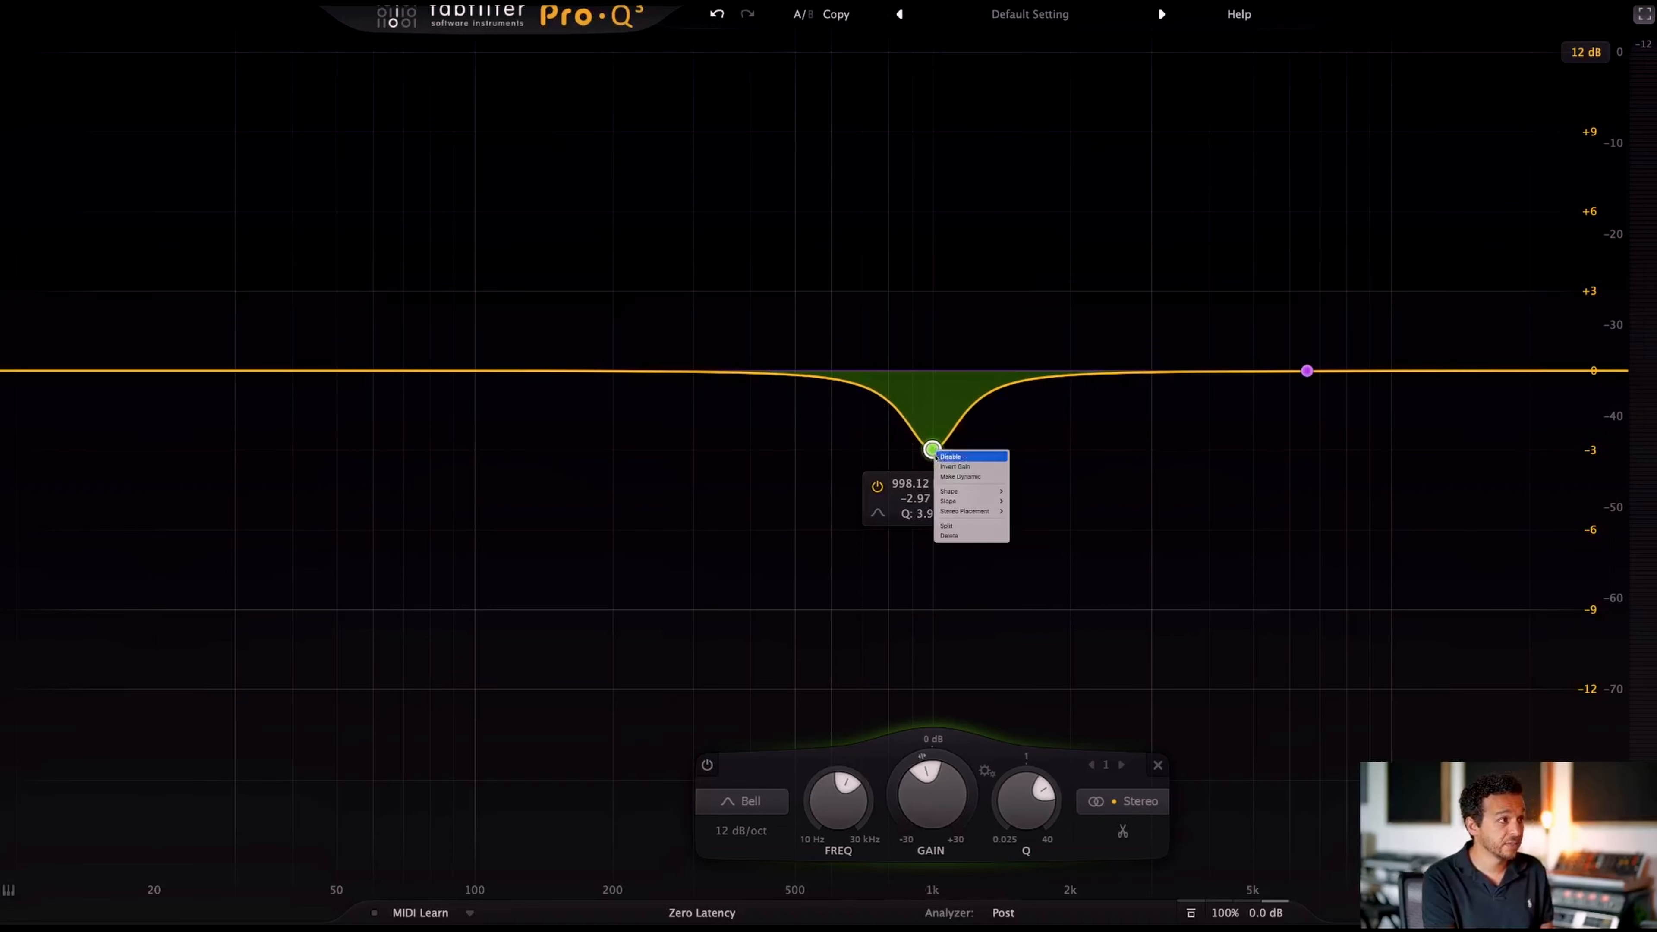
pyautogui.click(950, 477)
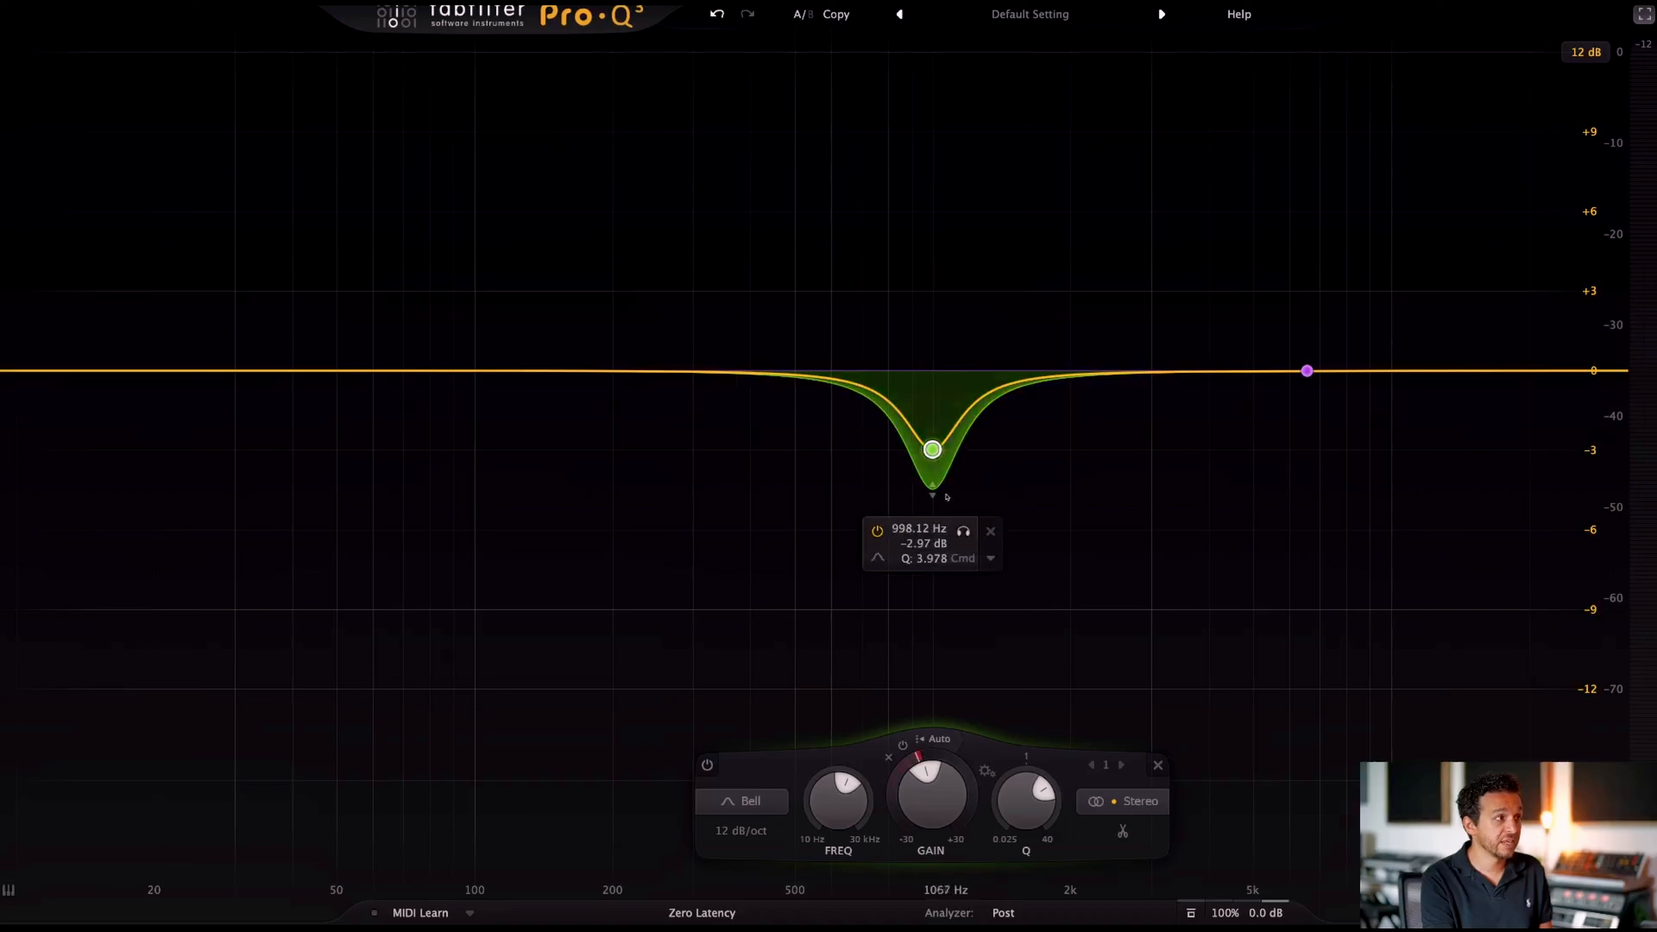
pyautogui.moveTo(932, 496); pyautogui.dragTo(932, 543)
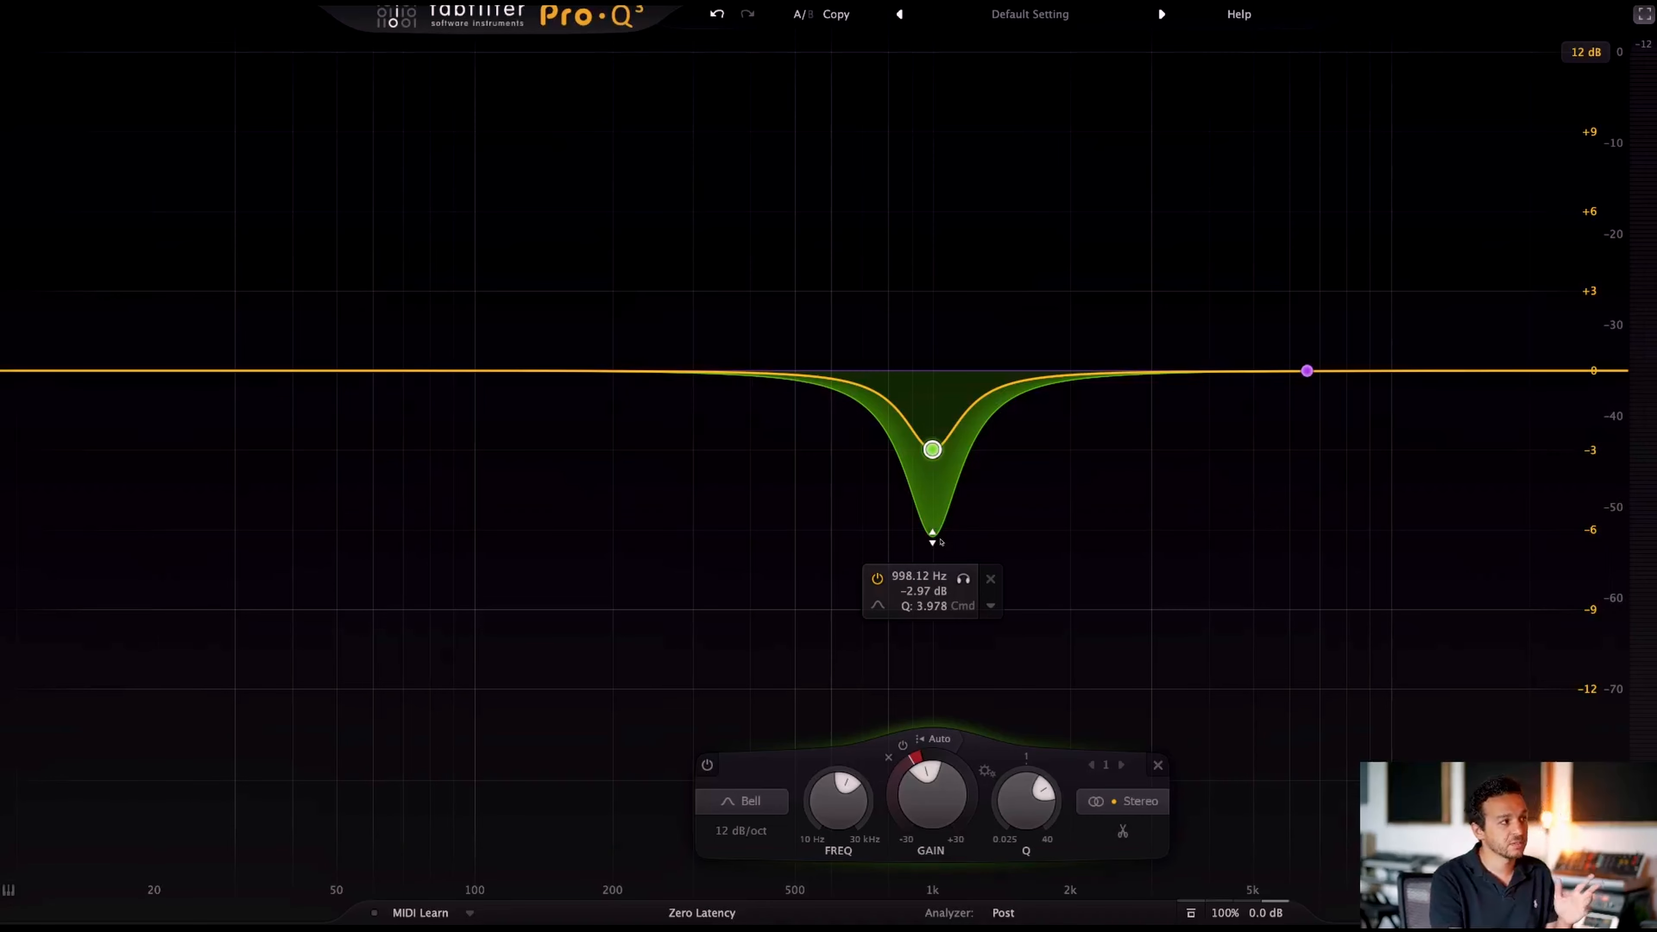
pyautogui.press('space')
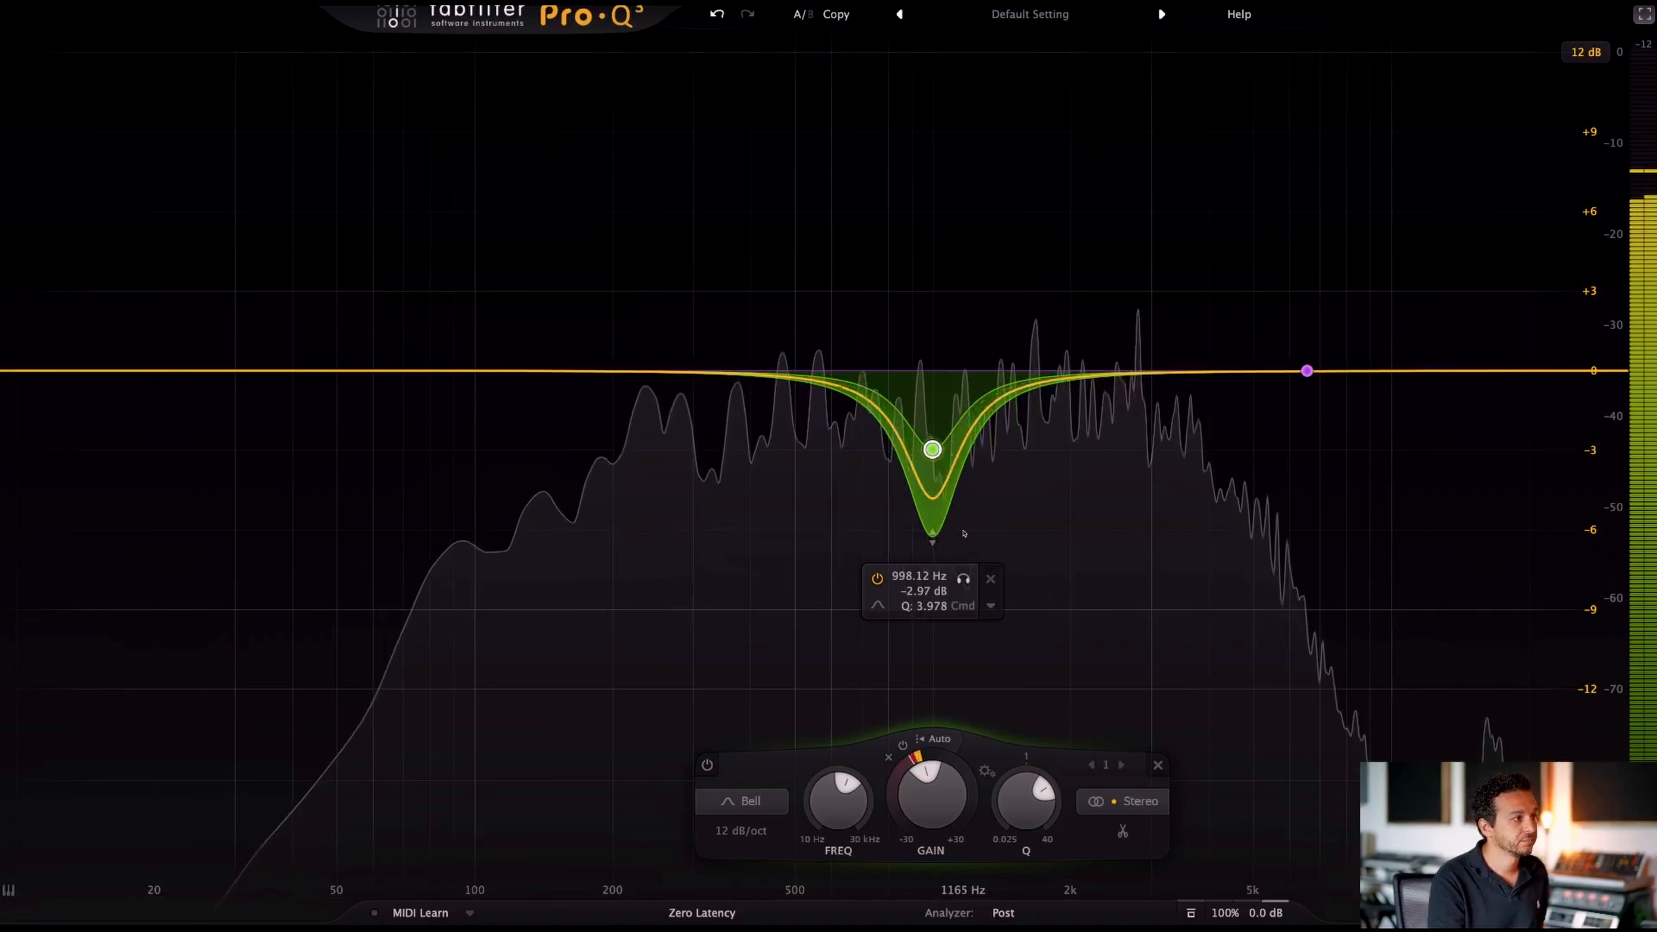
# - Switch the green band's dynamic threshold from automatic to manual and lower it to -23.8 dB while listening
pyautogui.moveTo(935, 811)
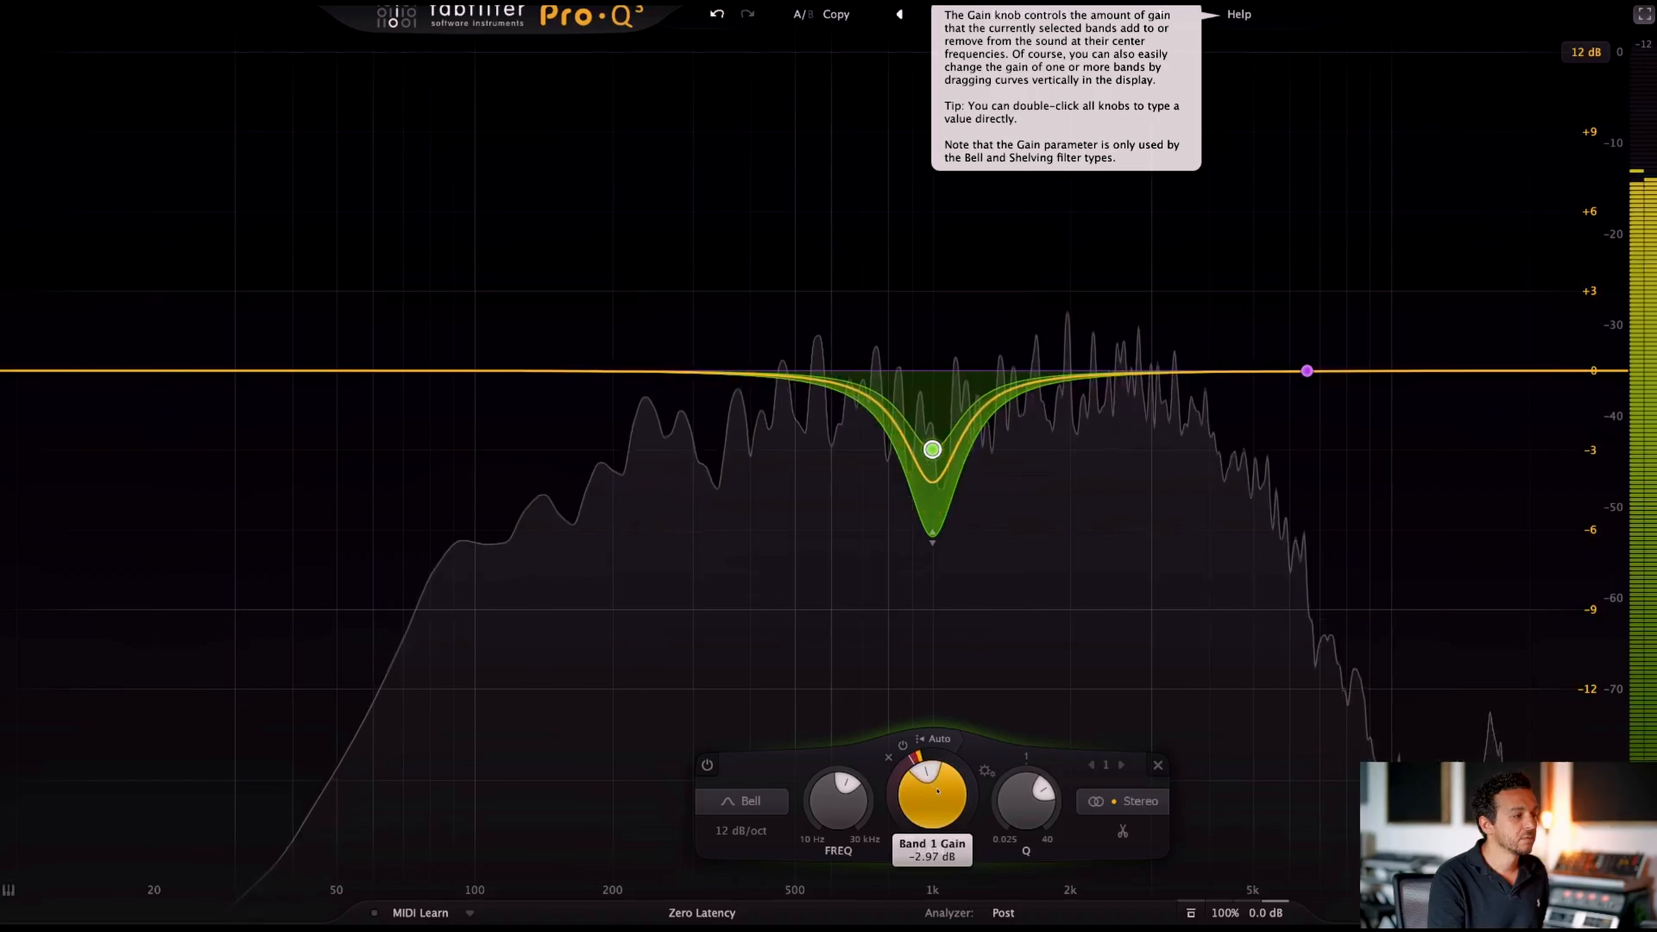
pyautogui.click(939, 738)
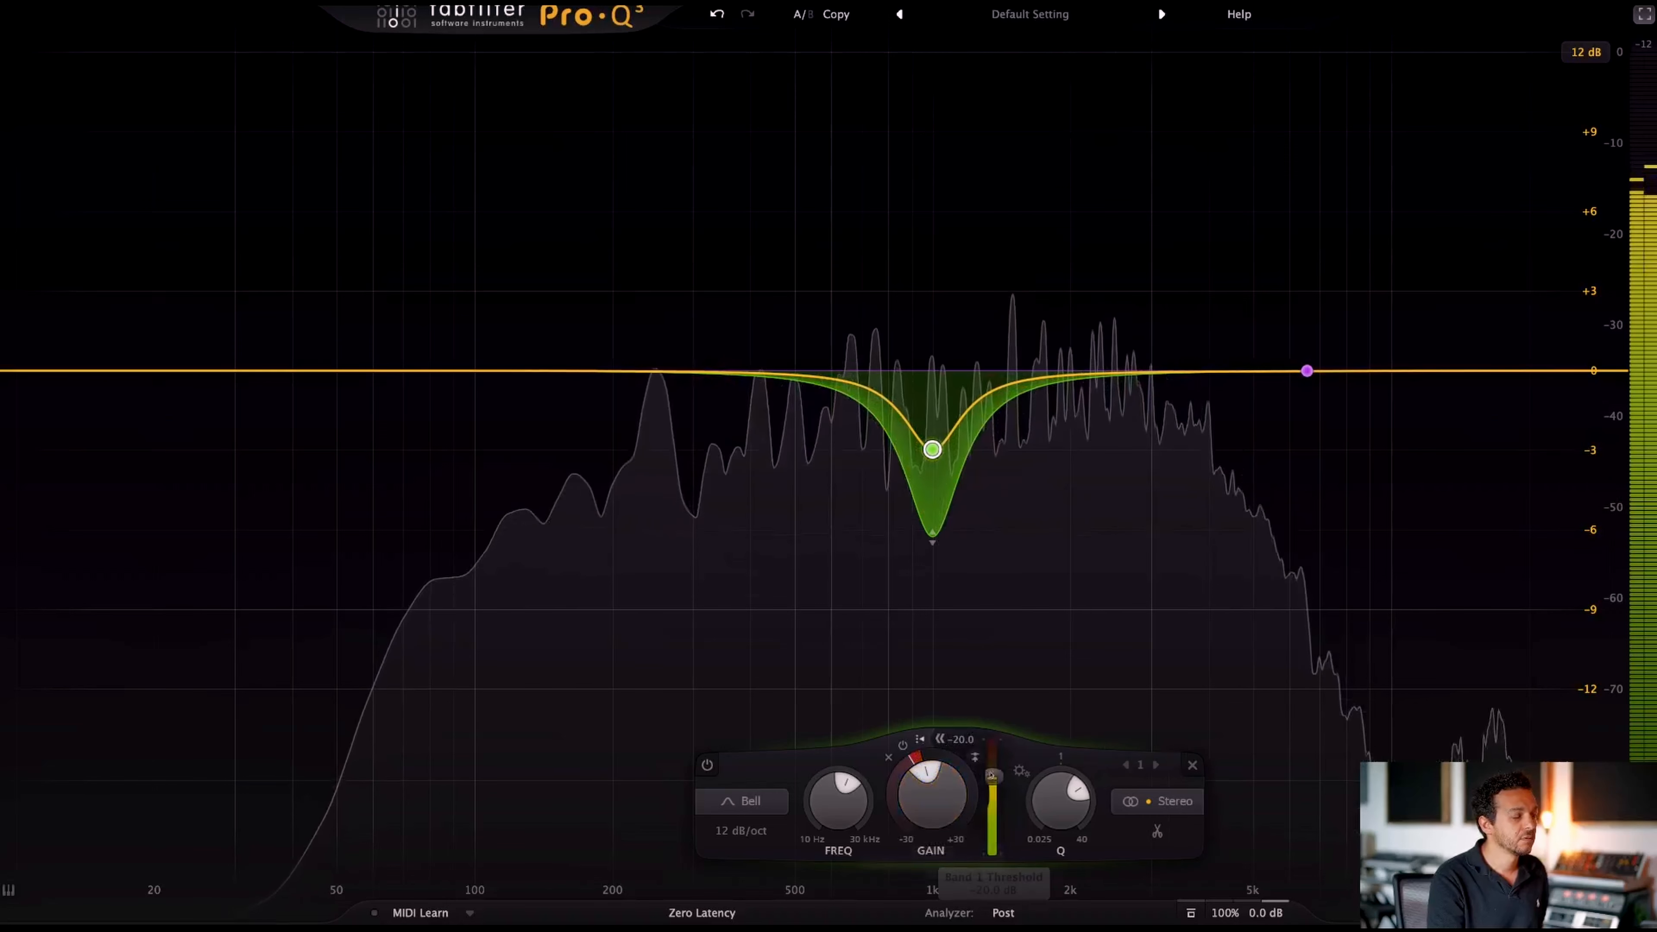
pyautogui.press('space')
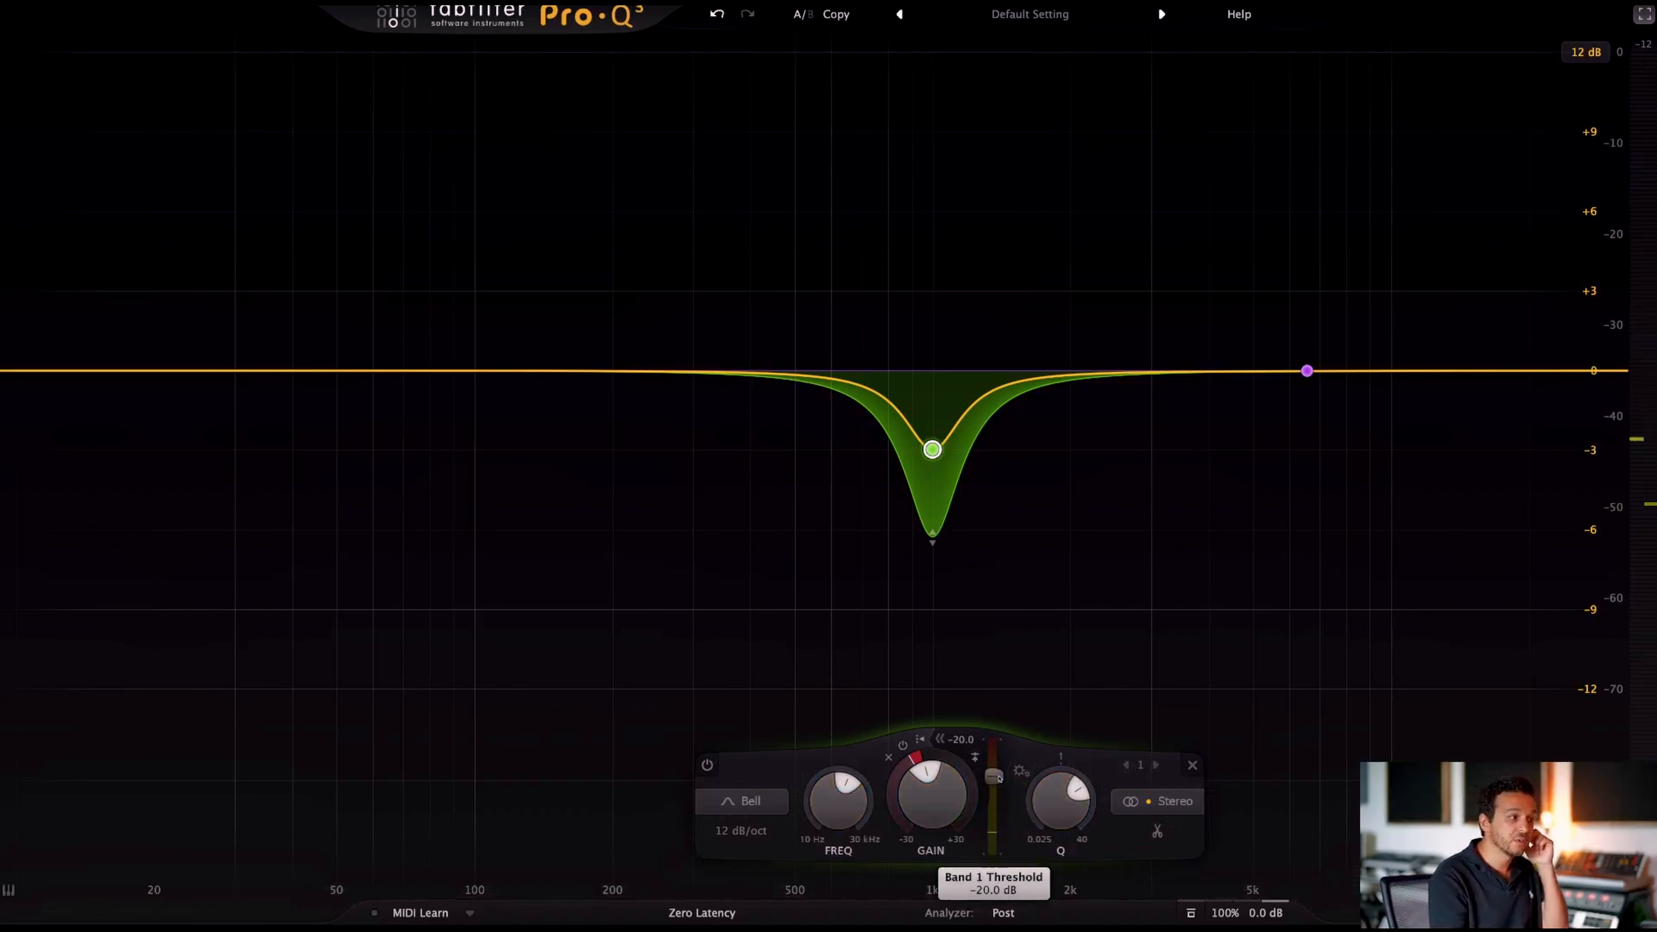
pyautogui.moveTo(997, 780)
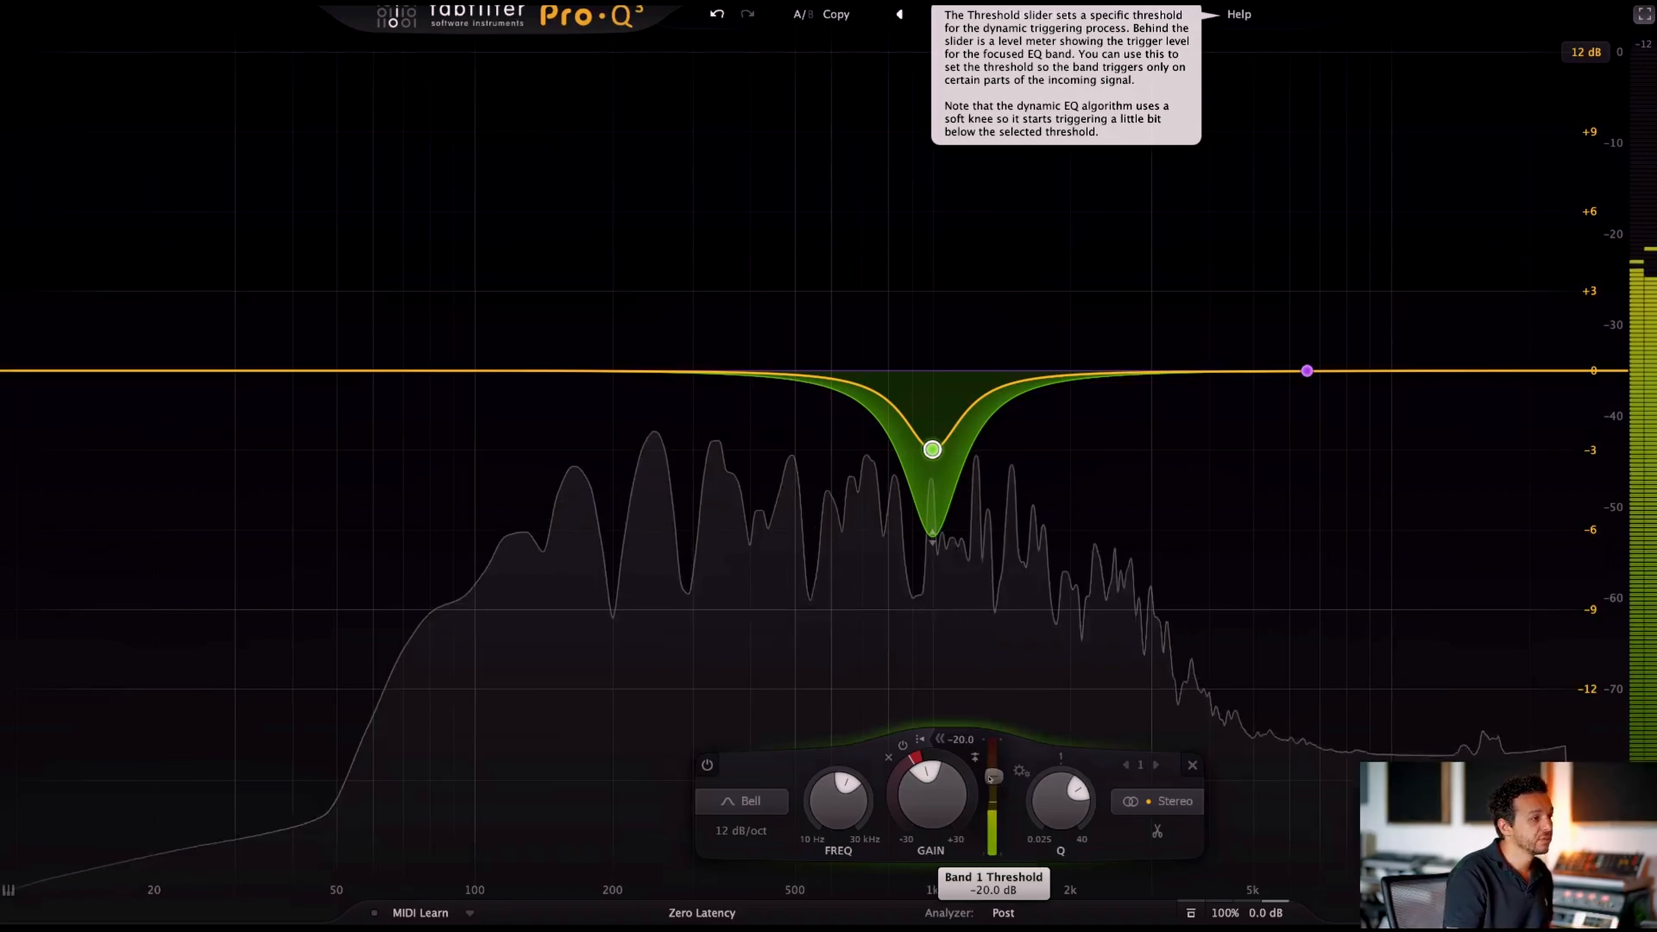
pyautogui.moveTo(992, 774)
pyautogui.mouseDown()
pyautogui.moveTo(995, 803)
pyautogui.moveTo(994, 790)
pyautogui.mouseUp()
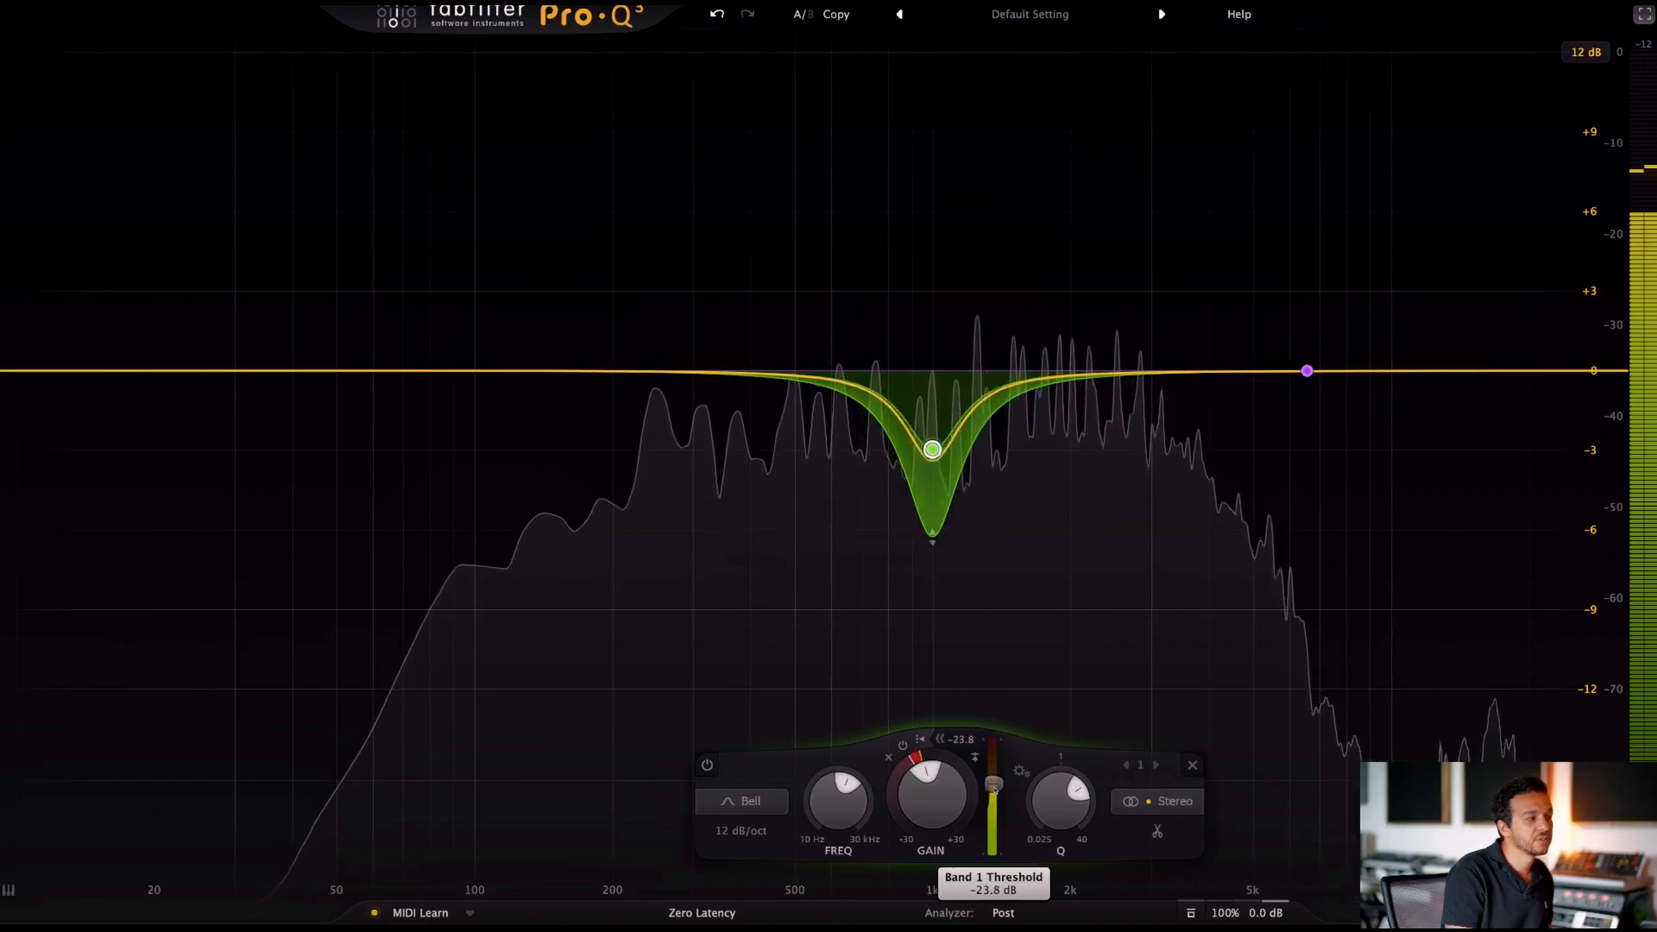
pyautogui.press('space')
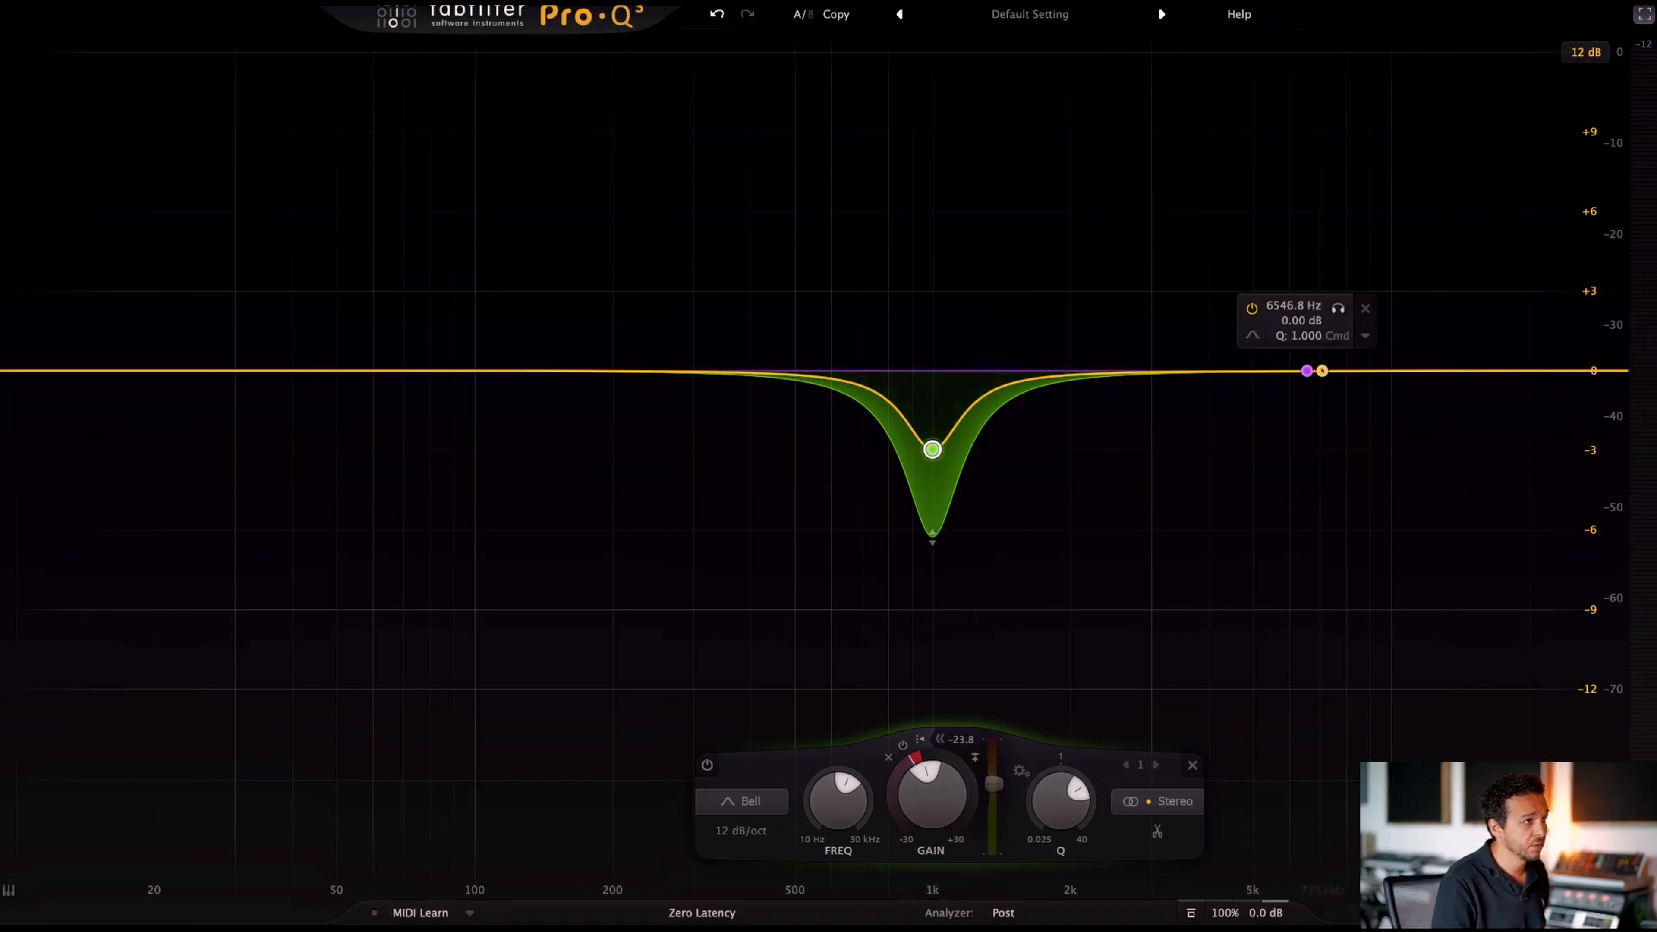
# - Turn the purple band into a high shelf near 8.5 kHz with about -2.4 dB gain and a Q of about 1.84
pyautogui.moveTo(1307, 371); pyautogui.dragTo(1358, 370)
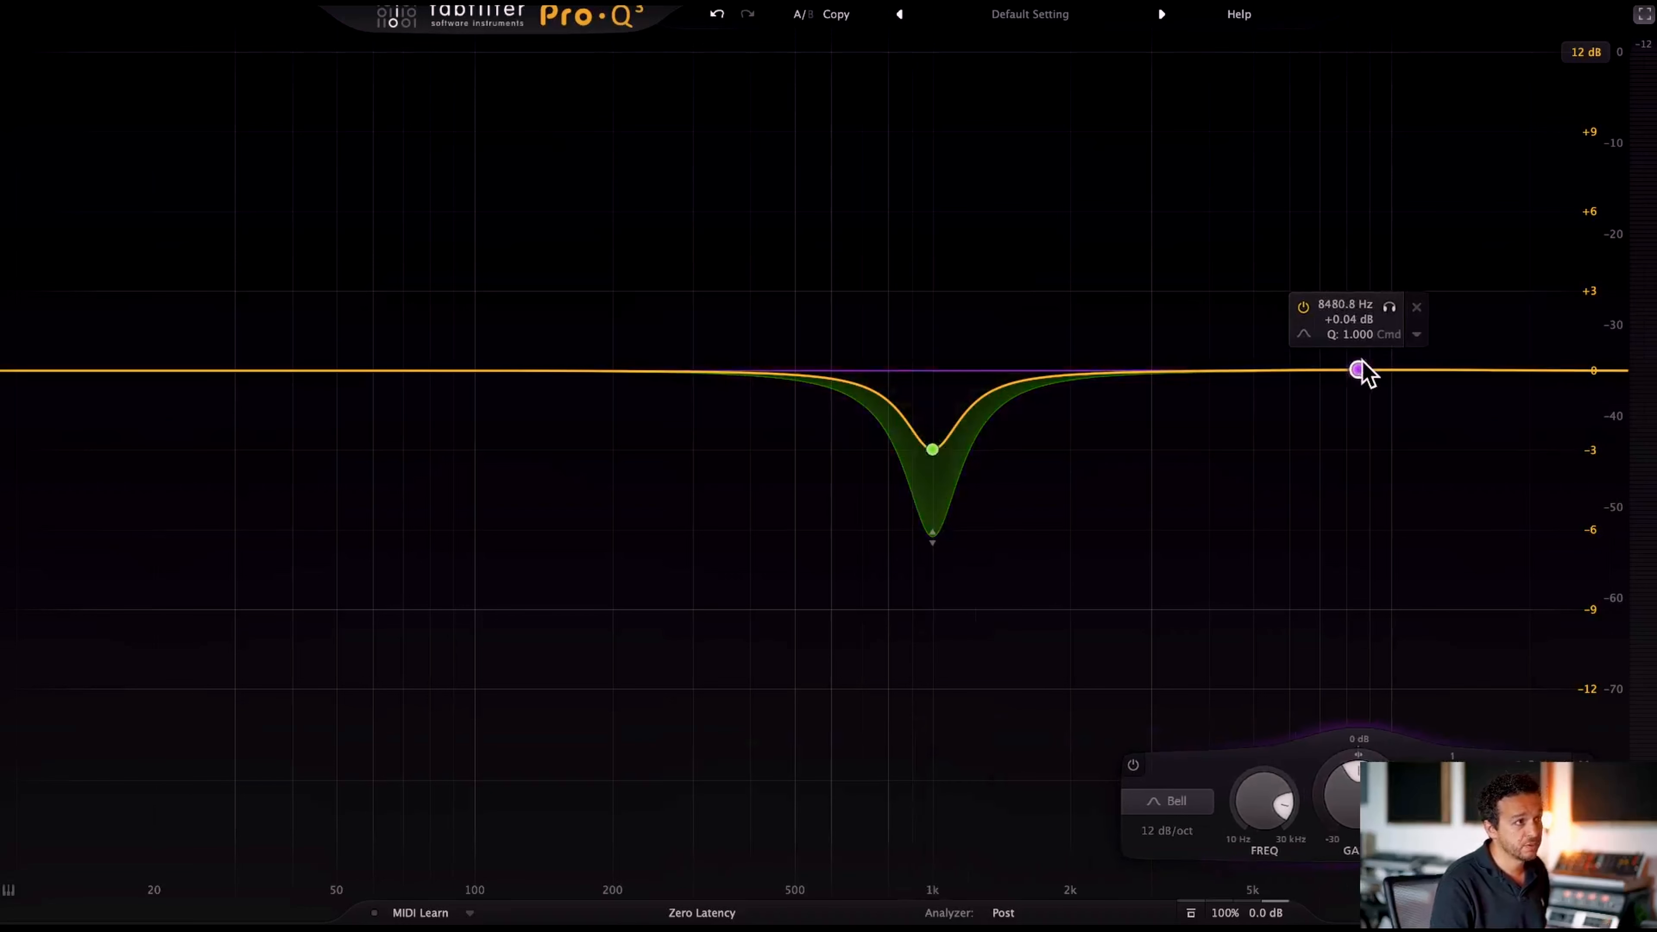
pyautogui.click(1304, 335)
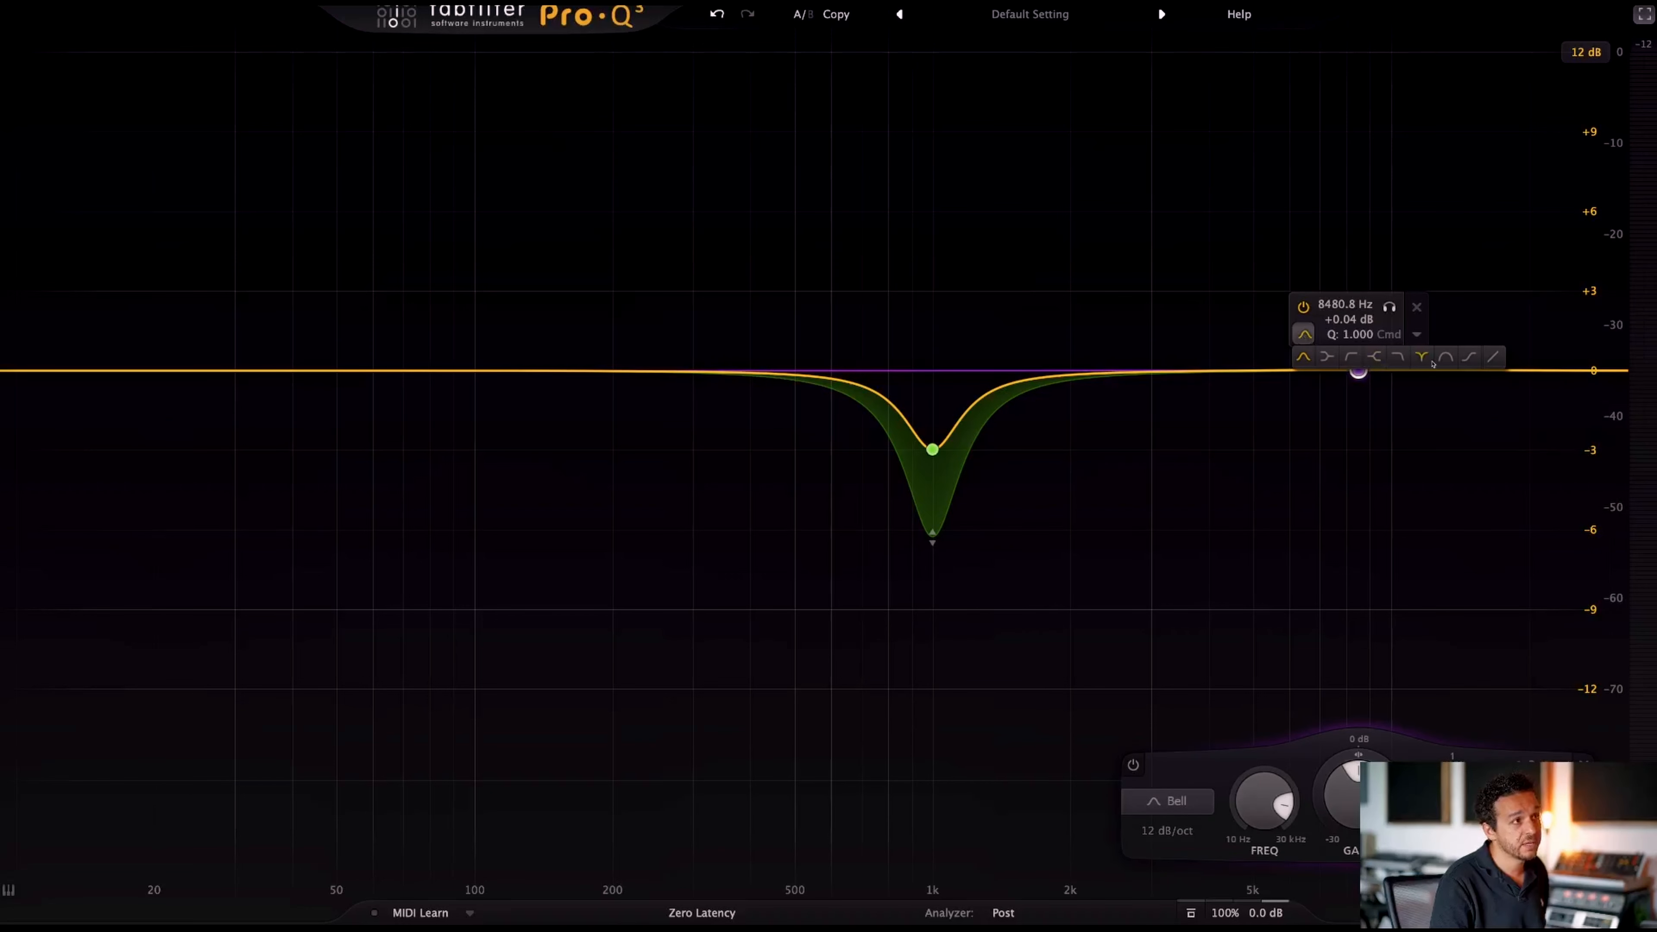
pyautogui.click(1373, 356)
pyautogui.moveTo(1357, 370); pyautogui.dragTo(1357, 402)
pyautogui.scroll(10, 1358, 401)
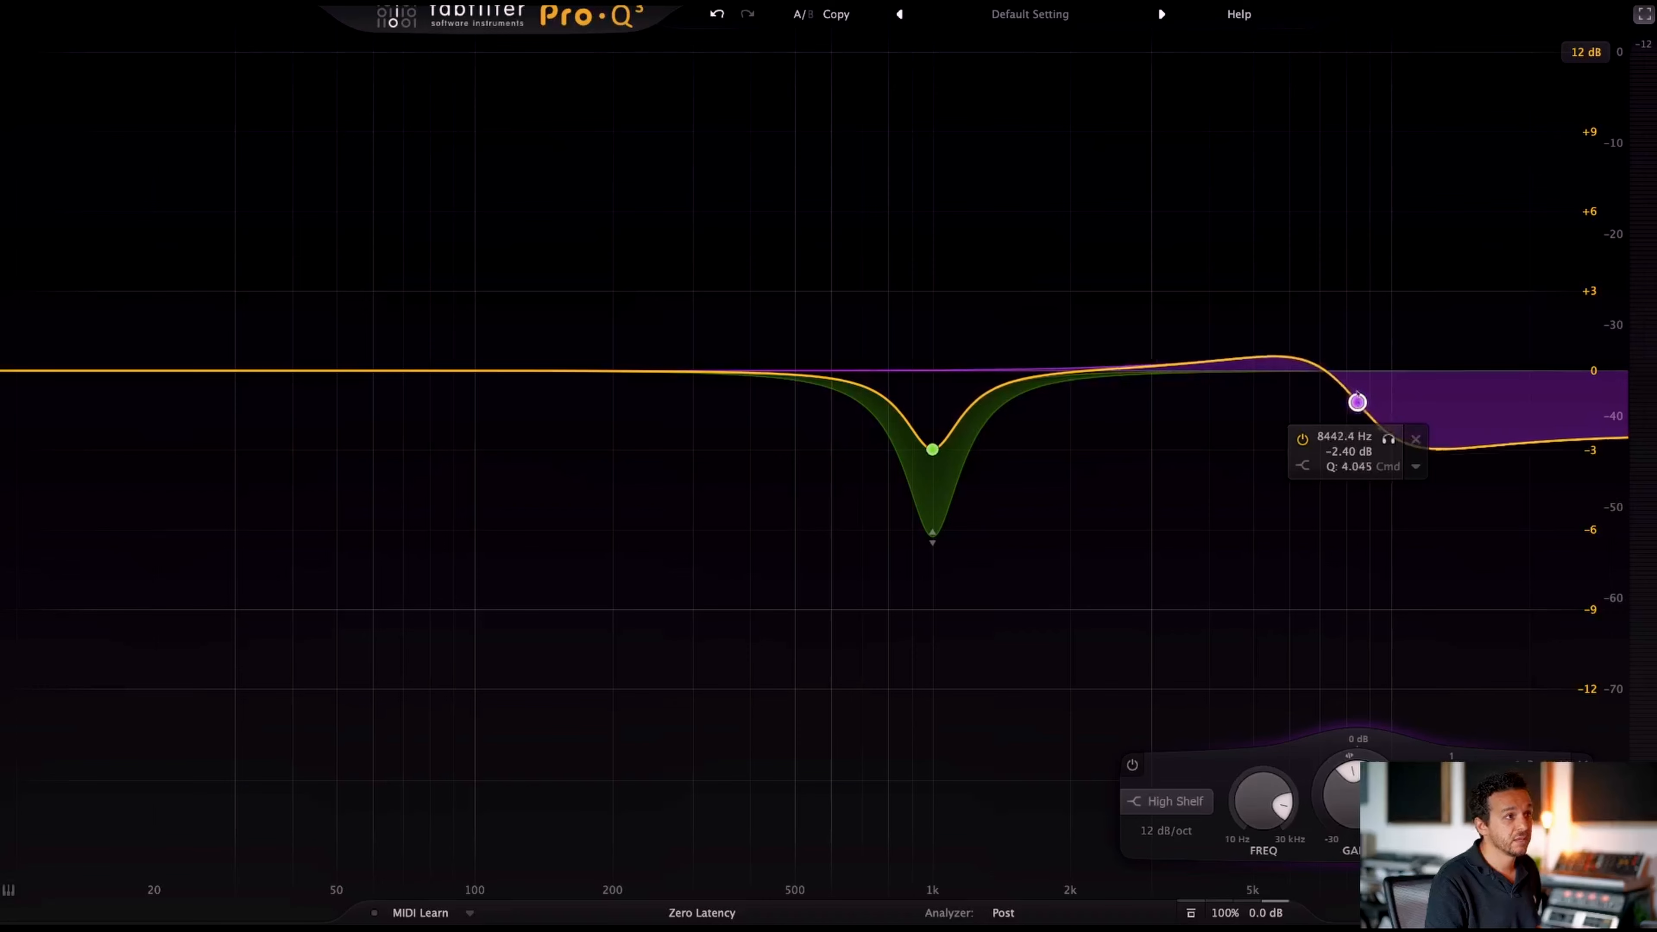
pyautogui.scroll(-8, 1357, 402)
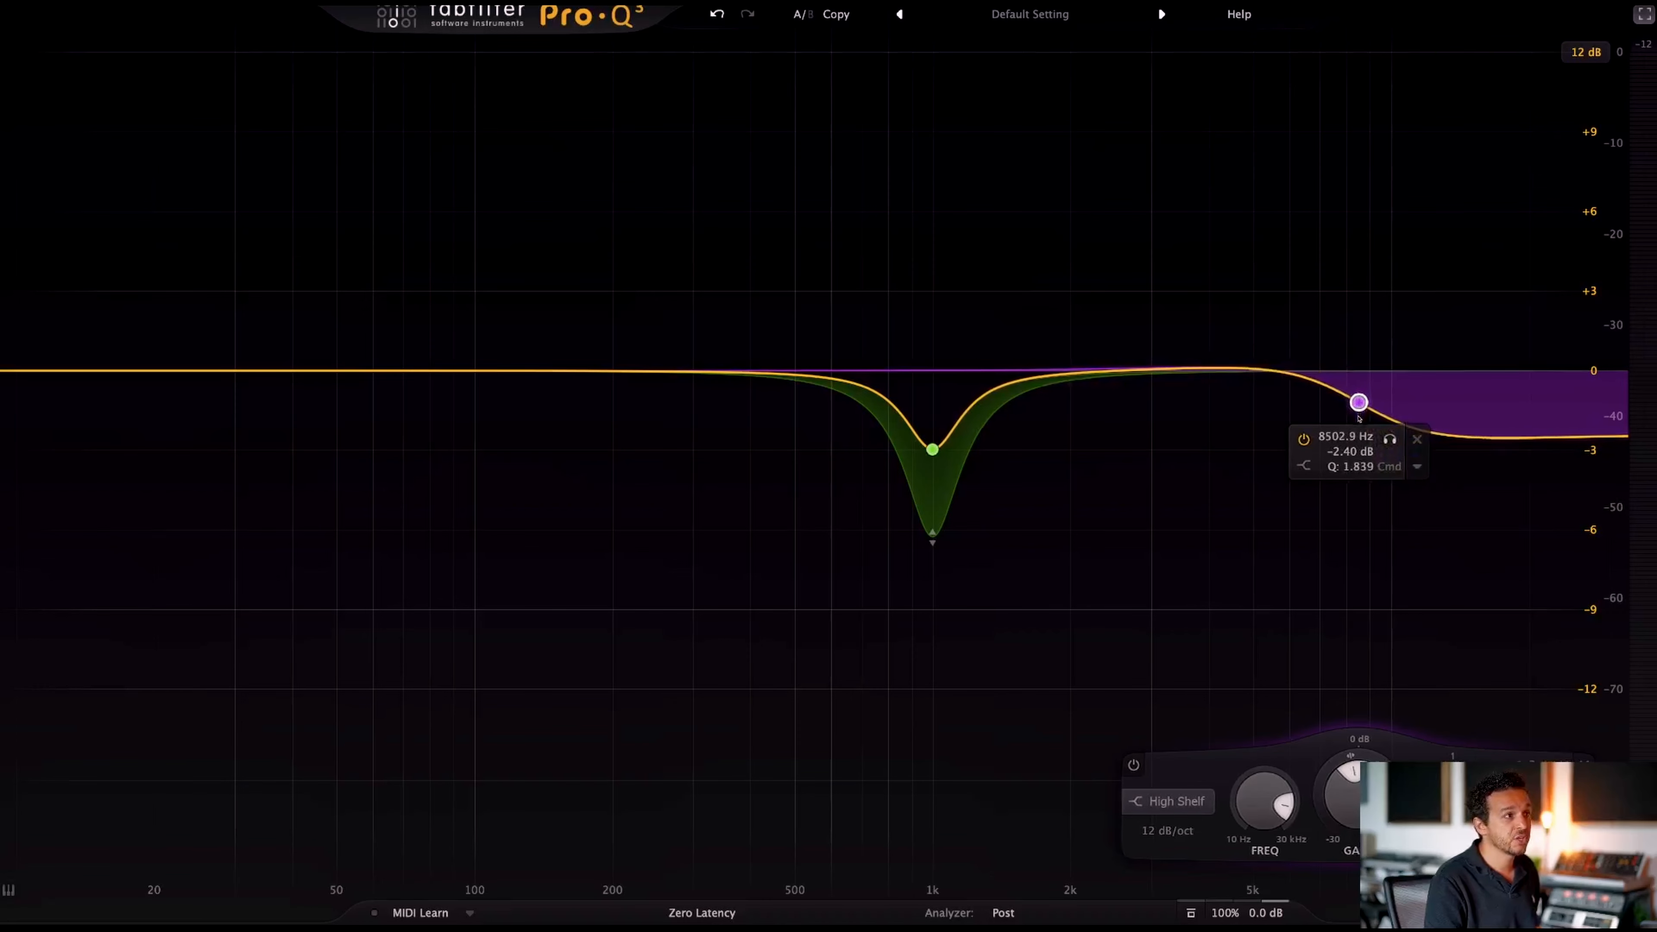
# - Solo the high shelf while moving it to a higher frequency and deepening its cut to about -3 dB
pyautogui.click(1394, 440)
pyautogui.moveTo(1399, 444); pyautogui.dragTo(1439, 419)
pyautogui.press('space')
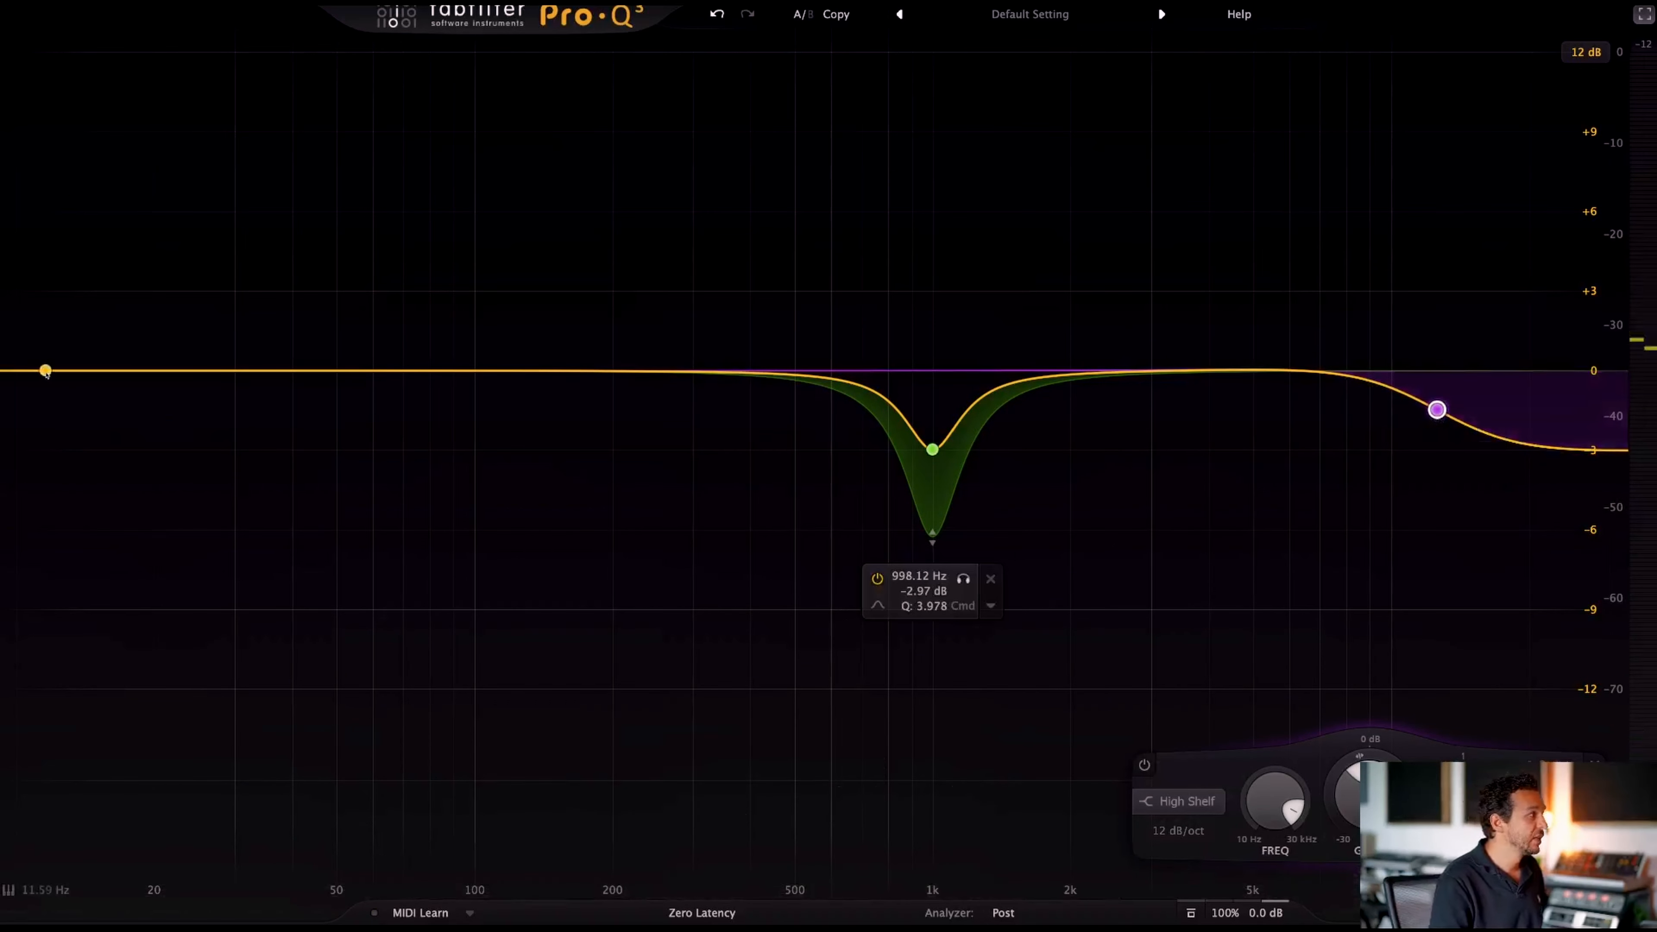
# - Add a low cut filter with a 30 dB/oct slope at about 100 Hz and listen to the result
pyautogui.click(103, 371)
pyautogui.click(51, 335)
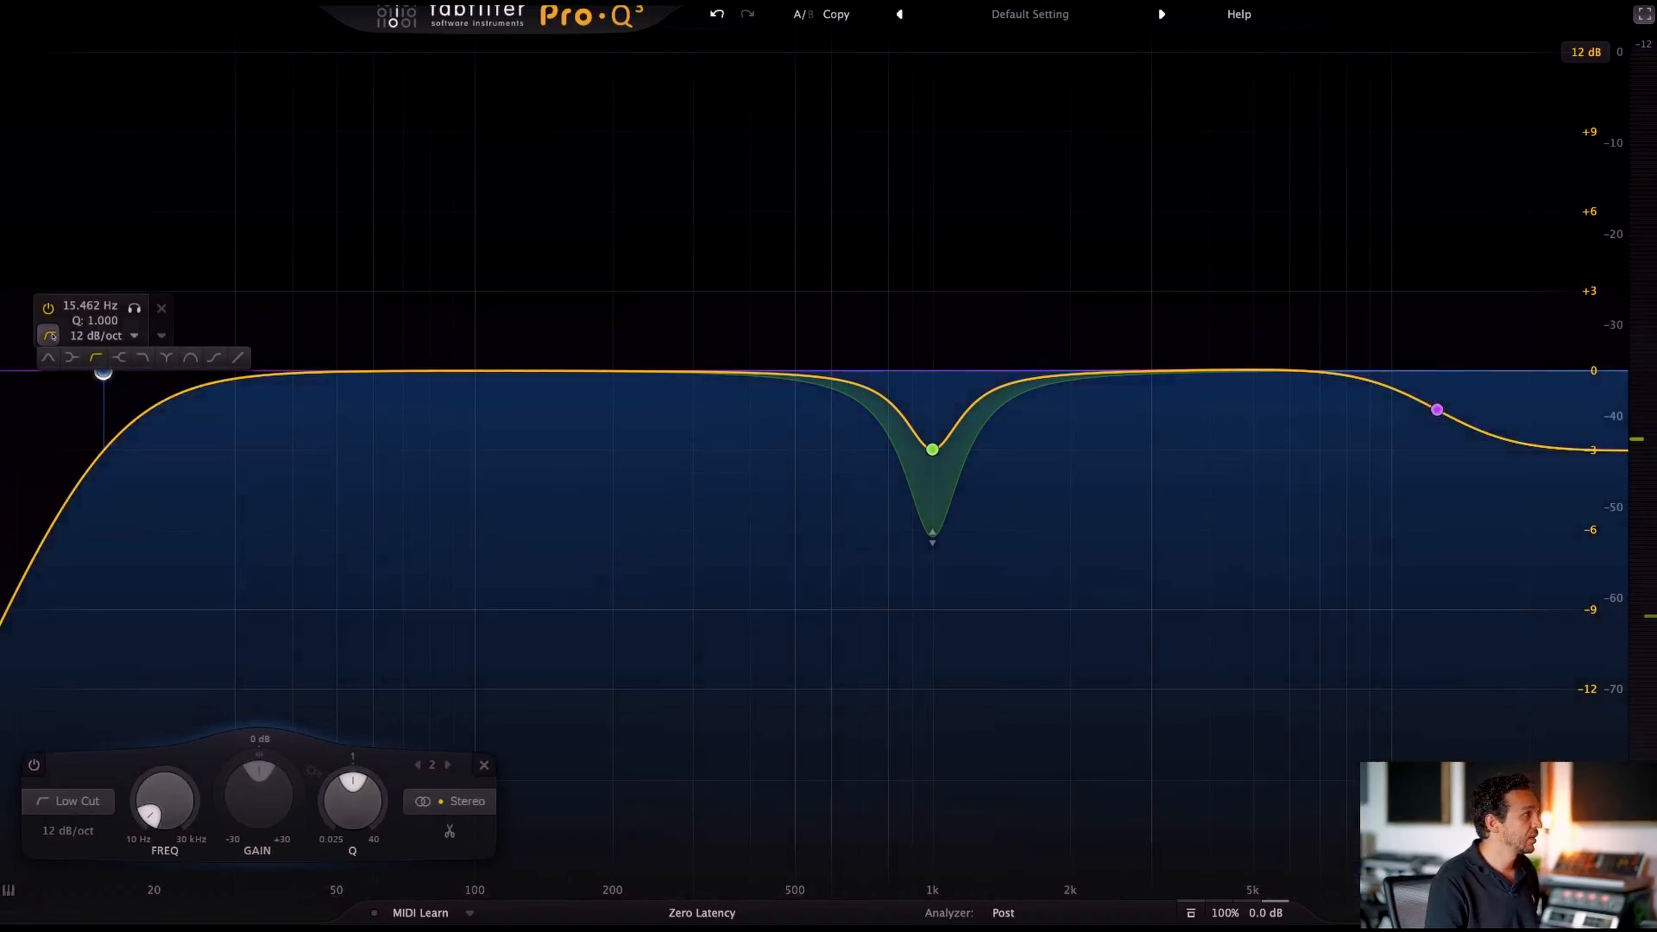
pyautogui.click(93, 357)
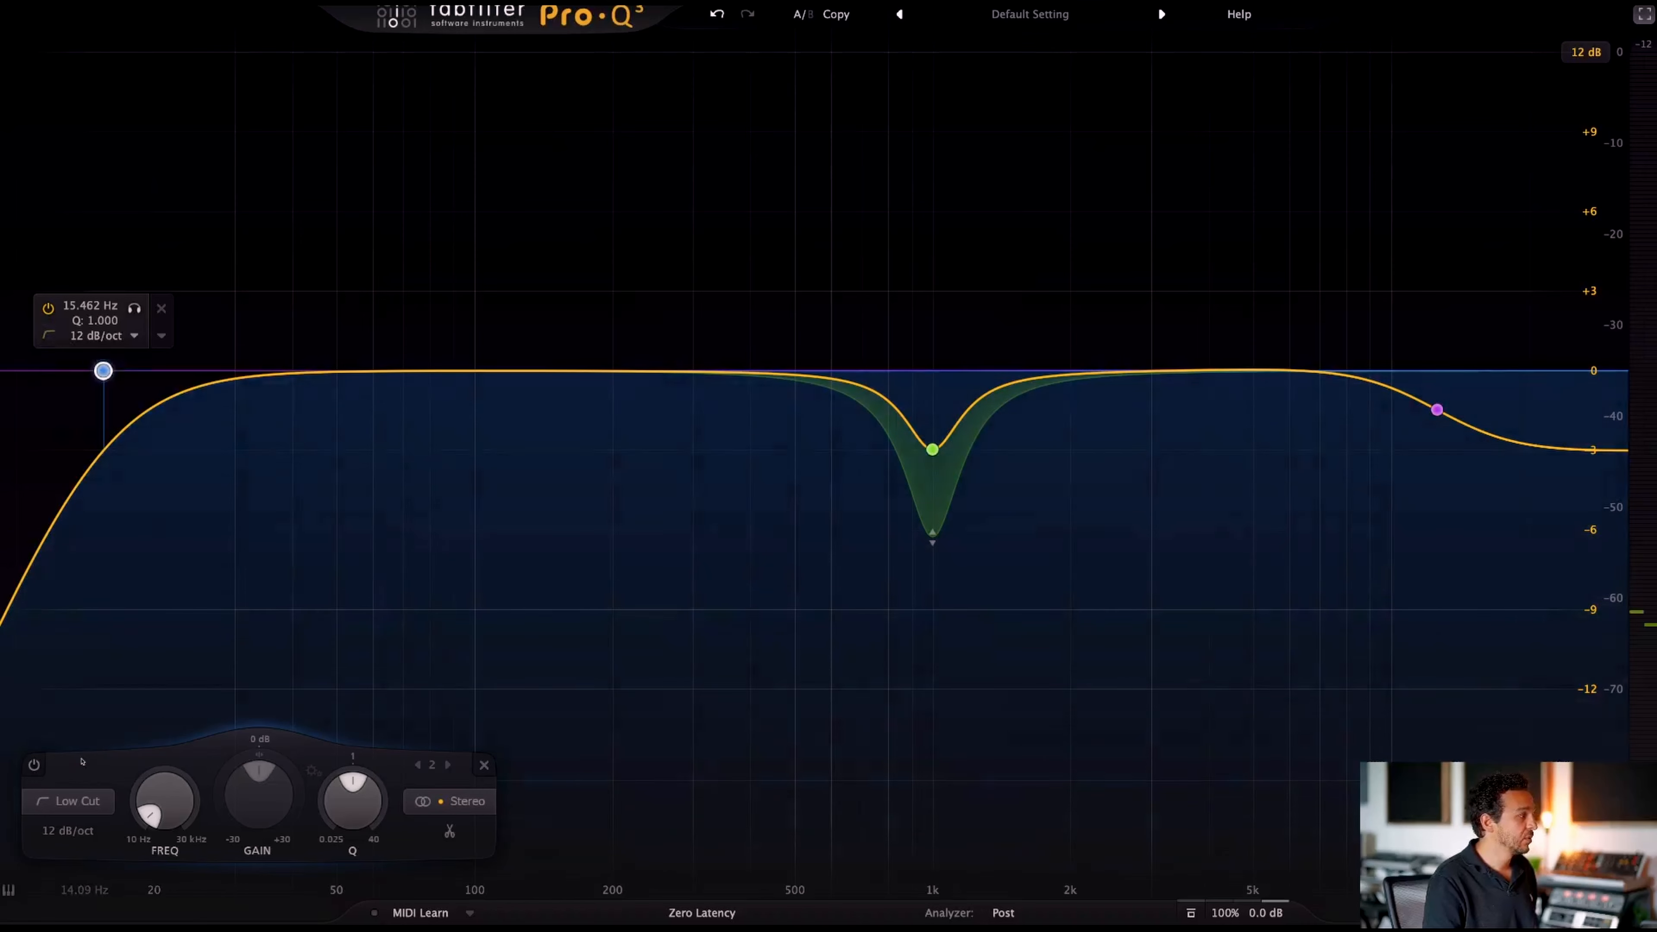
pyautogui.click(74, 832)
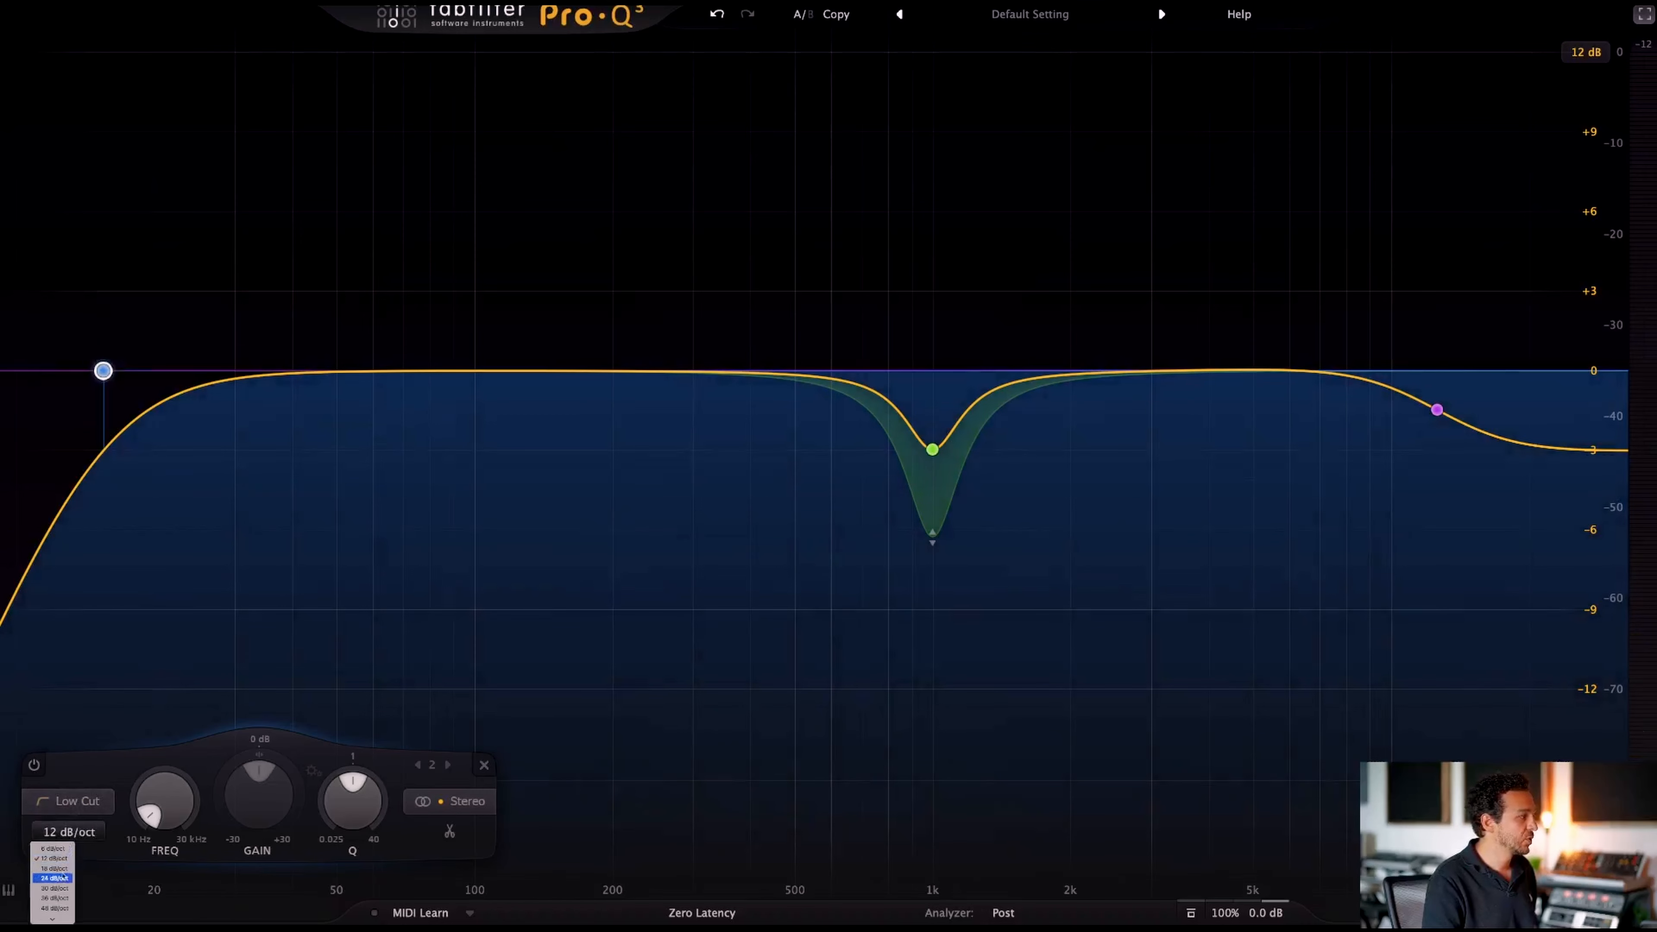
pyautogui.click(54, 888)
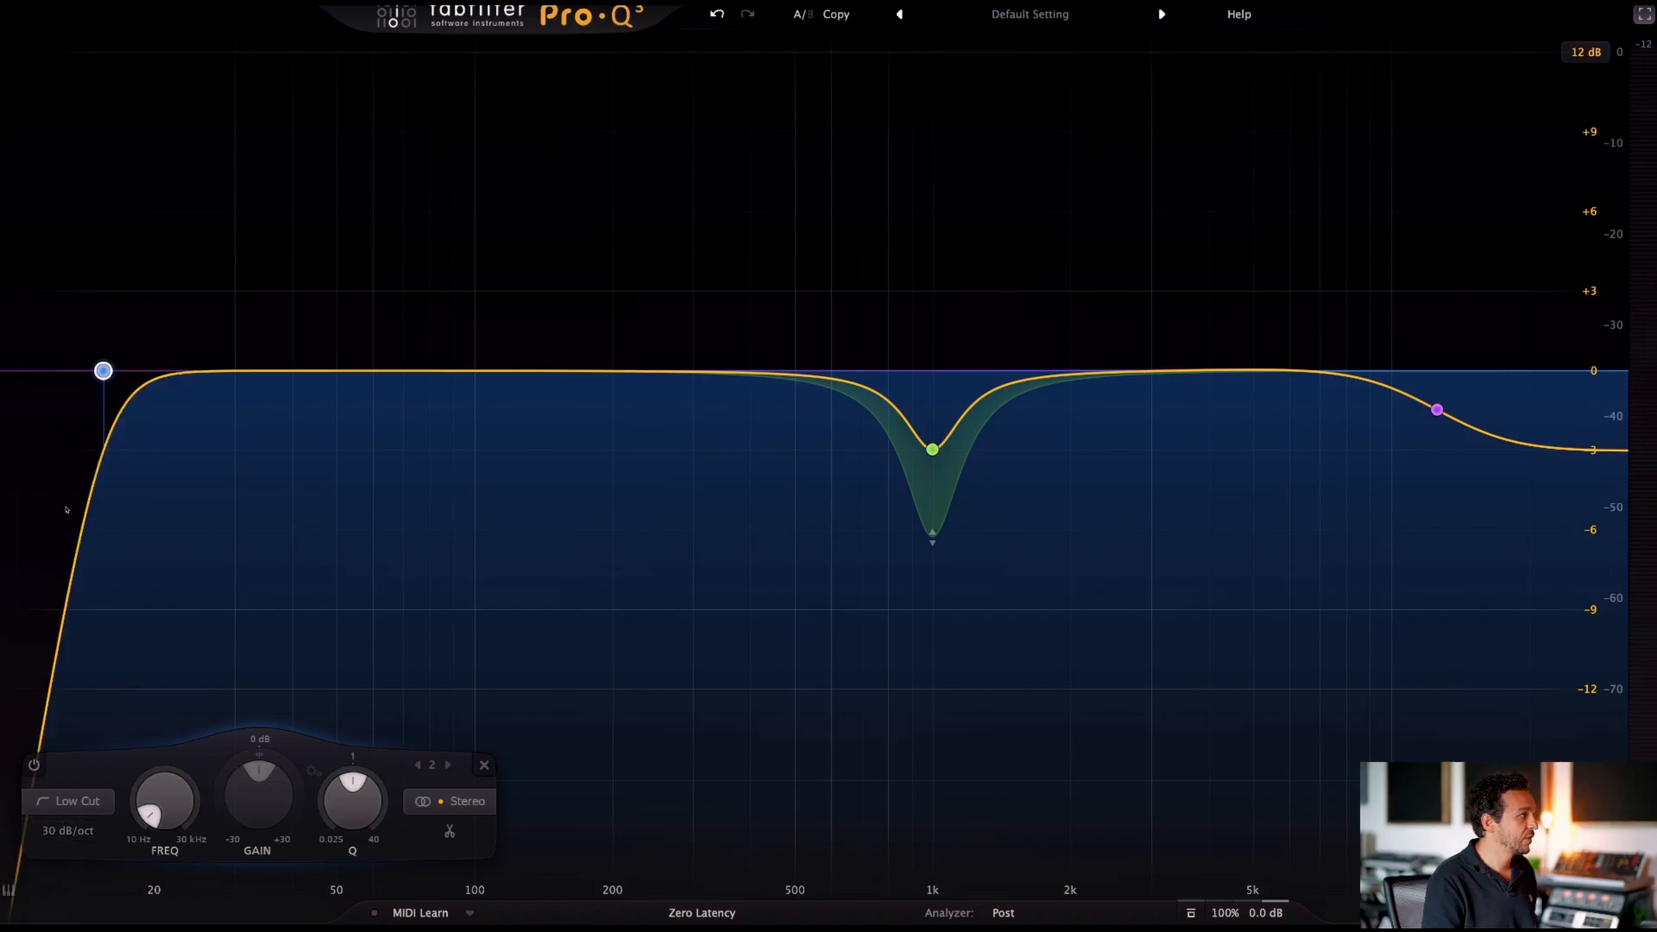
pyautogui.moveTo(103, 371); pyautogui.dragTo(476, 377)
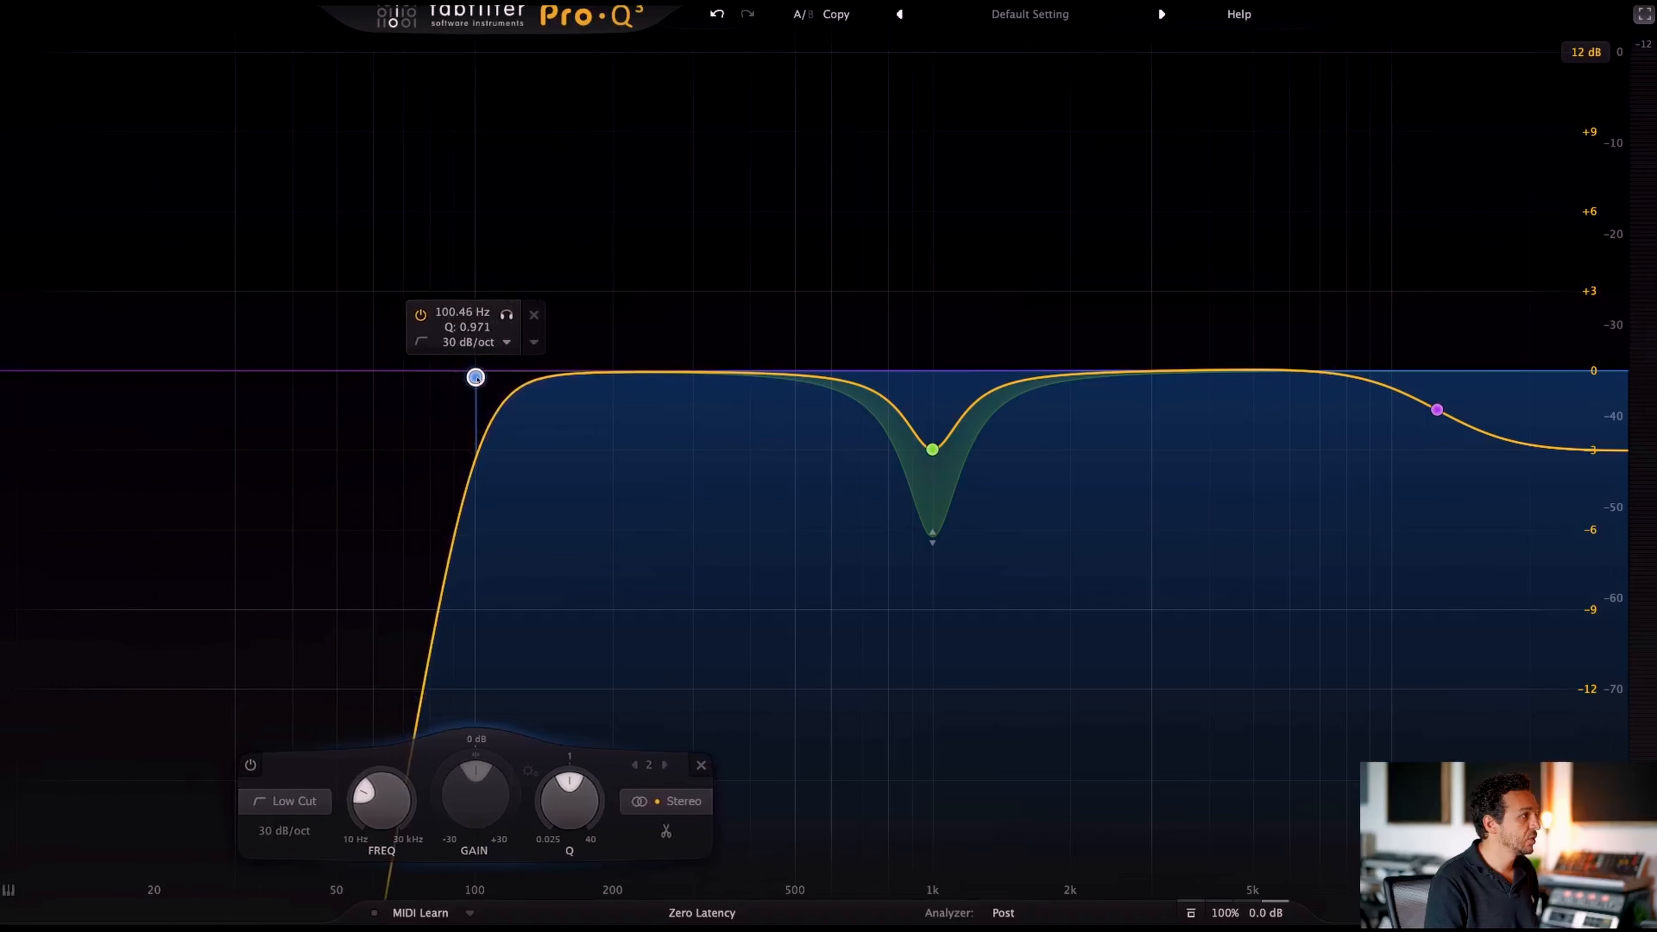
pyautogui.press('space')
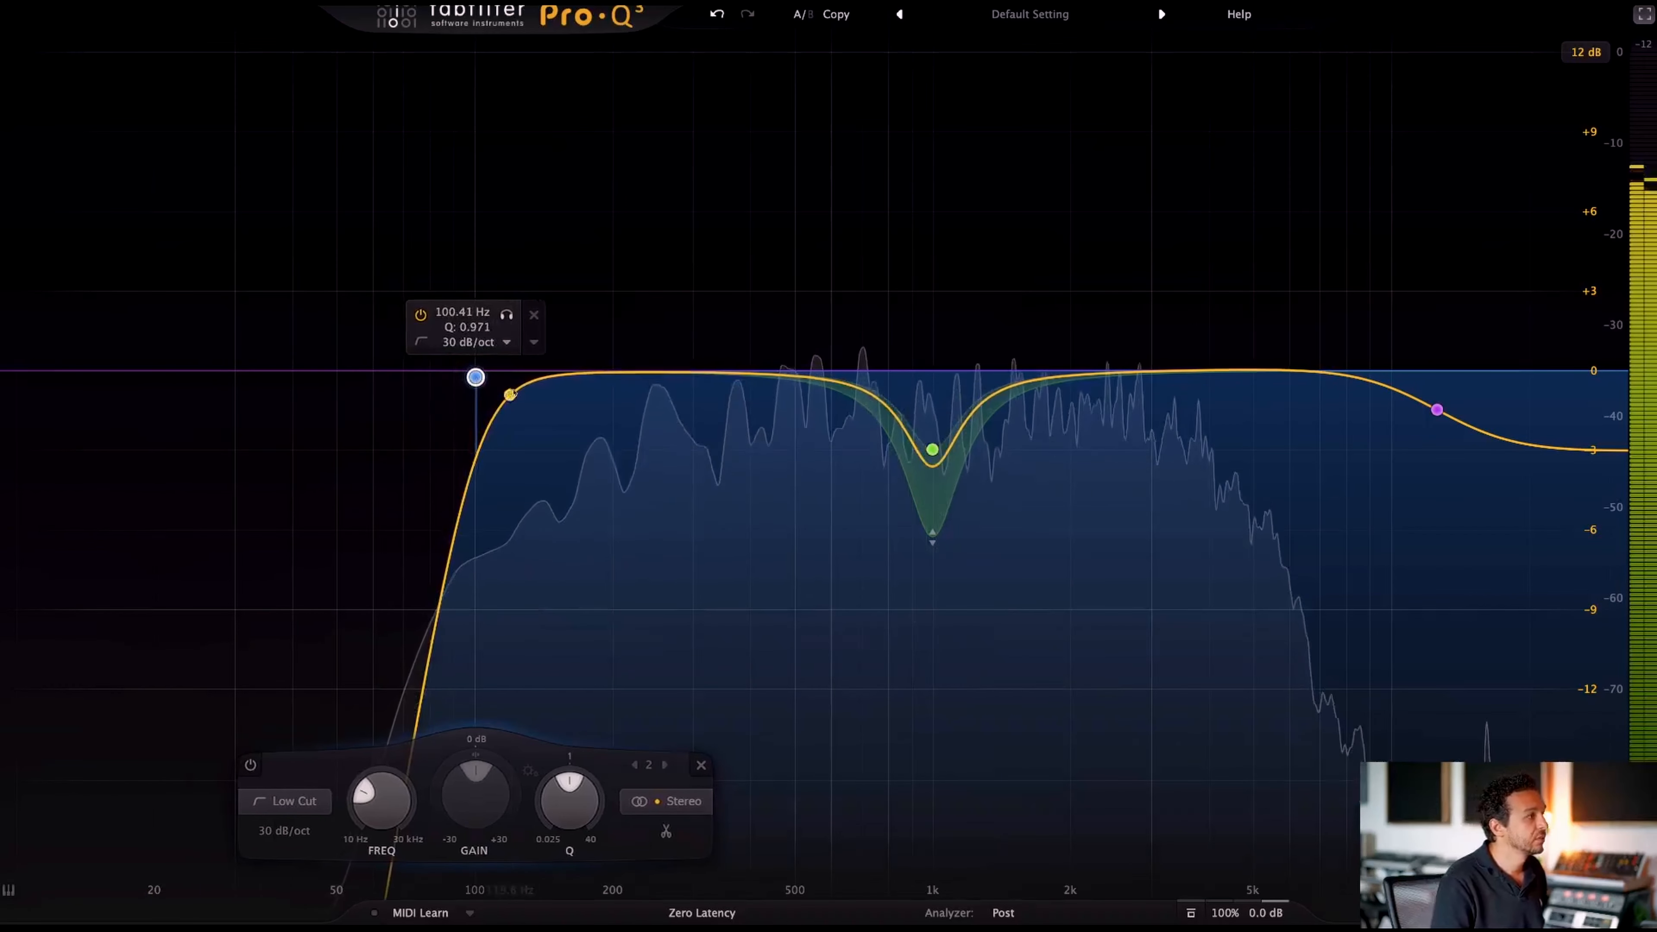
pyautogui.press('space')
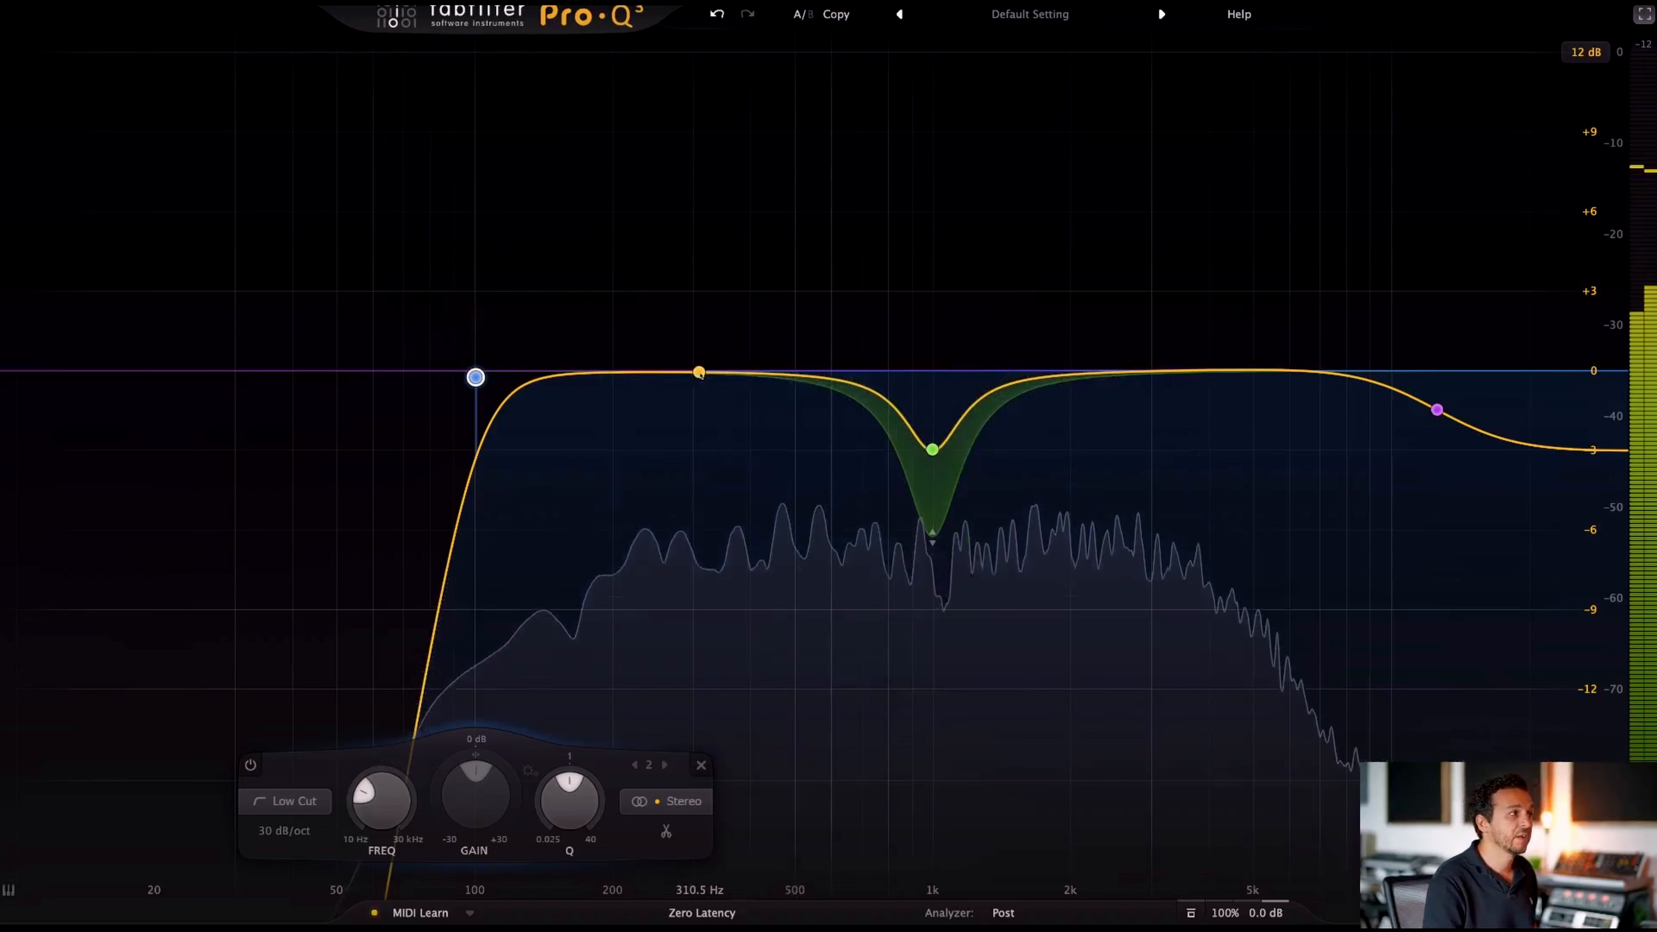
# - Add a bell band and solo-sweep it during playback to cut about 4.2 dB near 301 Hz with a Q of about 3.4
pyautogui.click(700, 372)
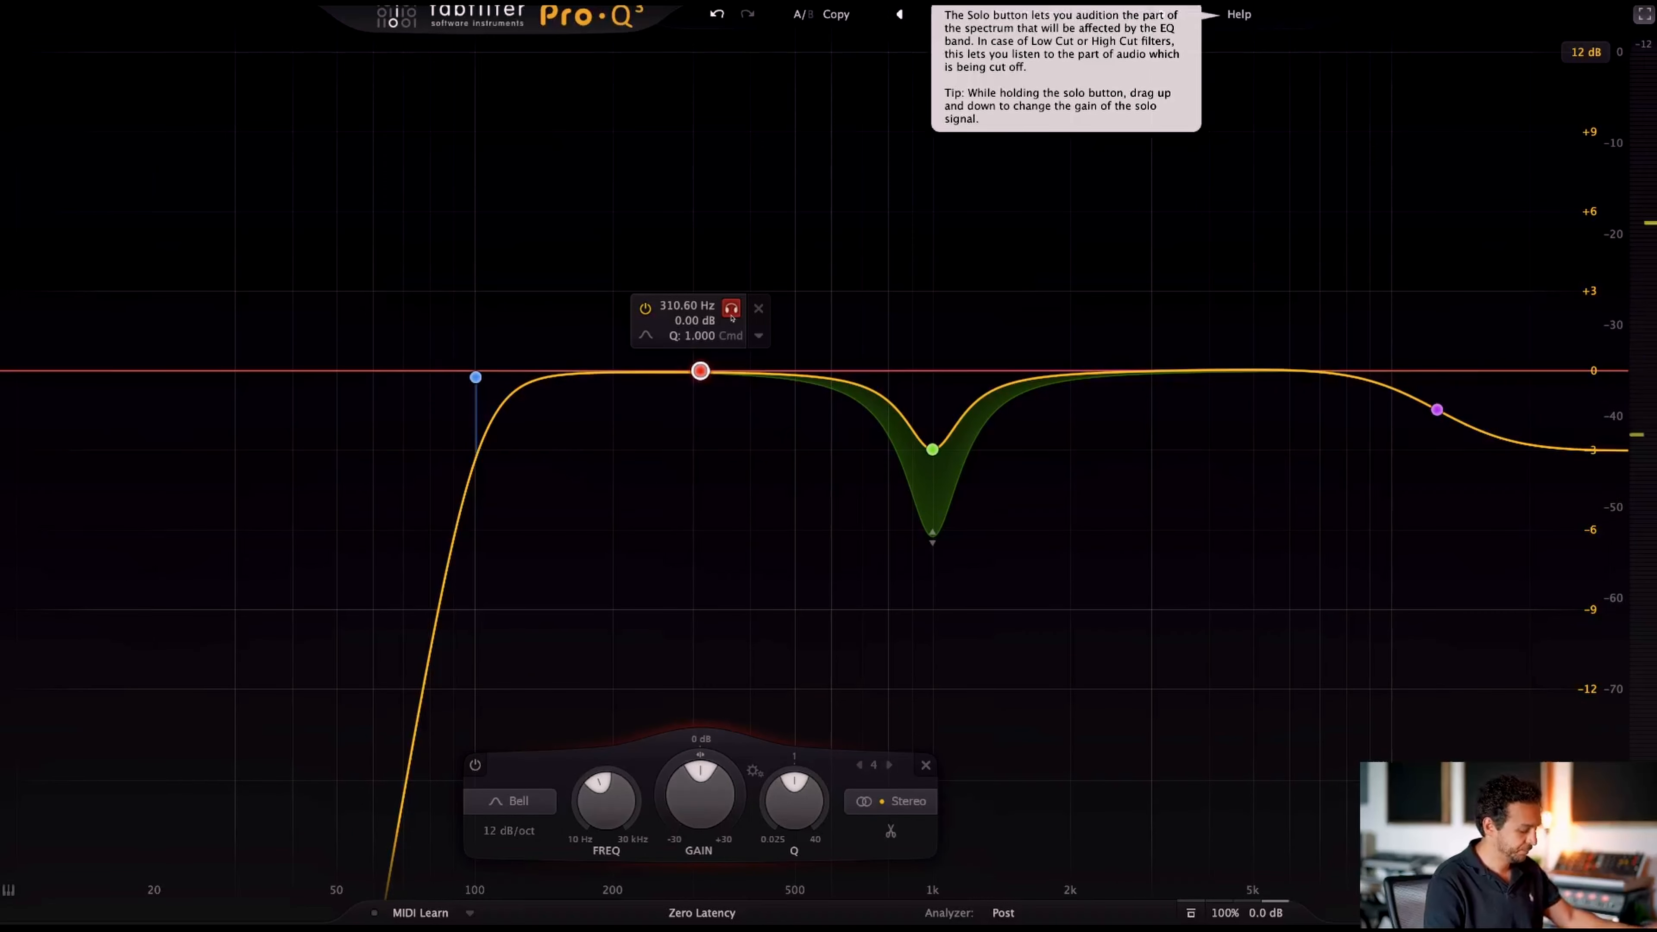
pyautogui.press('space')
pyautogui.moveTo(732, 318); pyautogui.dragTo(694, 481)
pyautogui.press('space')
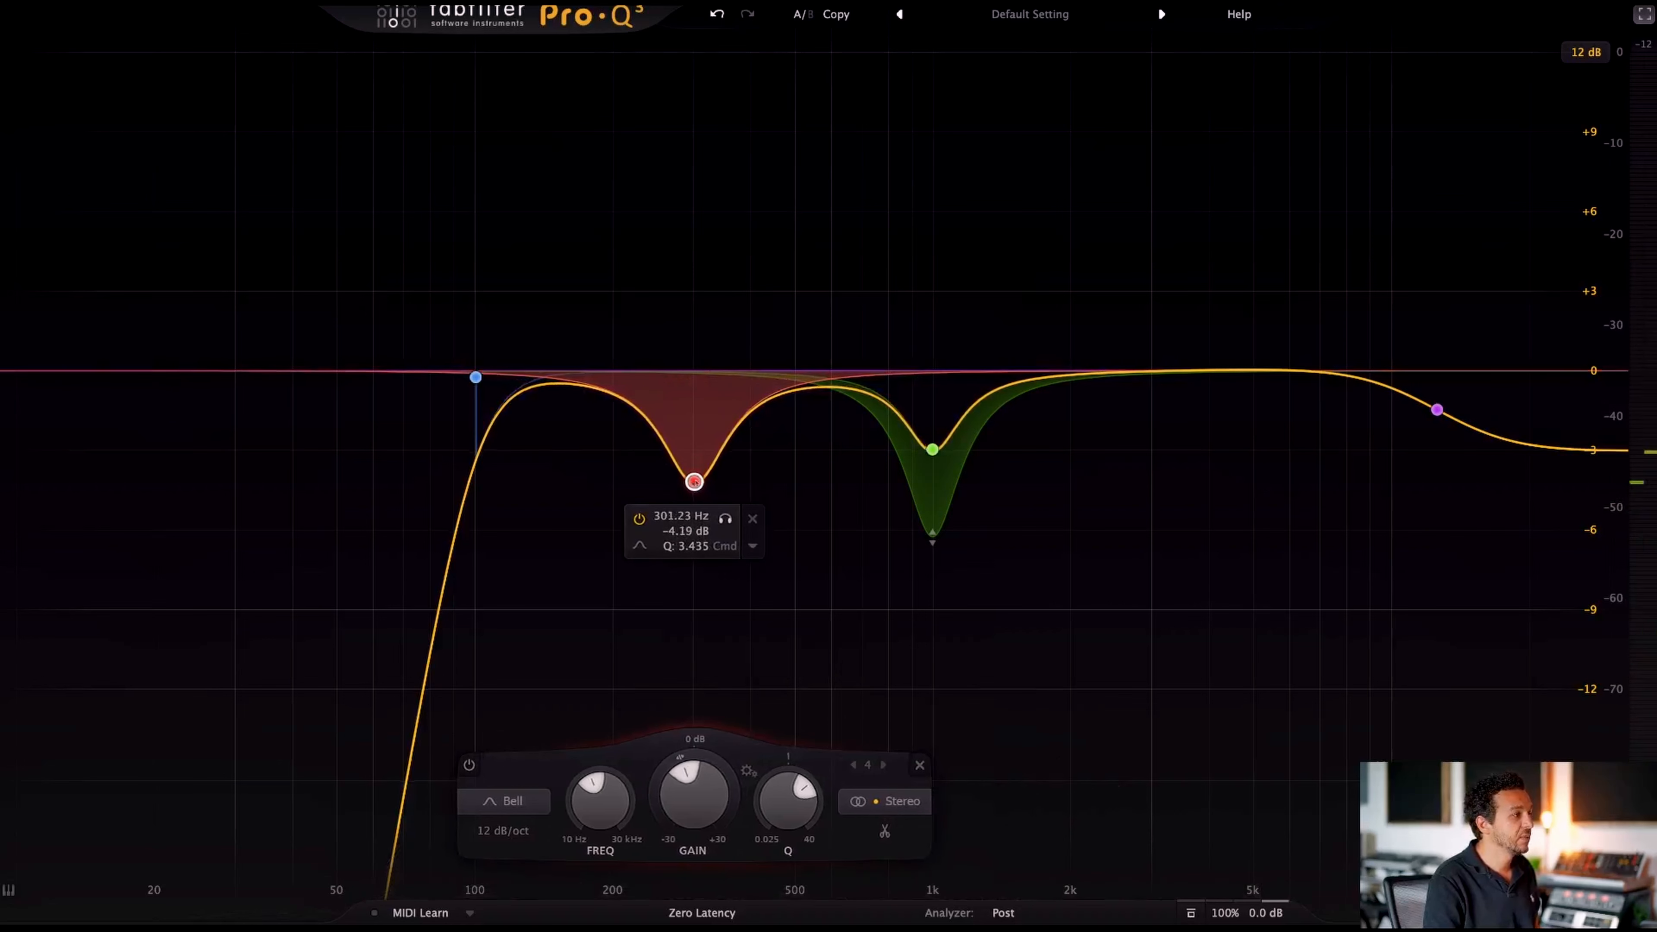
# - Make the 301 Hz band dynamic, extend its range to about -8 dB, and slightly reduce its static cut during playback
pyautogui.rightClick(694, 481)
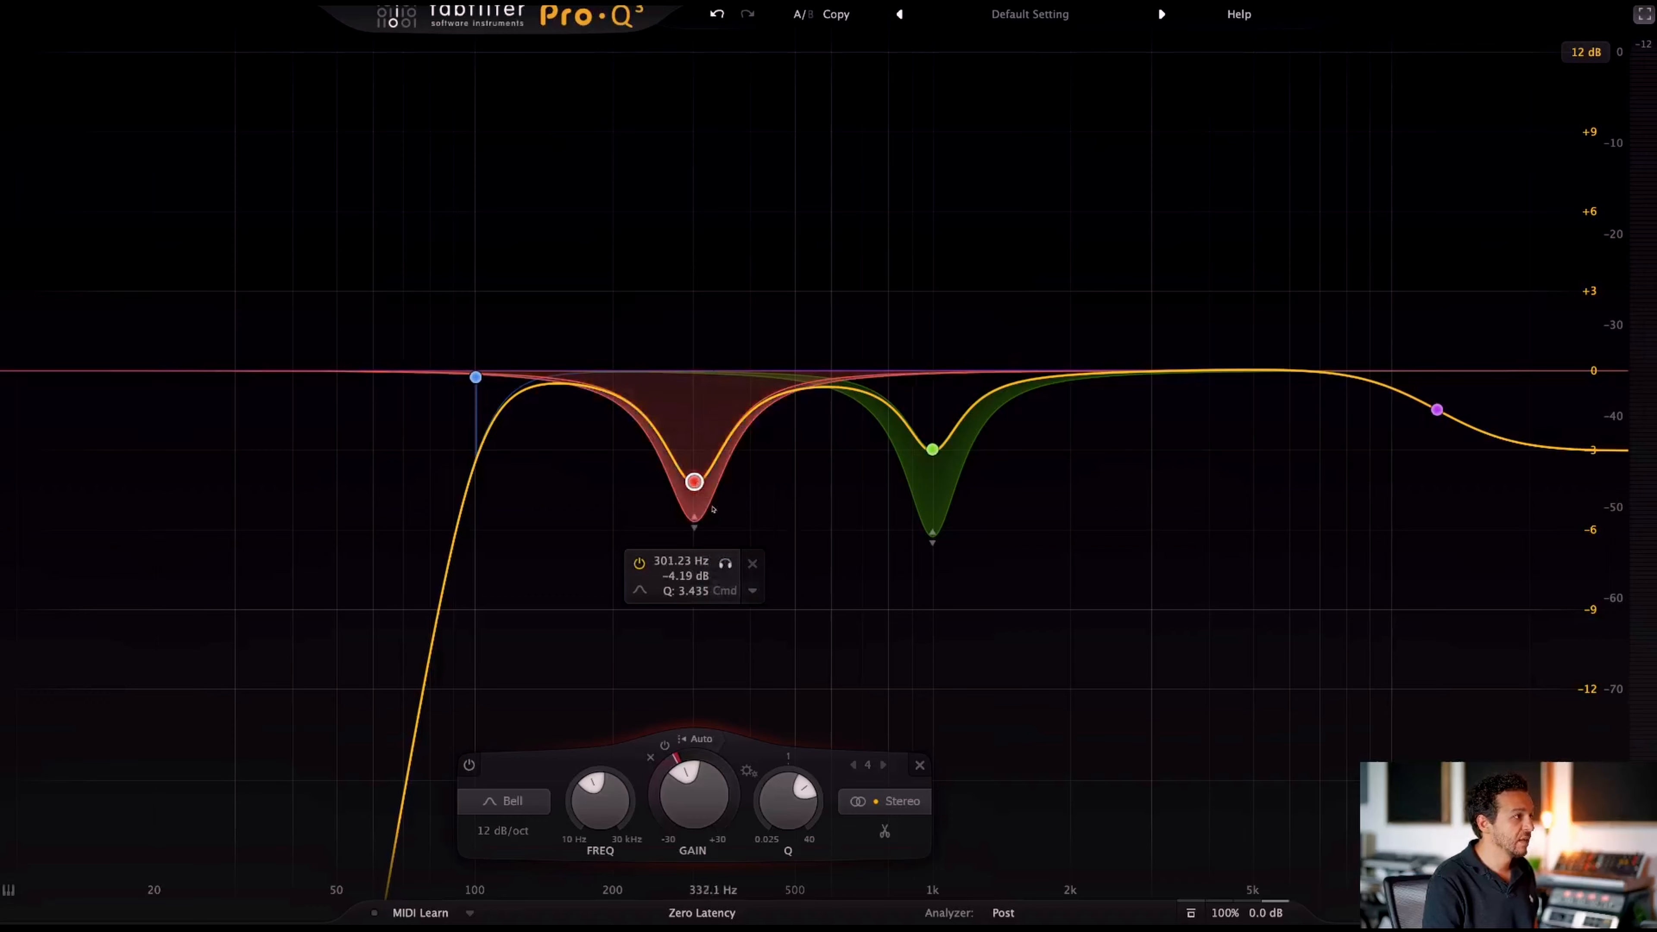
pyautogui.moveTo(694, 527); pyautogui.dragTo(694, 541)
pyautogui.moveTo(695, 570); pyautogui.dragTo(695, 587)
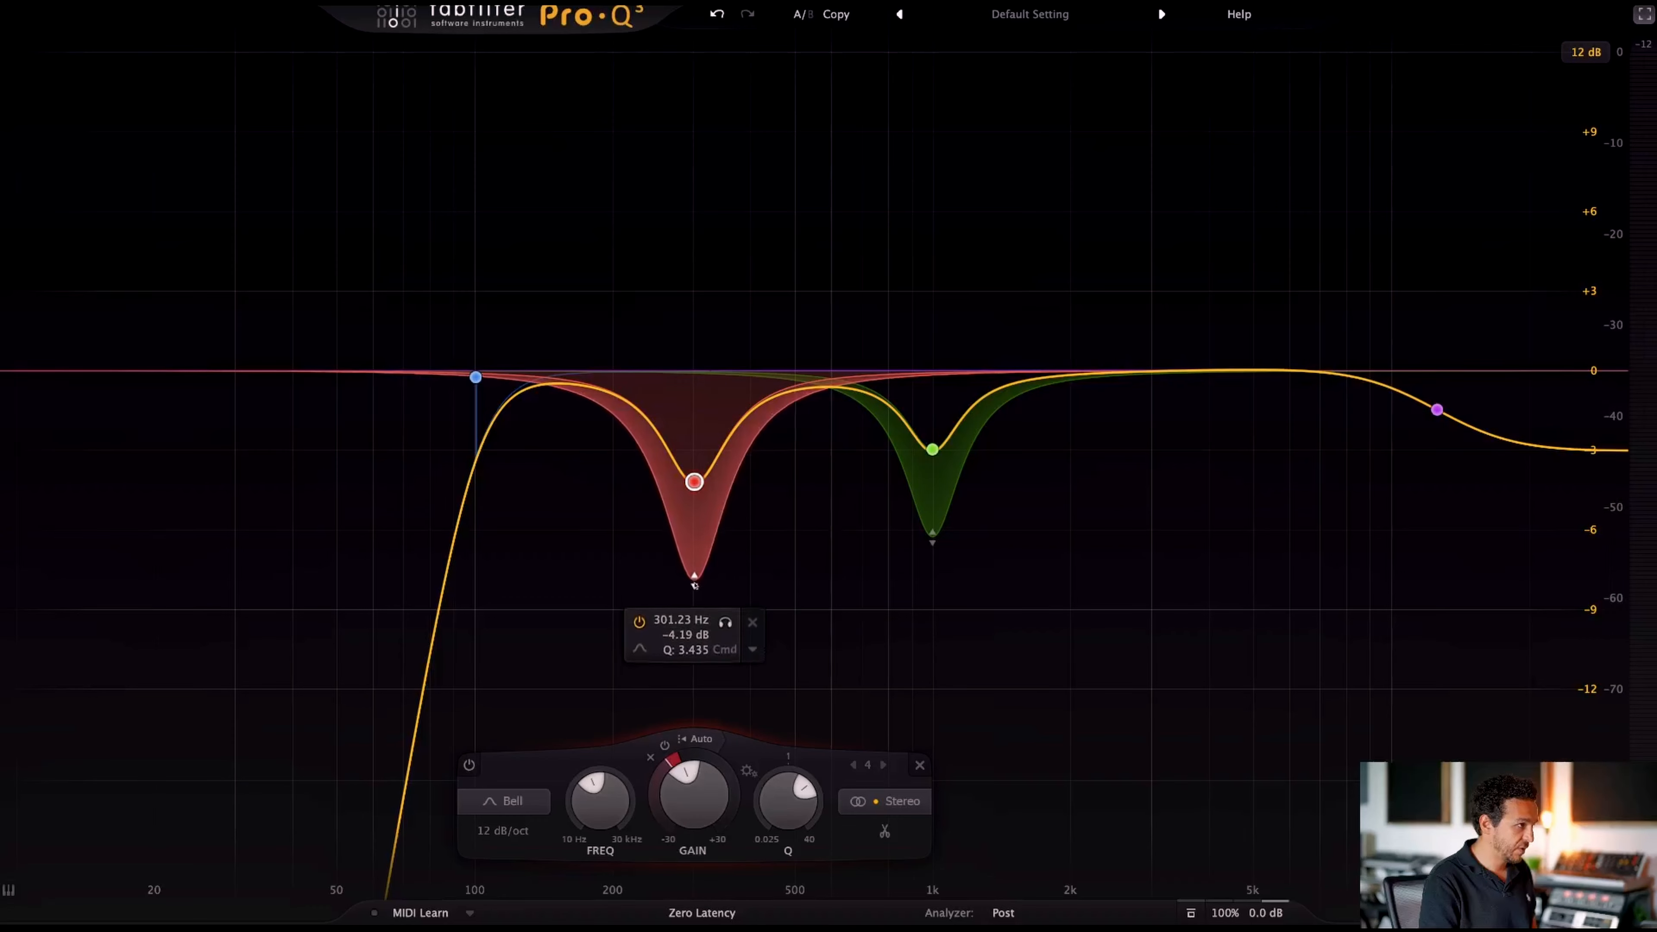
pyautogui.press('space')
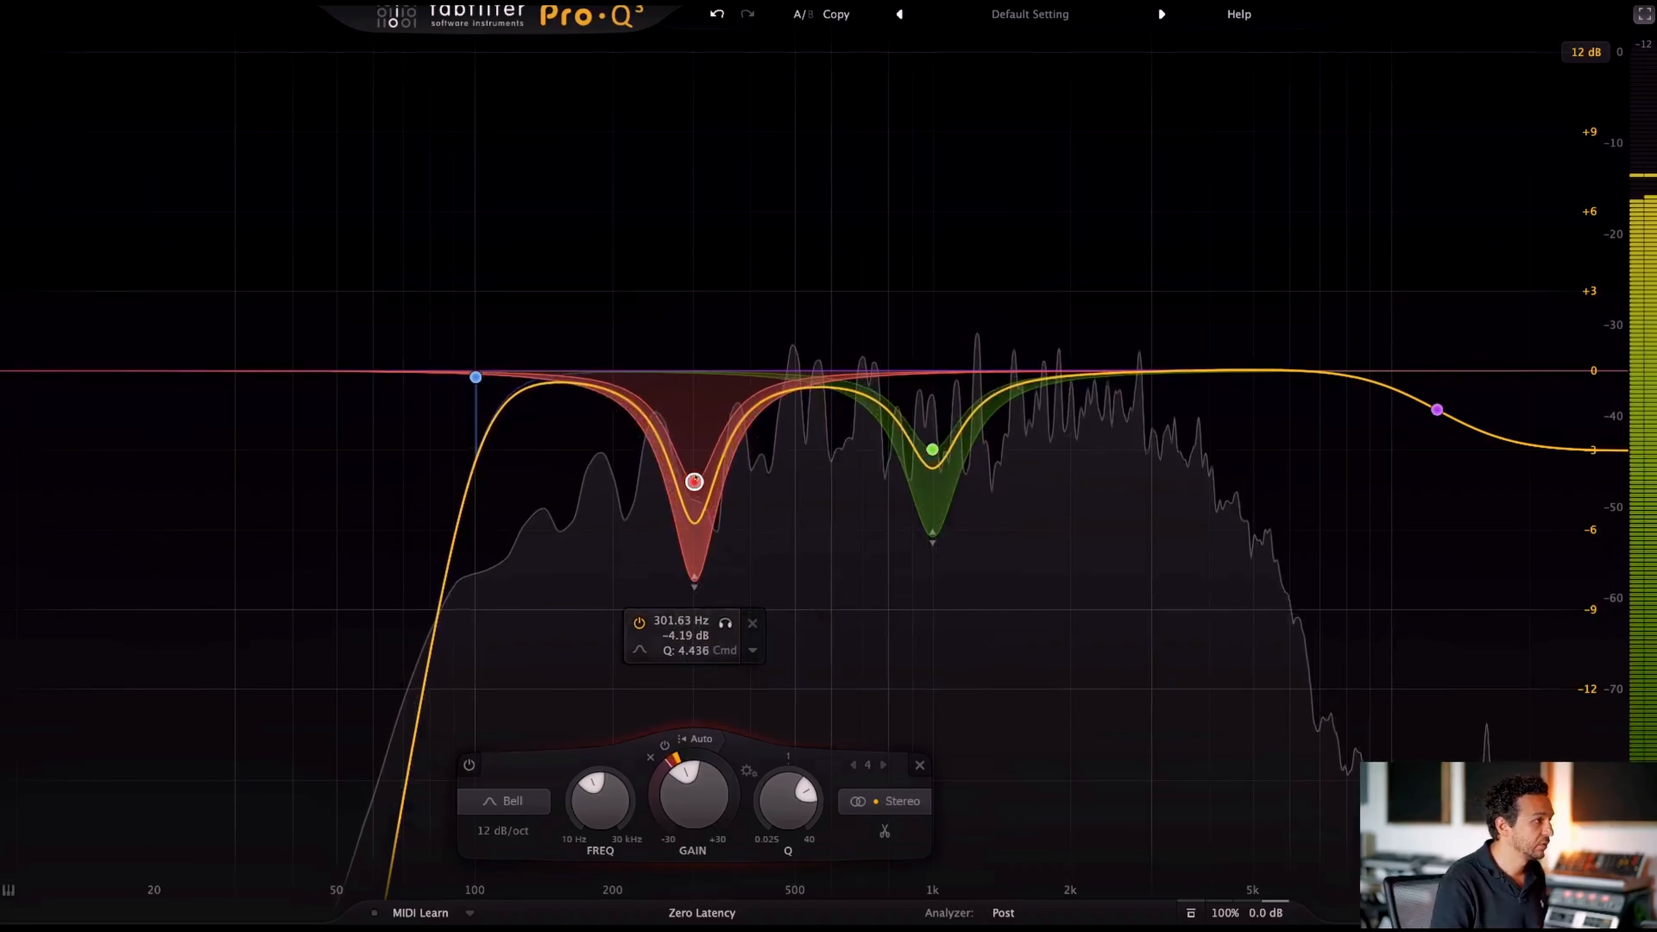
pyautogui.moveTo(695, 481); pyautogui.dragTo(693, 470)
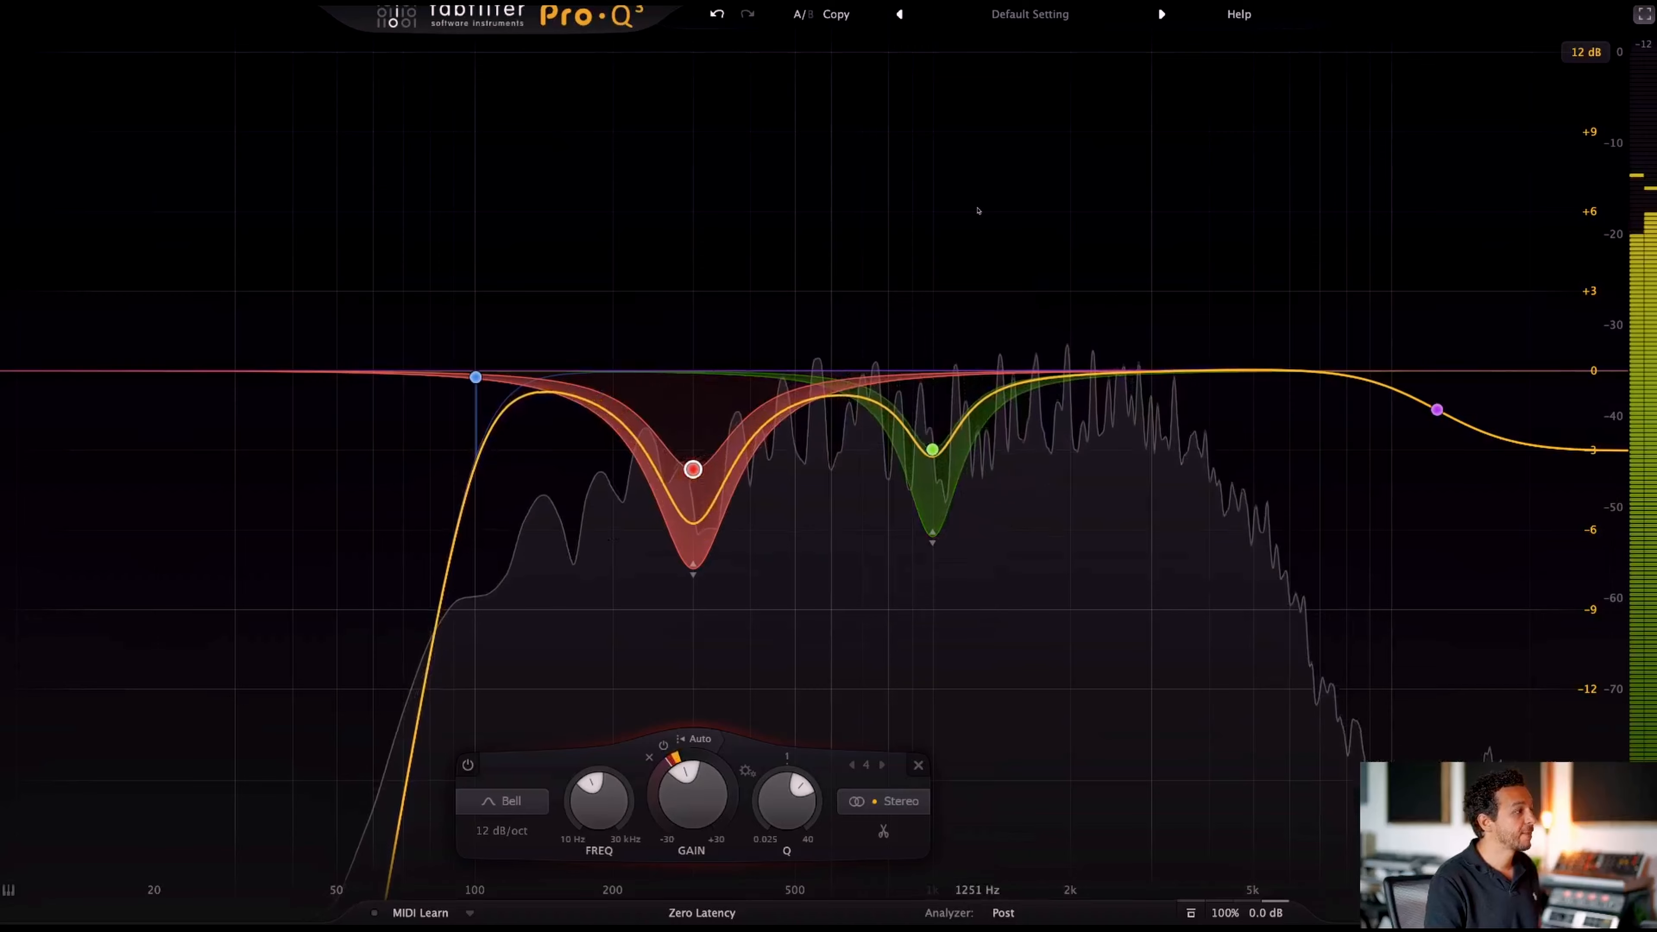
# - Leave full-screen mode, audition the EQ in the mix, and return the EQ to full screen
pyautogui.press('Escape')
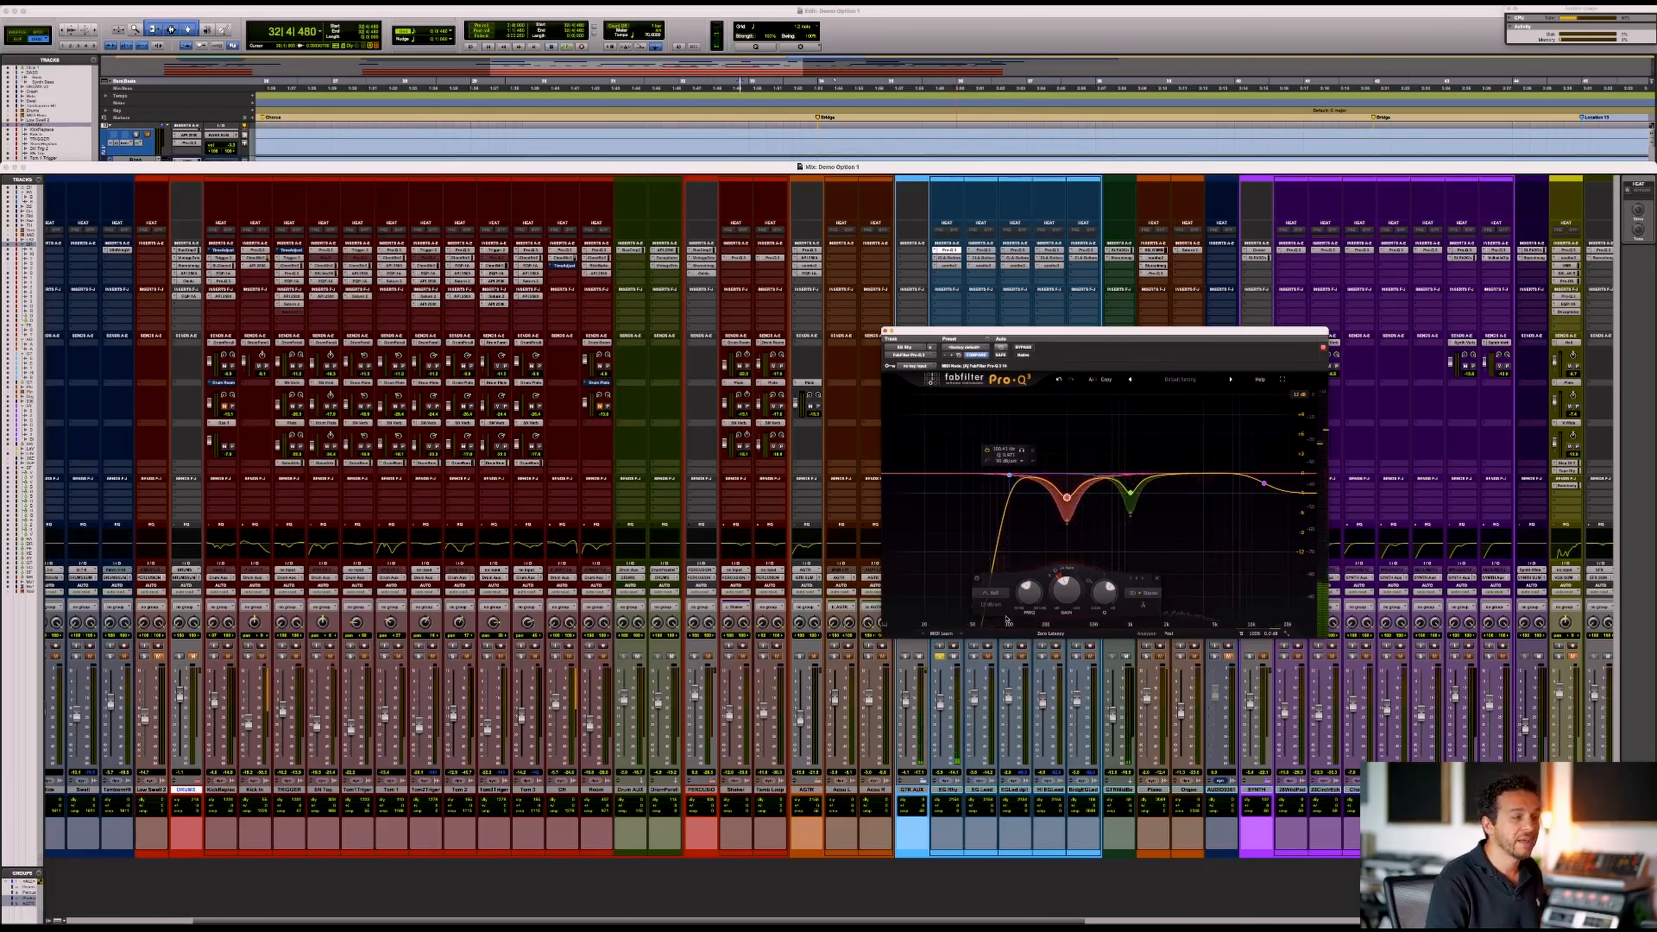
pyautogui.press('space')
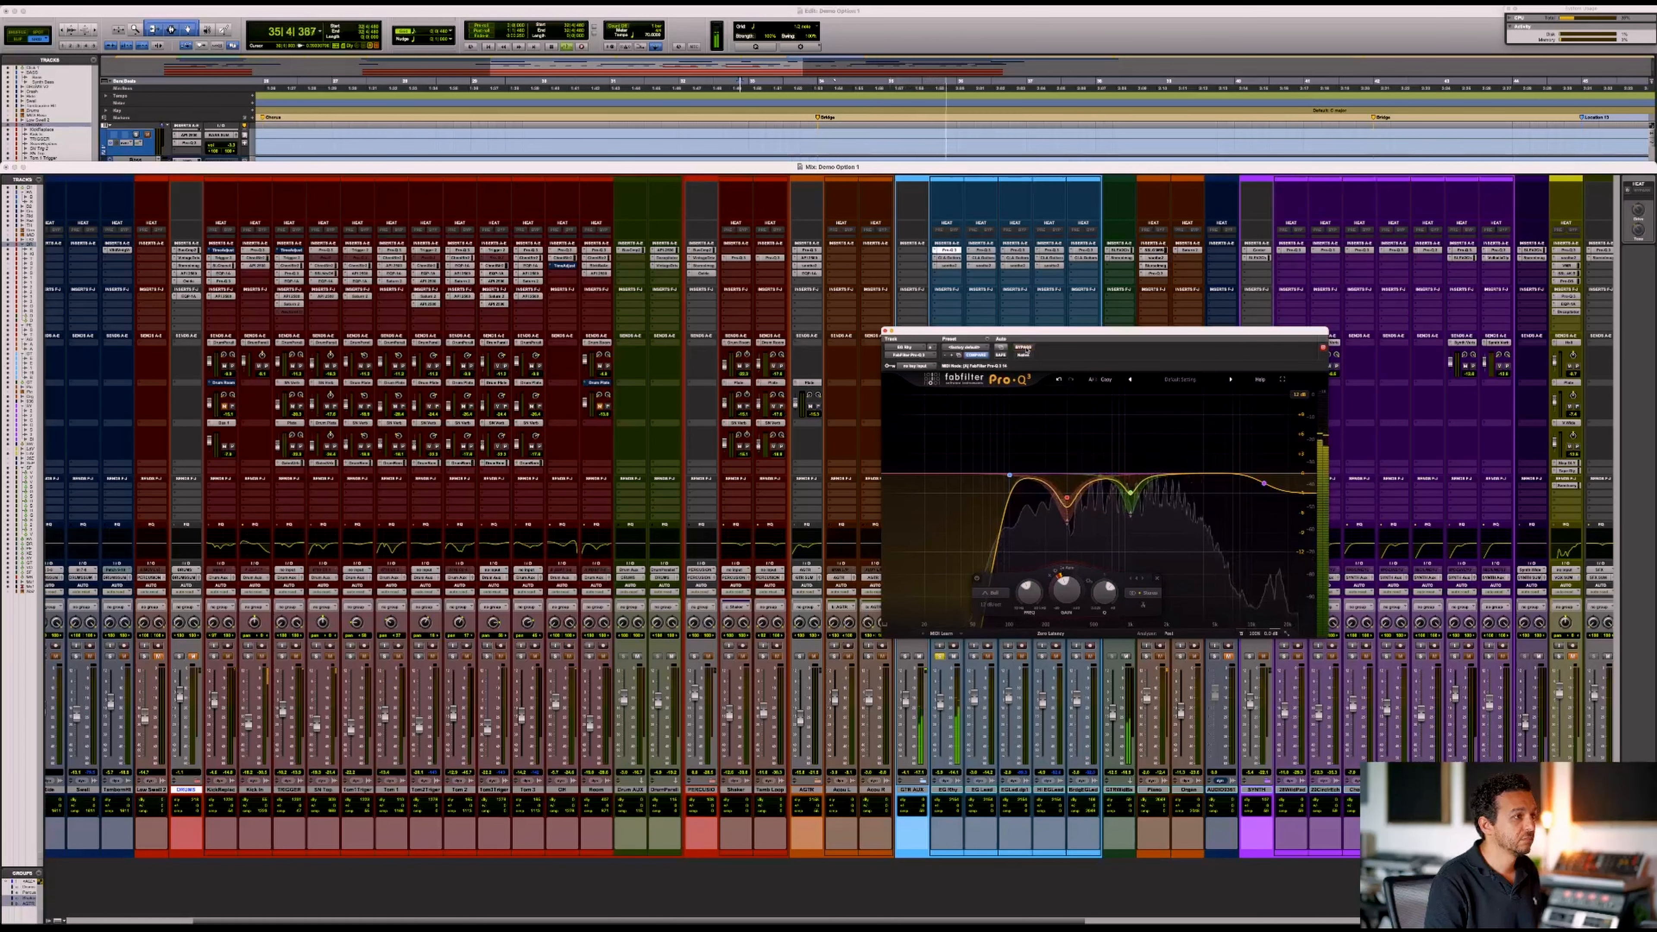
pyautogui.press('space')
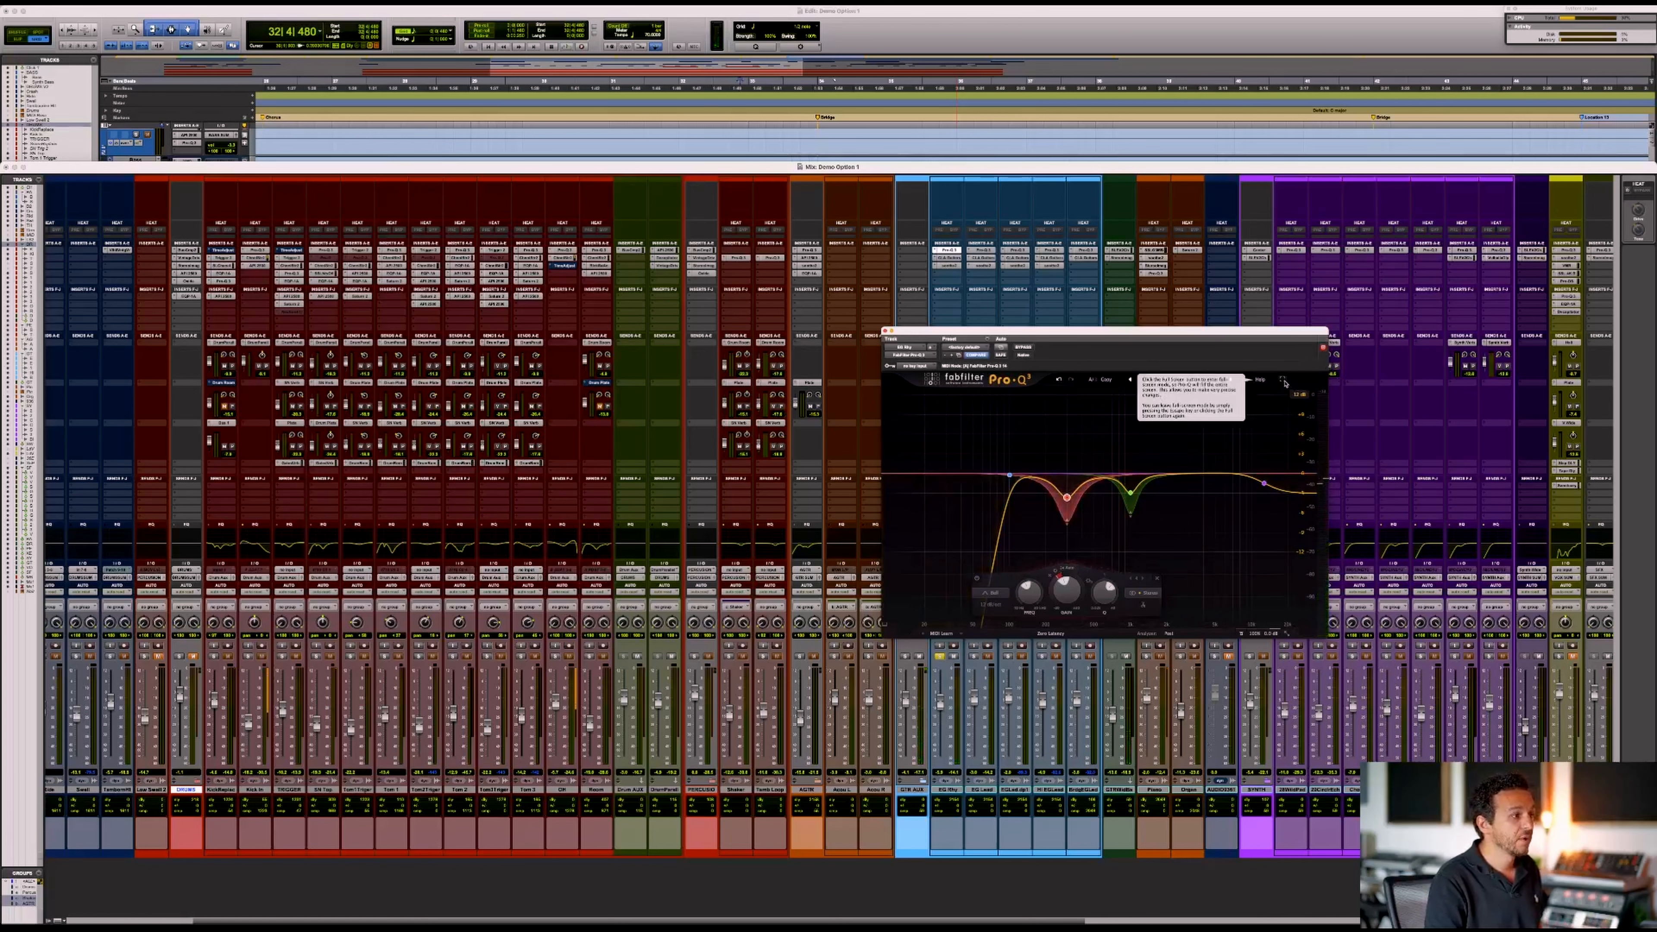
pyautogui.click(1282, 381)
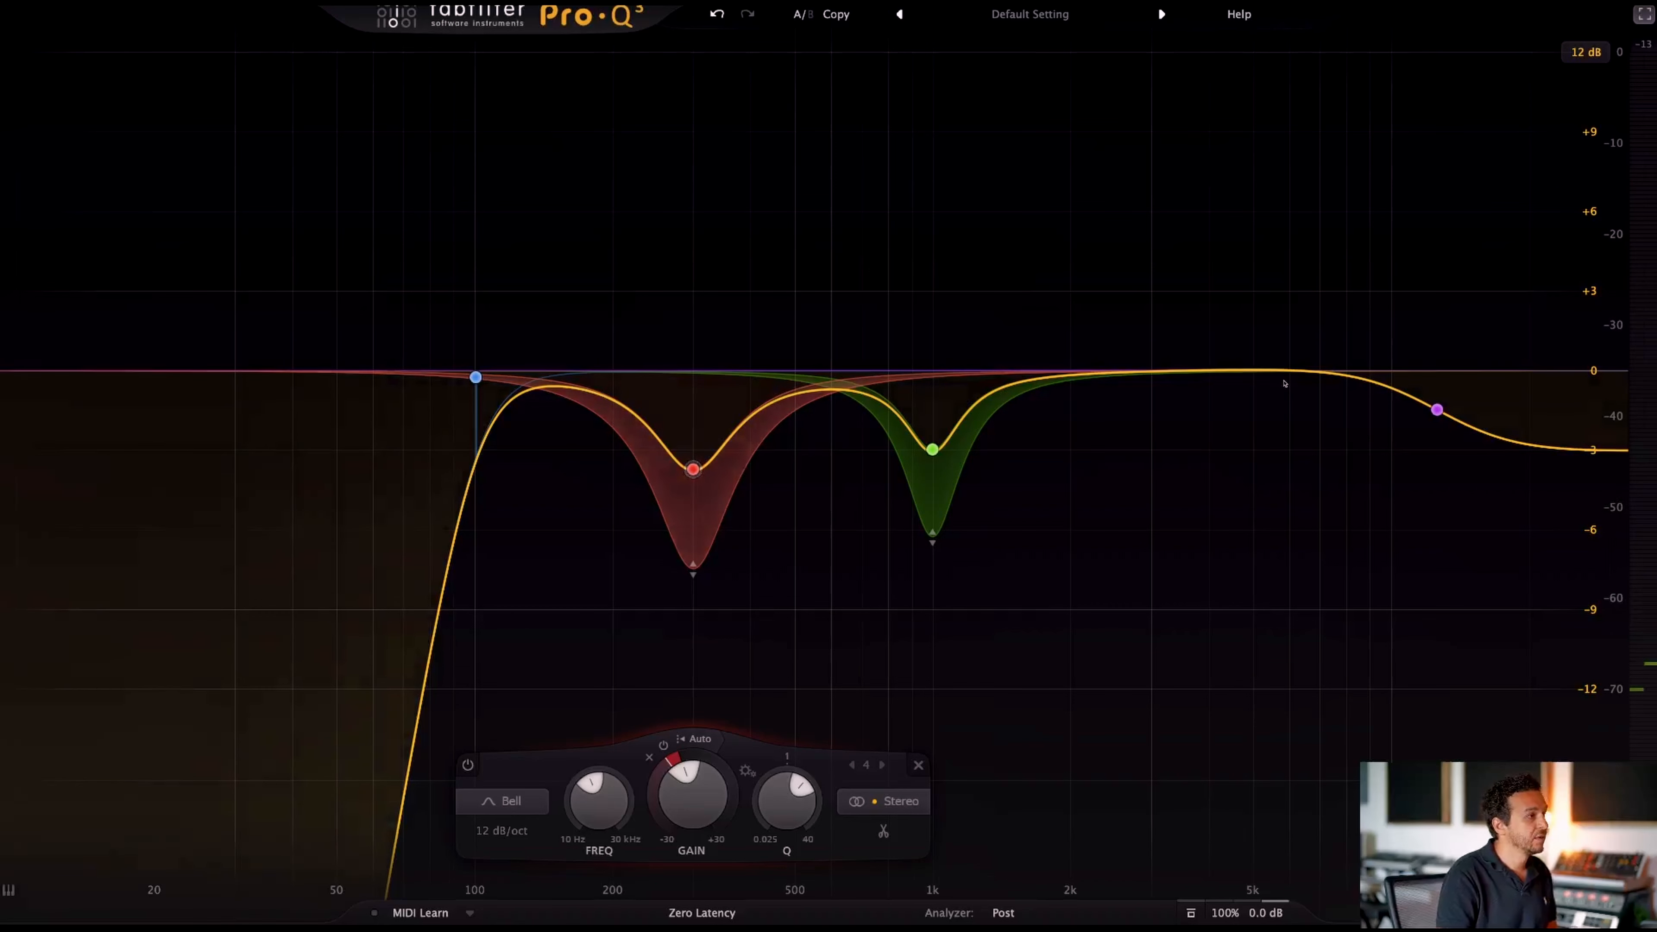
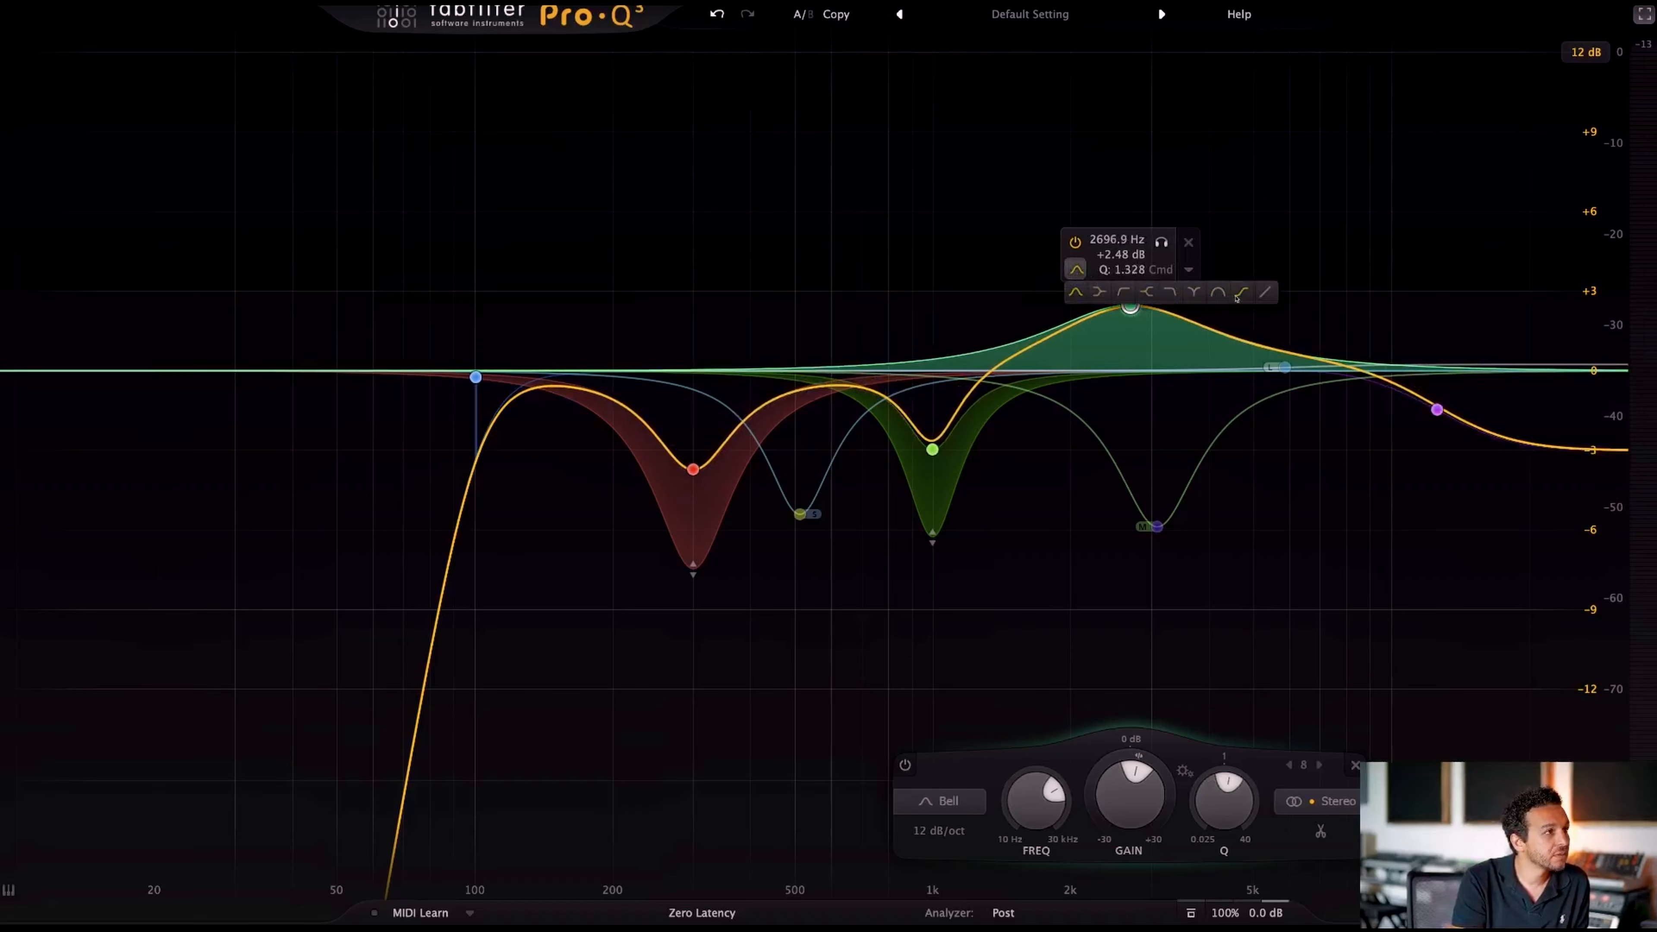
# - Try a Tilt Shelf near 2377 Hz on the 2.7 kHz boost, and reset the EQ to the Default Setting preset
pyautogui.click(1239, 294)
pyautogui.moveTo(1130, 305); pyautogui.dragTo(1105, 374)
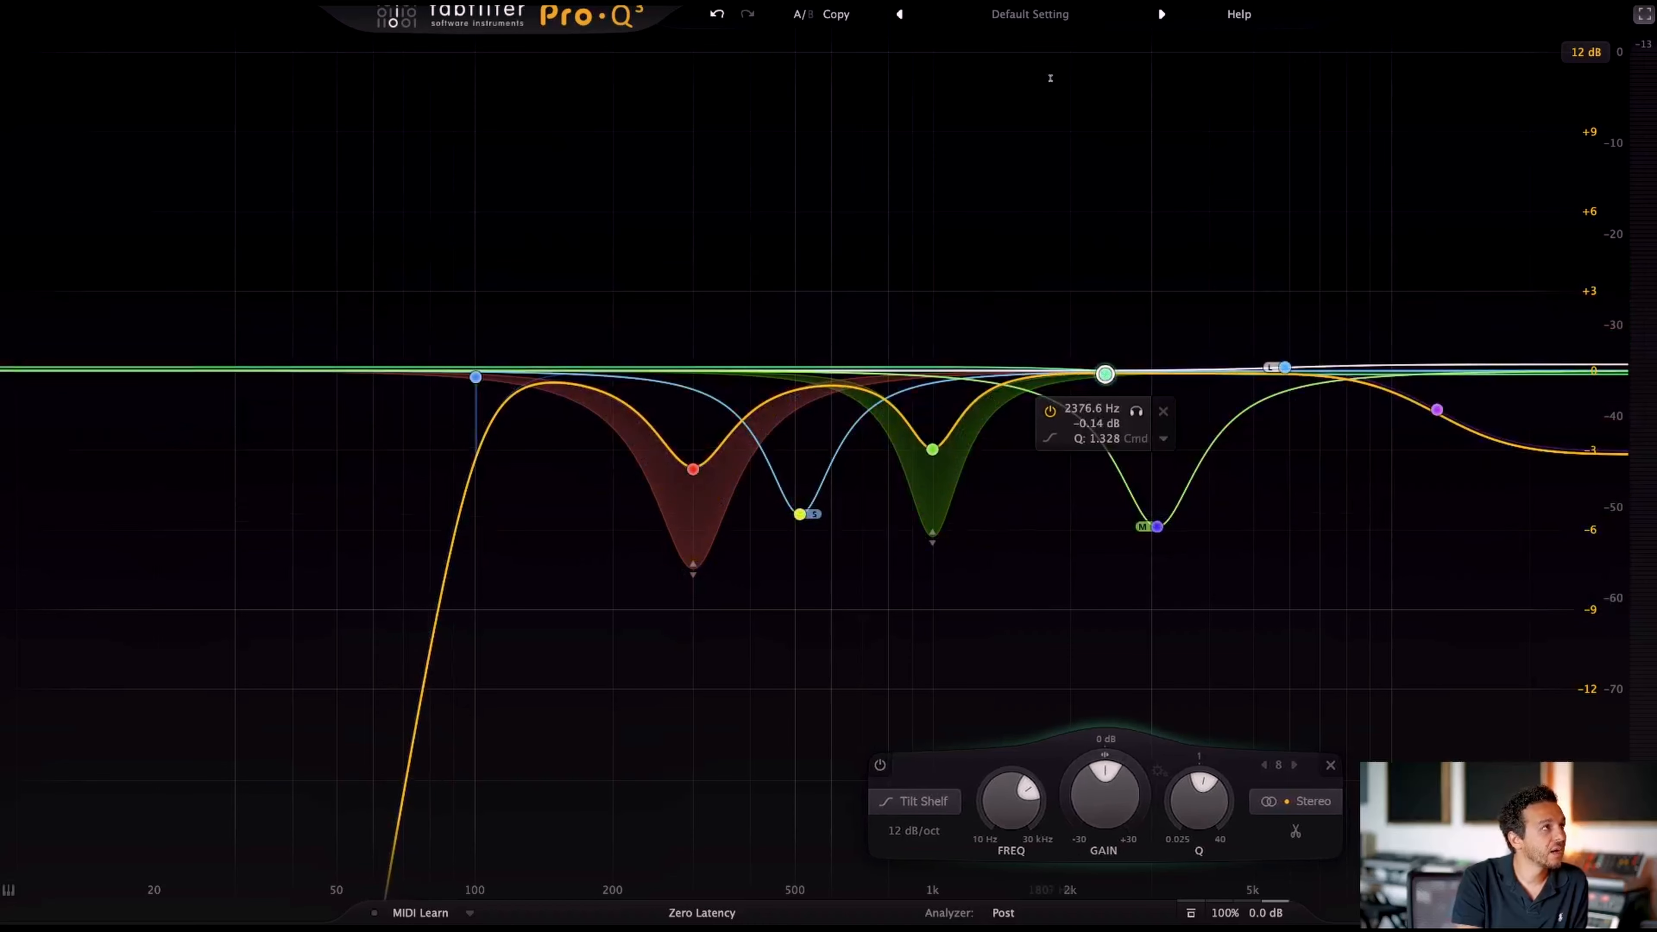
pyautogui.click(1037, 15)
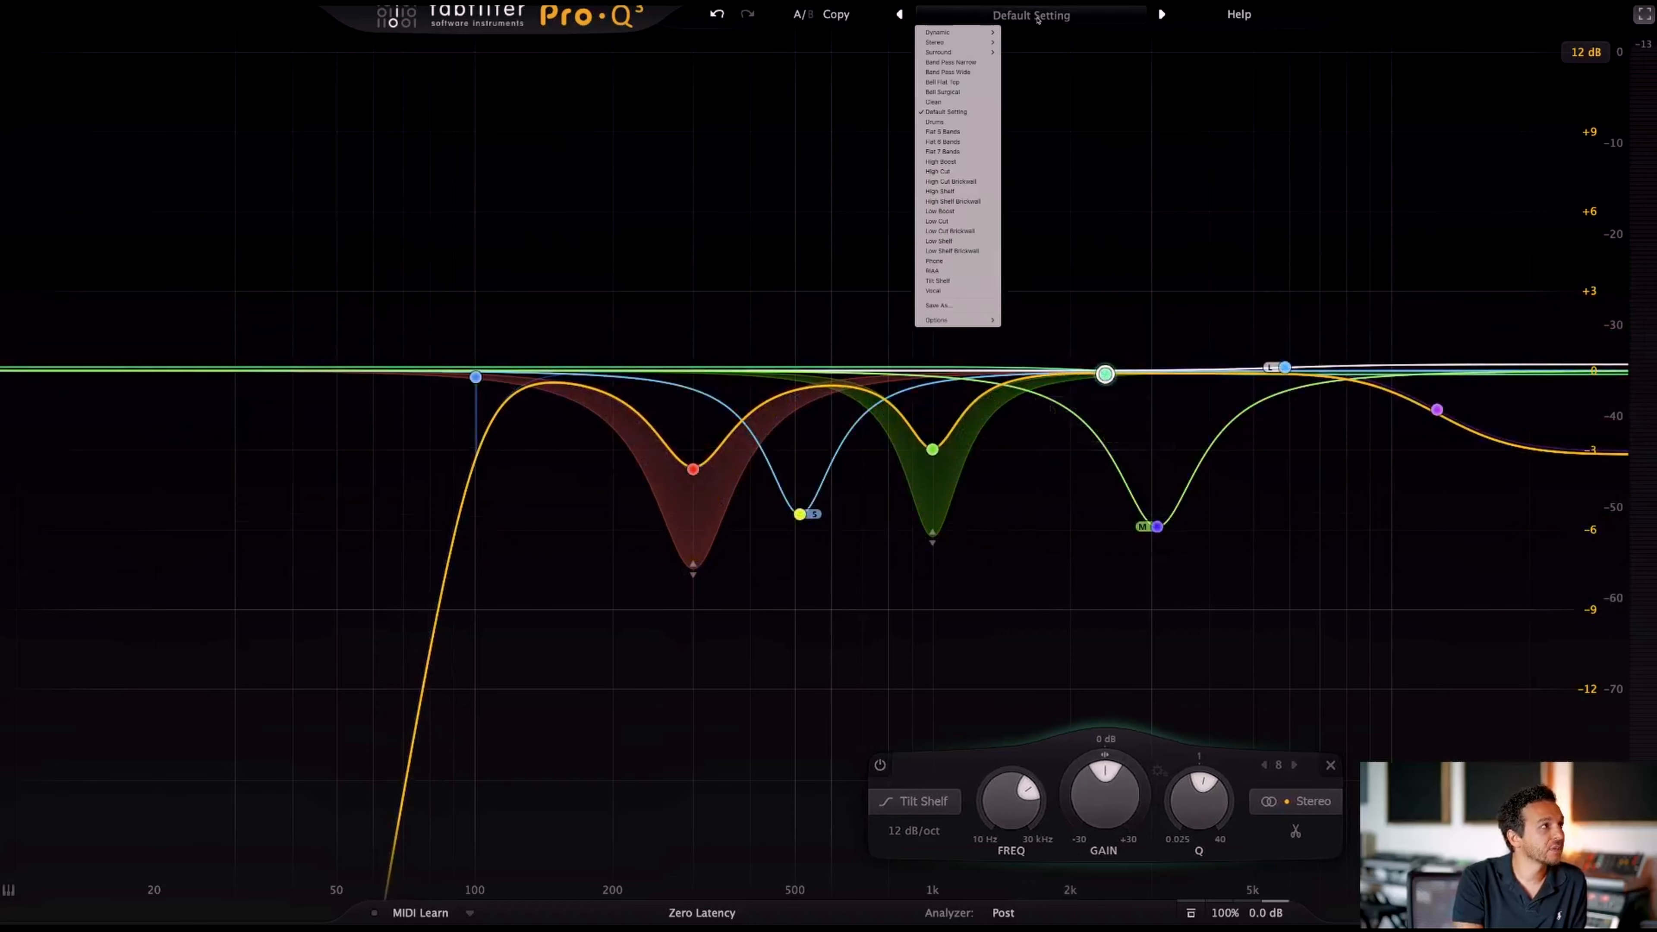
pyautogui.click(961, 112)
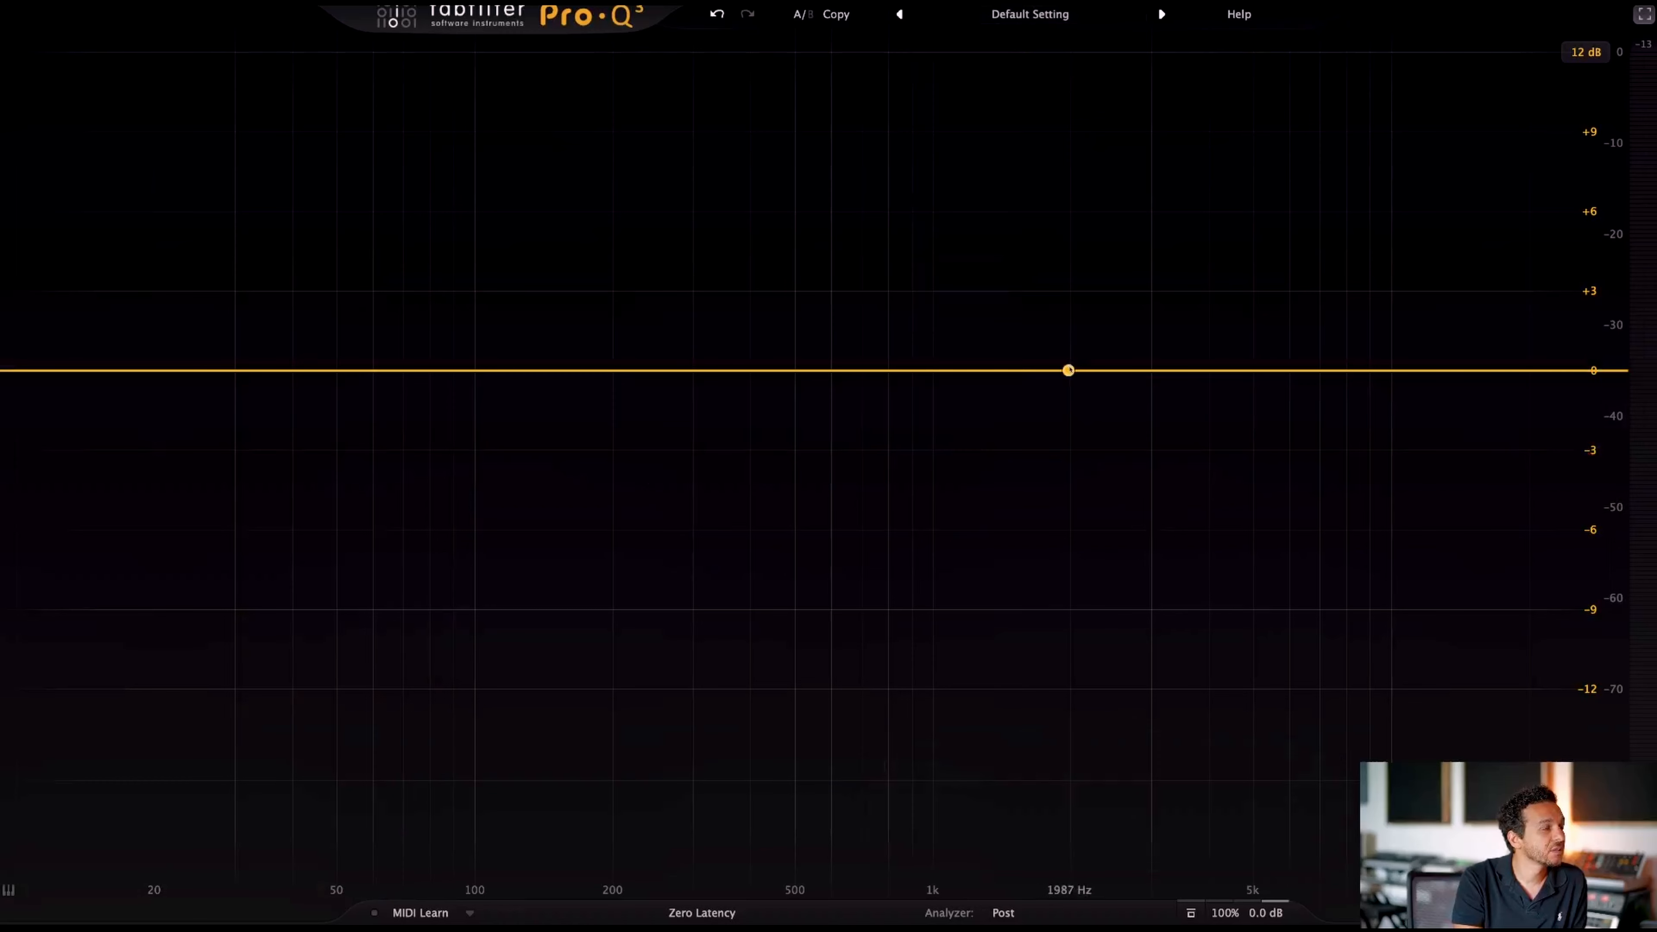
# - Add a band on the flat curve, set its shape to Flat Tilt, and move it to about 1298 Hz
pyautogui.click(1068, 371)
pyautogui.moveTo(1014, 335)
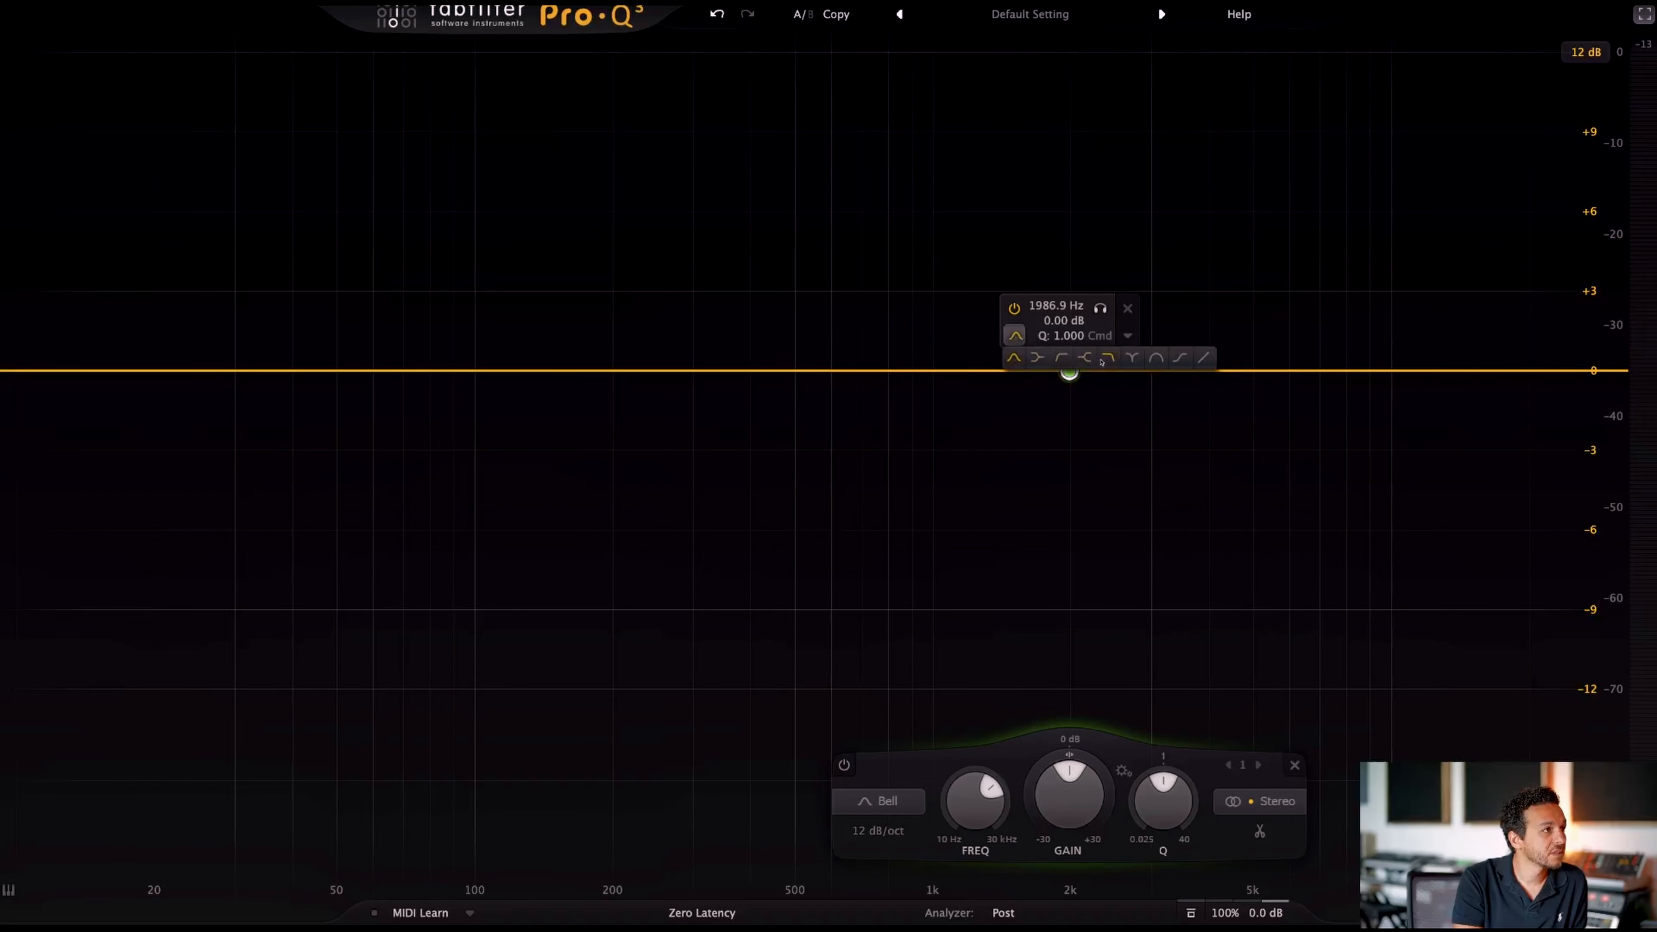
pyautogui.click(1203, 358)
pyautogui.moveTo(1068, 371); pyautogui.dragTo(985, 369)
# - Change the Flat Tilt band to a Tilt Shelf and bring its gain to 0 dB
pyautogui.rightClick(985, 369)
pyautogui.click(941, 339)
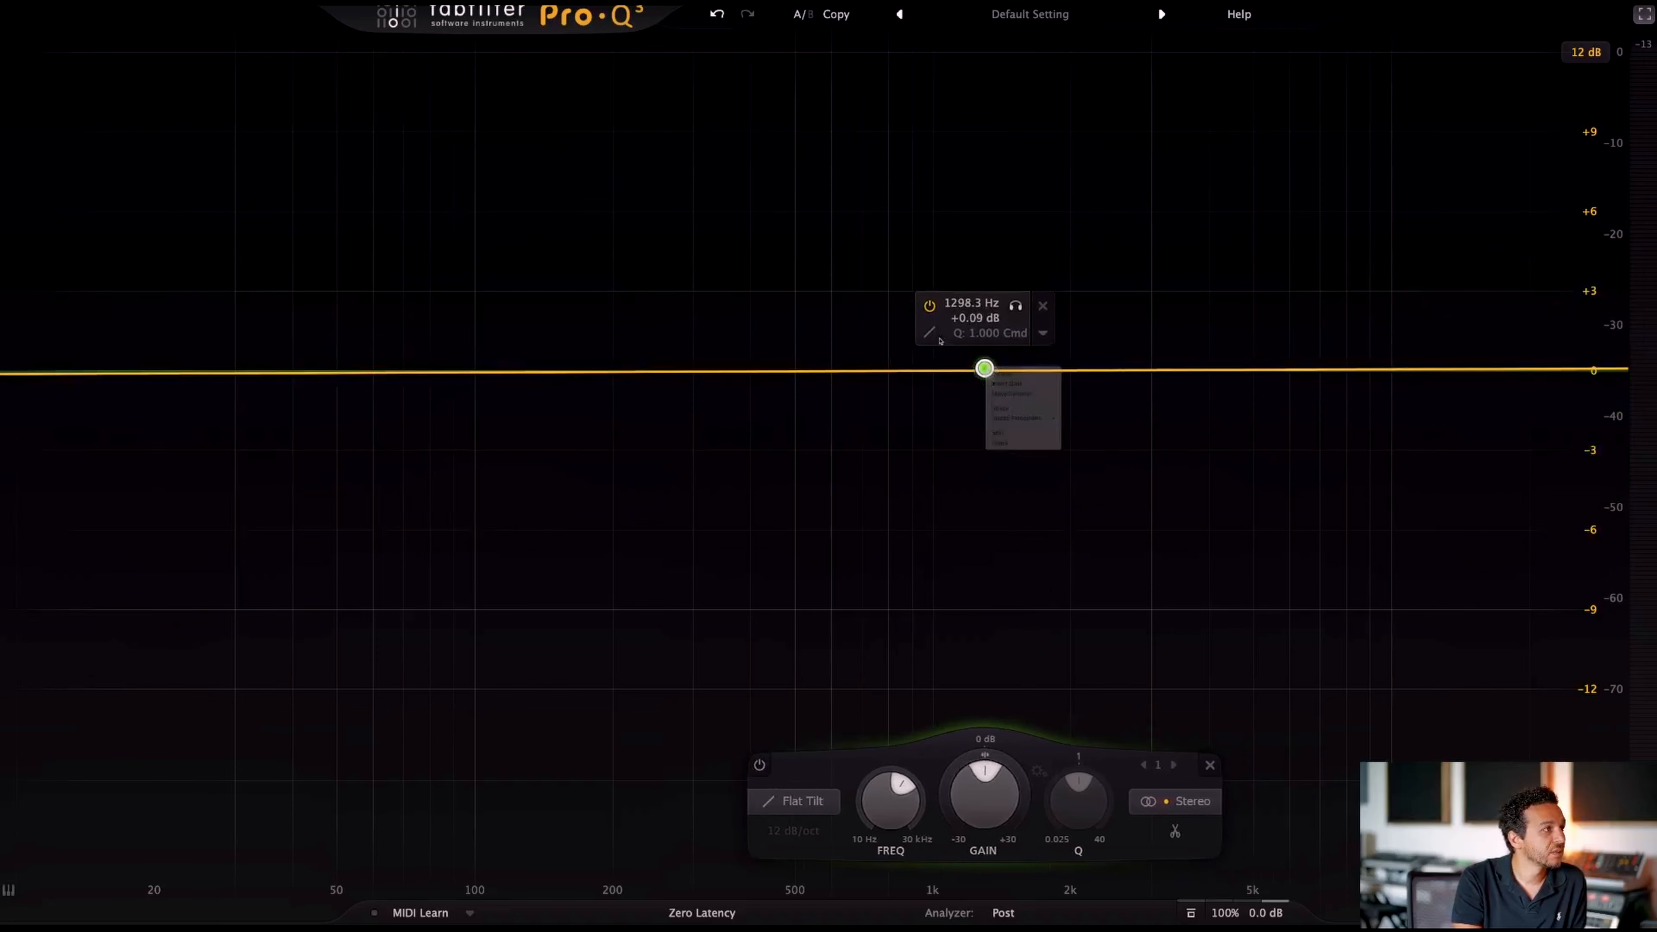
pyautogui.moveTo(936, 335)
pyautogui.click(1096, 357)
pyautogui.moveTo(984, 369)
pyautogui.mouseDown()
pyautogui.moveTo(984, 252)
pyautogui.moveTo(988, 447)
pyautogui.moveTo(984, 370)
pyautogui.mouseUp()
# - Switch the band to a High Cut and move it up to about 3290 Hz
pyautogui.moveTo(937, 436)
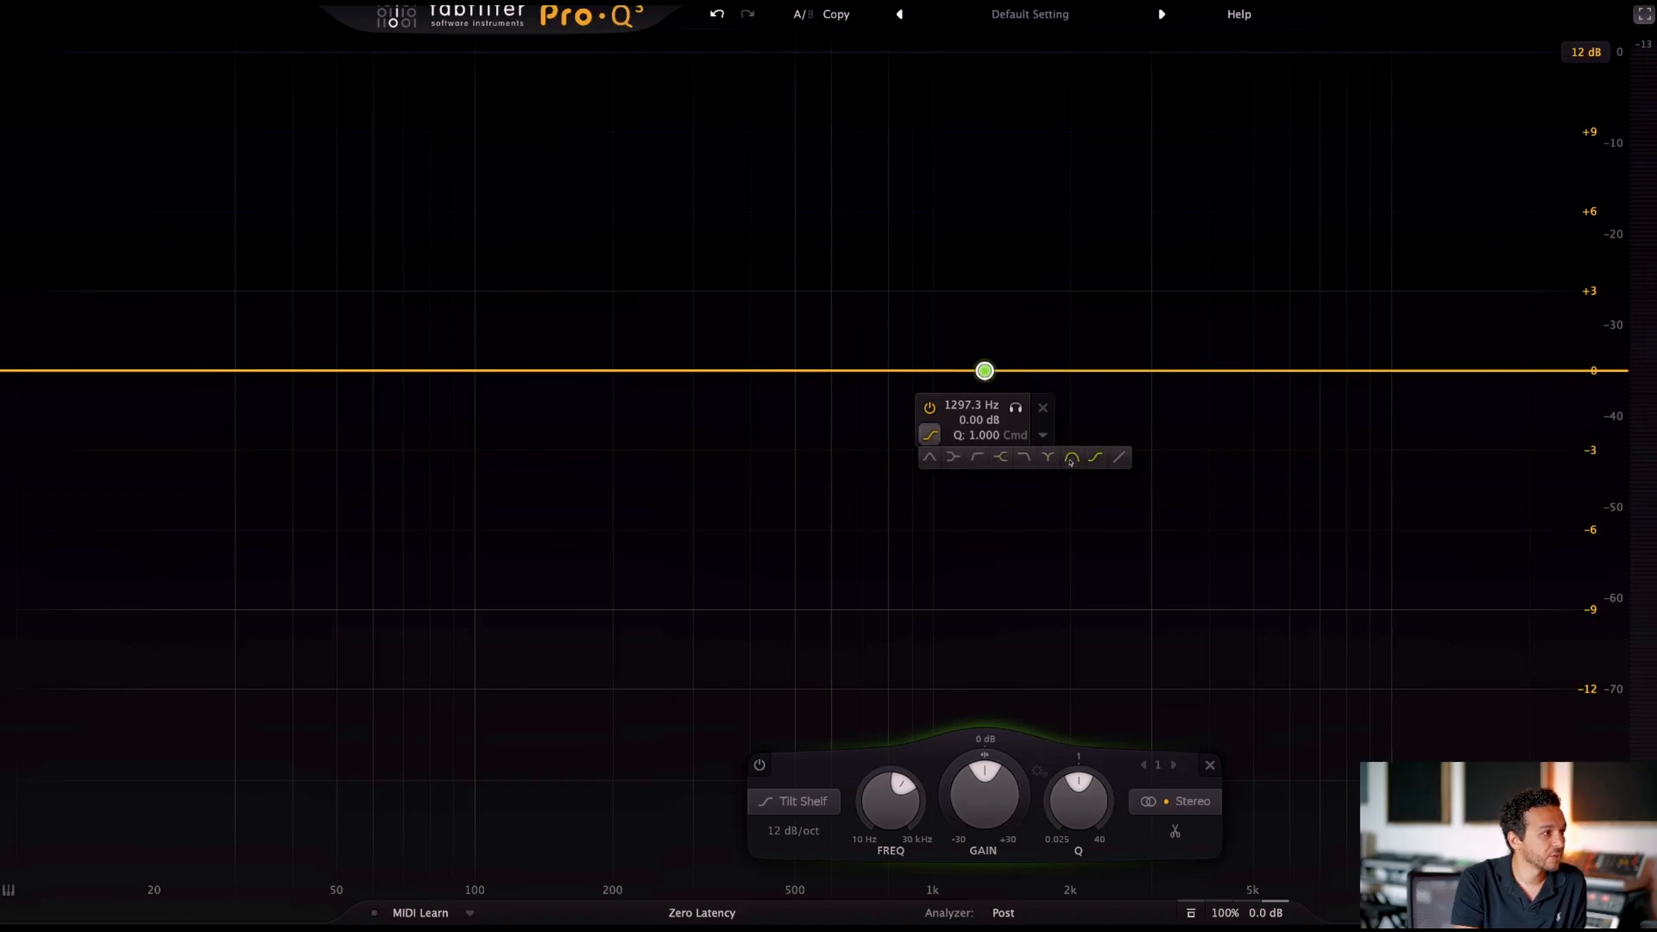
pyautogui.click(1030, 458)
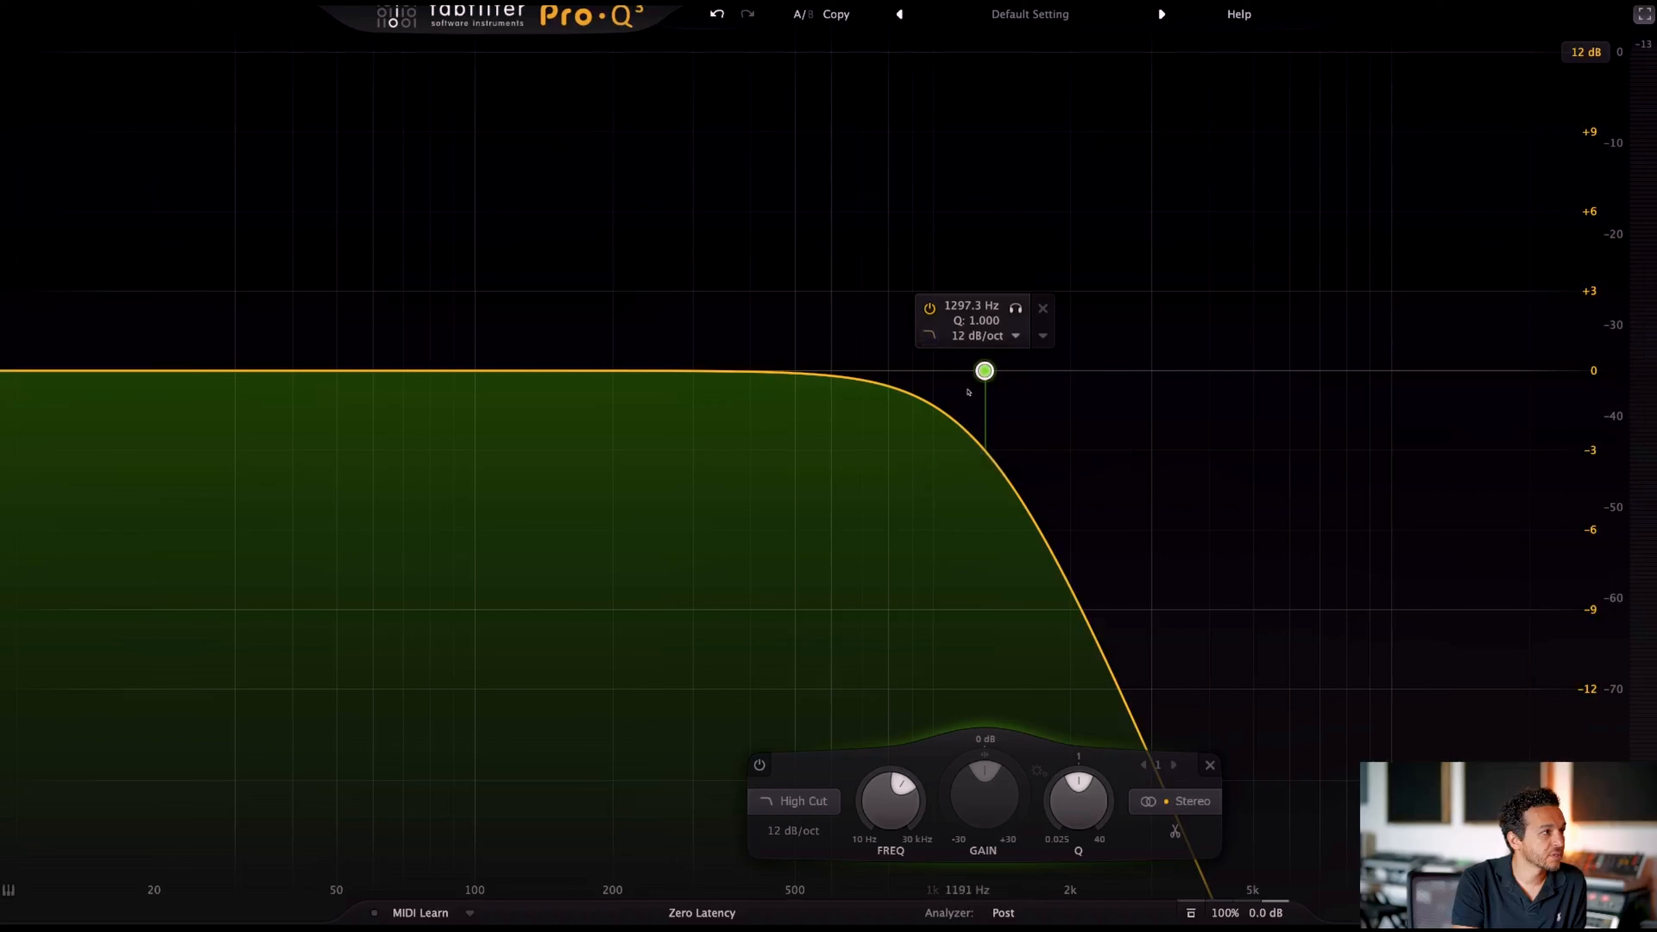
pyautogui.moveTo(984, 371); pyautogui.dragTo(1170, 372)
# - Try Low Cut and High Shelf shapes on the band, restore a flat Bell near 1.3 kHz, and leave full-screen mode
pyautogui.moveTo(1116, 337)
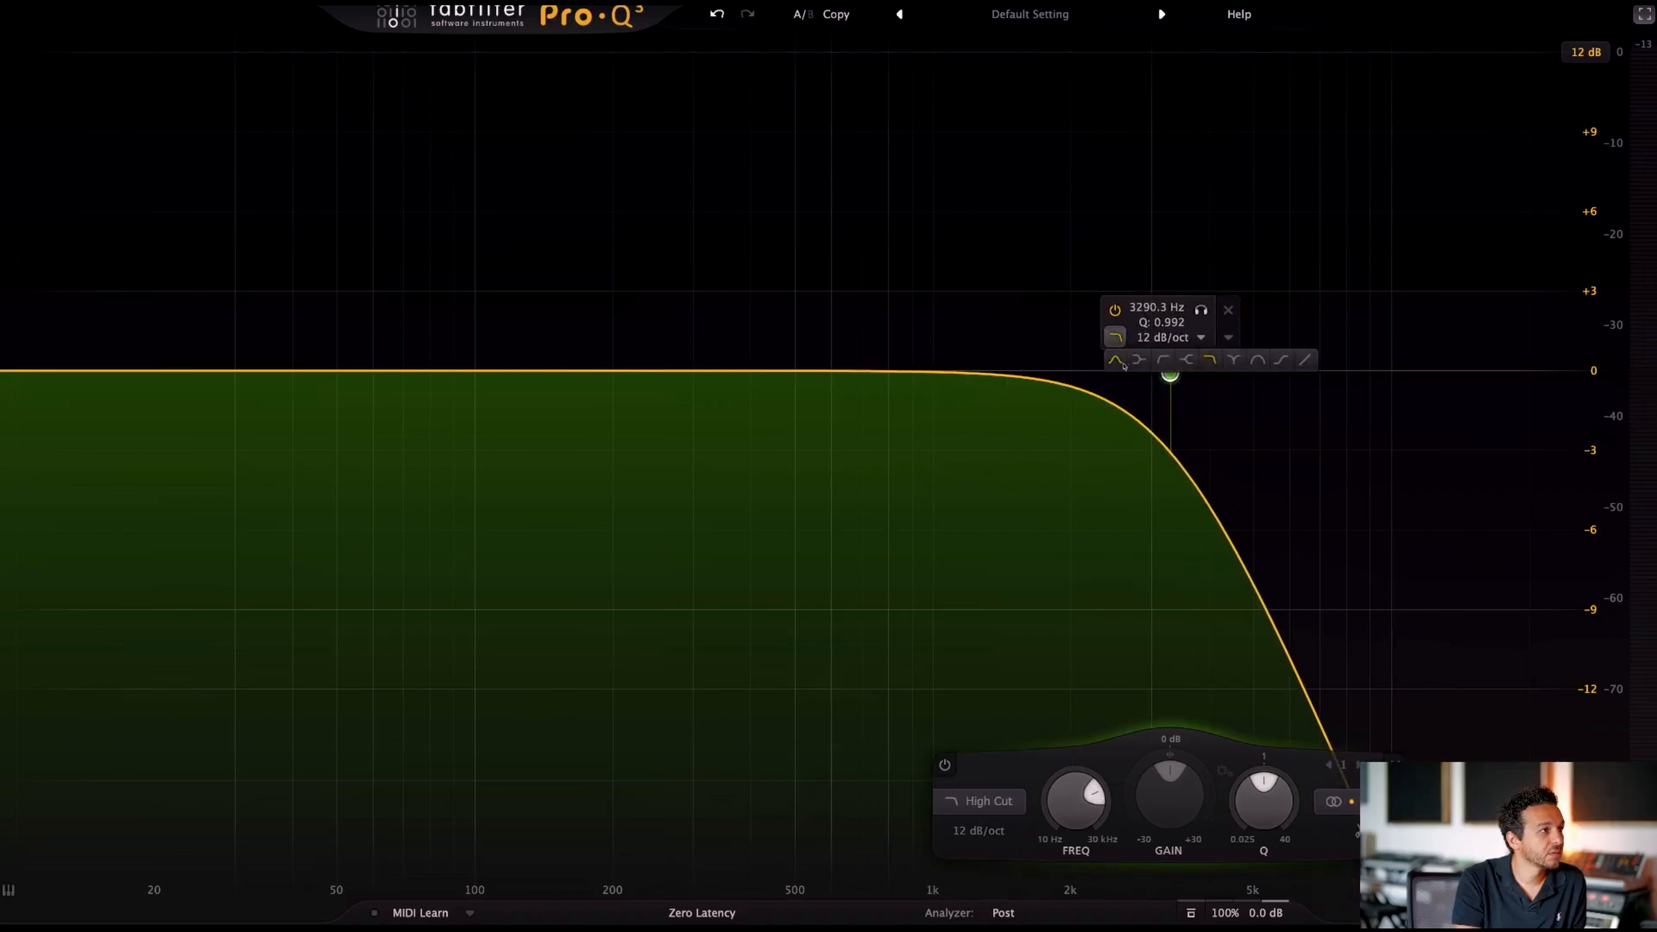
pyautogui.click(1164, 361)
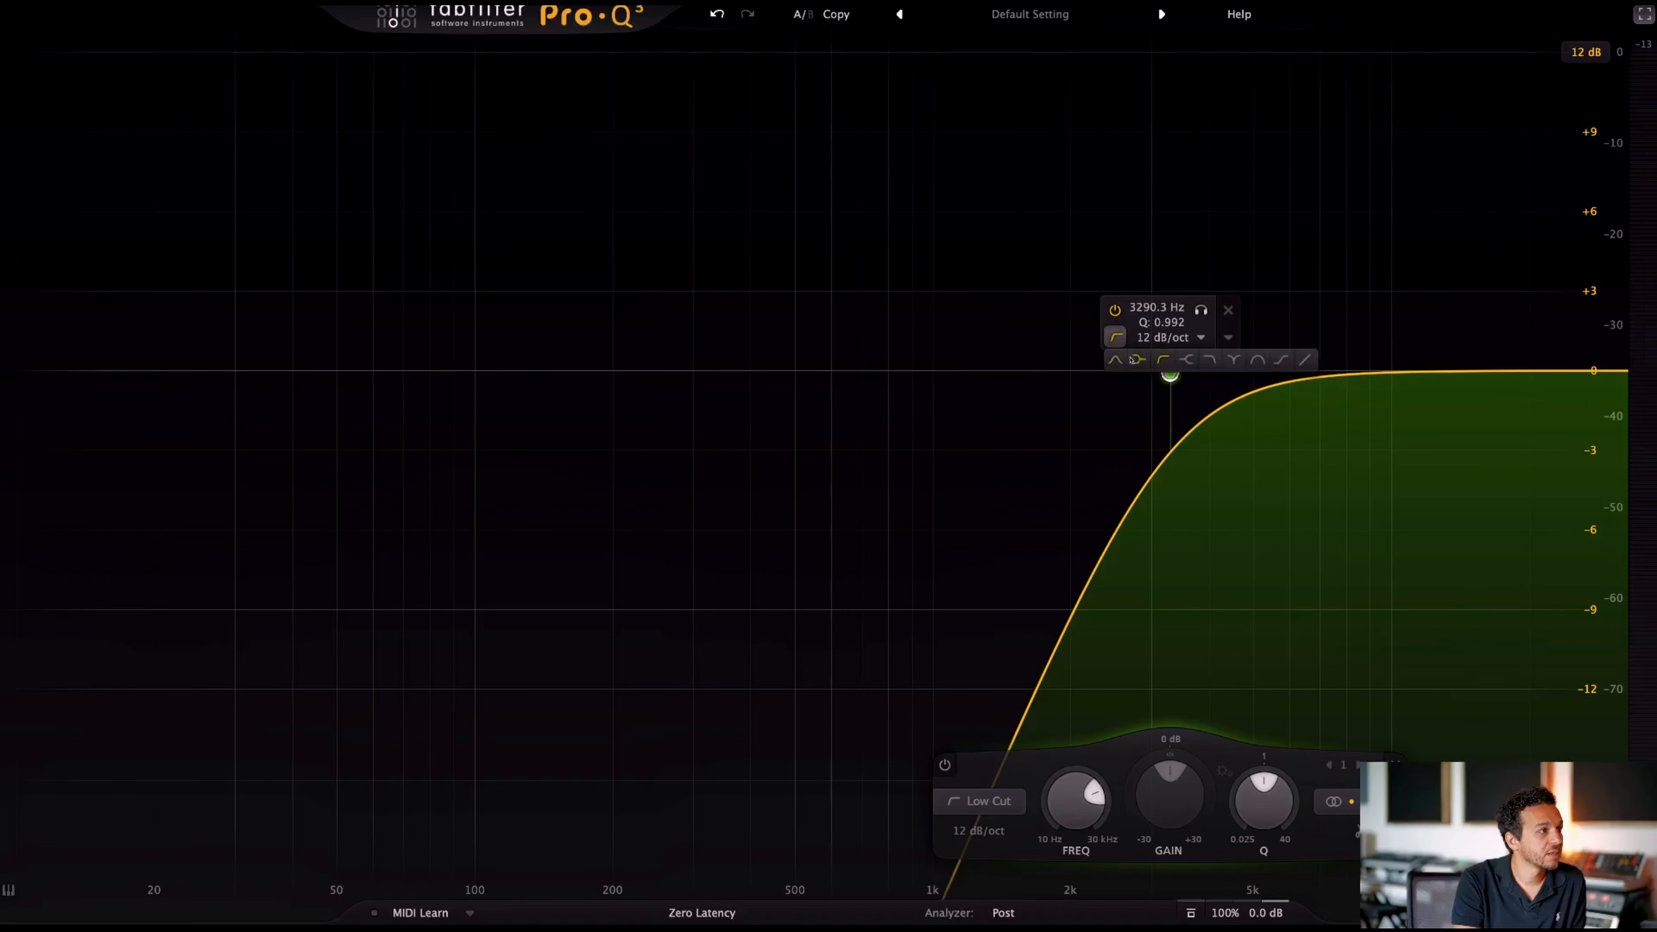
pyautogui.click(1185, 359)
pyautogui.moveTo(1170, 374); pyautogui.dragTo(989, 370)
pyautogui.click(1132, 334)
pyautogui.click(499, 319)
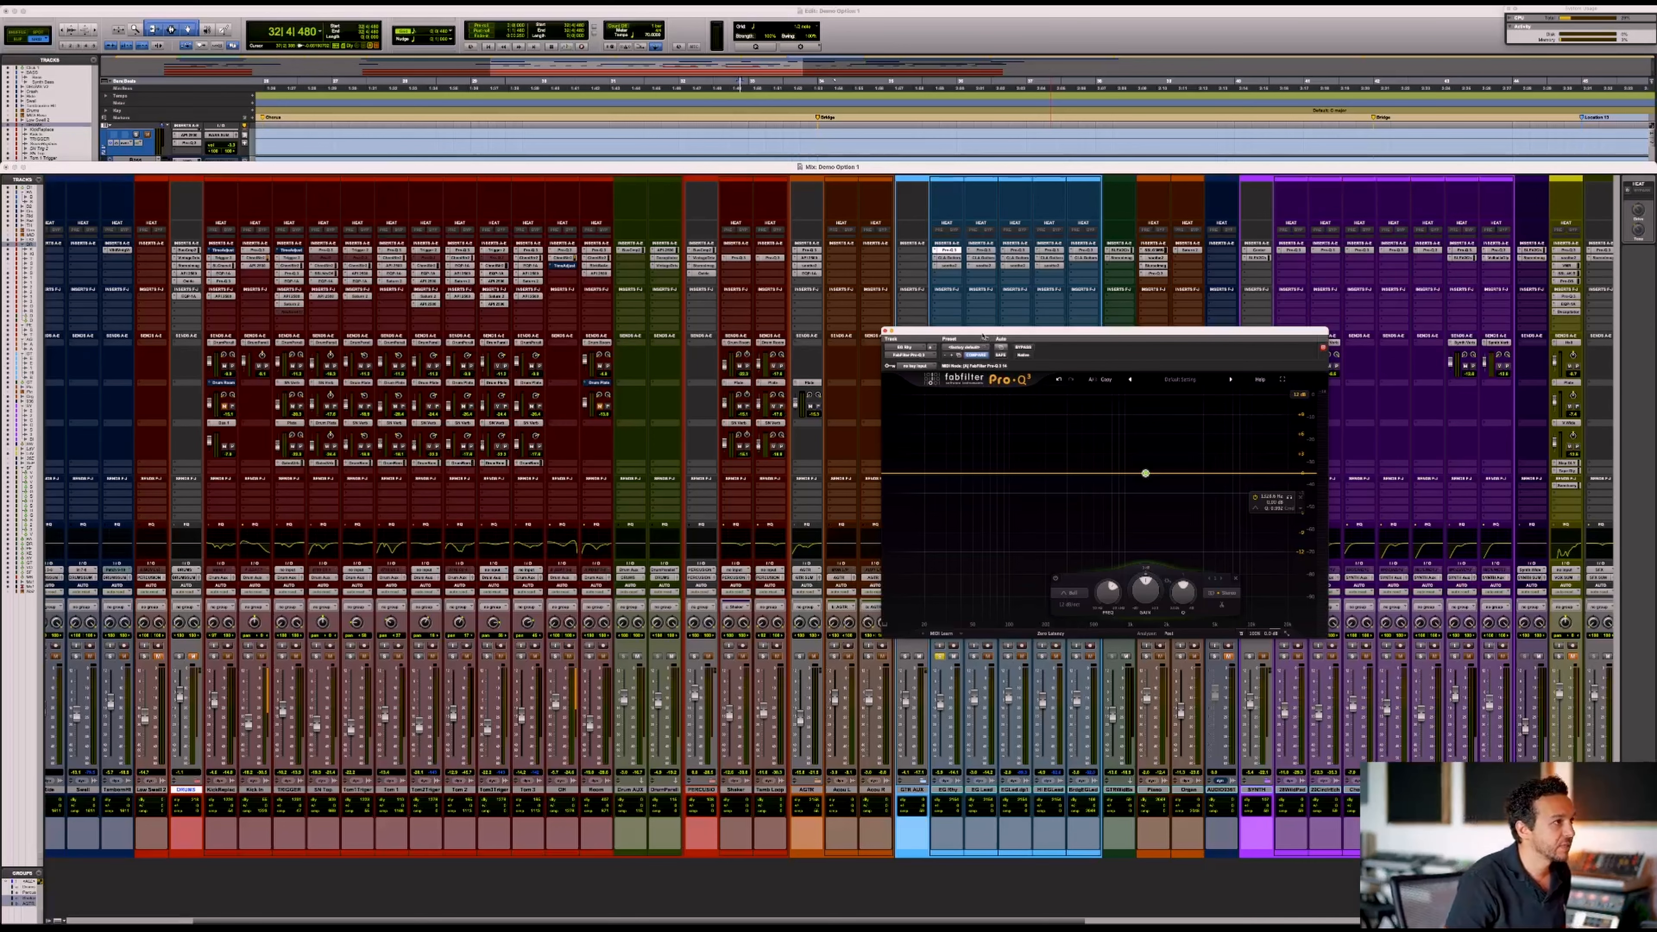
# - Move the EQ window clear of the guitar and piano channels and audition them together
pyautogui.moveTo(983, 337); pyautogui.dragTo(413, 327)
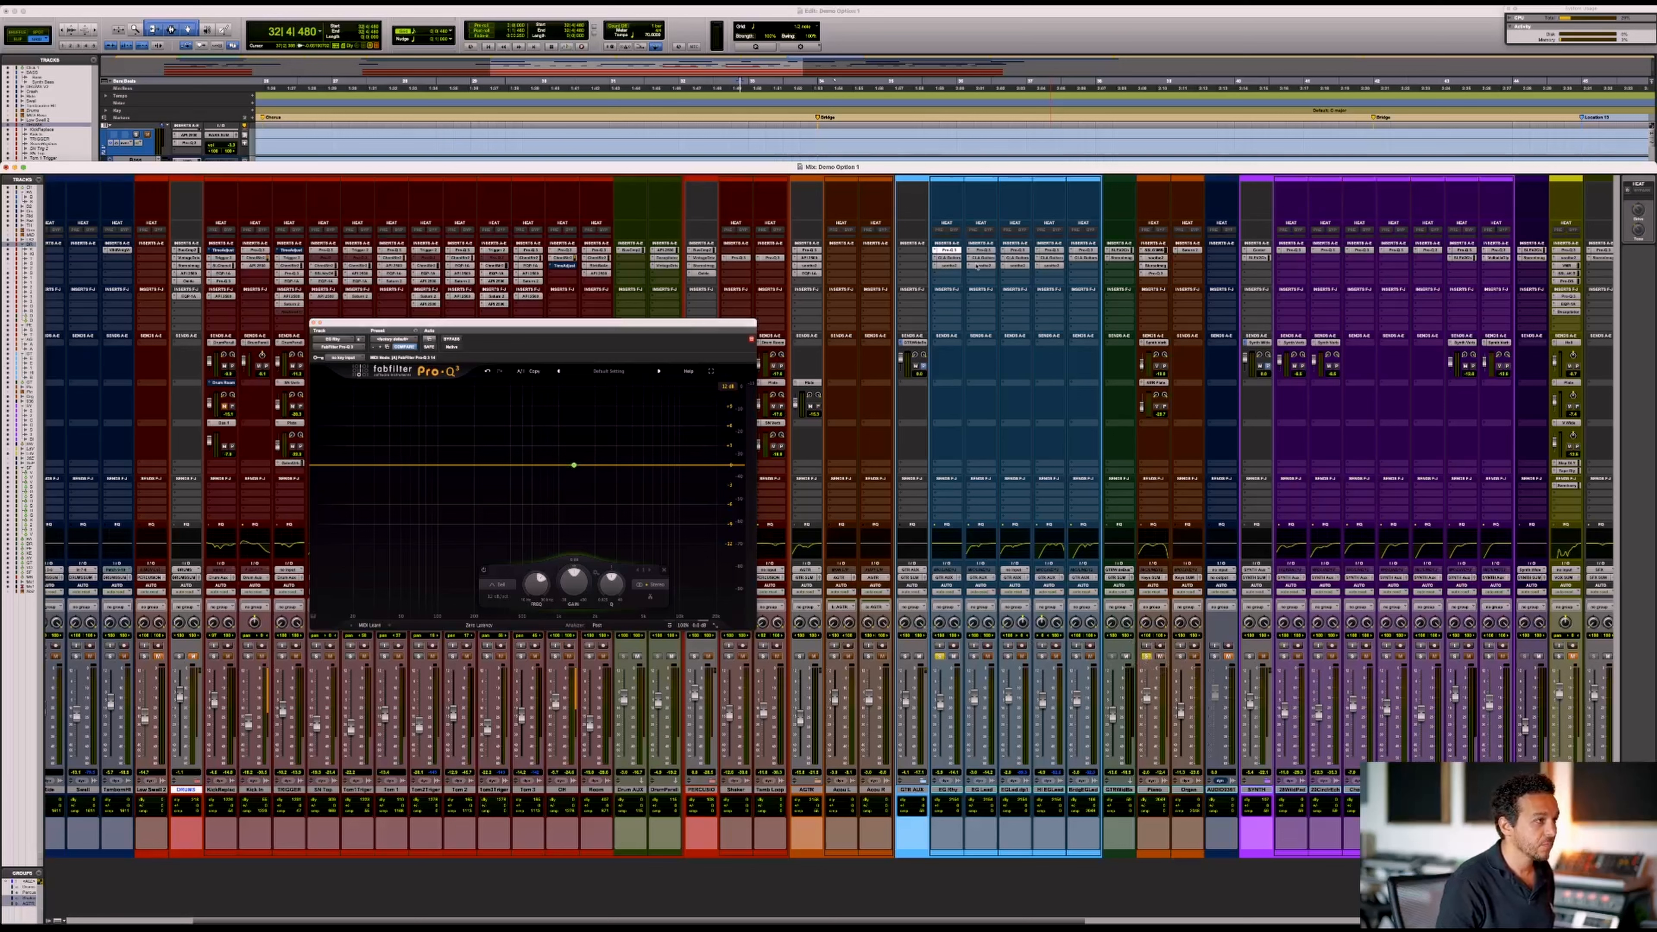
pyautogui.press('space')
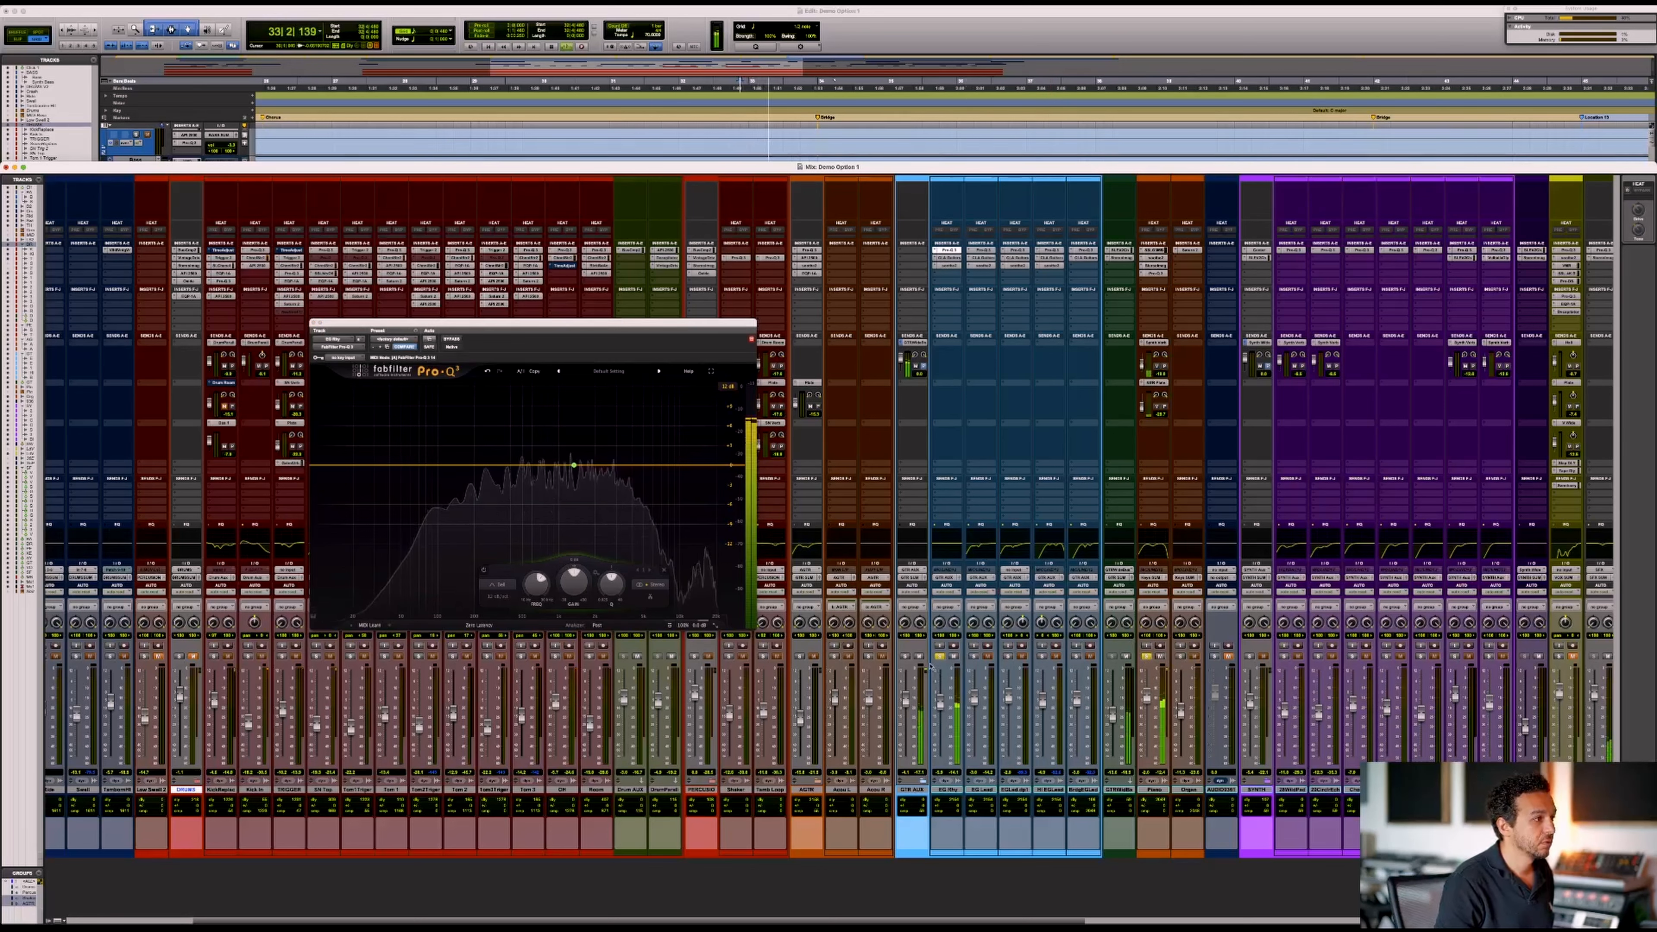
pyautogui.press('space')
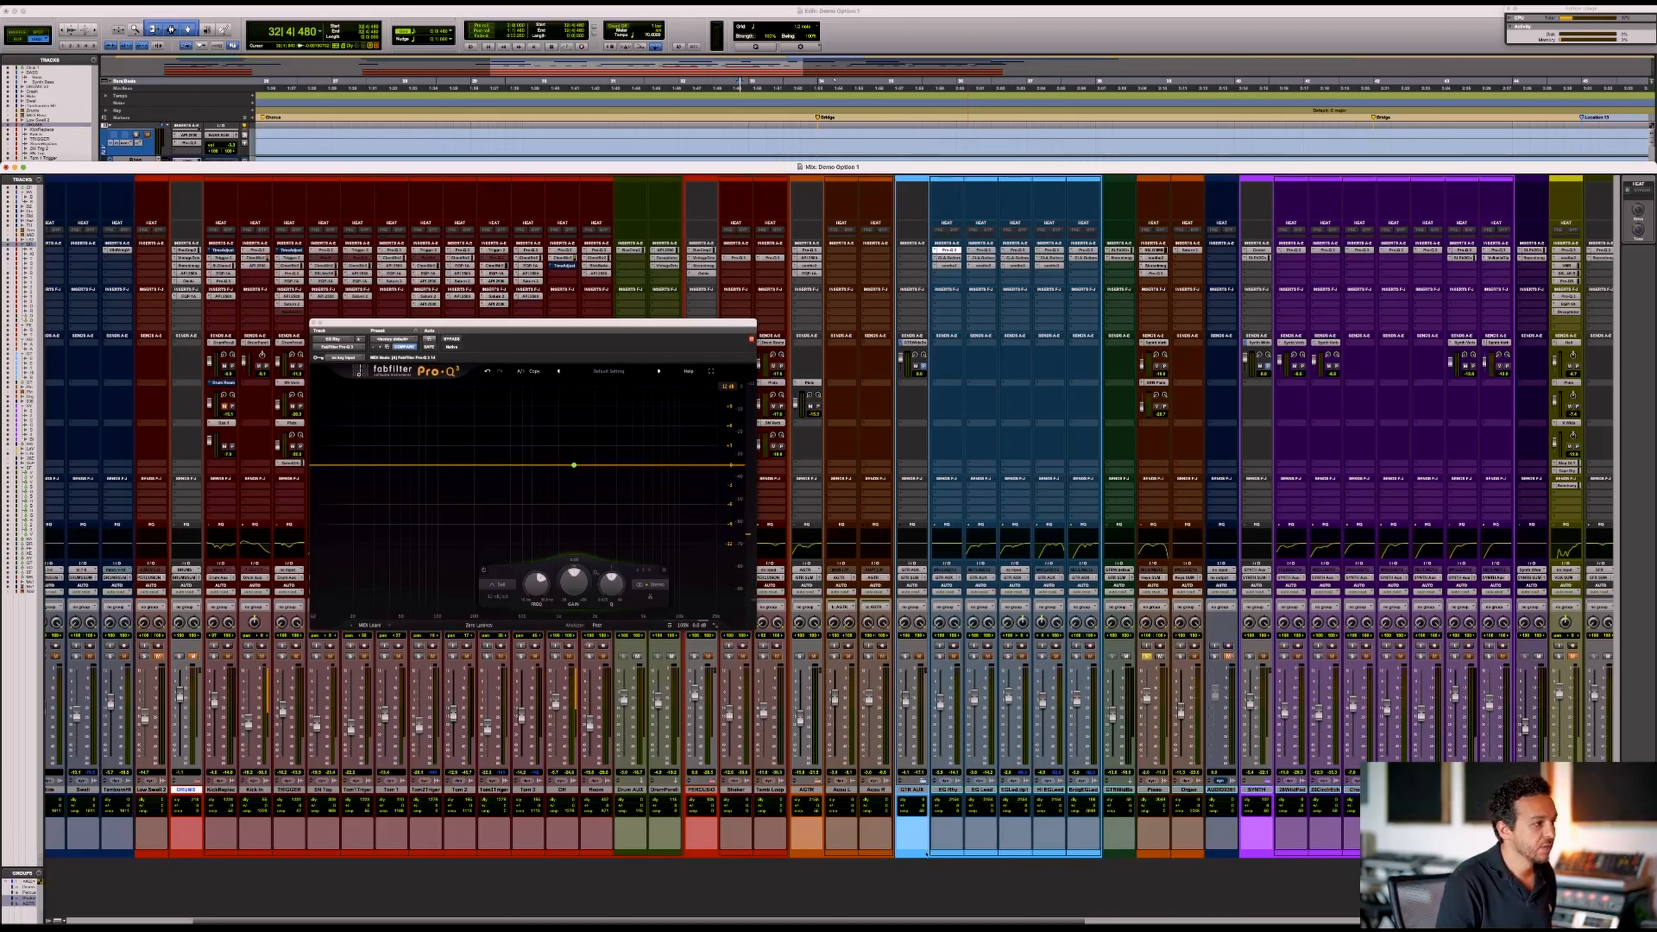
# - Open the EQs of the EG Rhy and Piano tracks in two separate windows arranged side by side
pyautogui.click(946, 789)
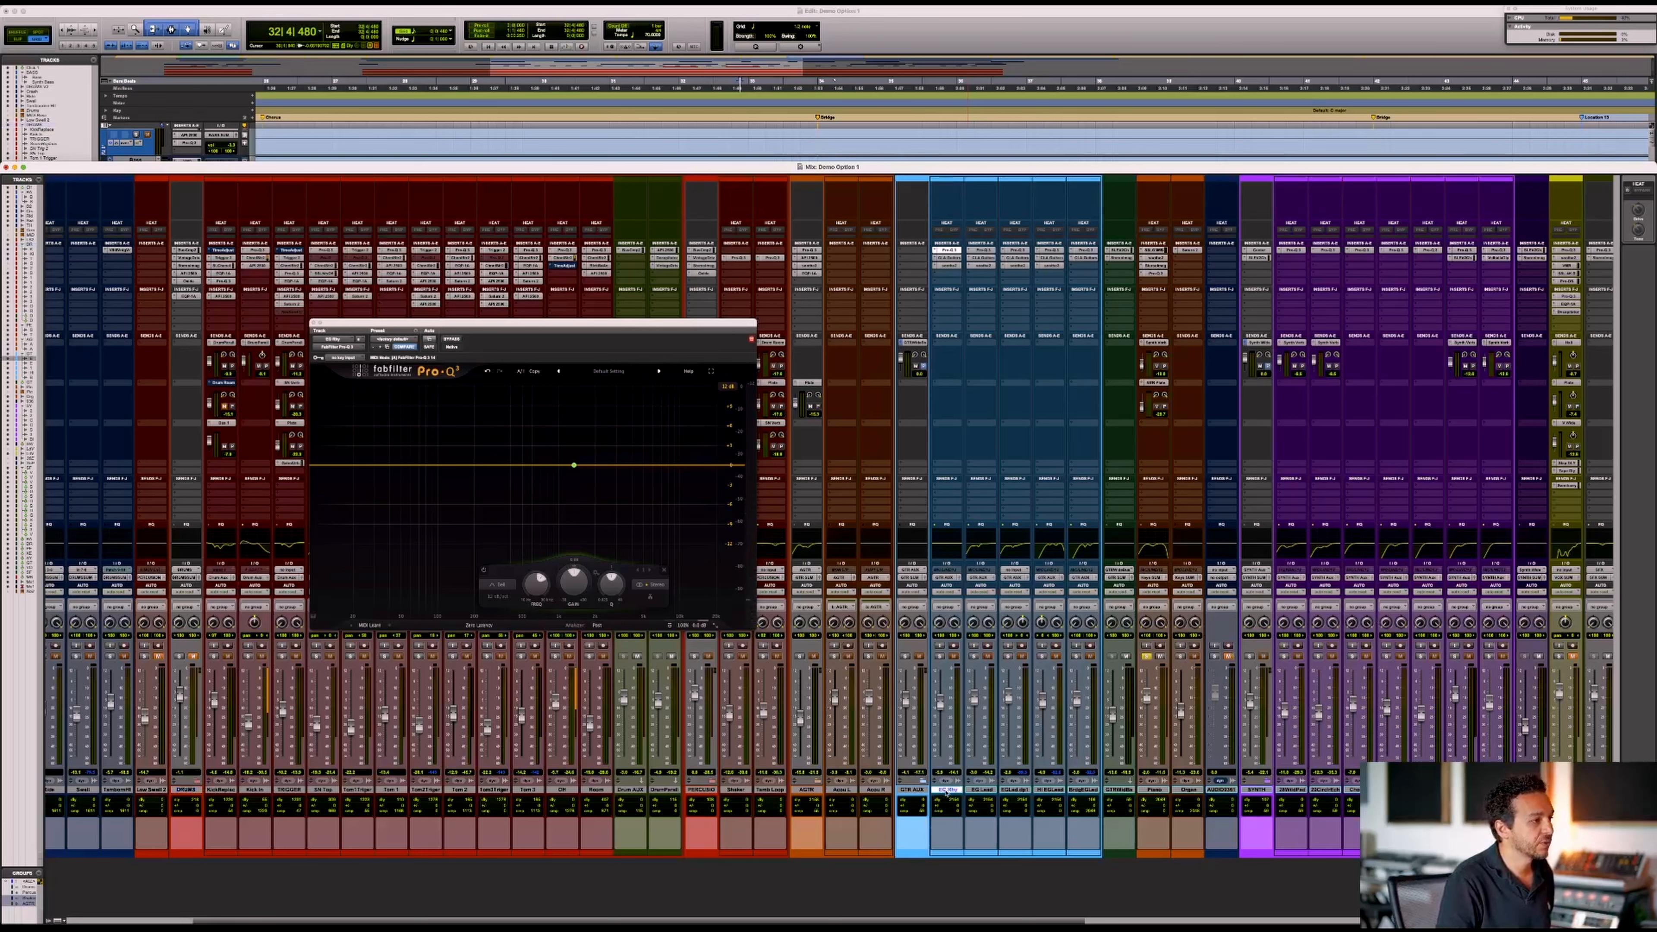
pyautogui.click(1154, 789)
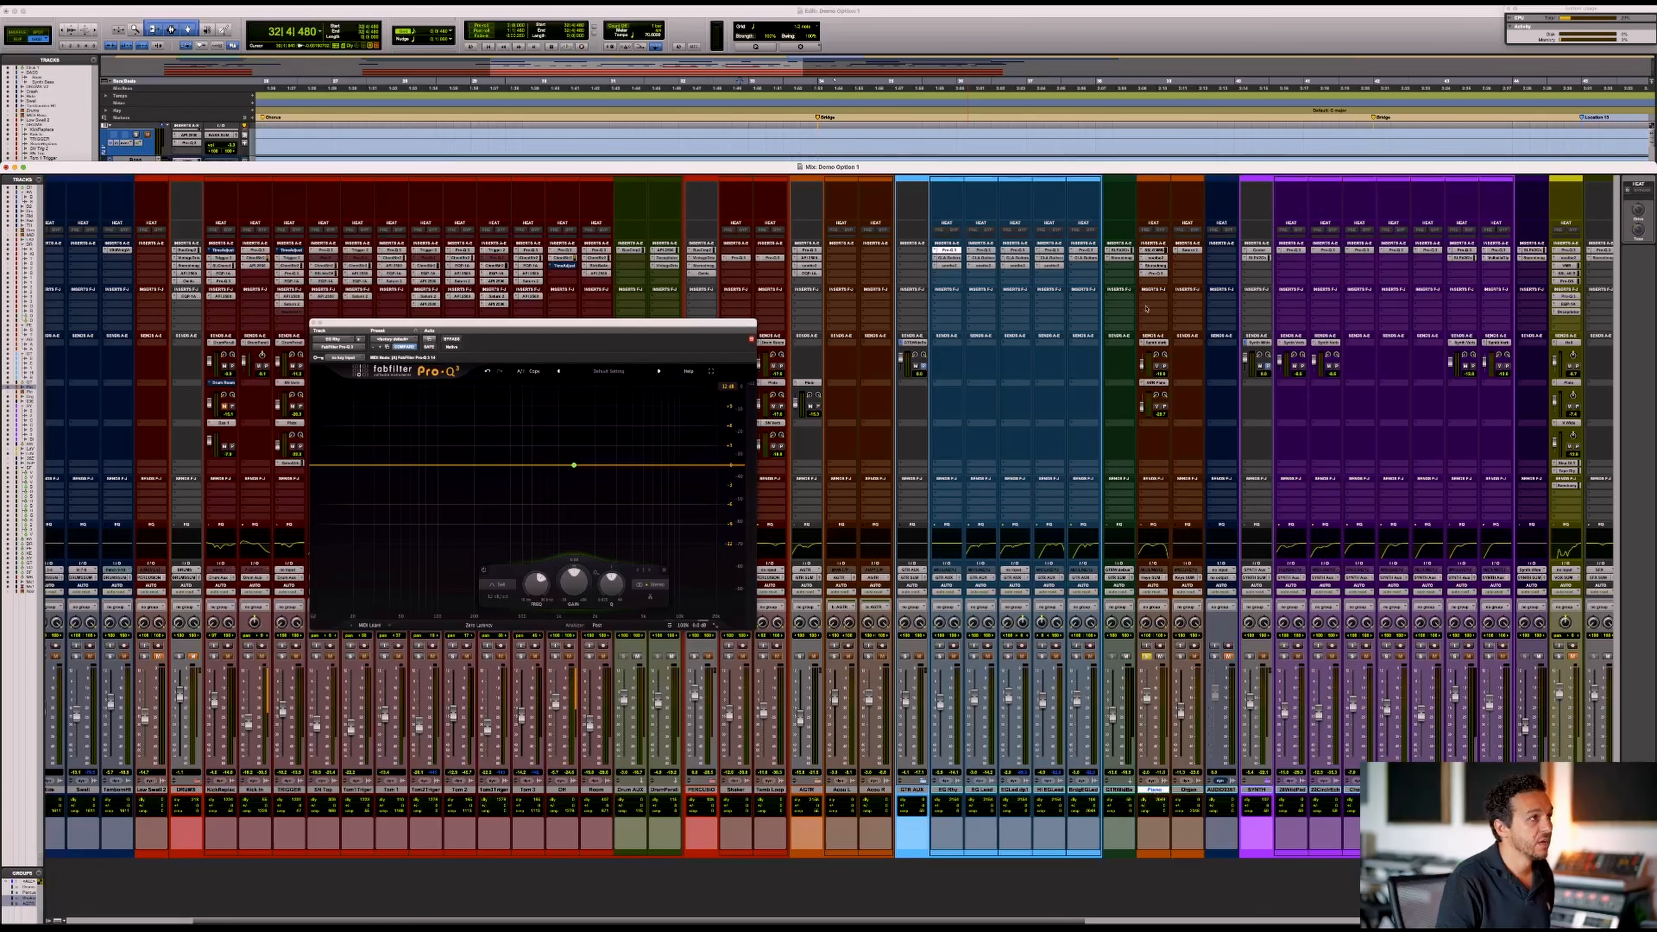
pyautogui.click(1155, 274)
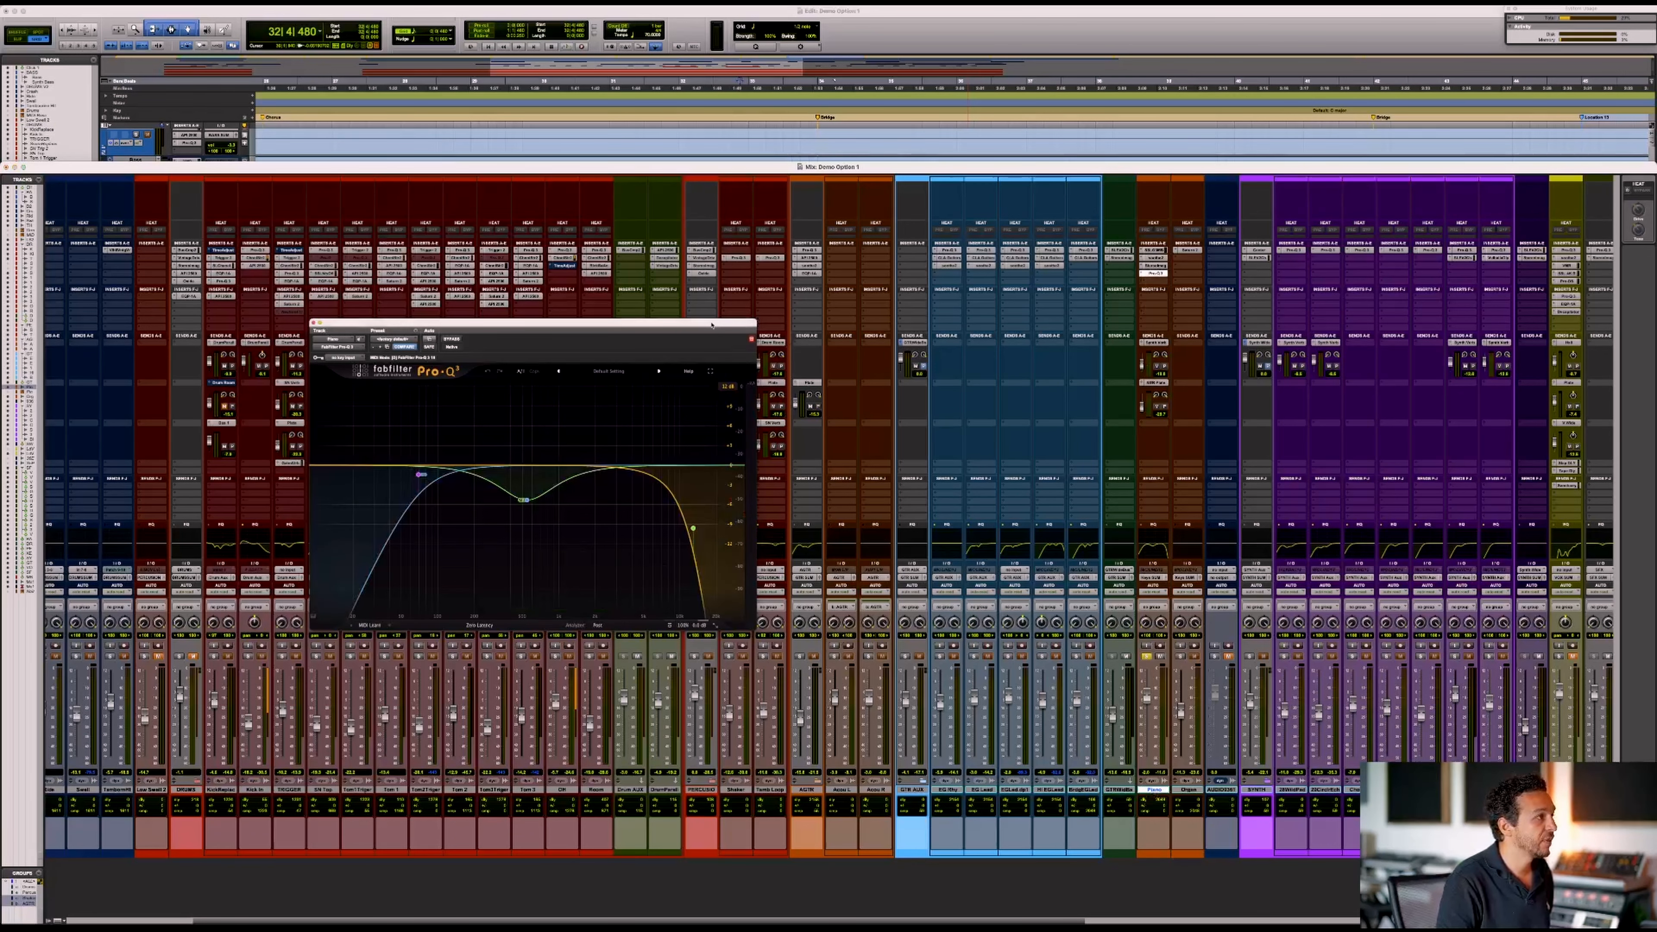
pyautogui.moveTo(712, 324); pyautogui.dragTo(1428, 365)
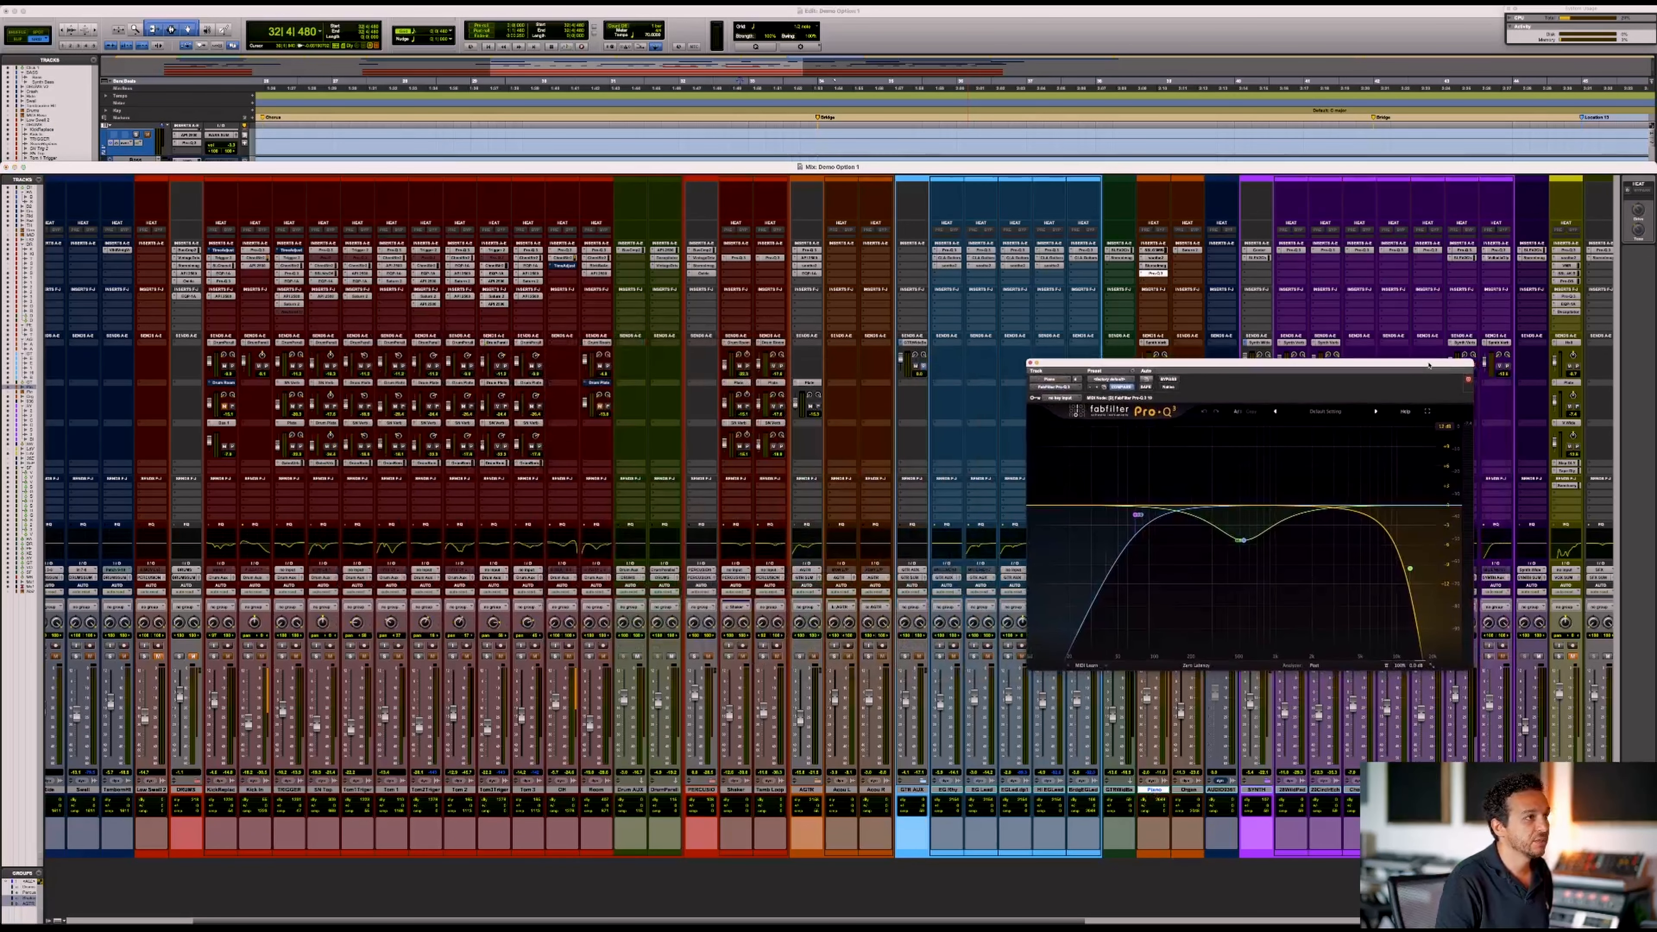
pyautogui.click(944, 250)
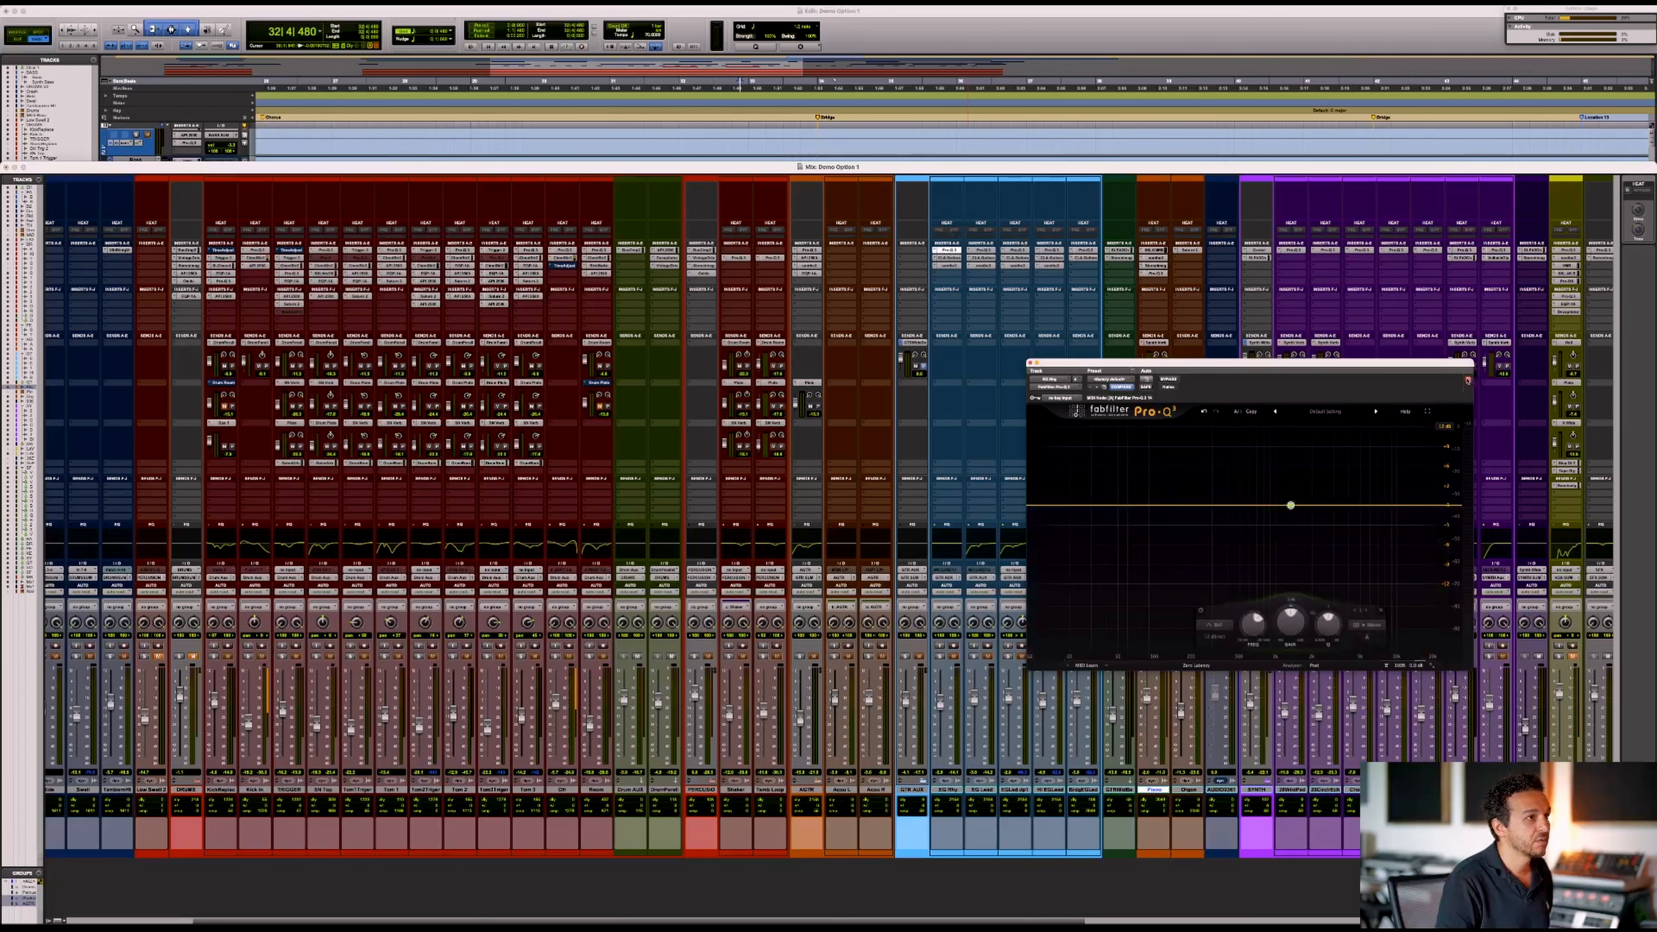
pyautogui.moveTo(1447, 365); pyautogui.dragTo(821, 376)
pyautogui.click(982, 250)
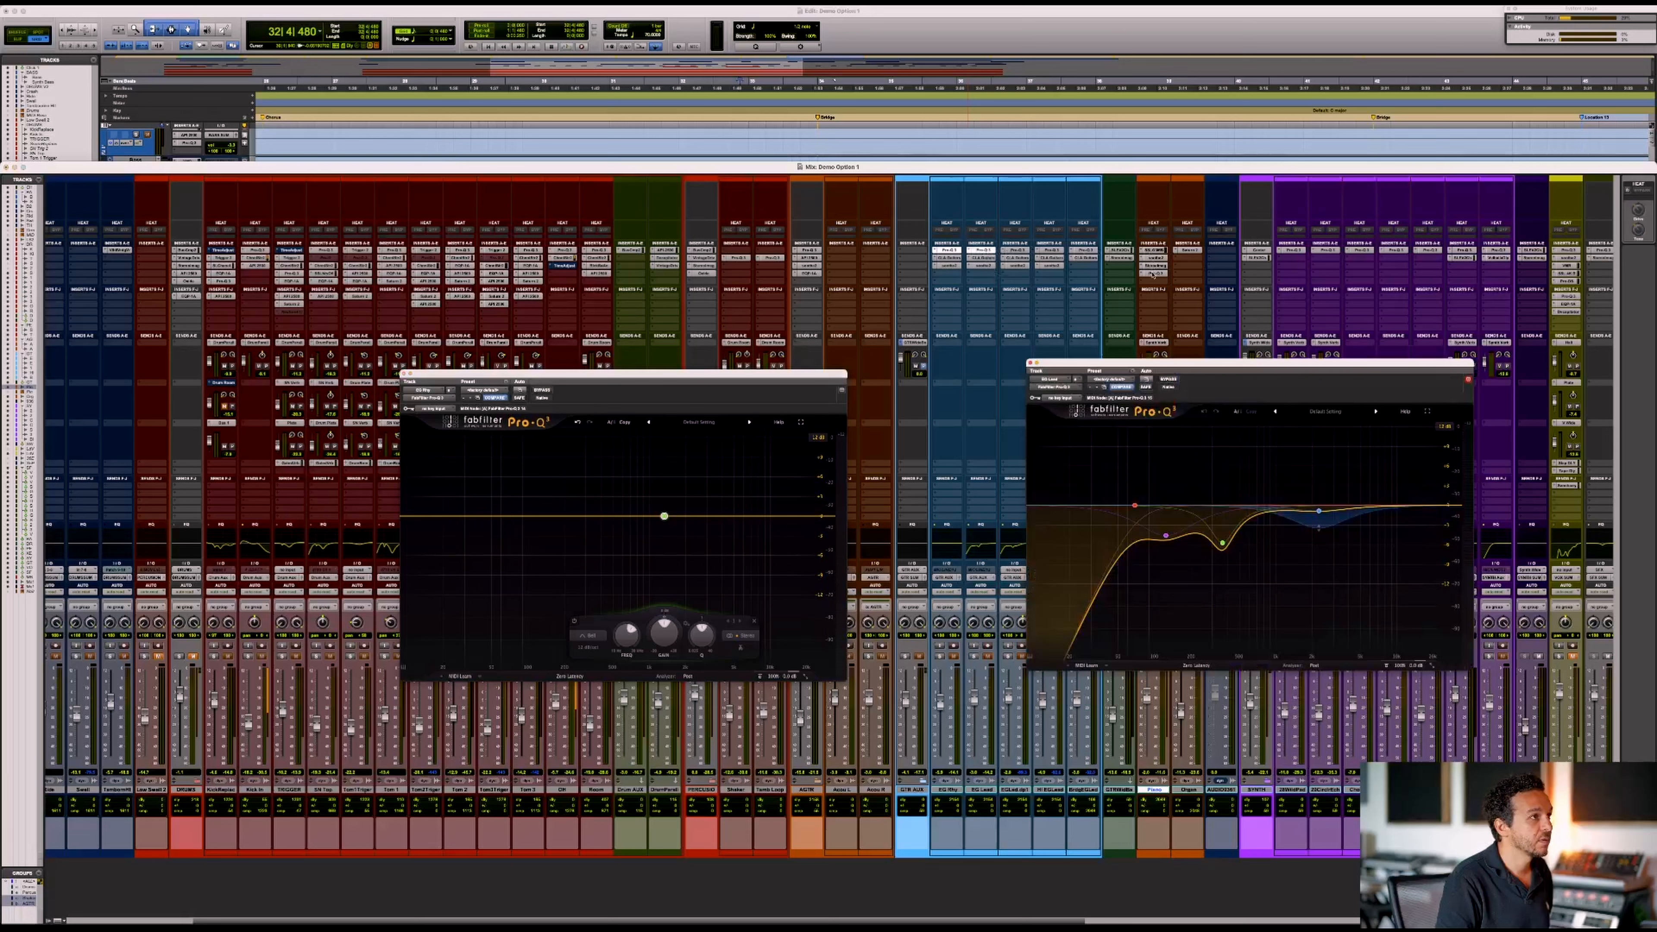
pyautogui.click(1154, 273)
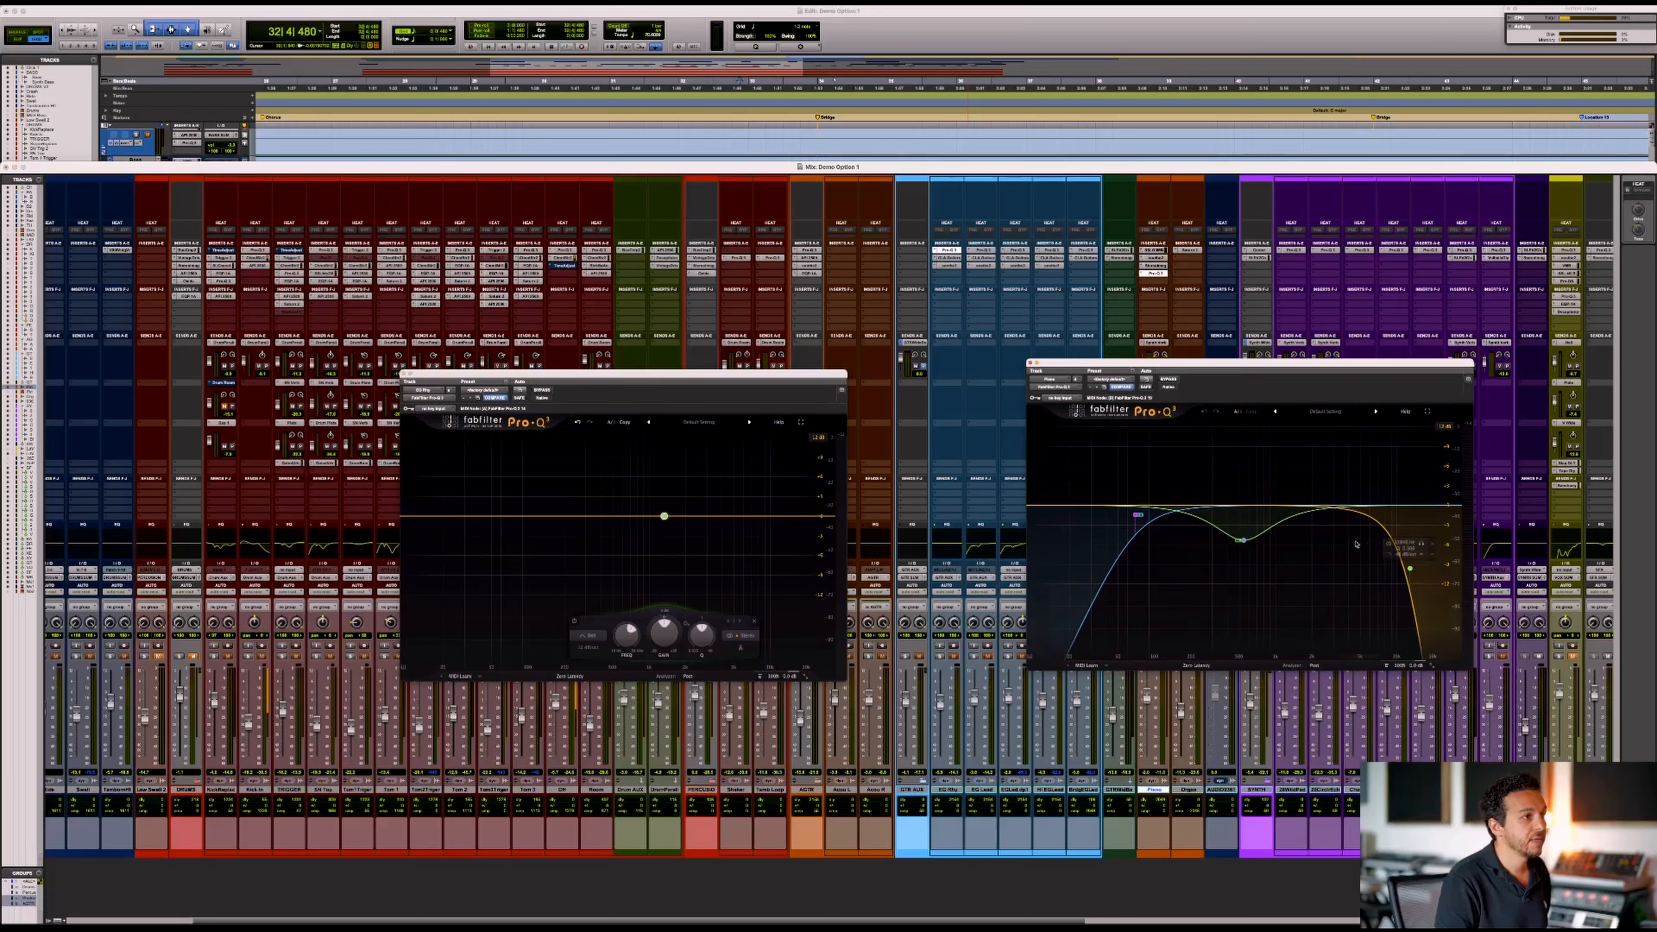
# - Set the EG Rhy EQ's bell band to a cut of about -8.4 dB near 578 Hz with a Q of about 1.33
pyautogui.moveTo(664, 516)
pyautogui.moveTo(664, 516); pyautogui.dragTo(620, 571)
pyautogui.scroll(3, 619, 570)
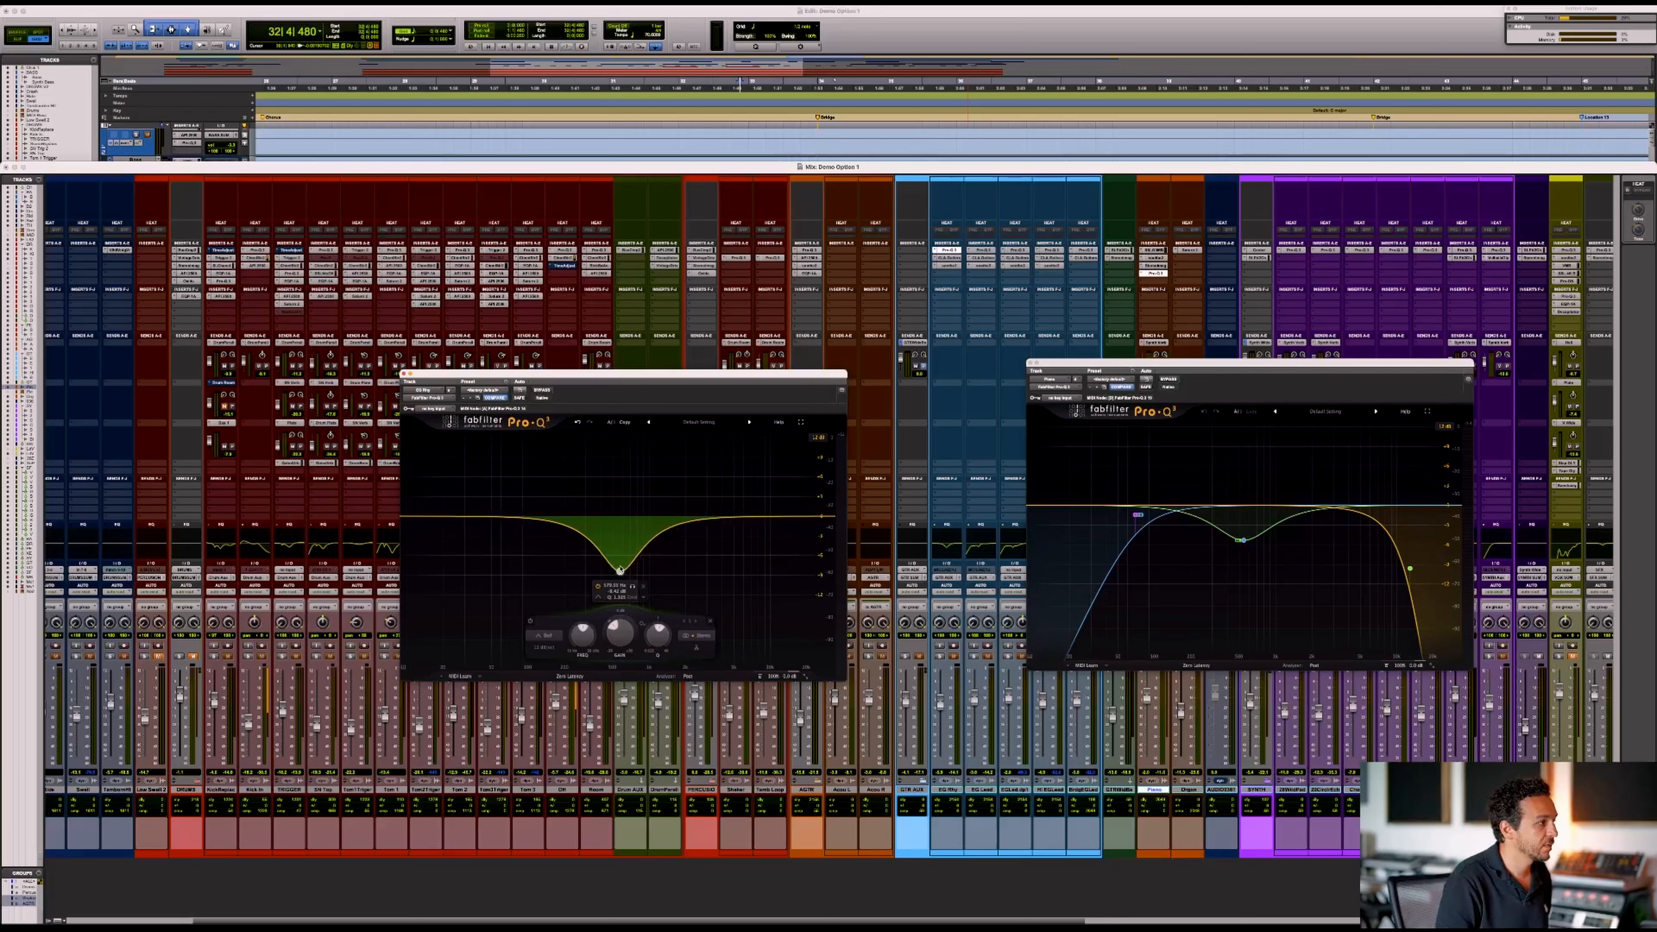
# - Play back the mix and compare the live spectra in the EG Rhy and Piano EQ windows
pyautogui.press('space')
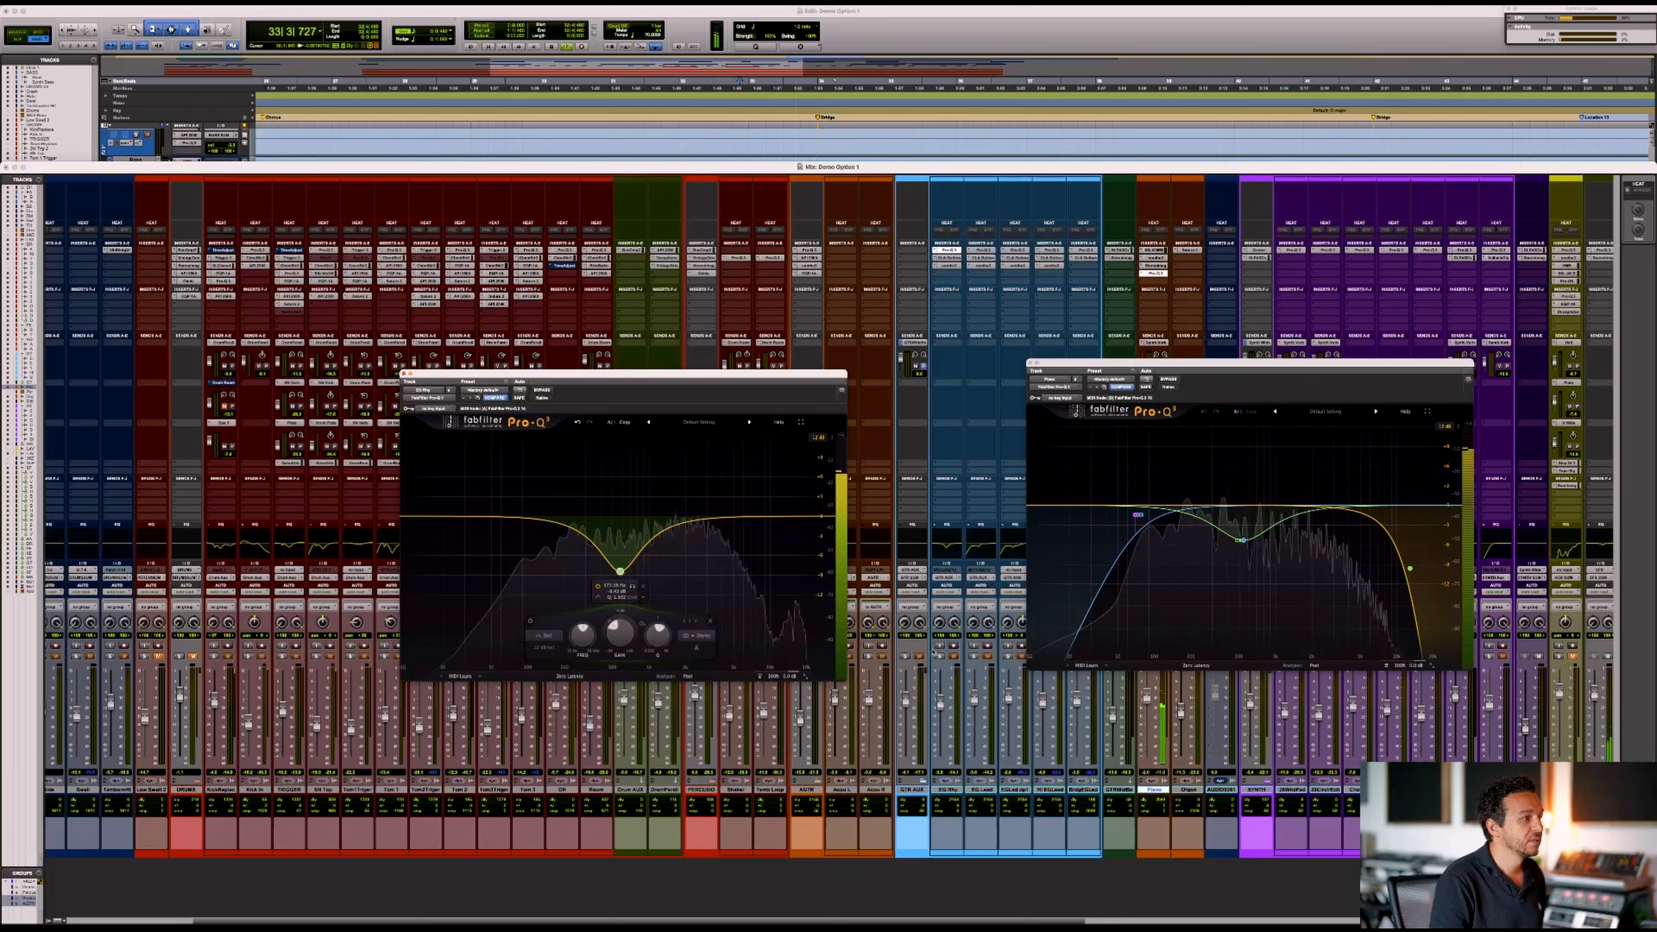
pyautogui.press('space')
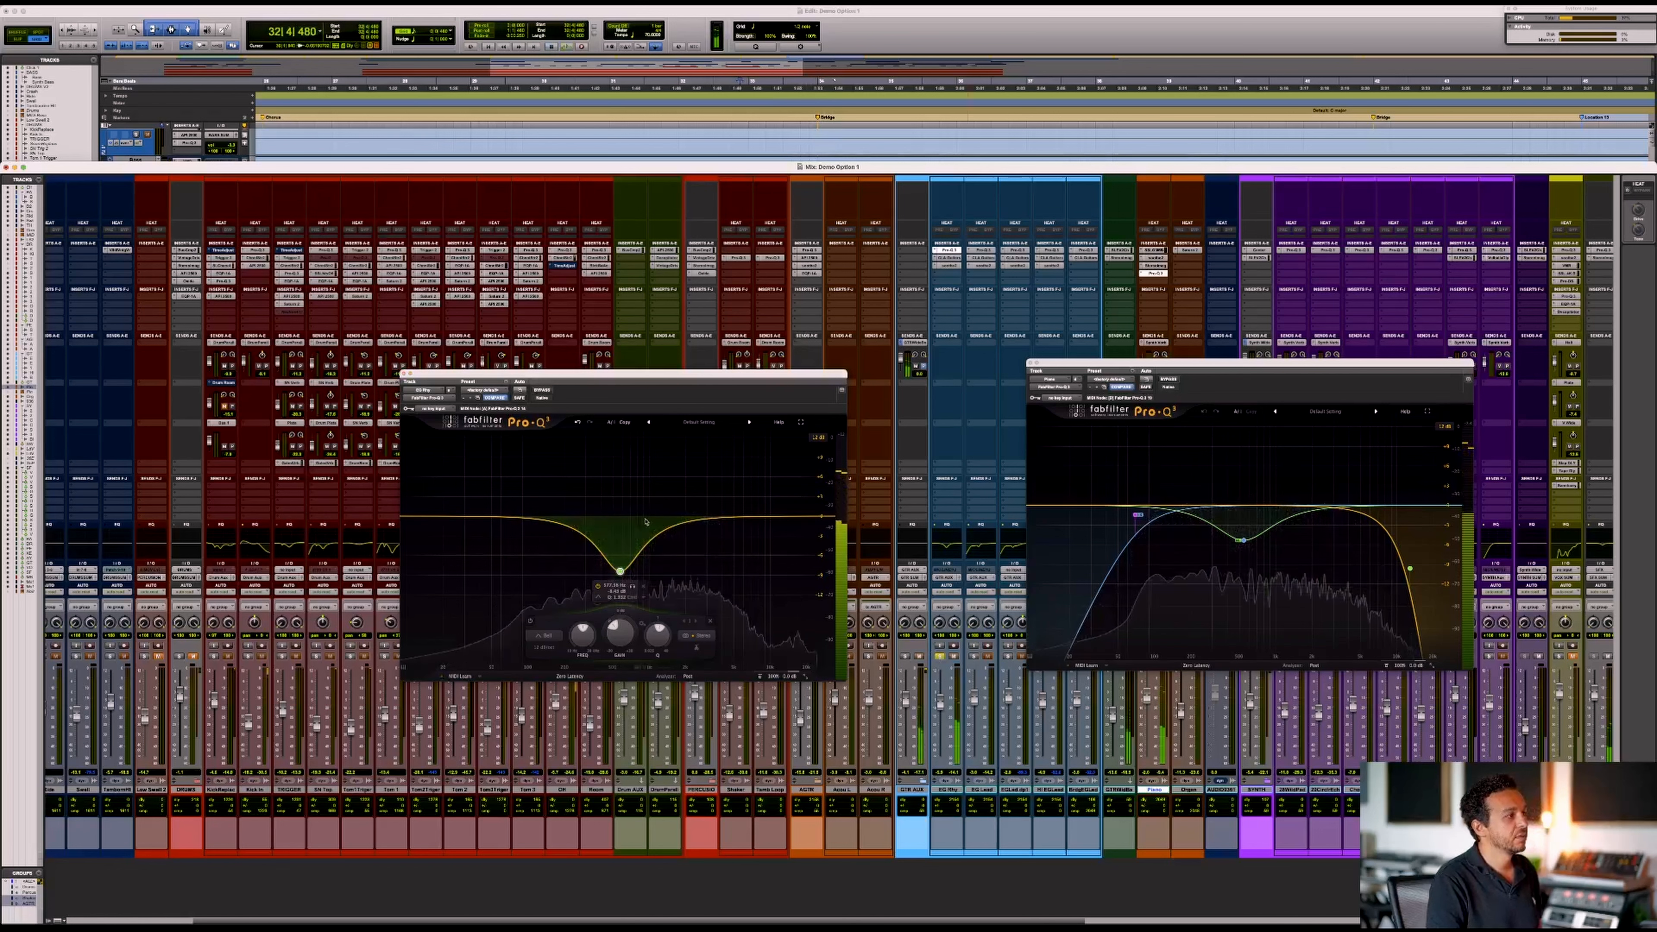
pyautogui.click(1257, 555)
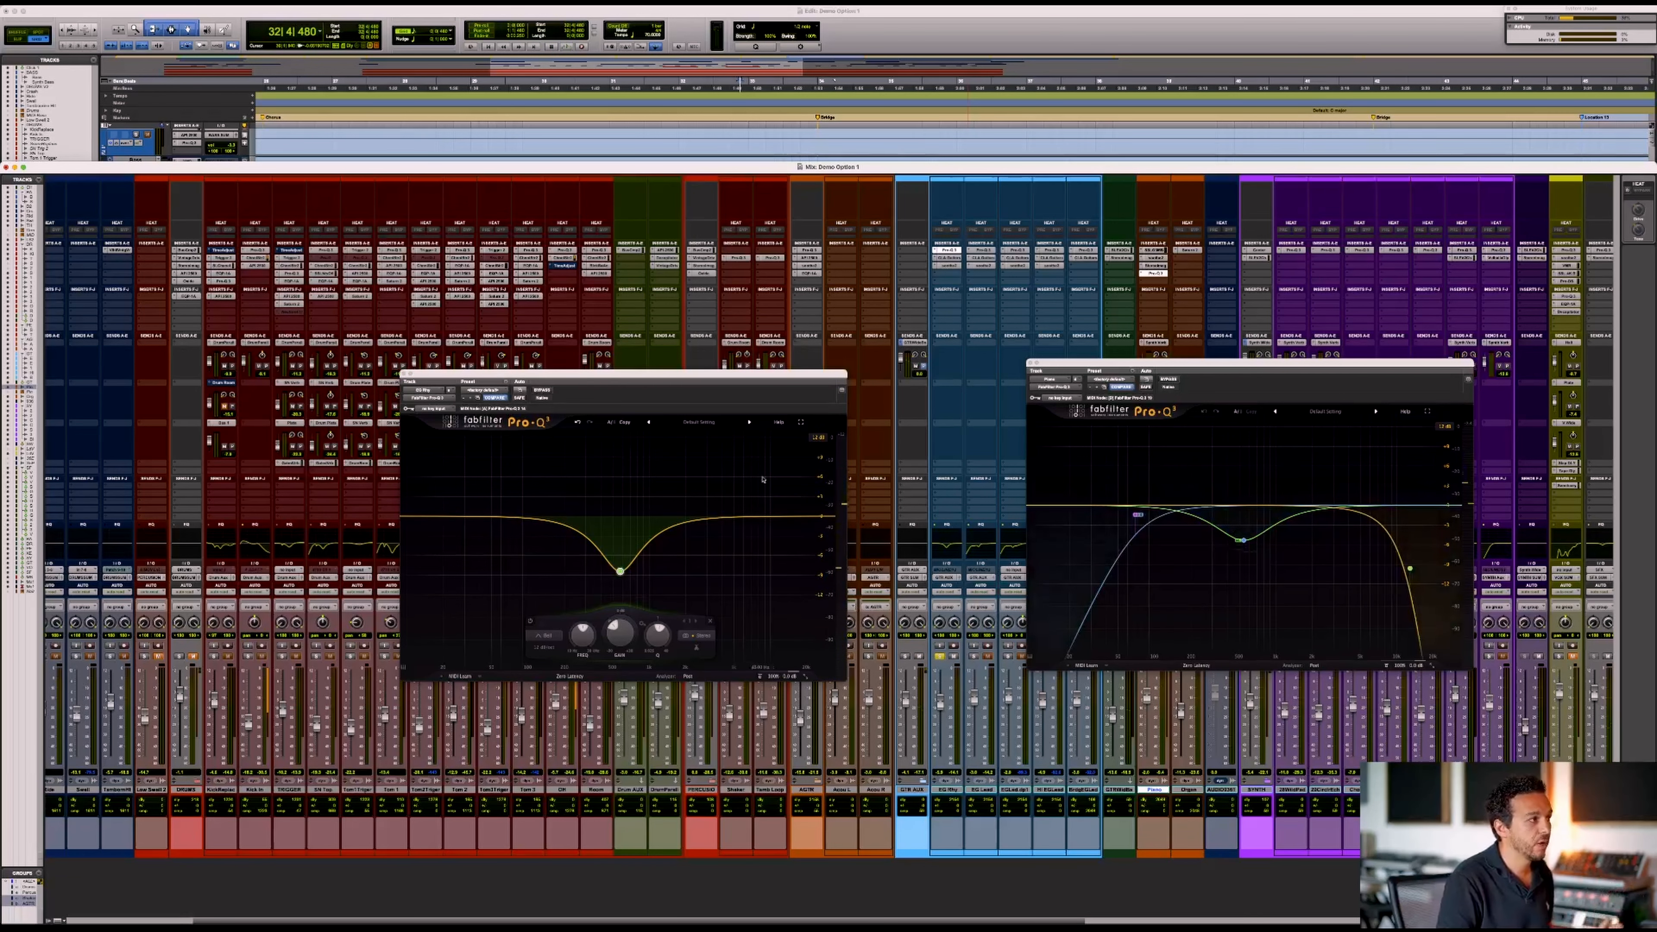
# - Show the EG Rhy EQ full screen, overlay the Piano track as the analyzer's external spectrum, and start playback
pyautogui.click(801, 422)
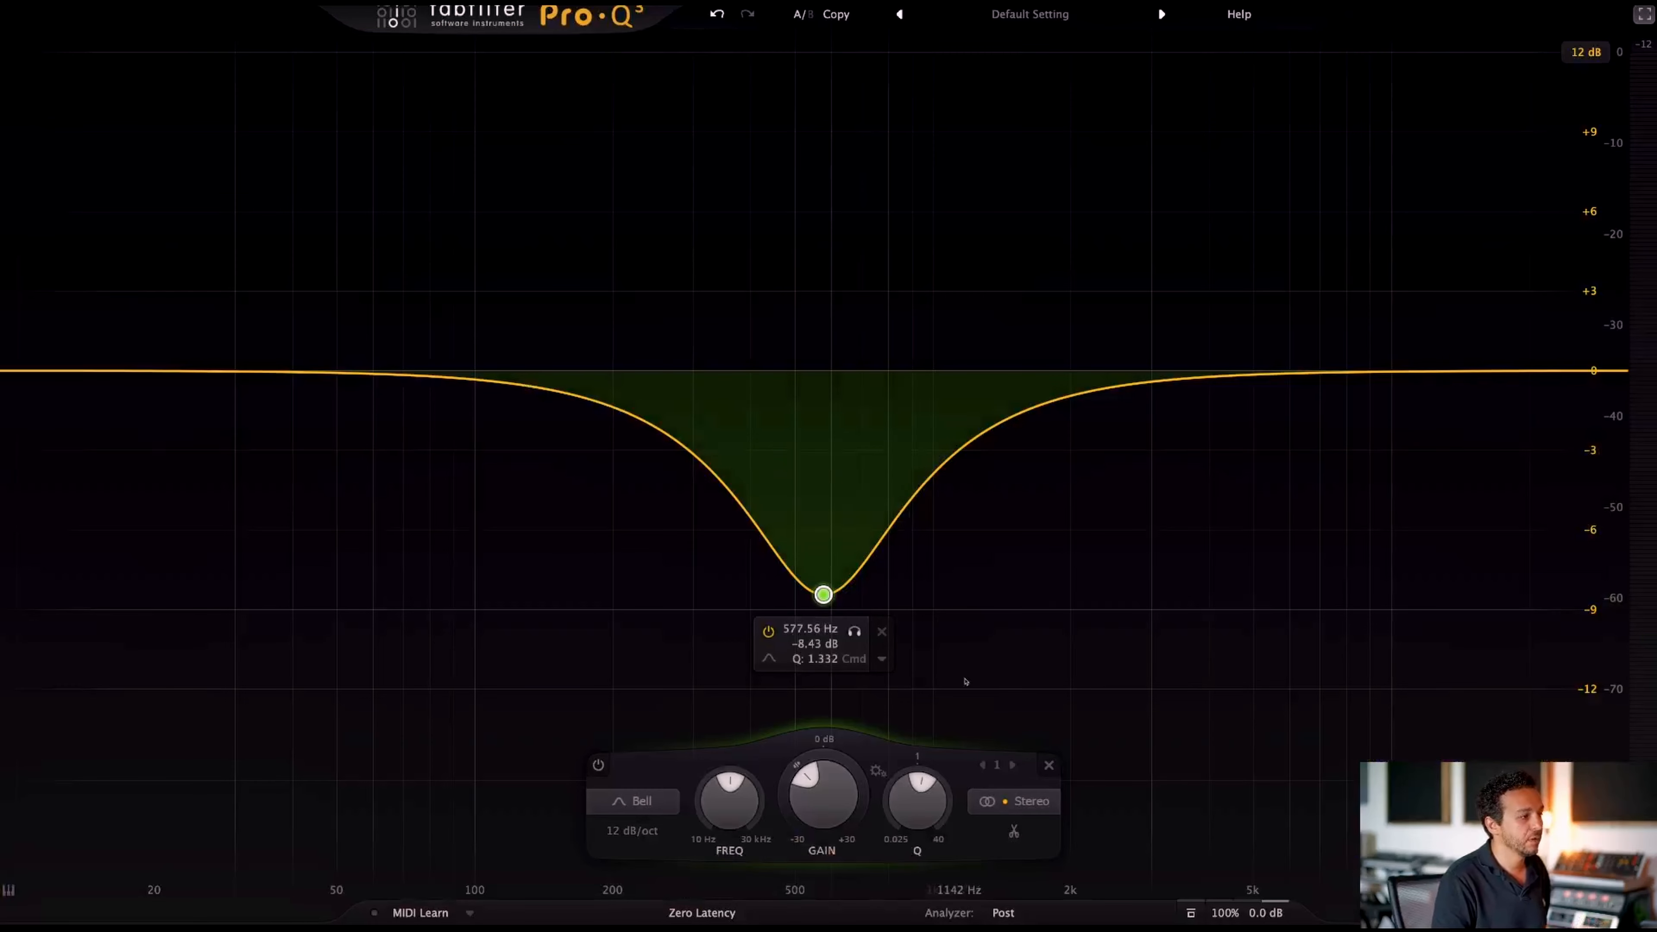
pyautogui.click(1005, 912)
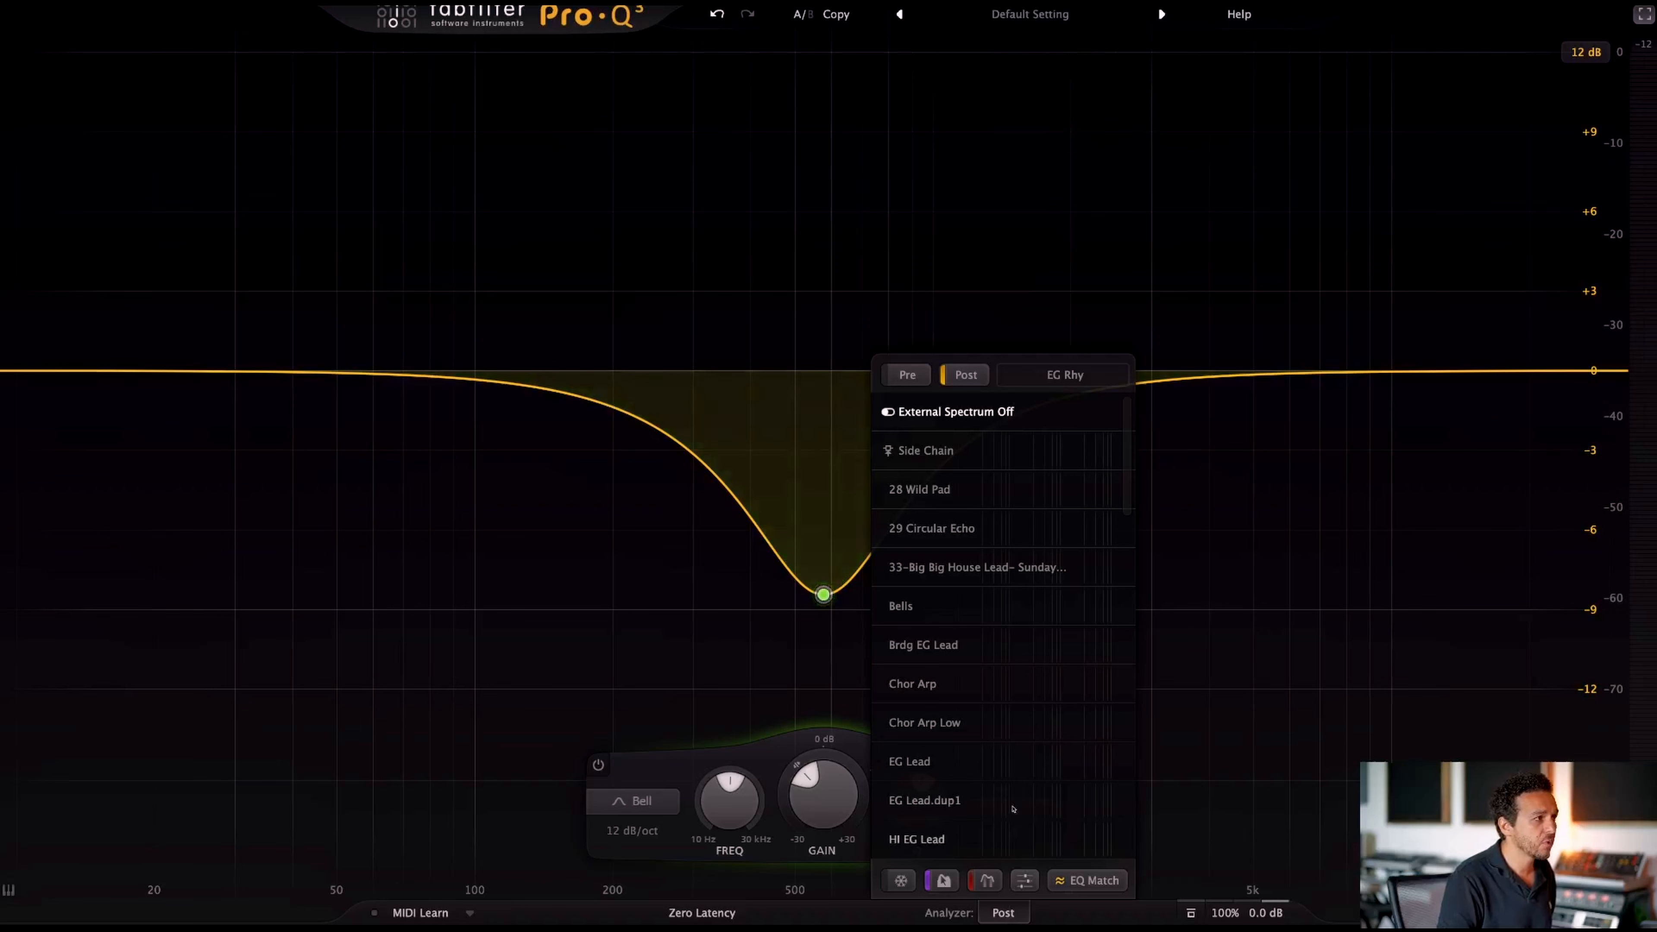
pyautogui.scroll(-5, 943, 591)
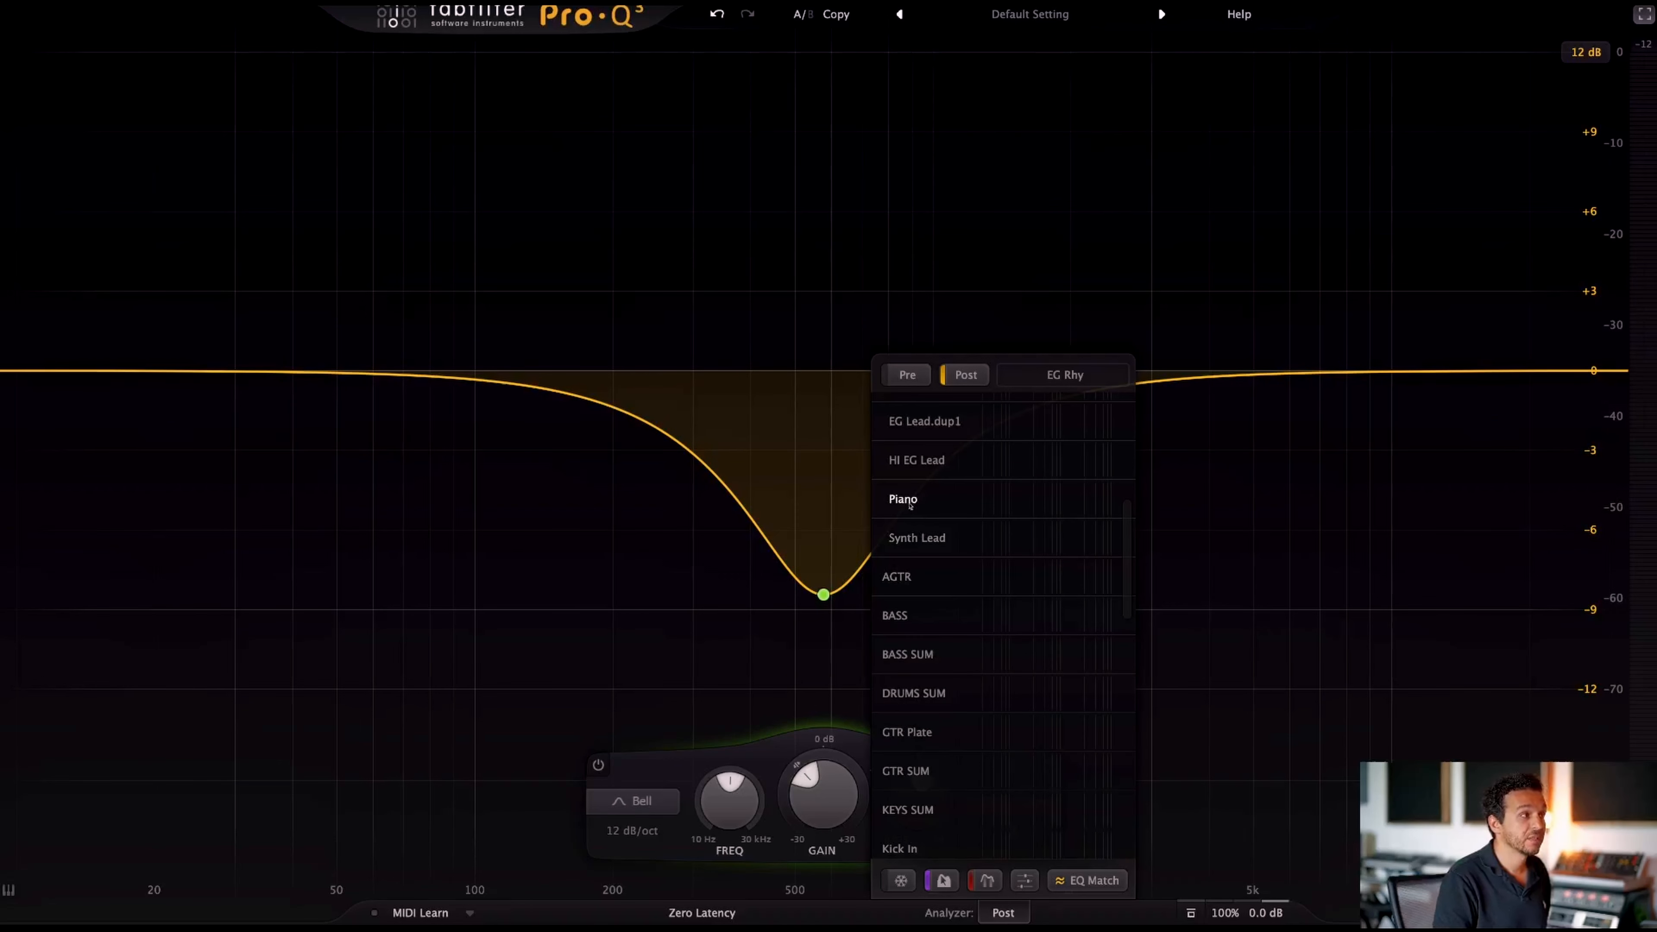
pyautogui.click(910, 505)
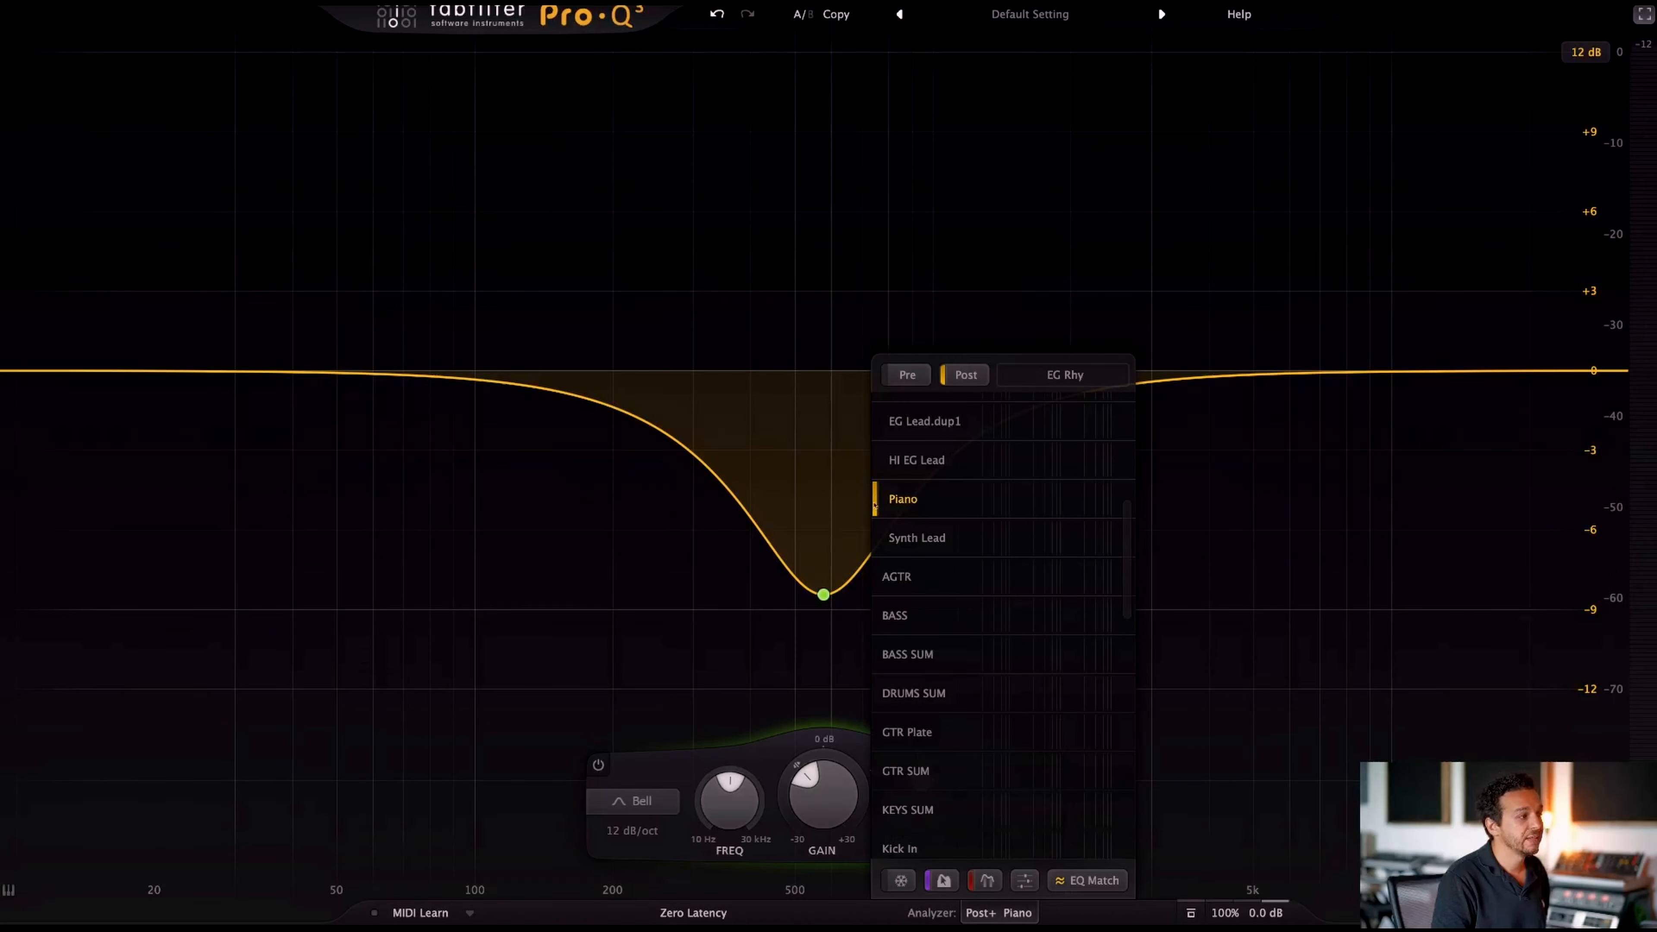
pyautogui.click(794, 423)
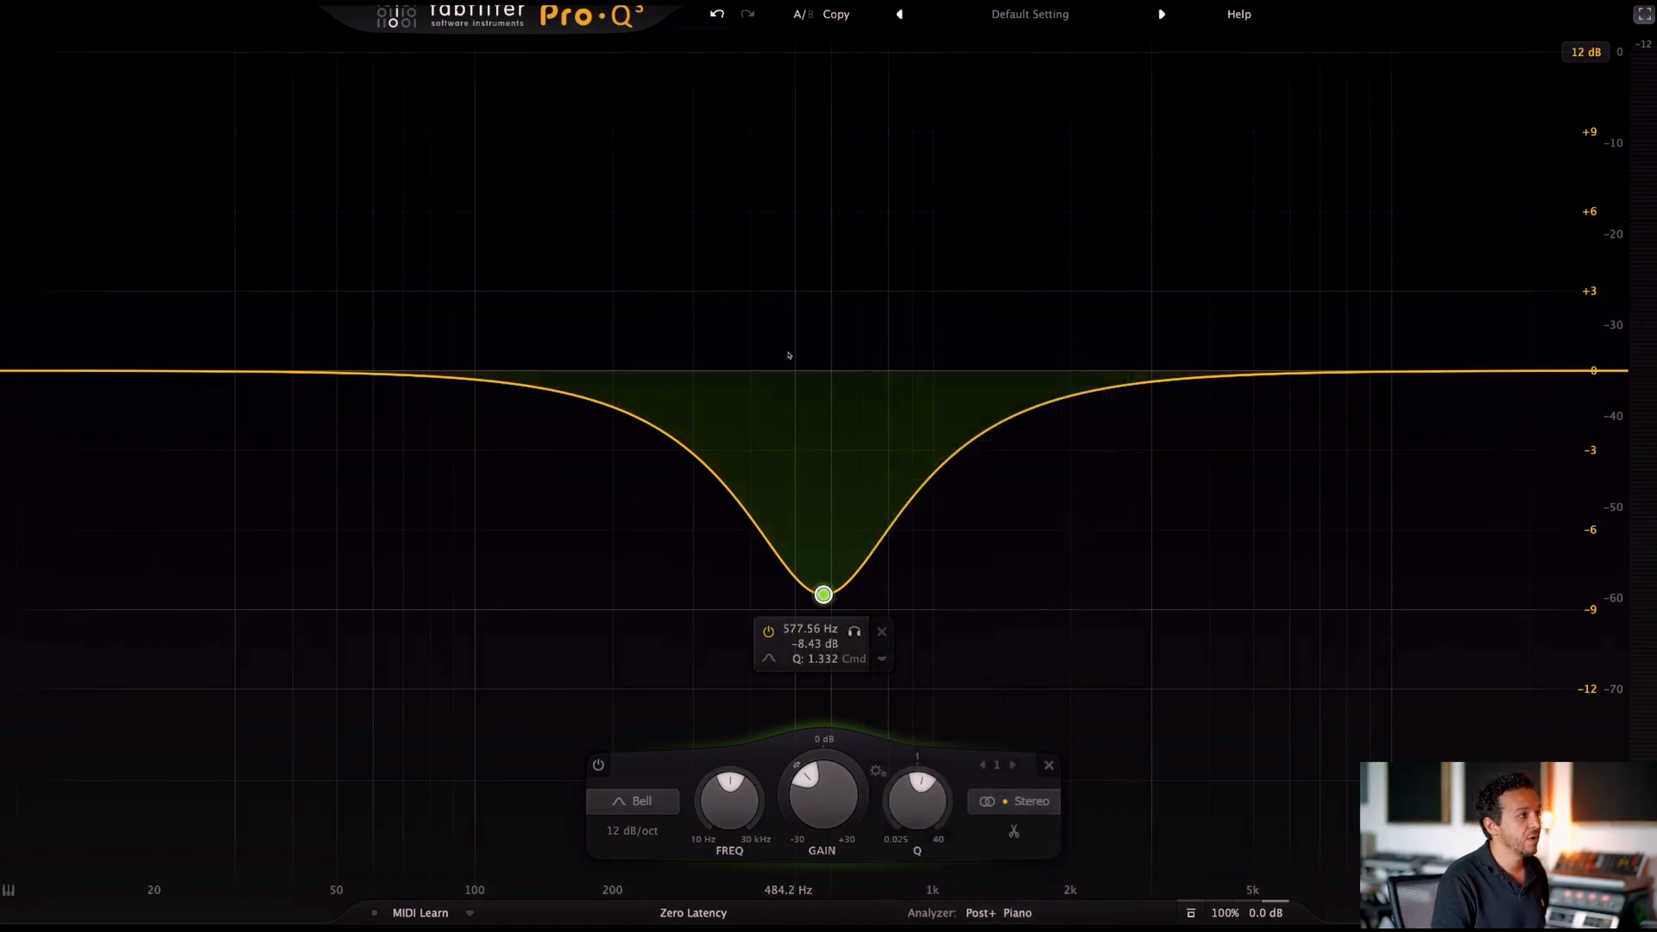
pyautogui.press('space')
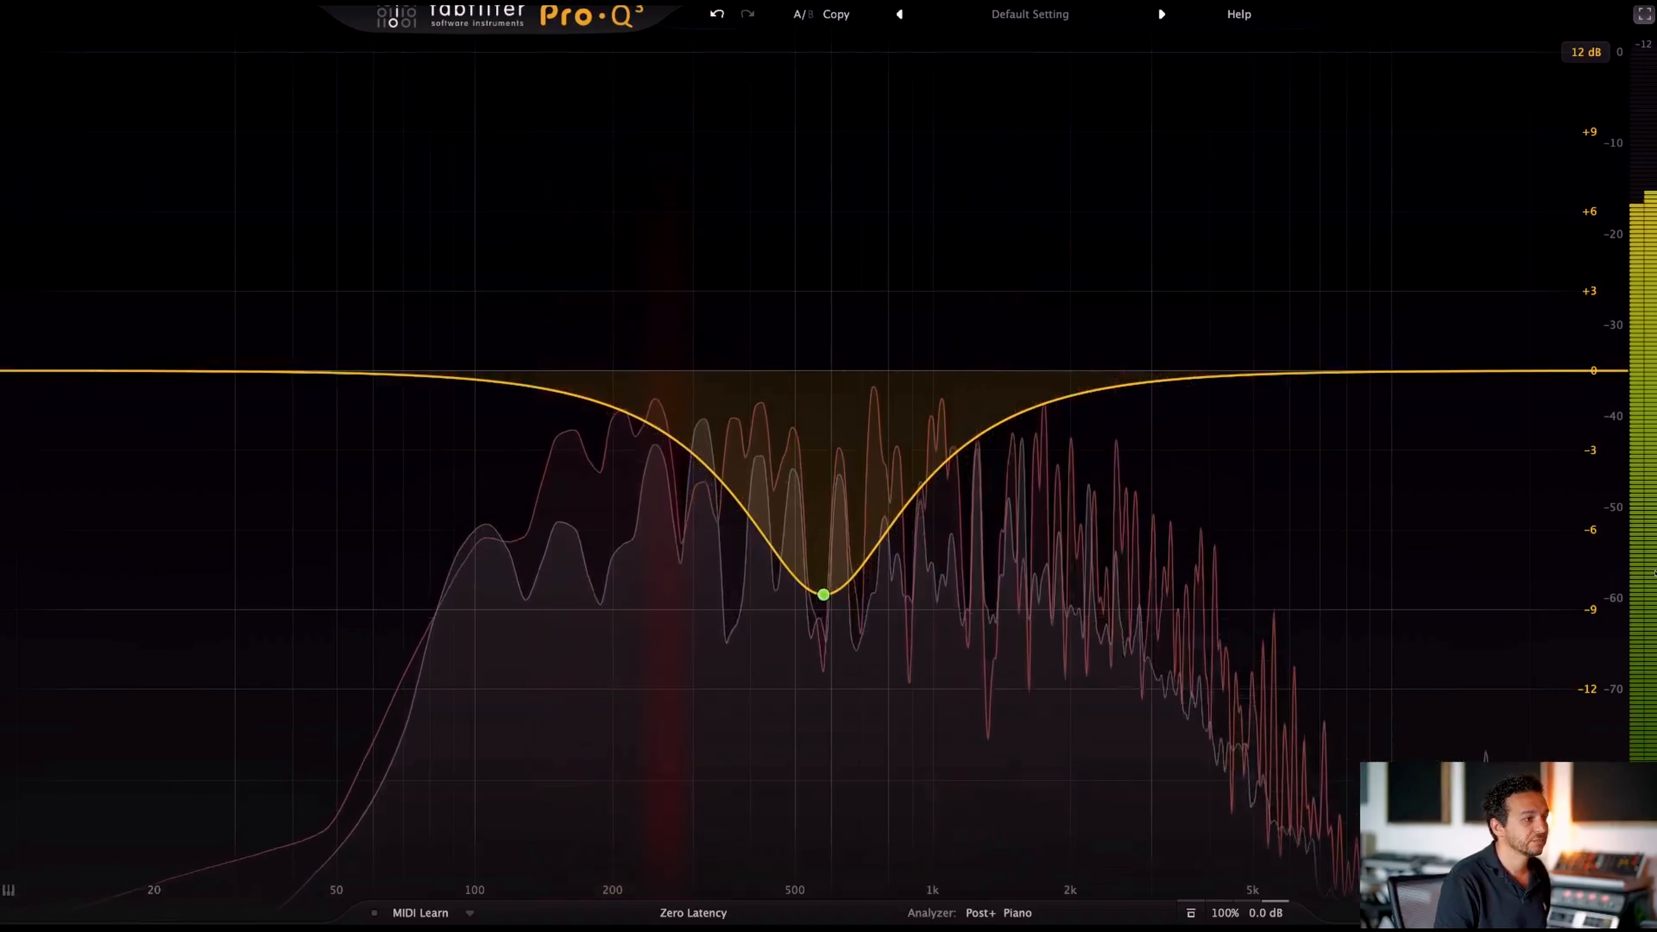
# - Play back the mix again and examine where the EG Rhy and Piano spectra collide
pyautogui.press('space')
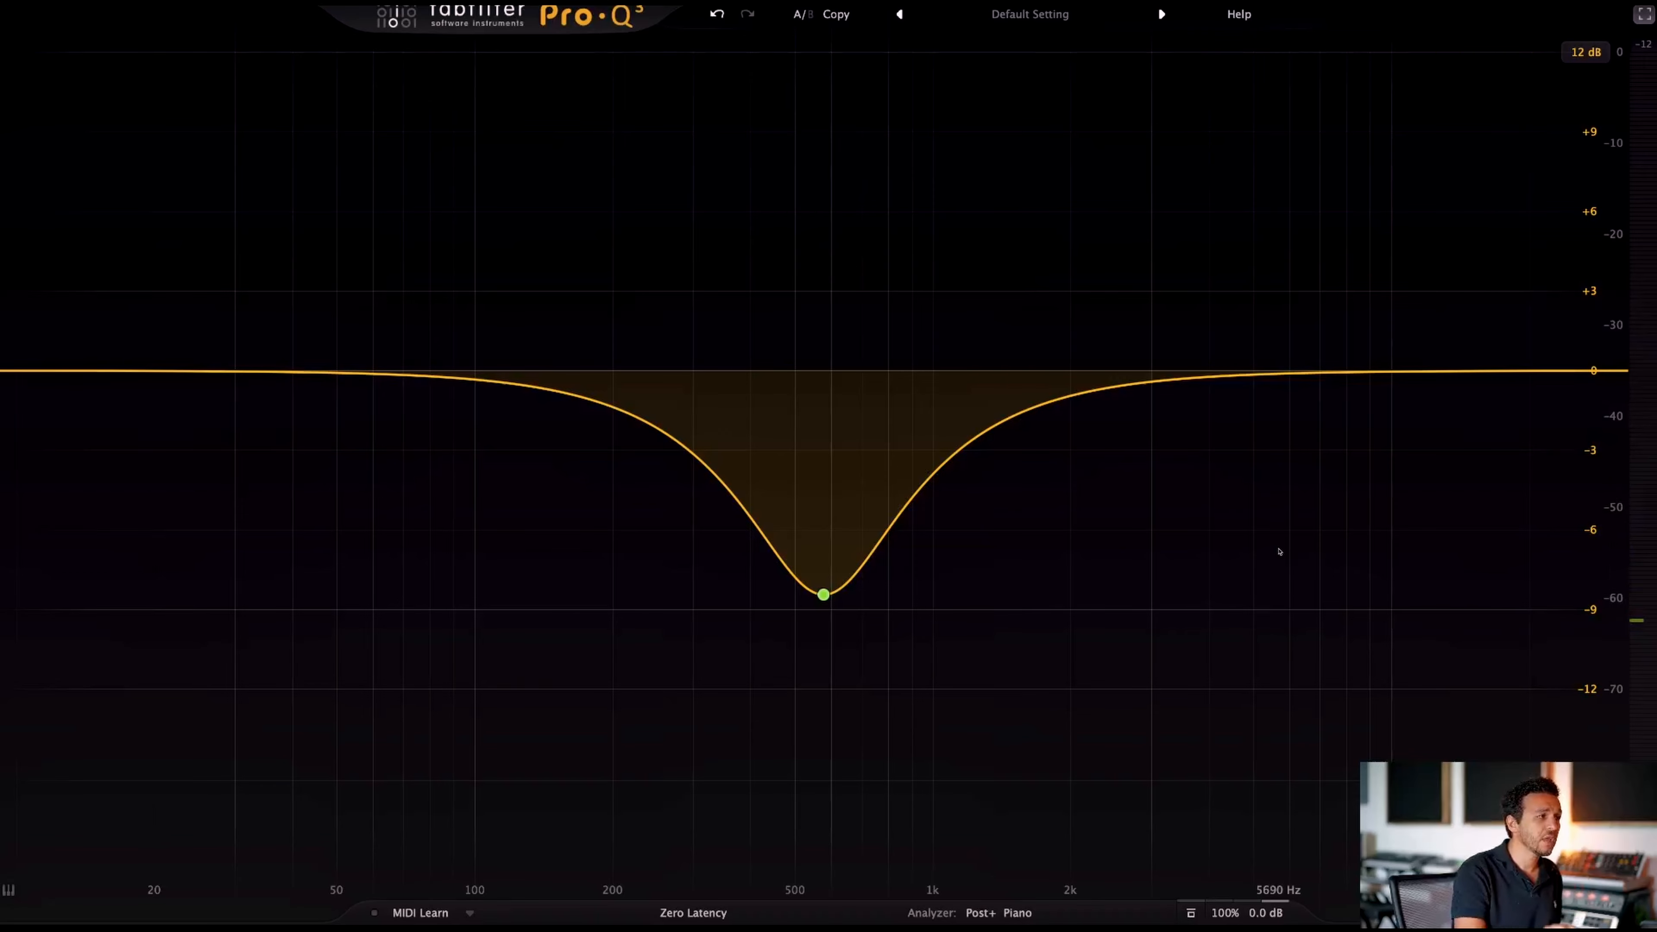
pyautogui.press('space')
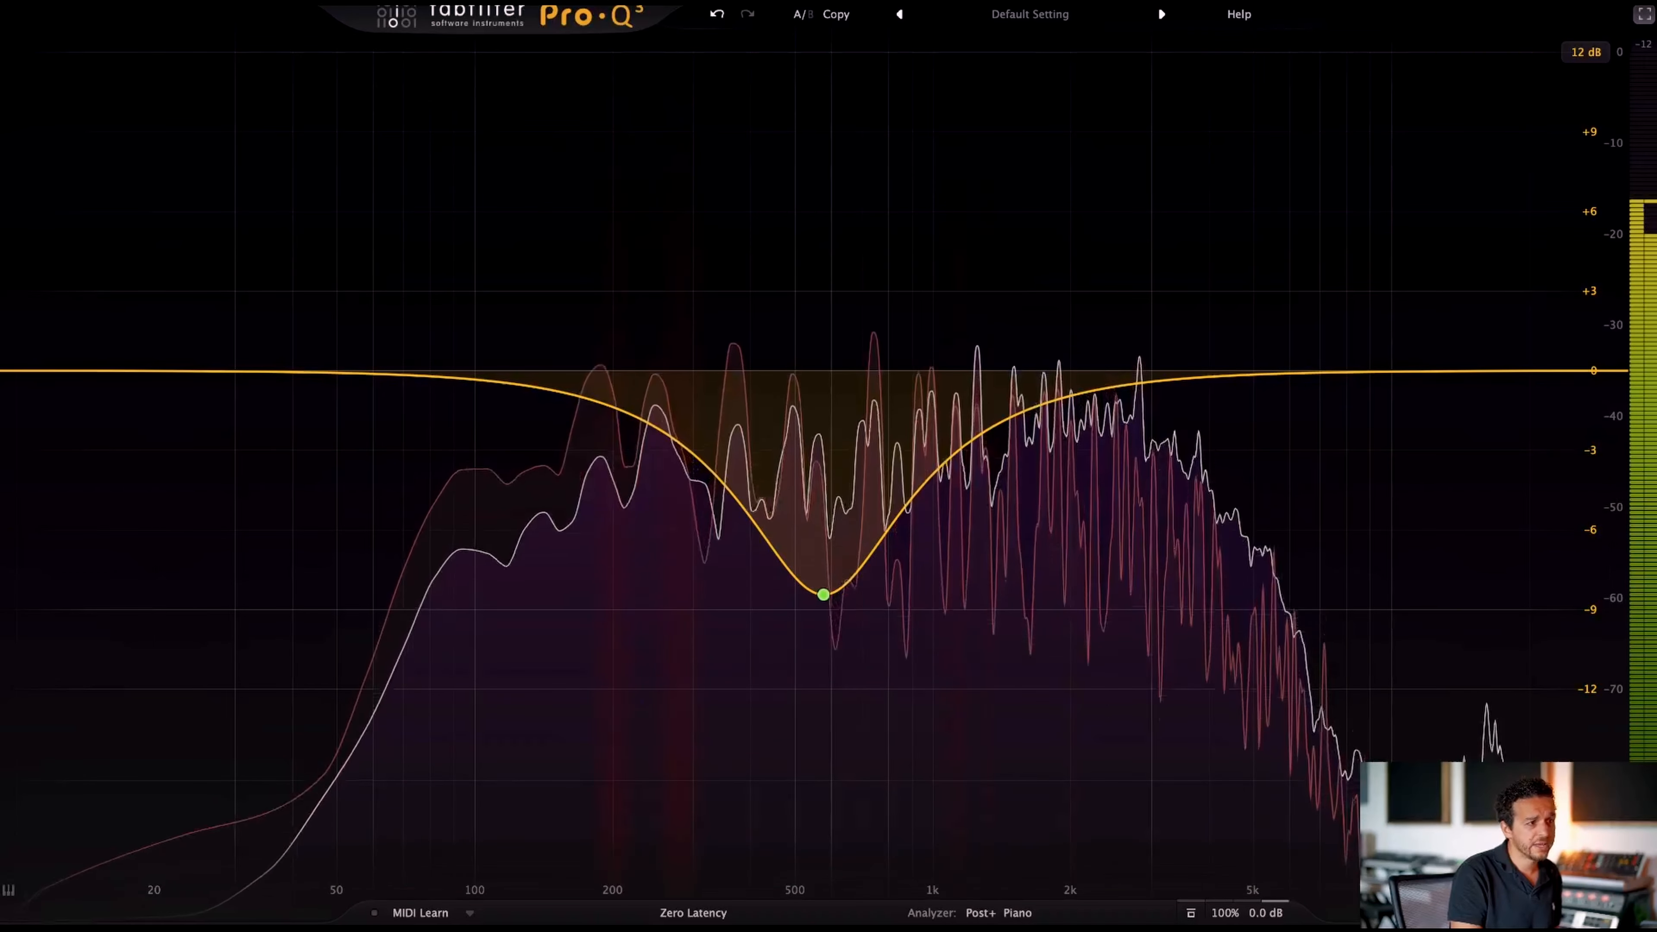
pyautogui.press('space')
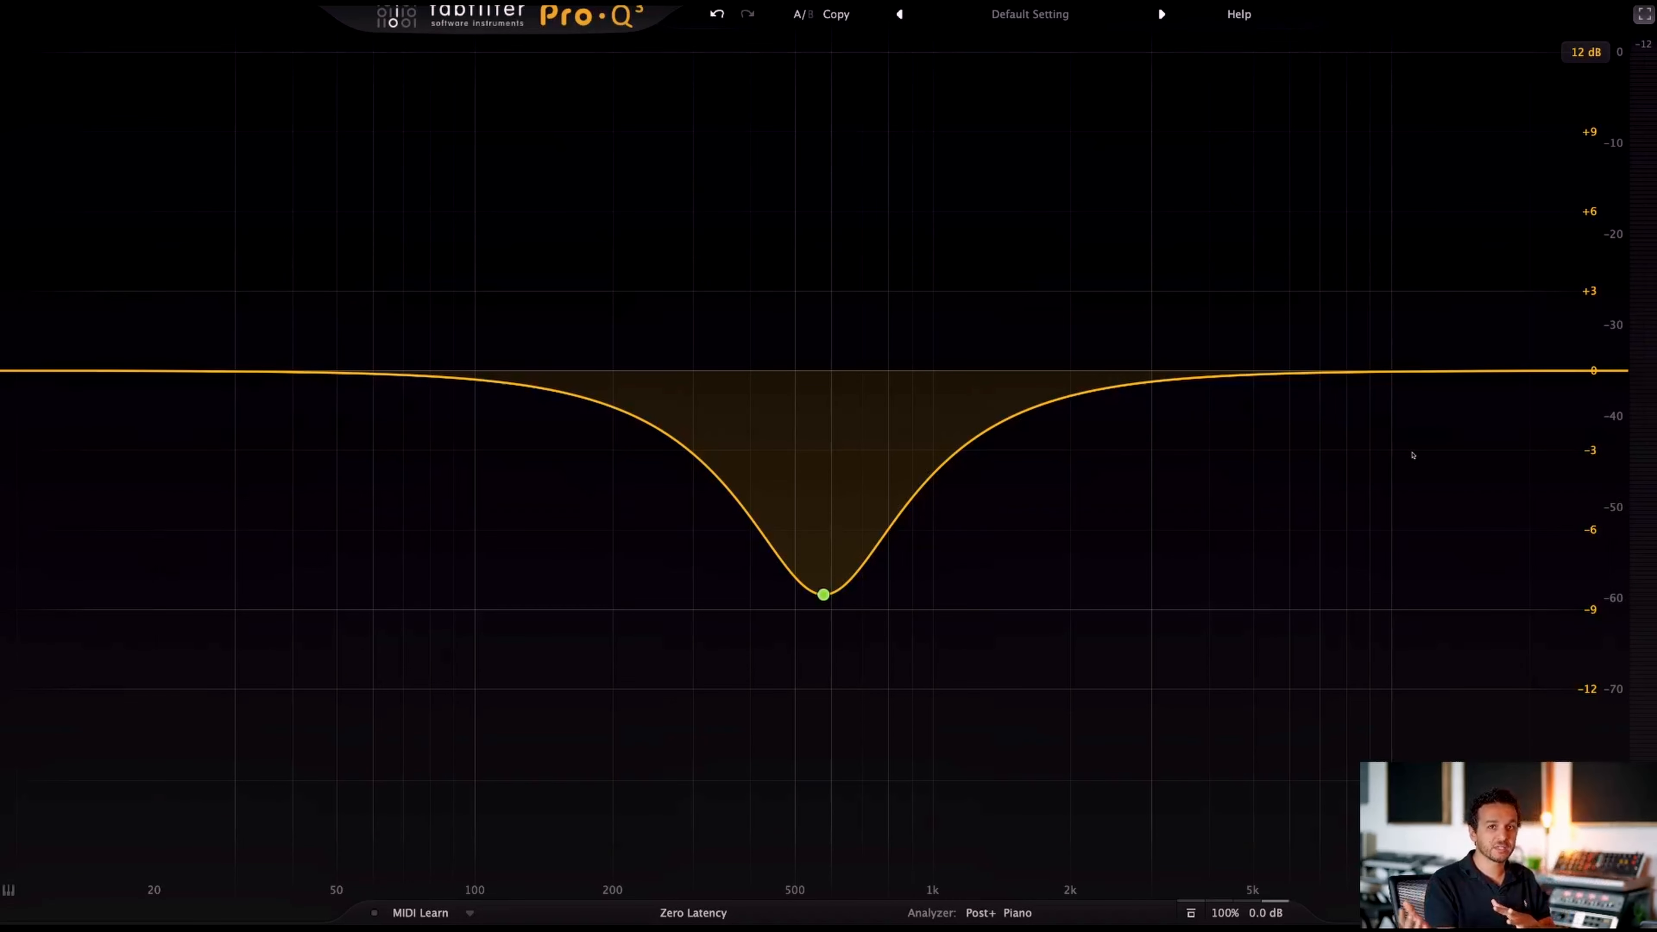
# - Look through the tracks available as external spectrum in the EG Rhy EQ's analyzer
pyautogui.click(1007, 913)
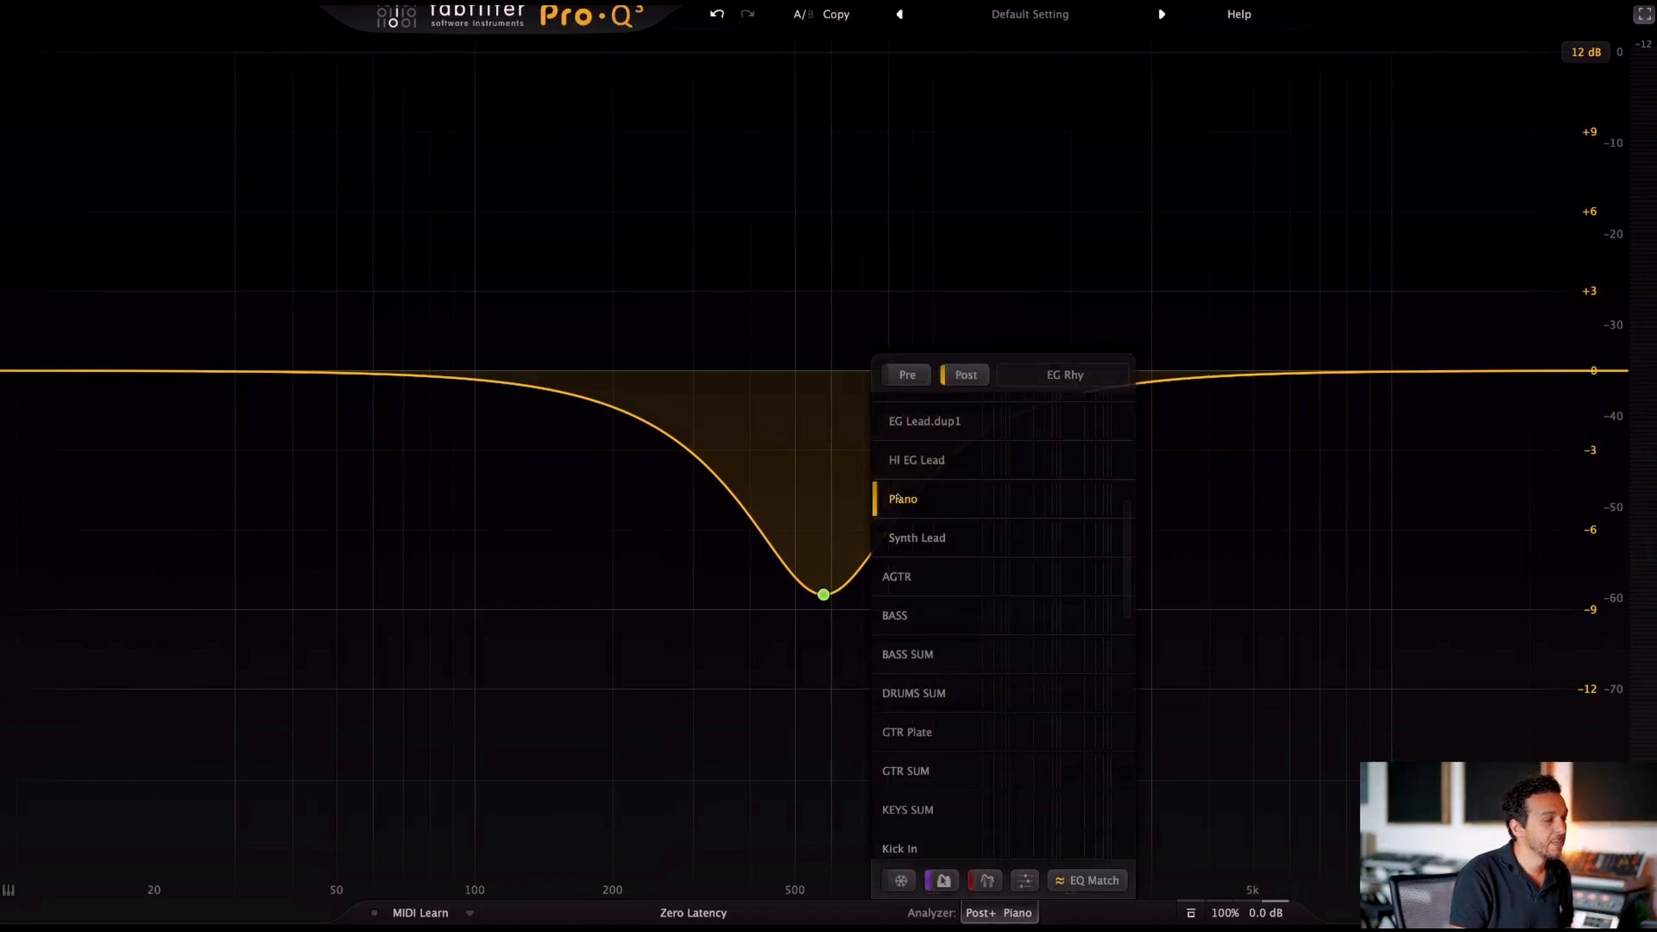
pyautogui.moveTo(906, 501)
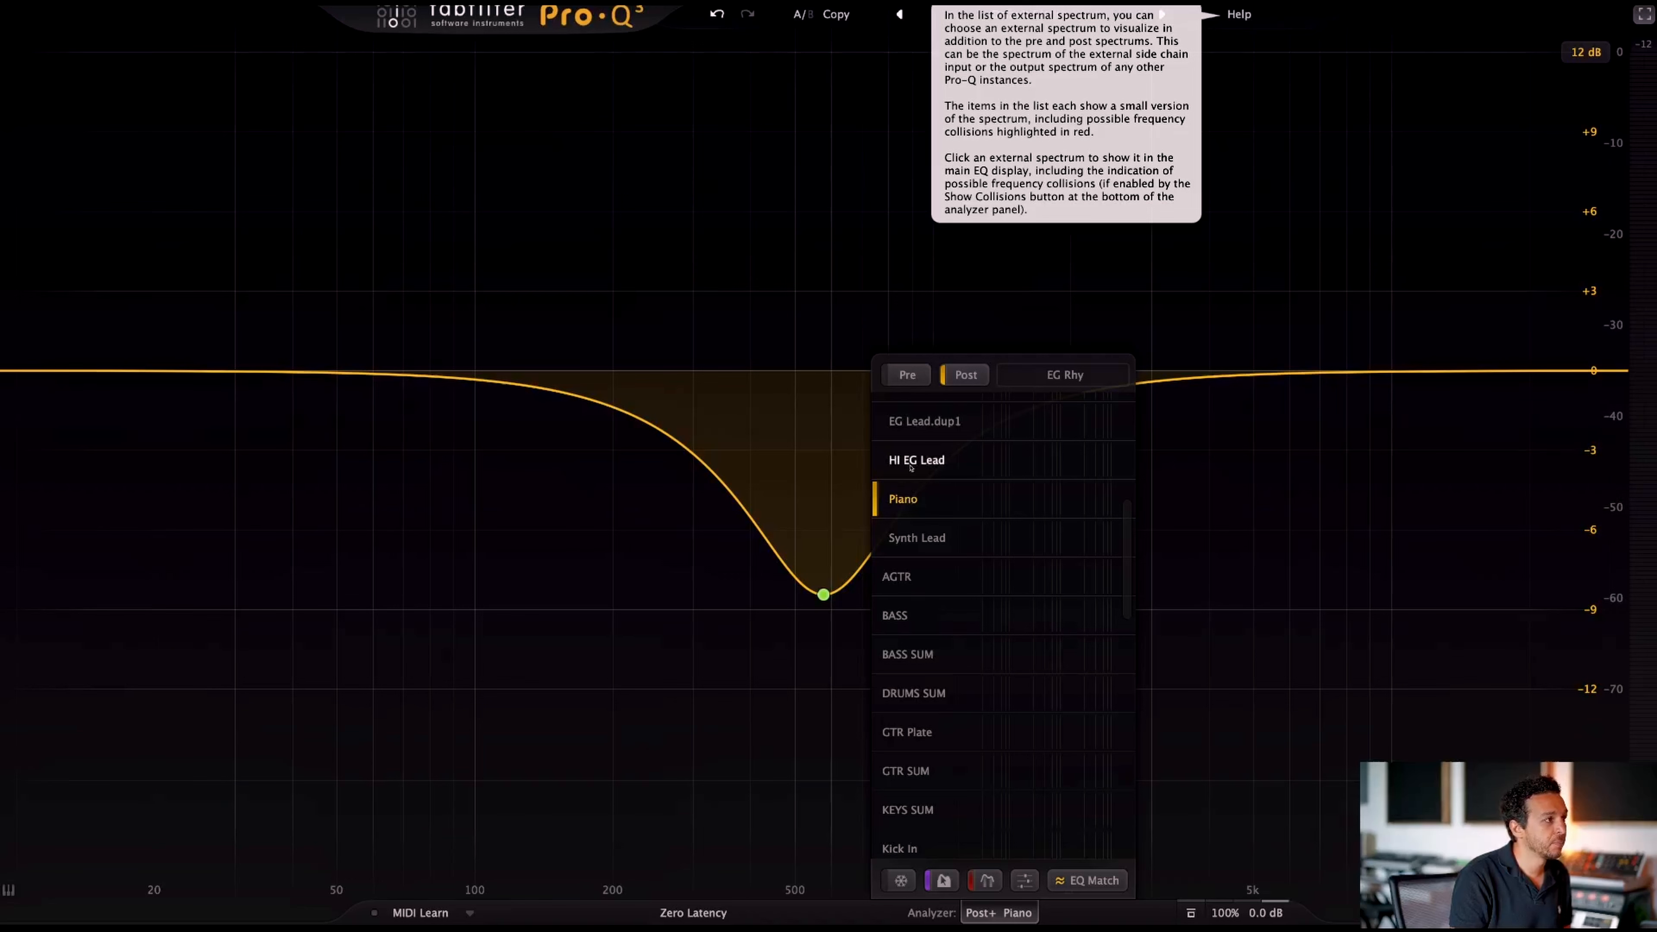
pyautogui.scroll(-8, 940, 561)
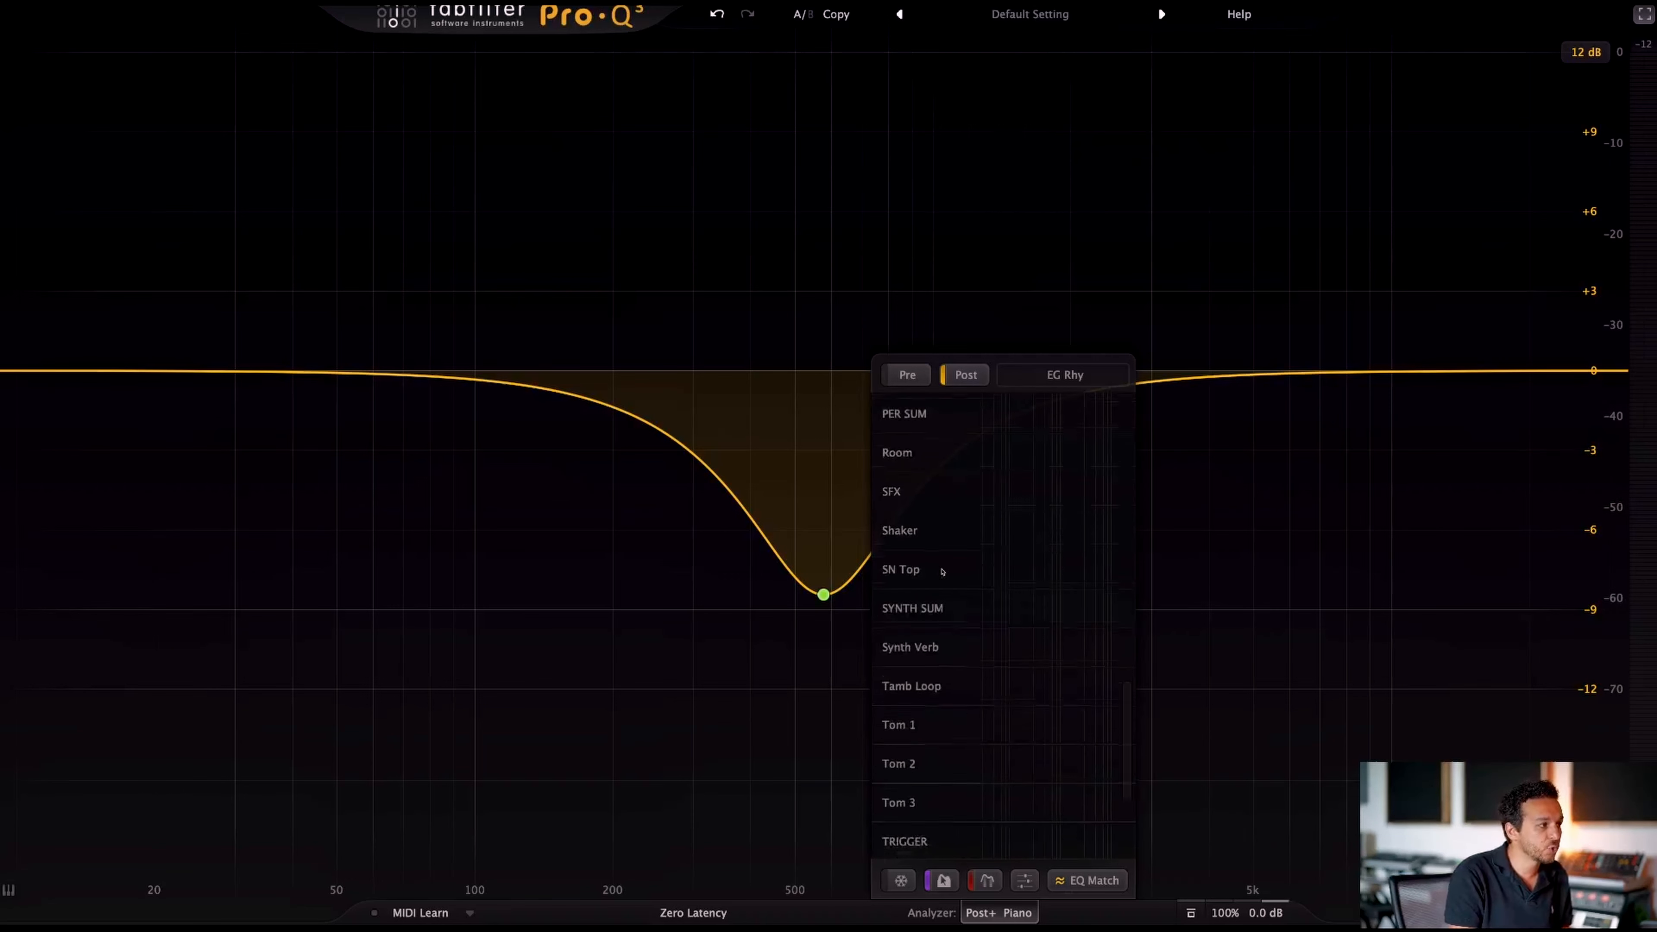
pyautogui.scroll(10, 943, 570)
pyautogui.scroll(7, 943, 571)
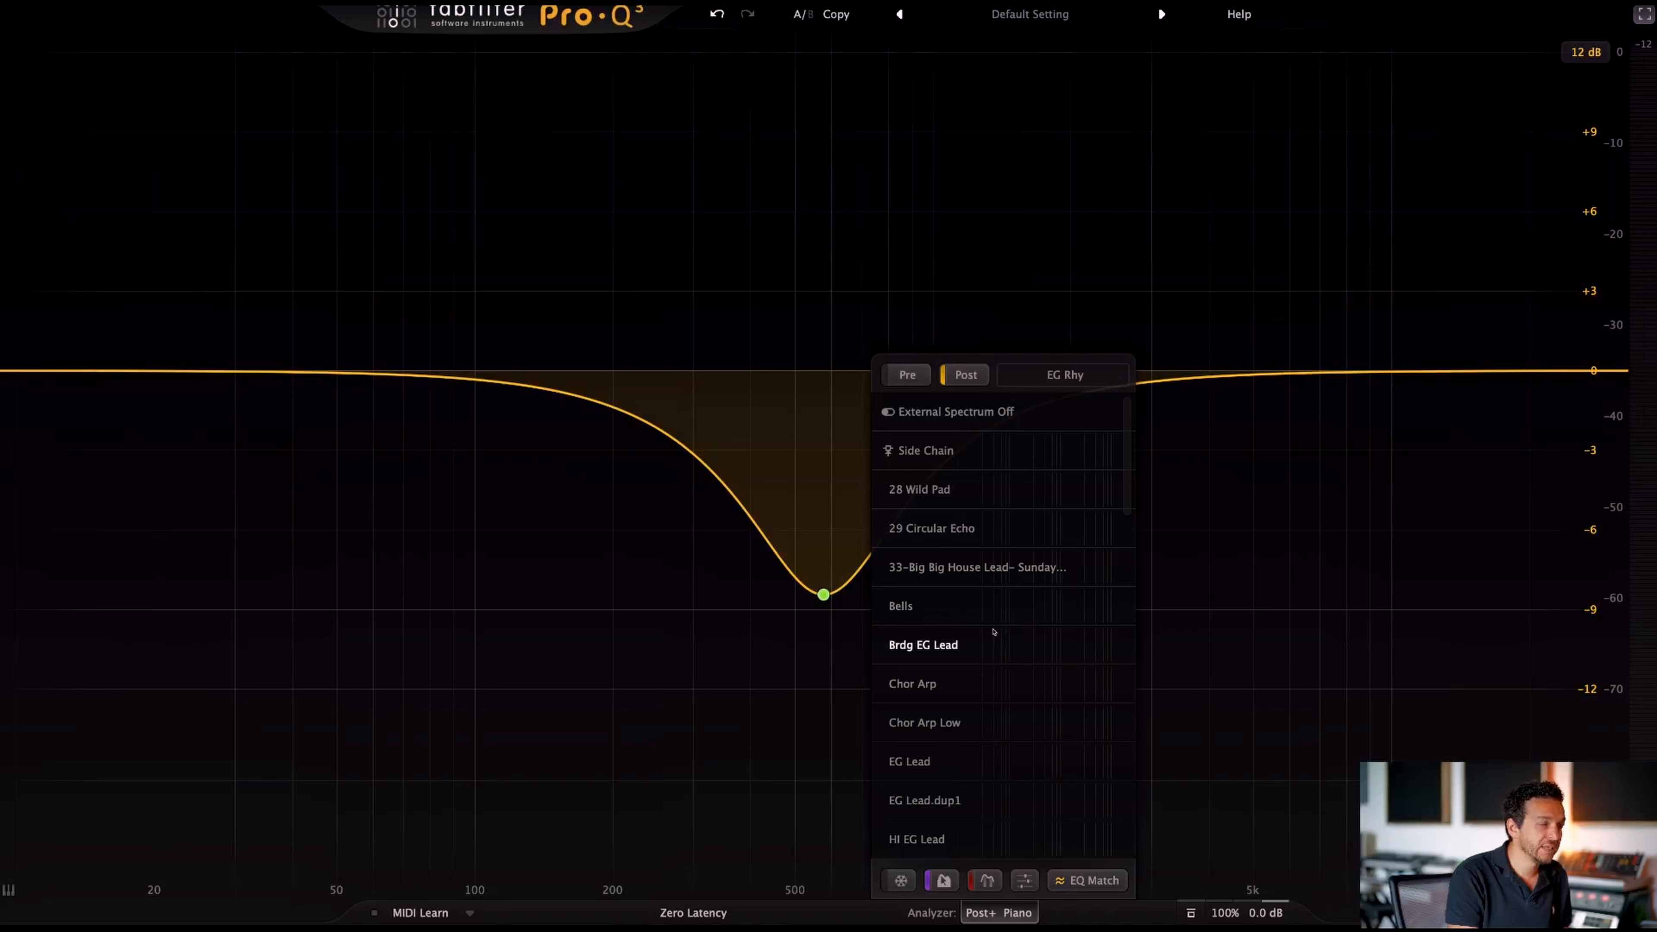
pyautogui.scroll(-3, 993, 631)
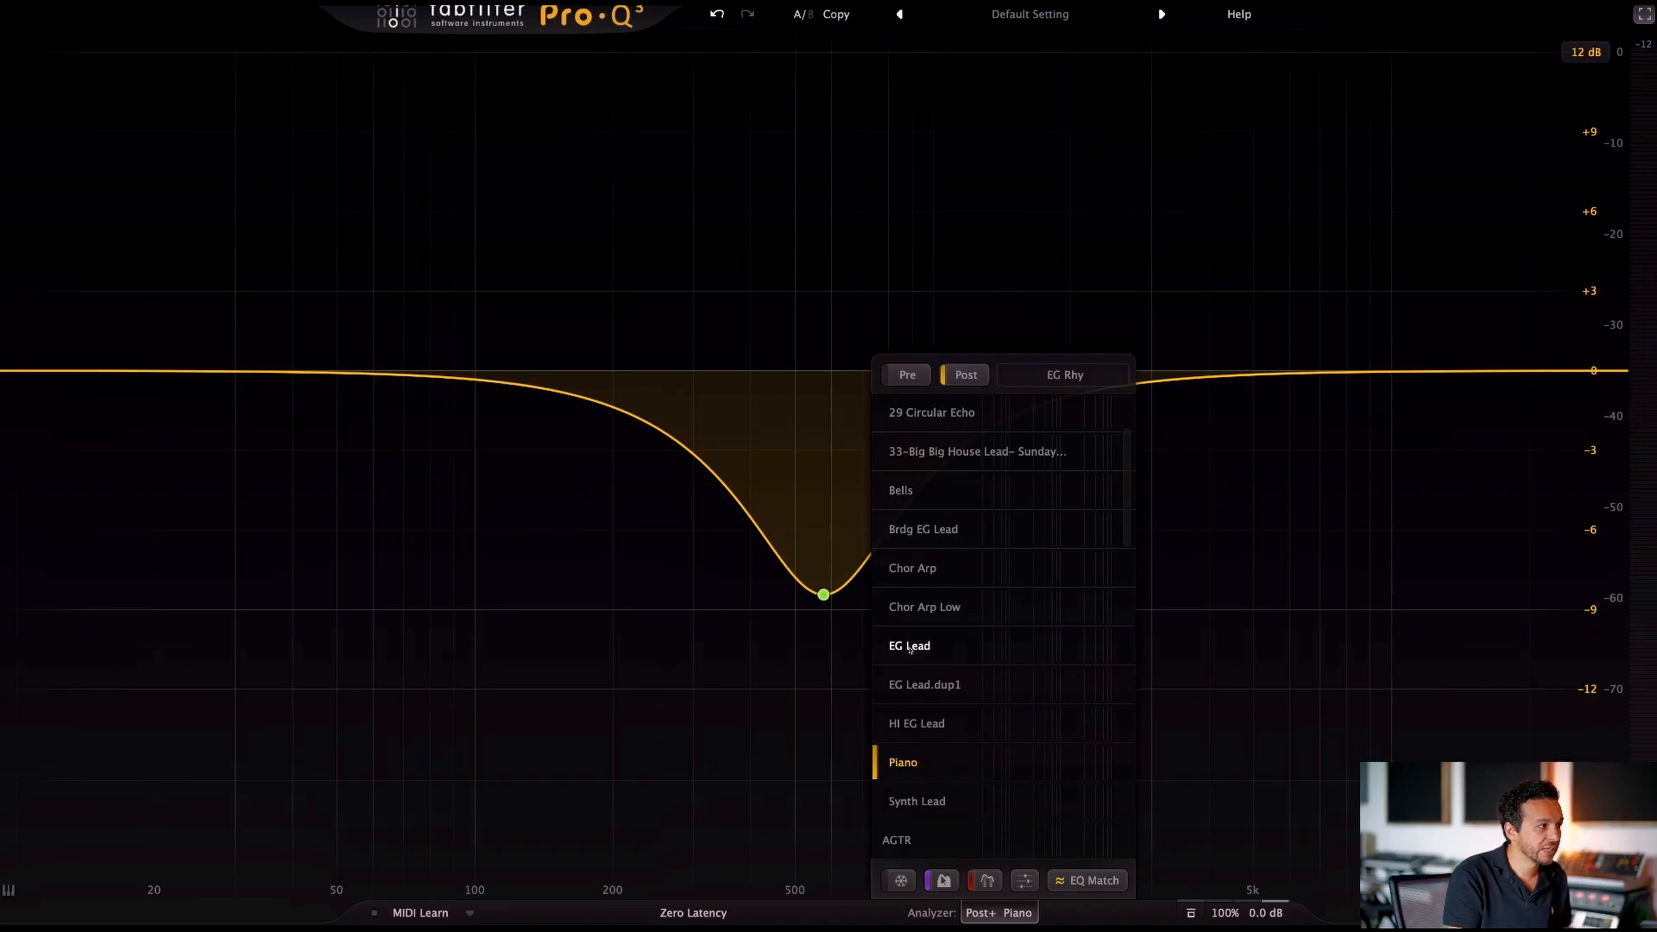
# - Try EG Lead, EG Lead.dup1, Chor Arp and Chor Arp Low as the analyzer's external spectrum, and go back to Piano
pyautogui.click(910, 648)
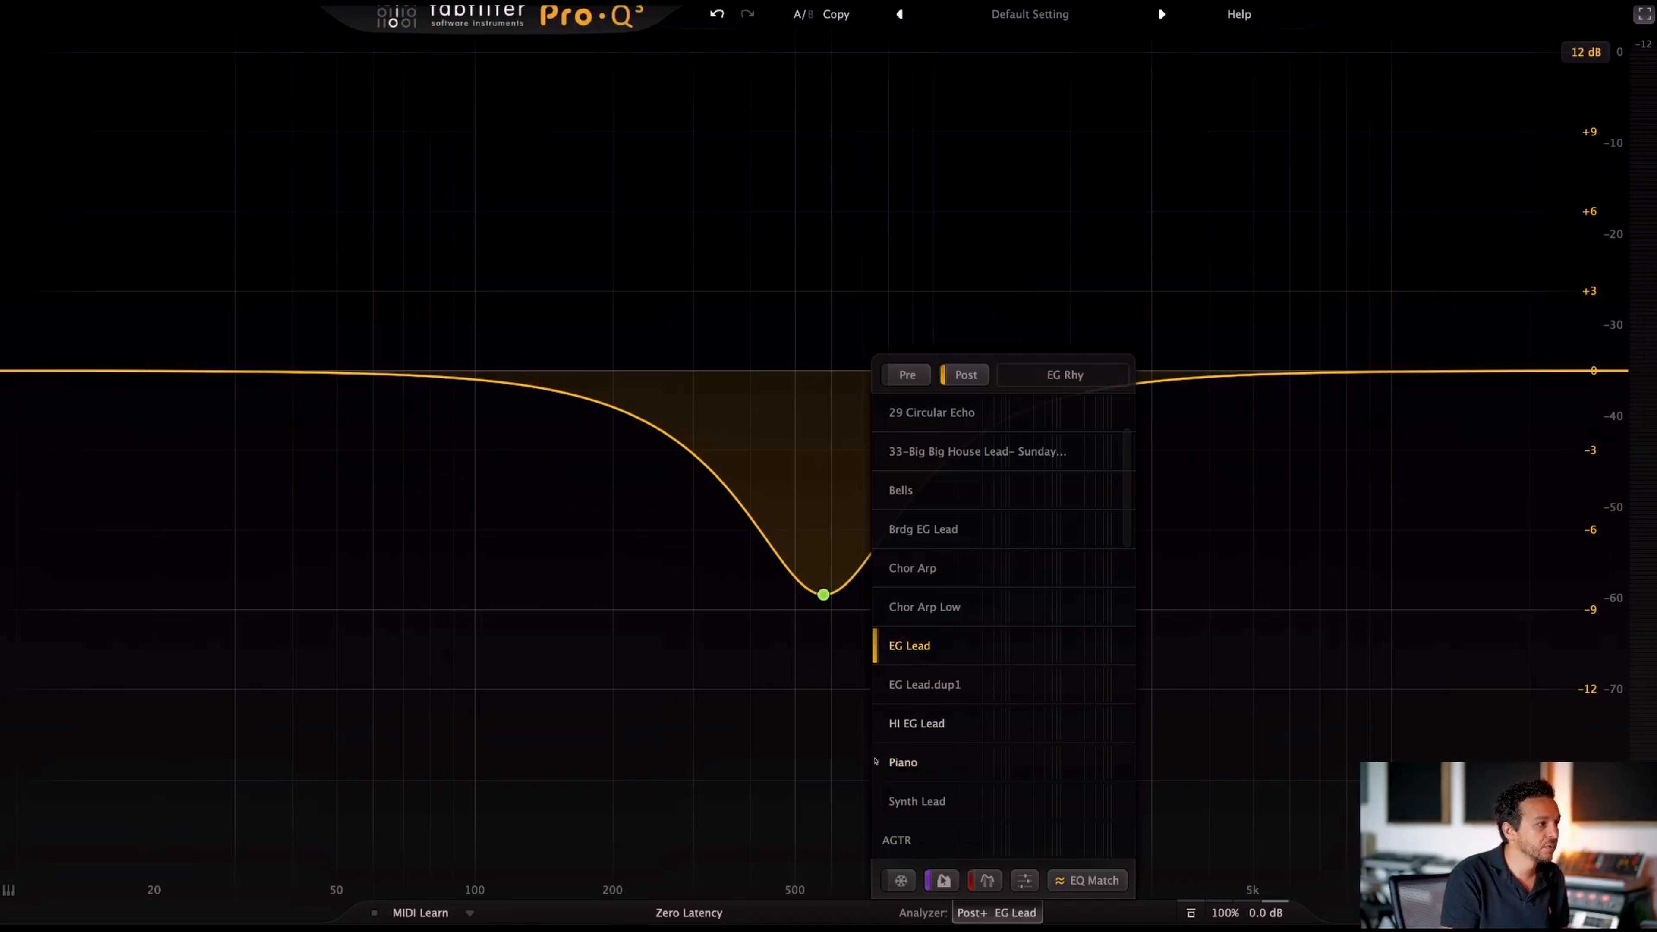
pyautogui.click(894, 764)
pyautogui.click(914, 685)
pyautogui.click(910, 646)
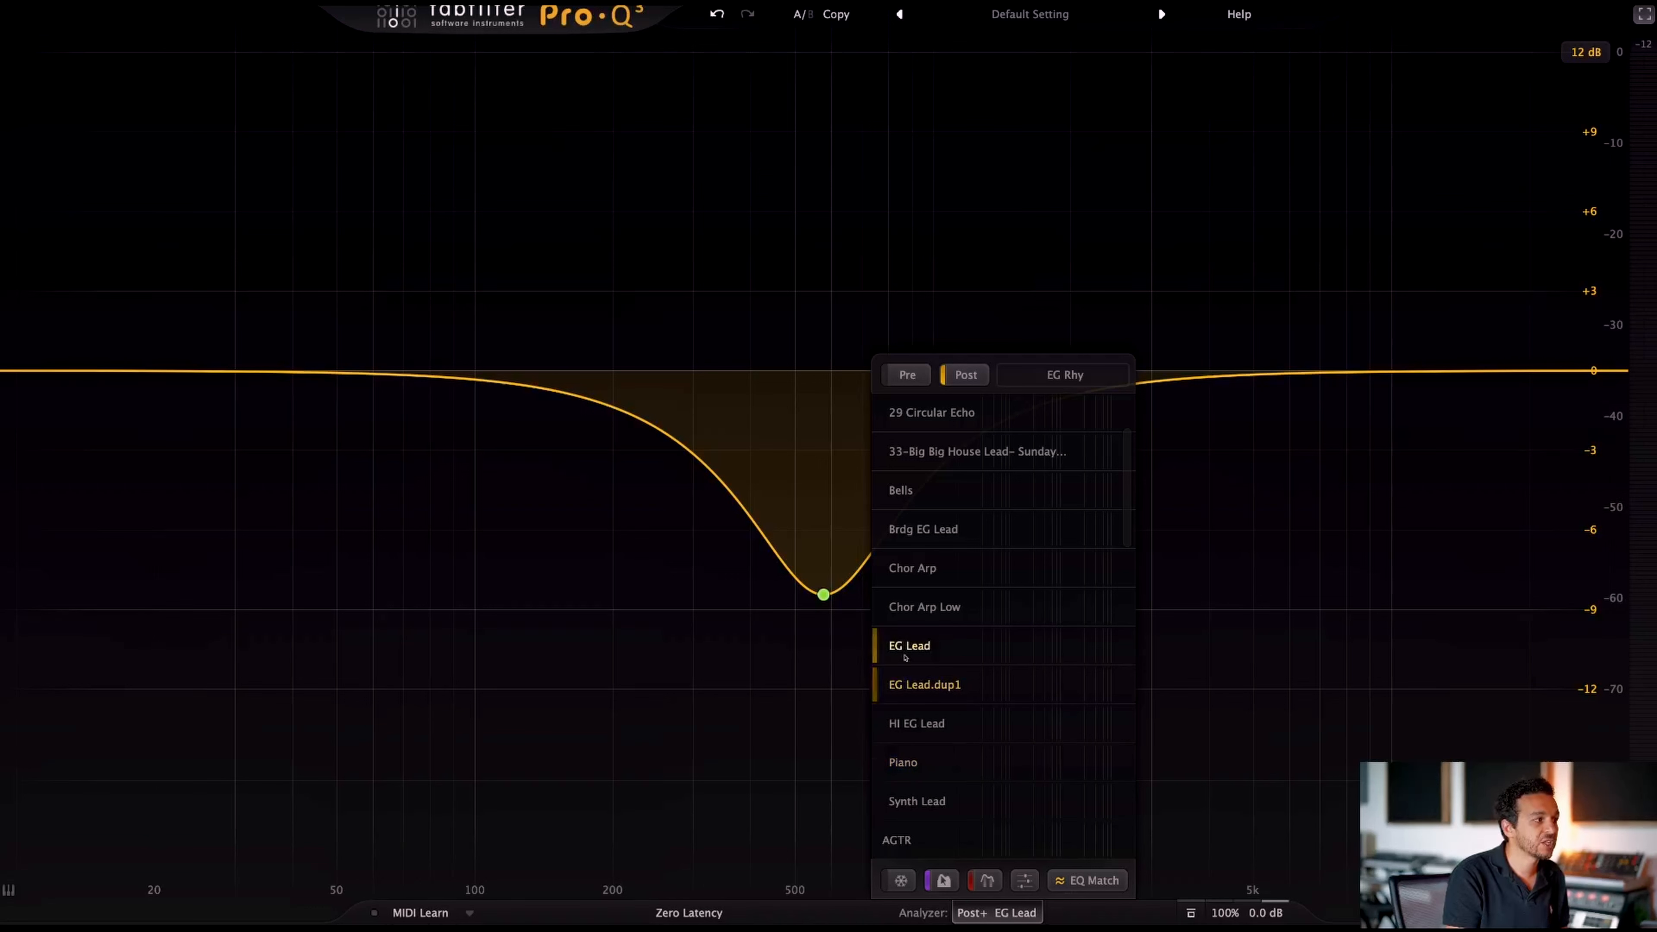
pyautogui.click(908, 610)
pyautogui.click(912, 567)
pyautogui.click(909, 608)
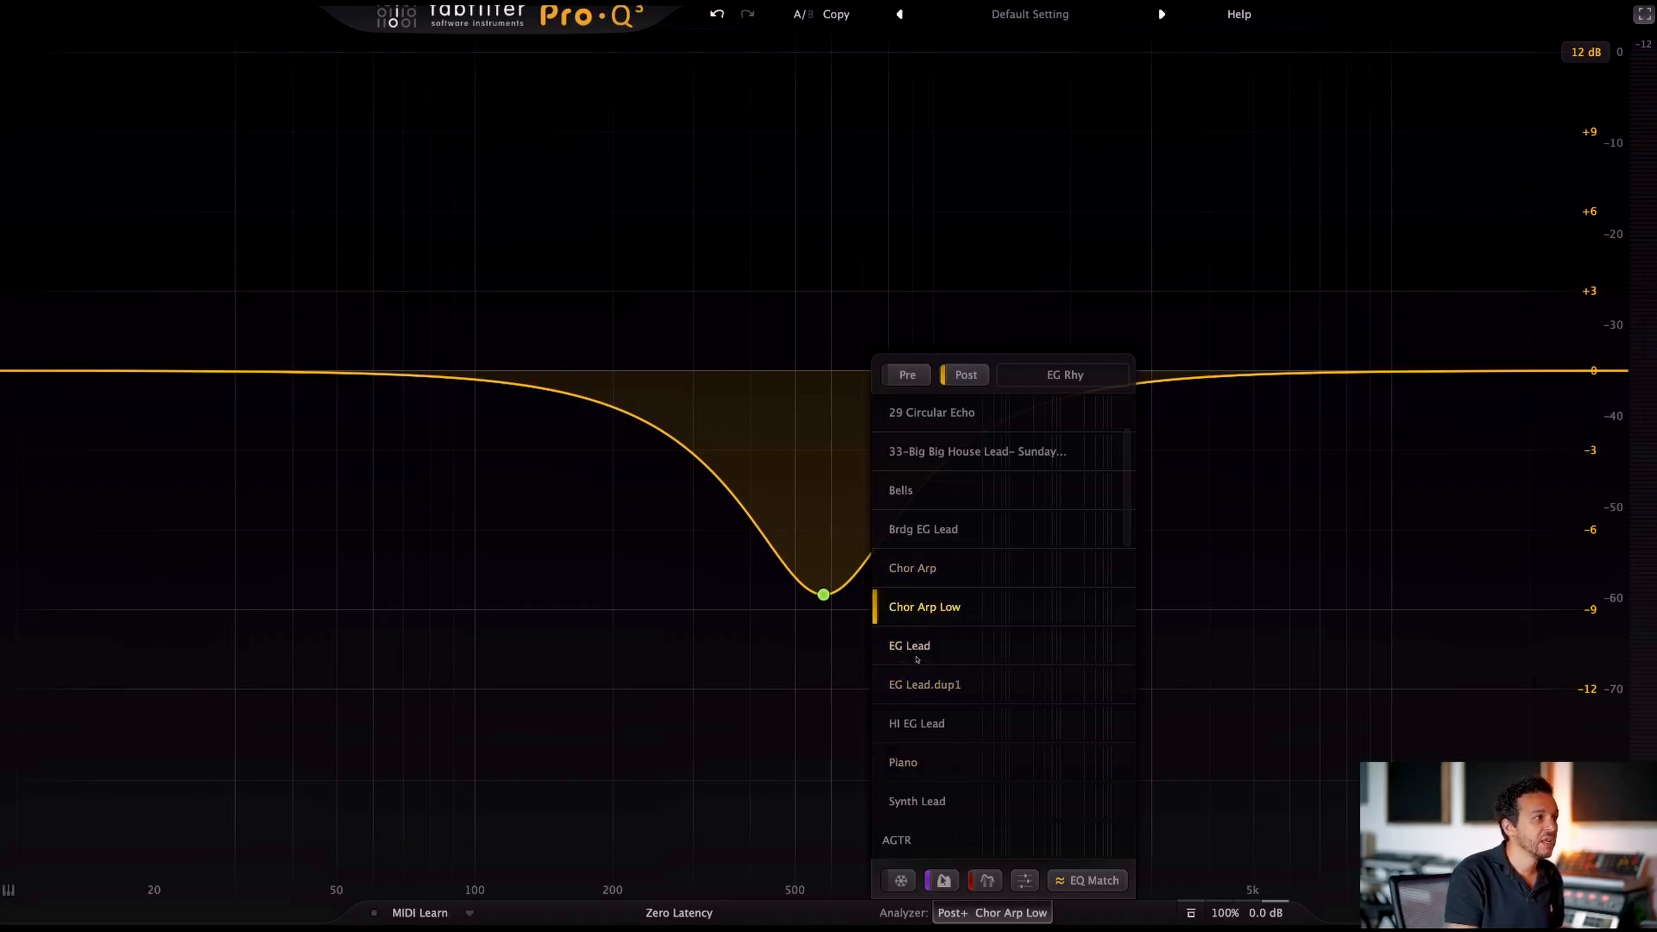
pyautogui.click(910, 646)
pyautogui.click(917, 687)
pyautogui.click(926, 763)
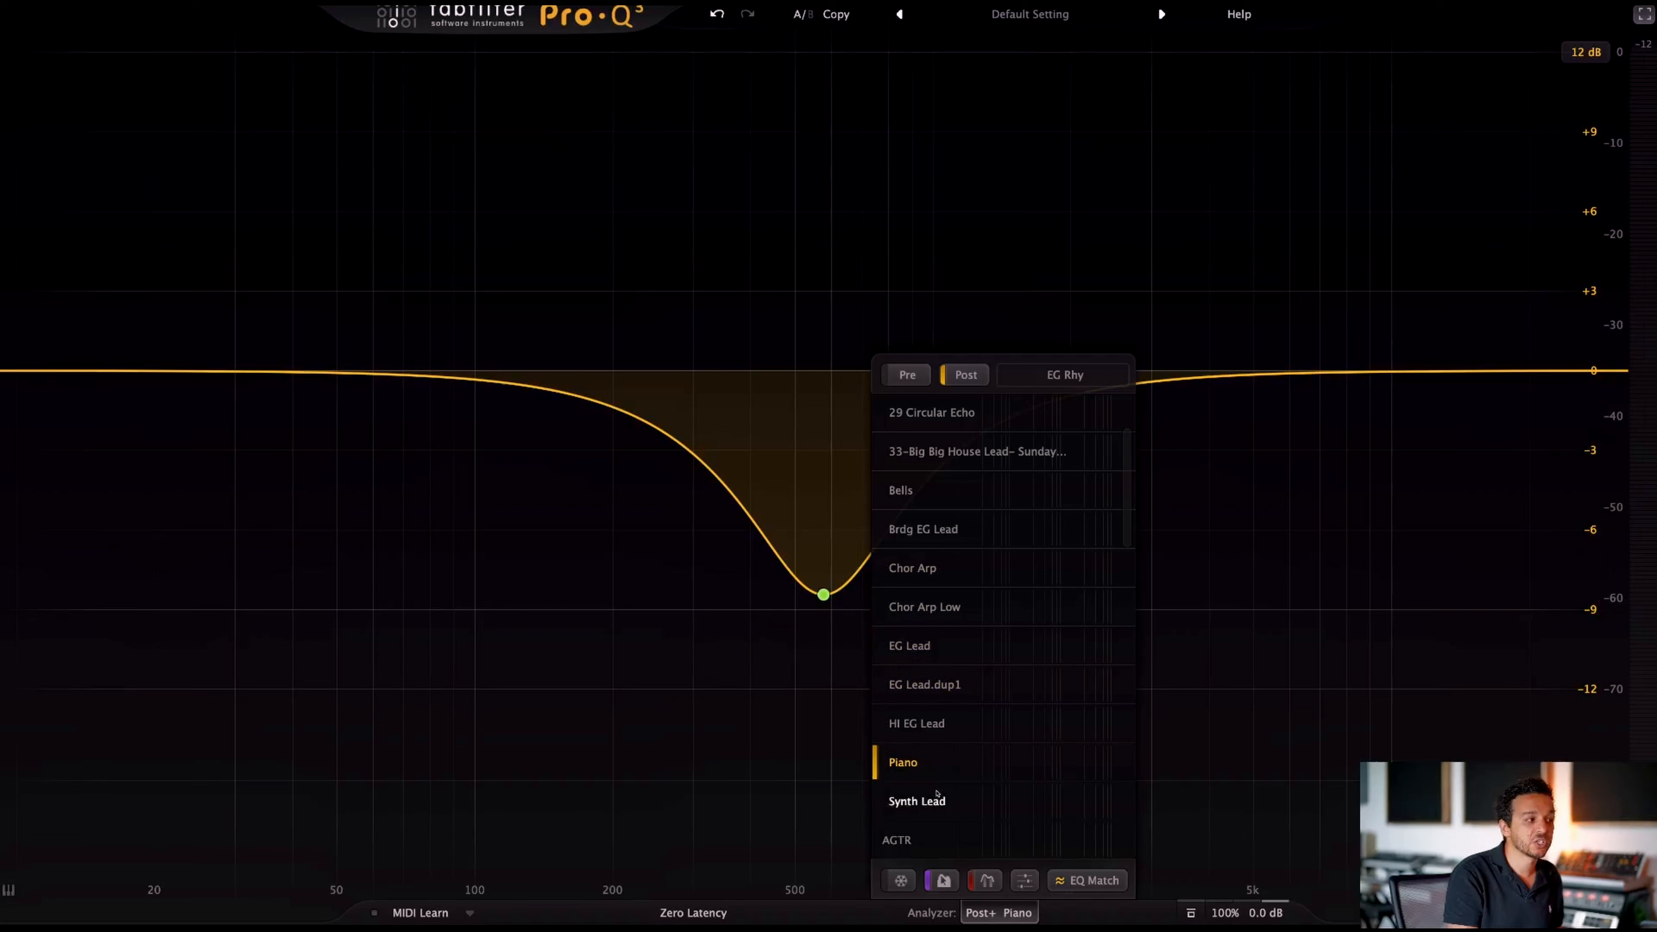
pyautogui.moveTo(1022, 885)
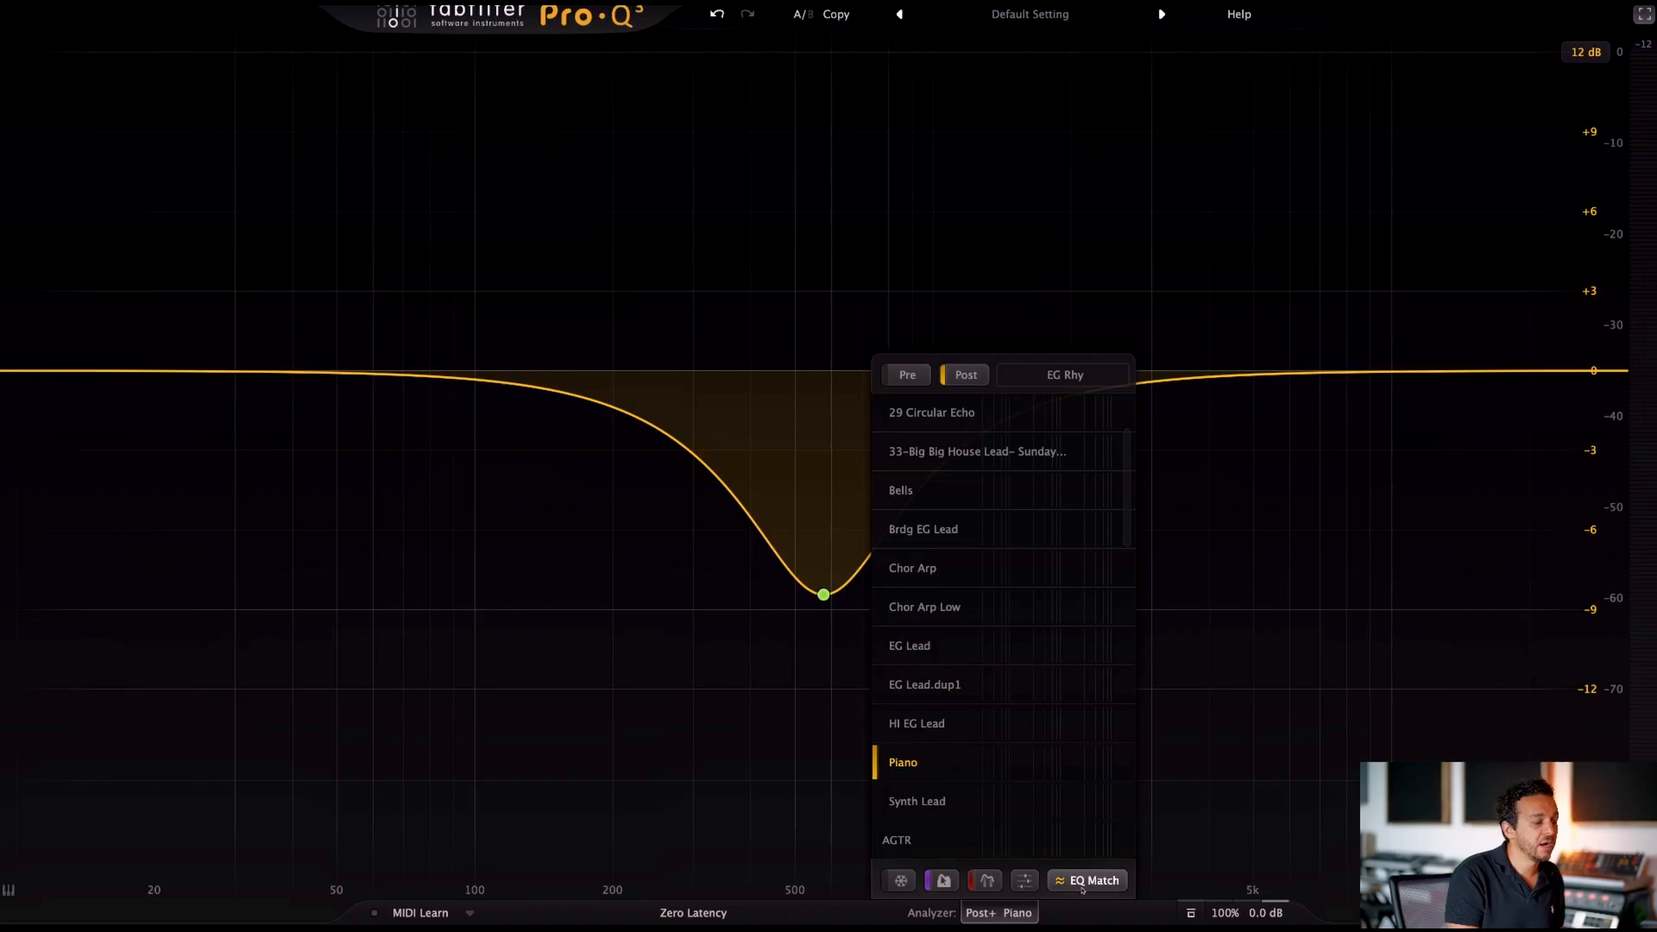
pyautogui.moveTo(1091, 883)
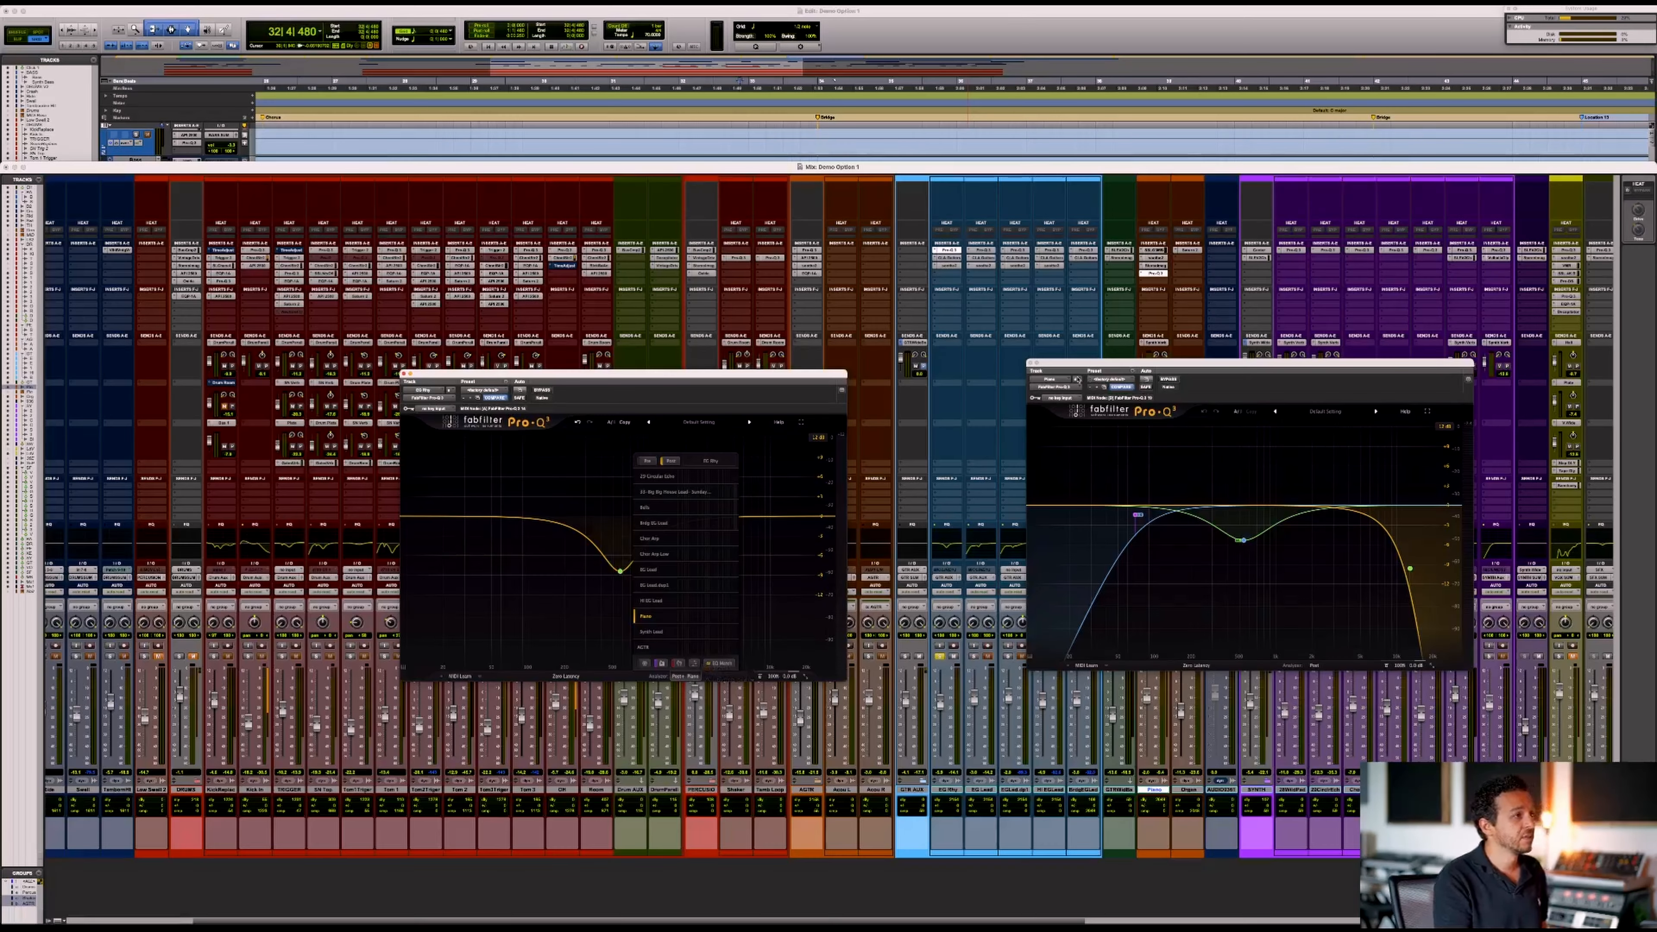
# - Close the EG Rhy and Piano EQs and show the EQ of the red bus track near the mixer's end full screen
pyautogui.click(939, 658)
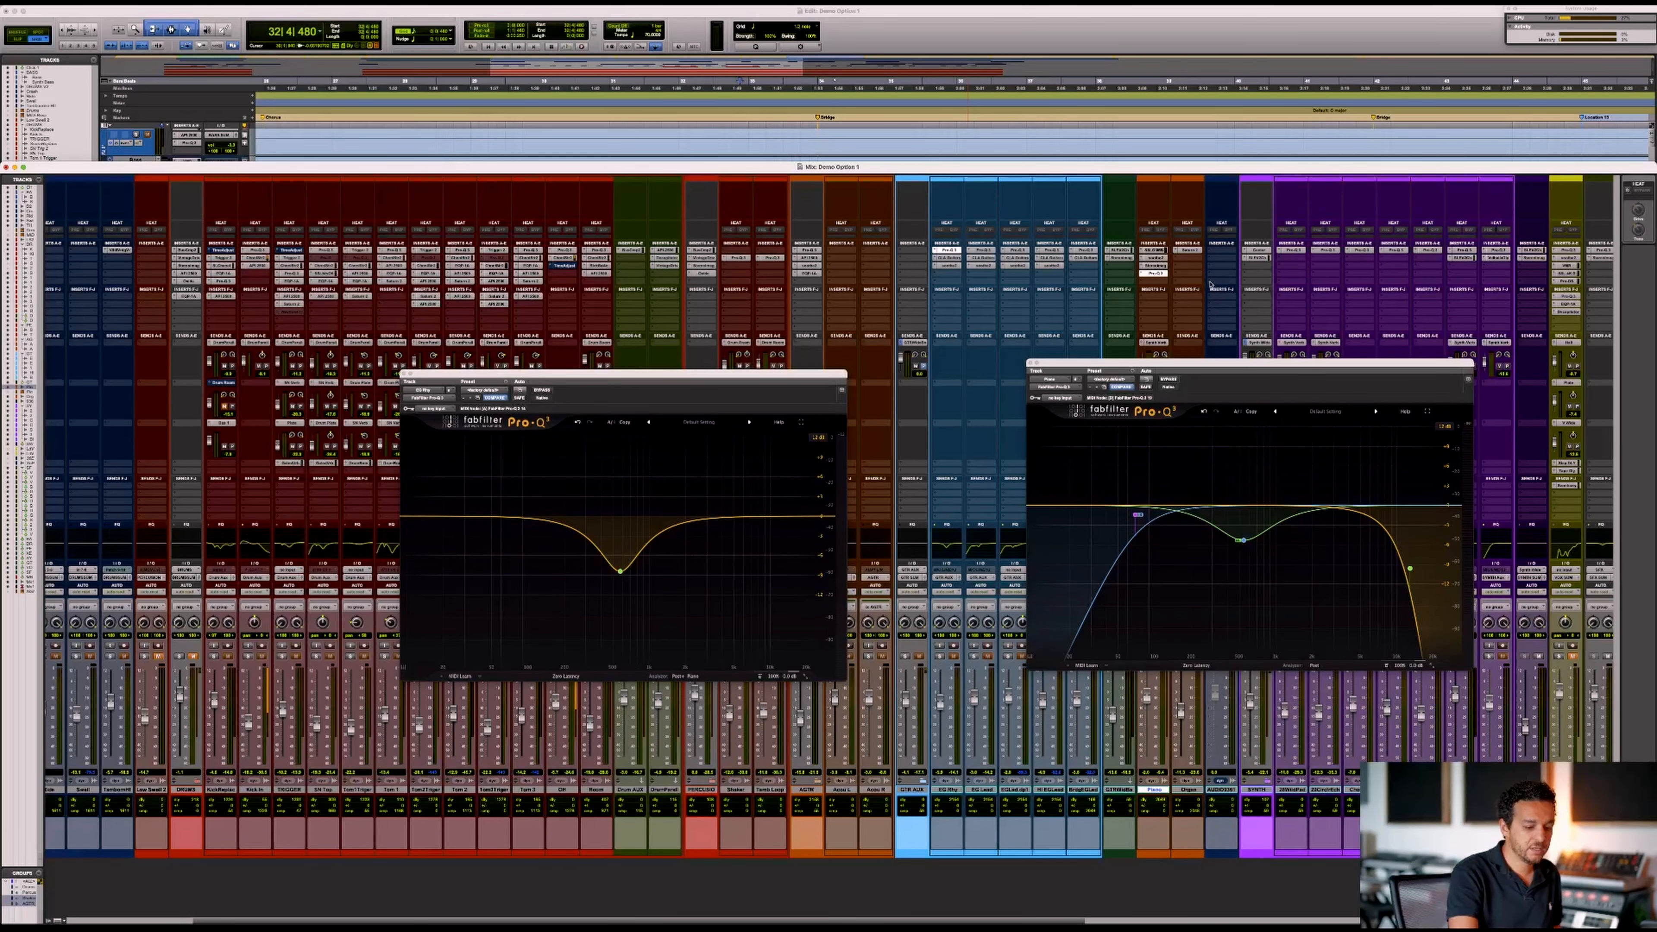
pyautogui.moveTo(1081, 362); pyautogui.dragTo(498, 490)
pyautogui.hscroll(10, 960, 349)
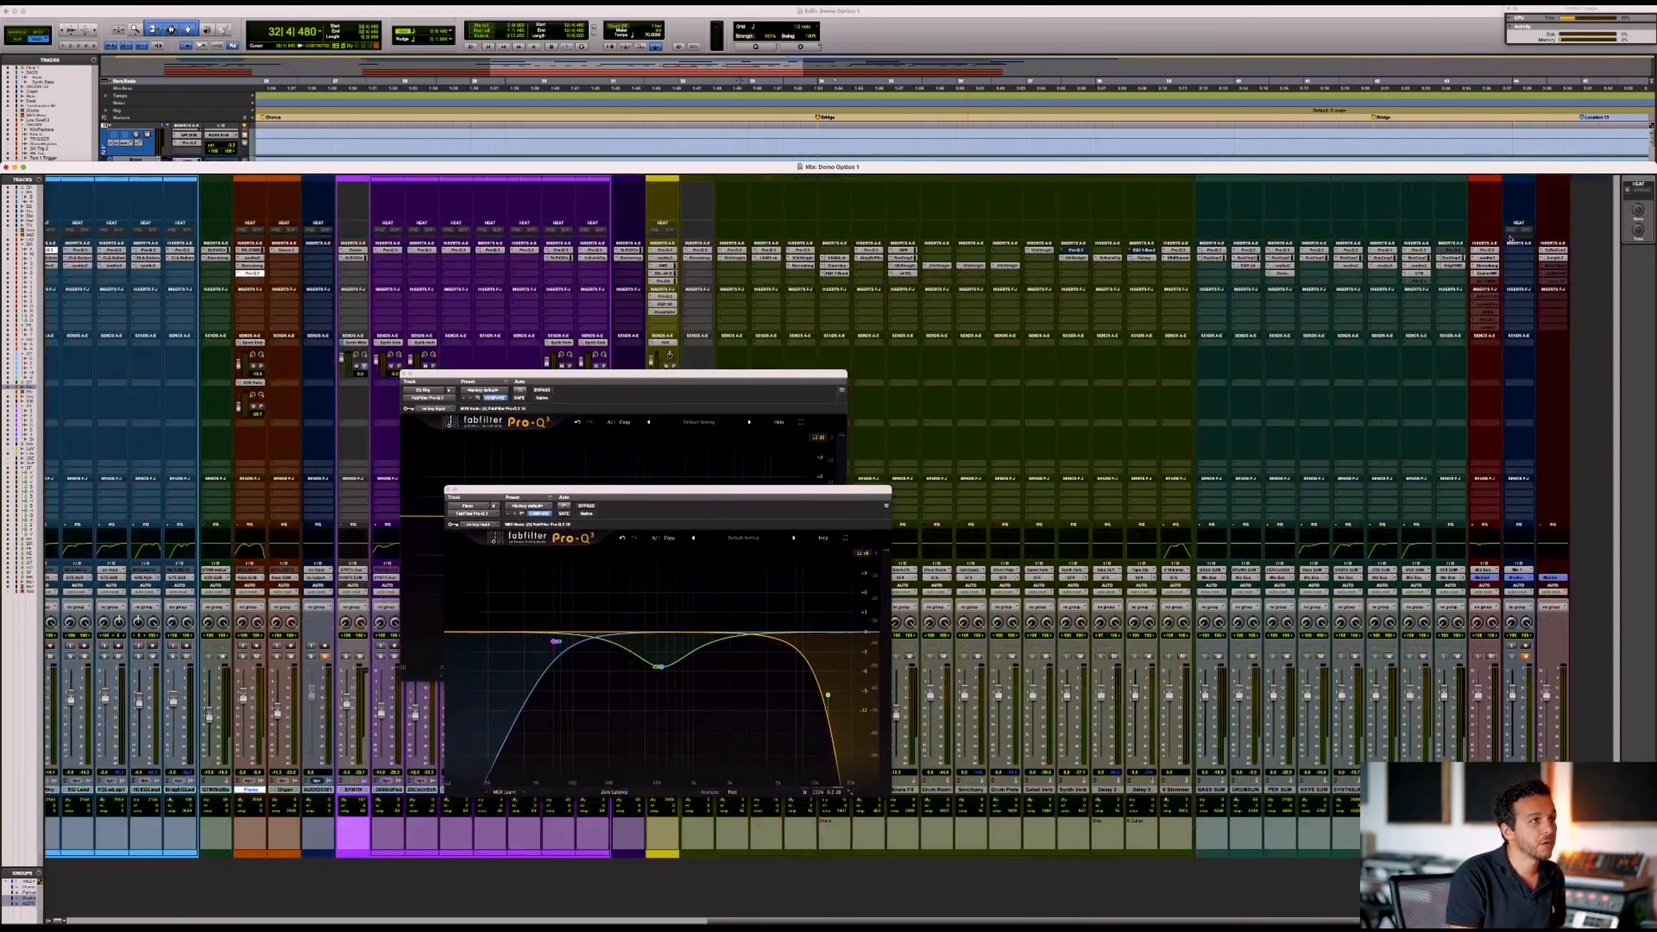
pyautogui.click(1492, 250)
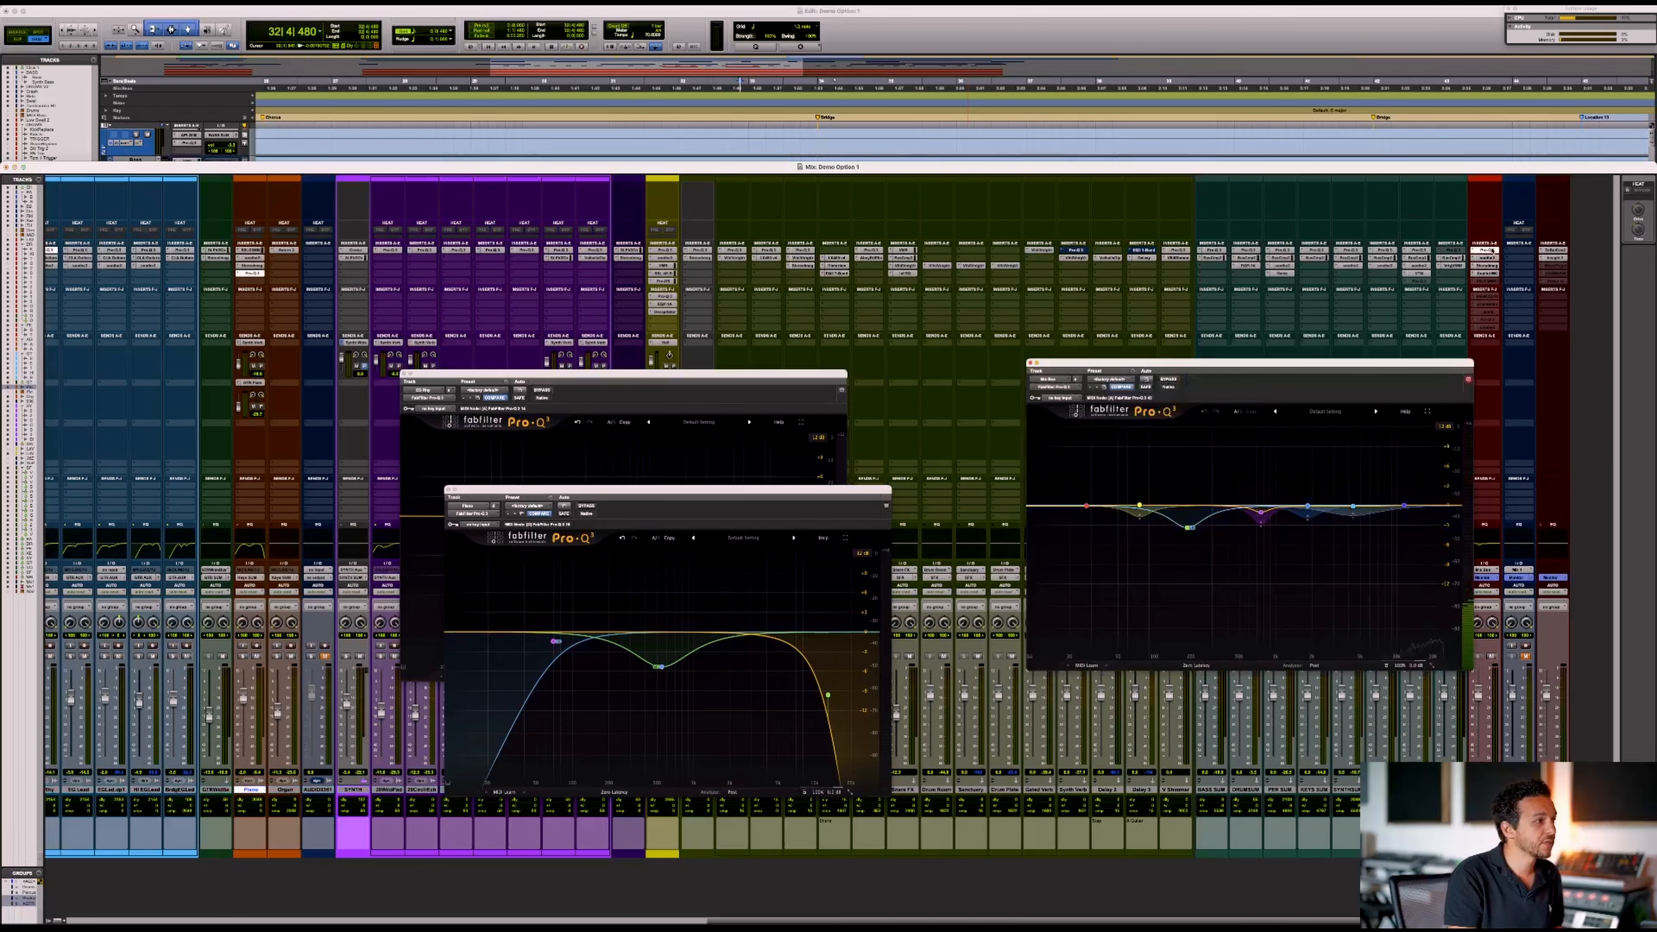
pyautogui.click(403, 374)
pyautogui.click(447, 490)
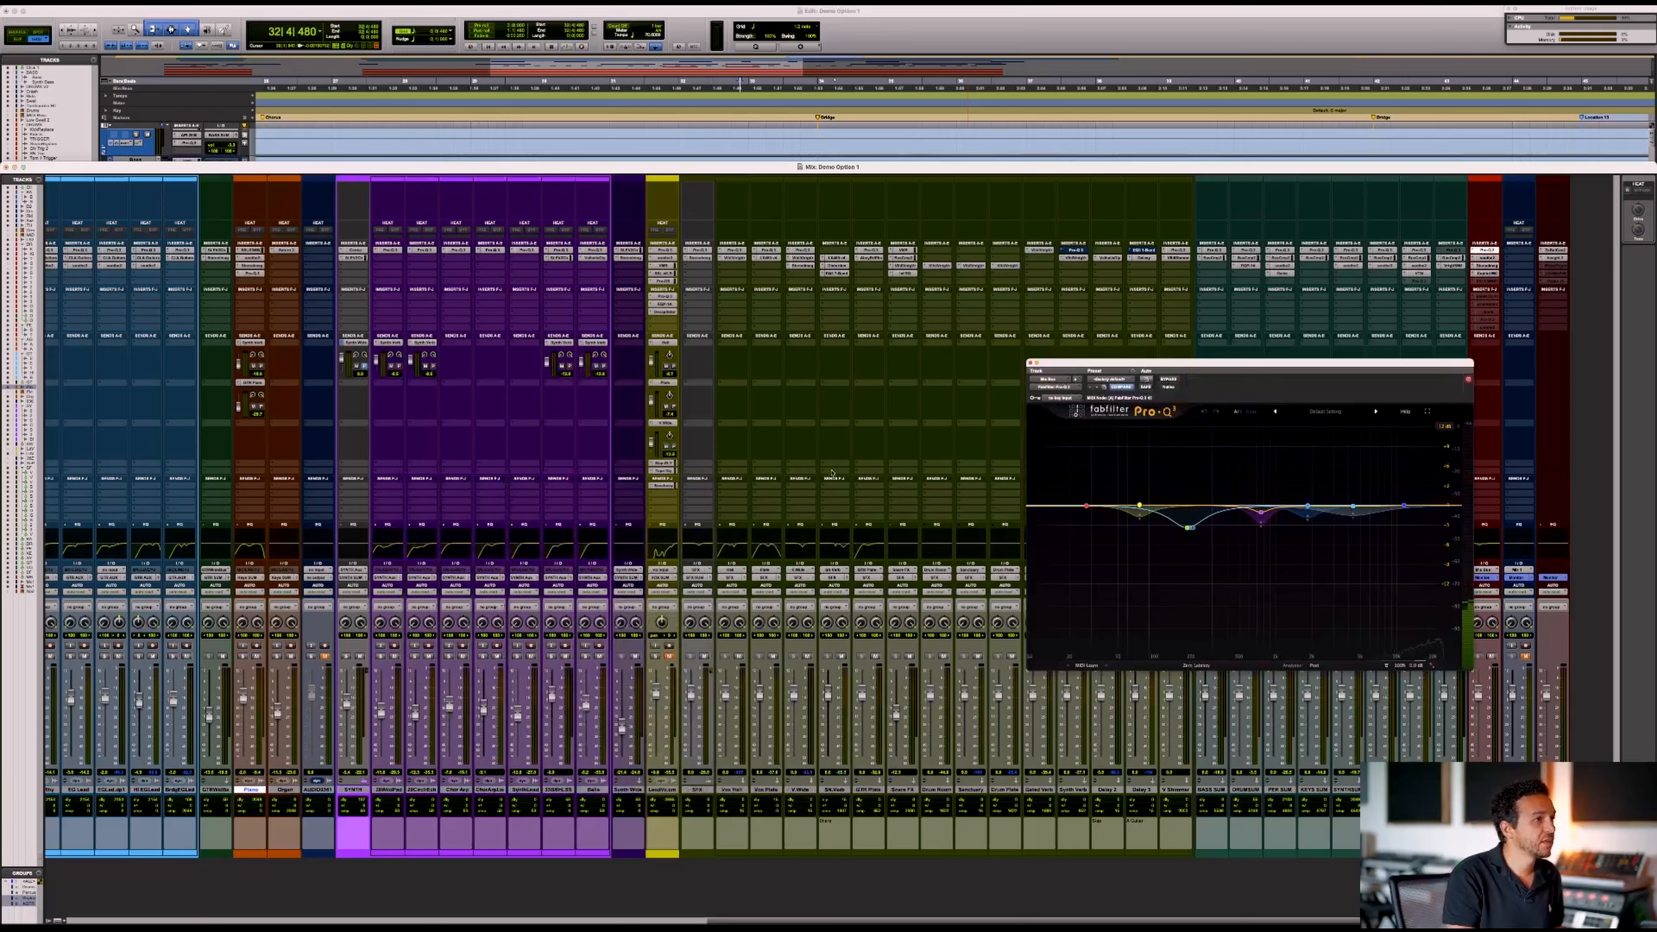
pyautogui.click(1428, 413)
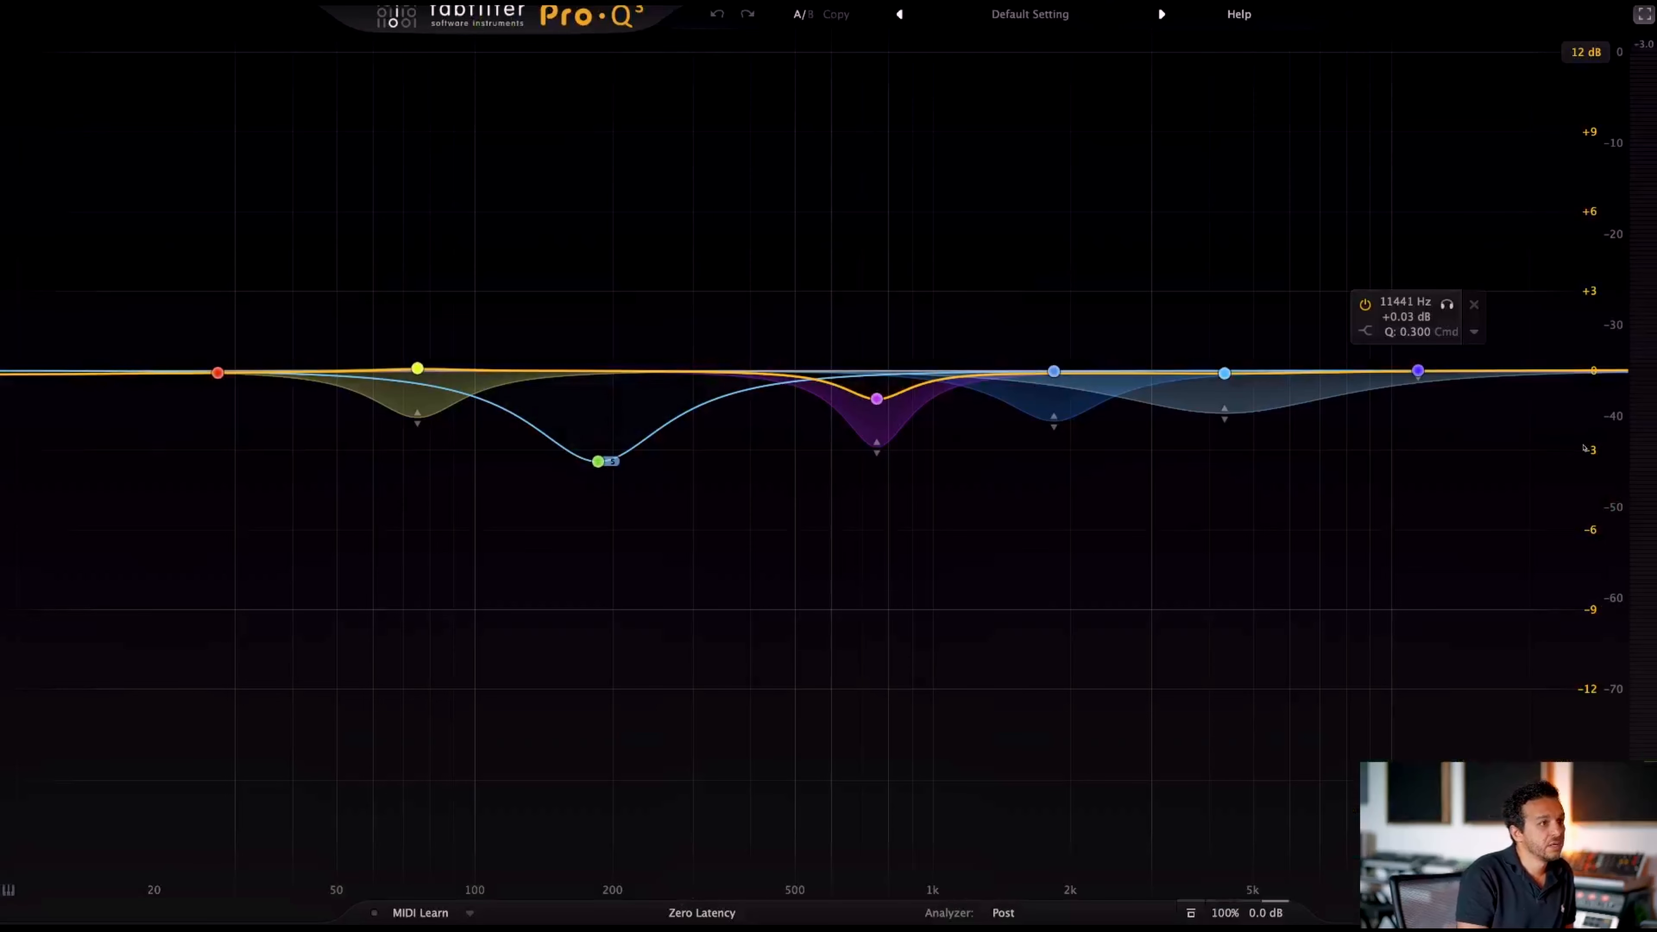
# - Set the EQ's display range to 6 dB and slightly lower the gain of the dynamic bell band at 75 Hz
pyautogui.click(1585, 51)
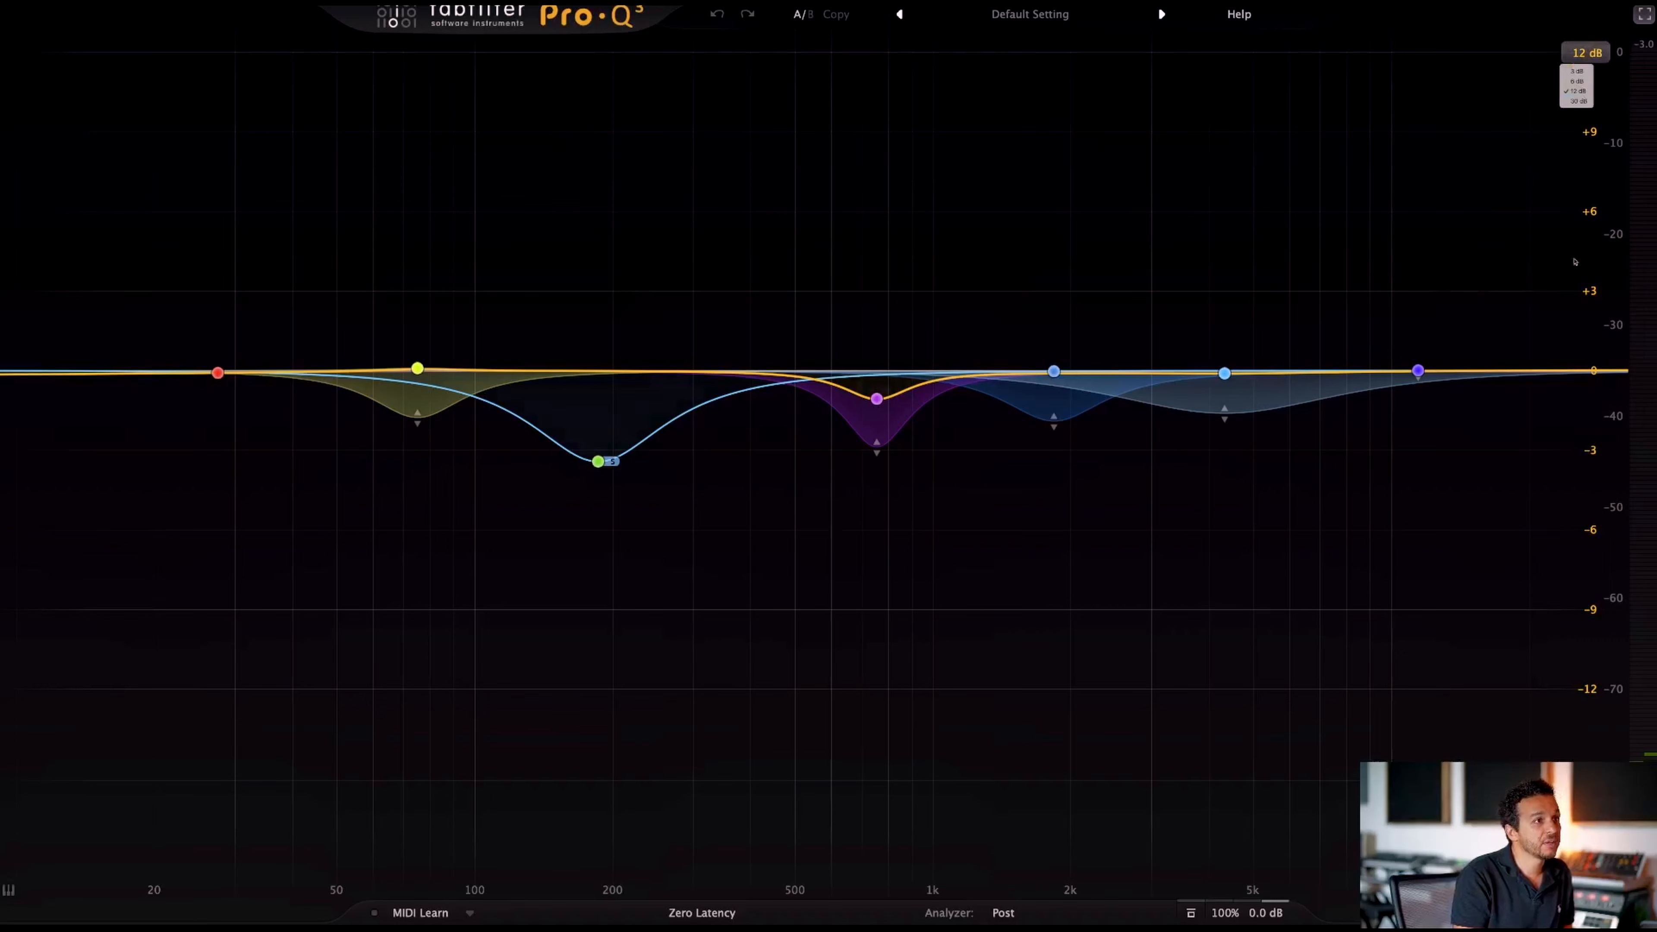
pyautogui.click(1577, 80)
pyautogui.moveTo(1058, 547)
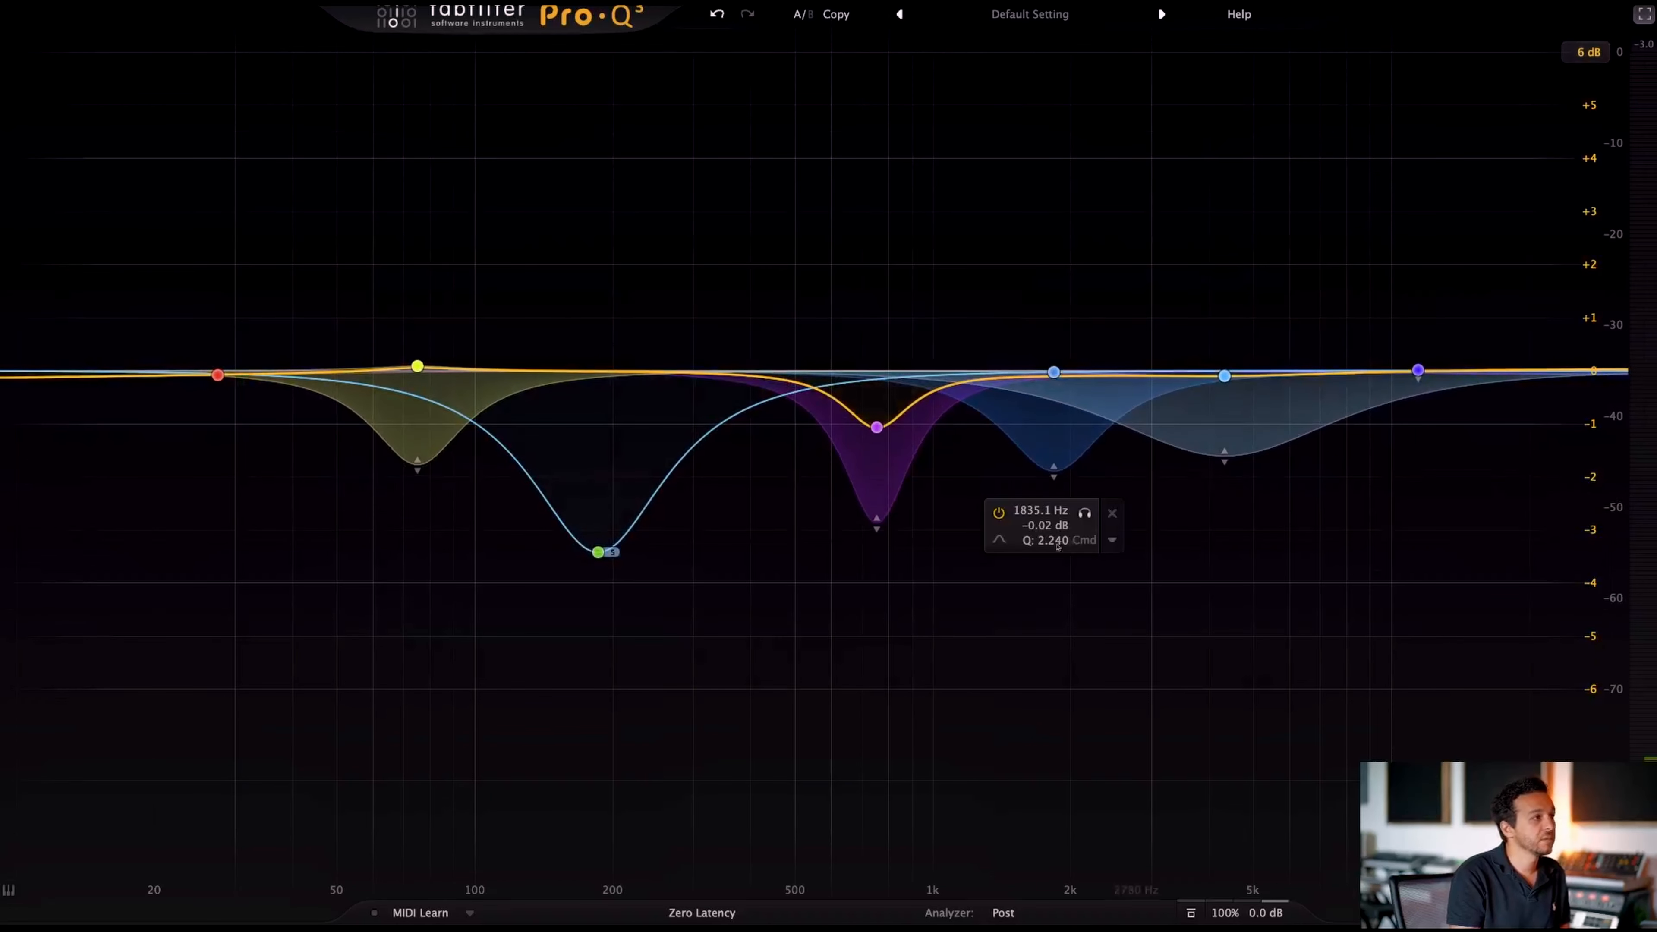
pyautogui.click(417, 366)
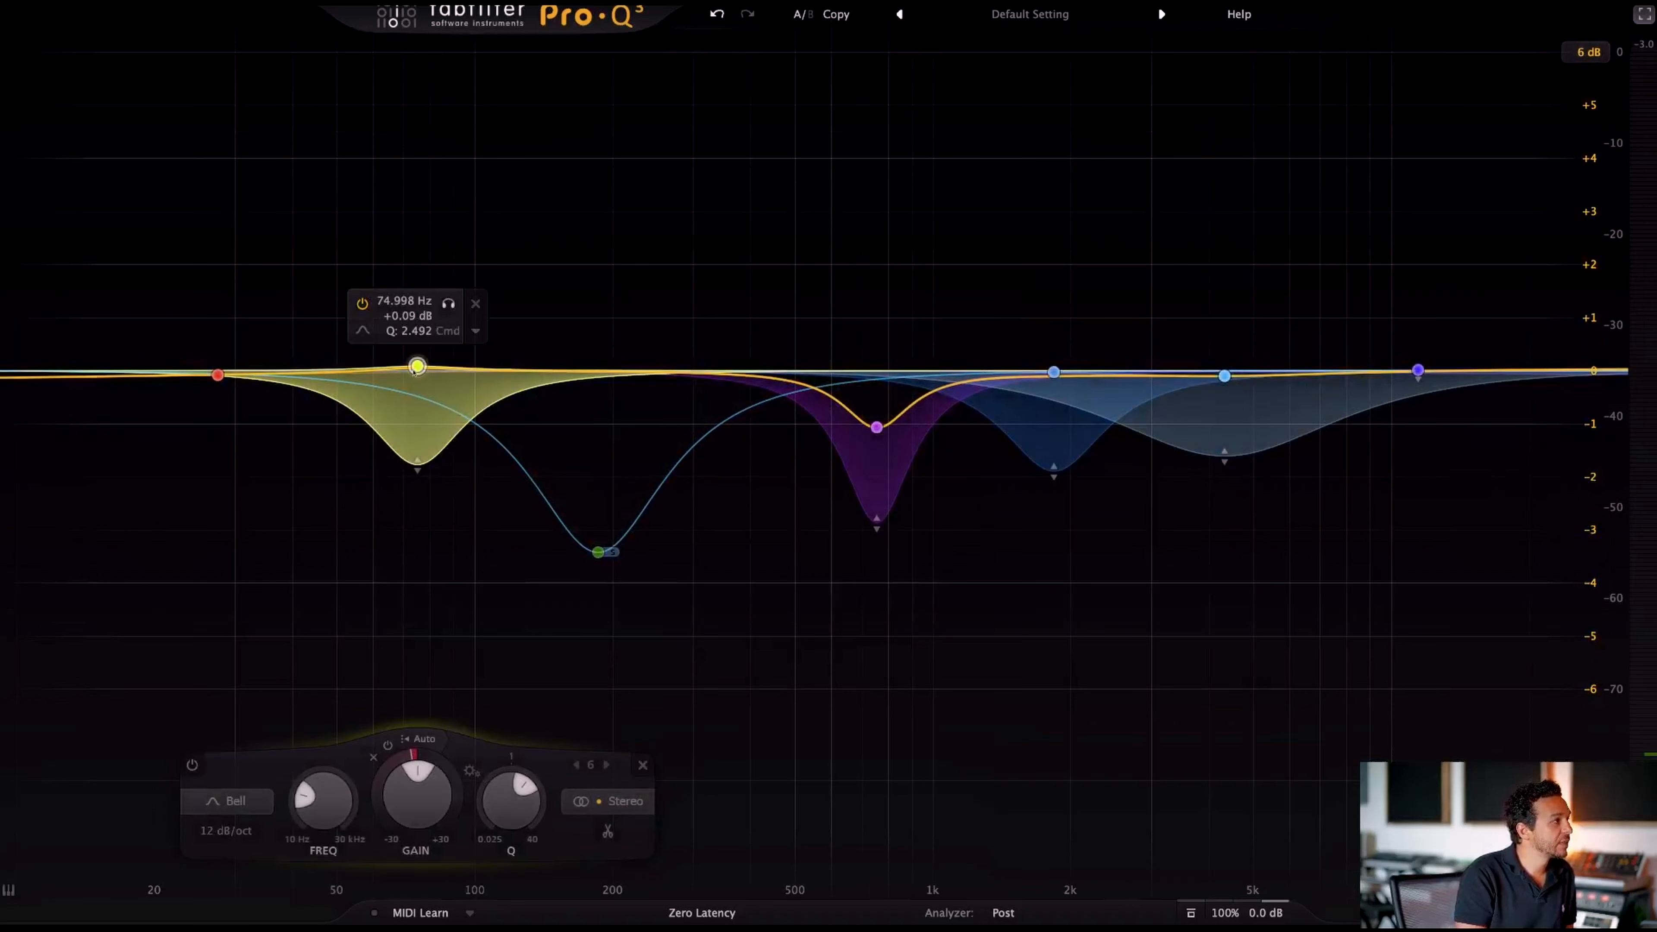
pyautogui.moveTo(415, 370); pyautogui.dragTo(416, 373)
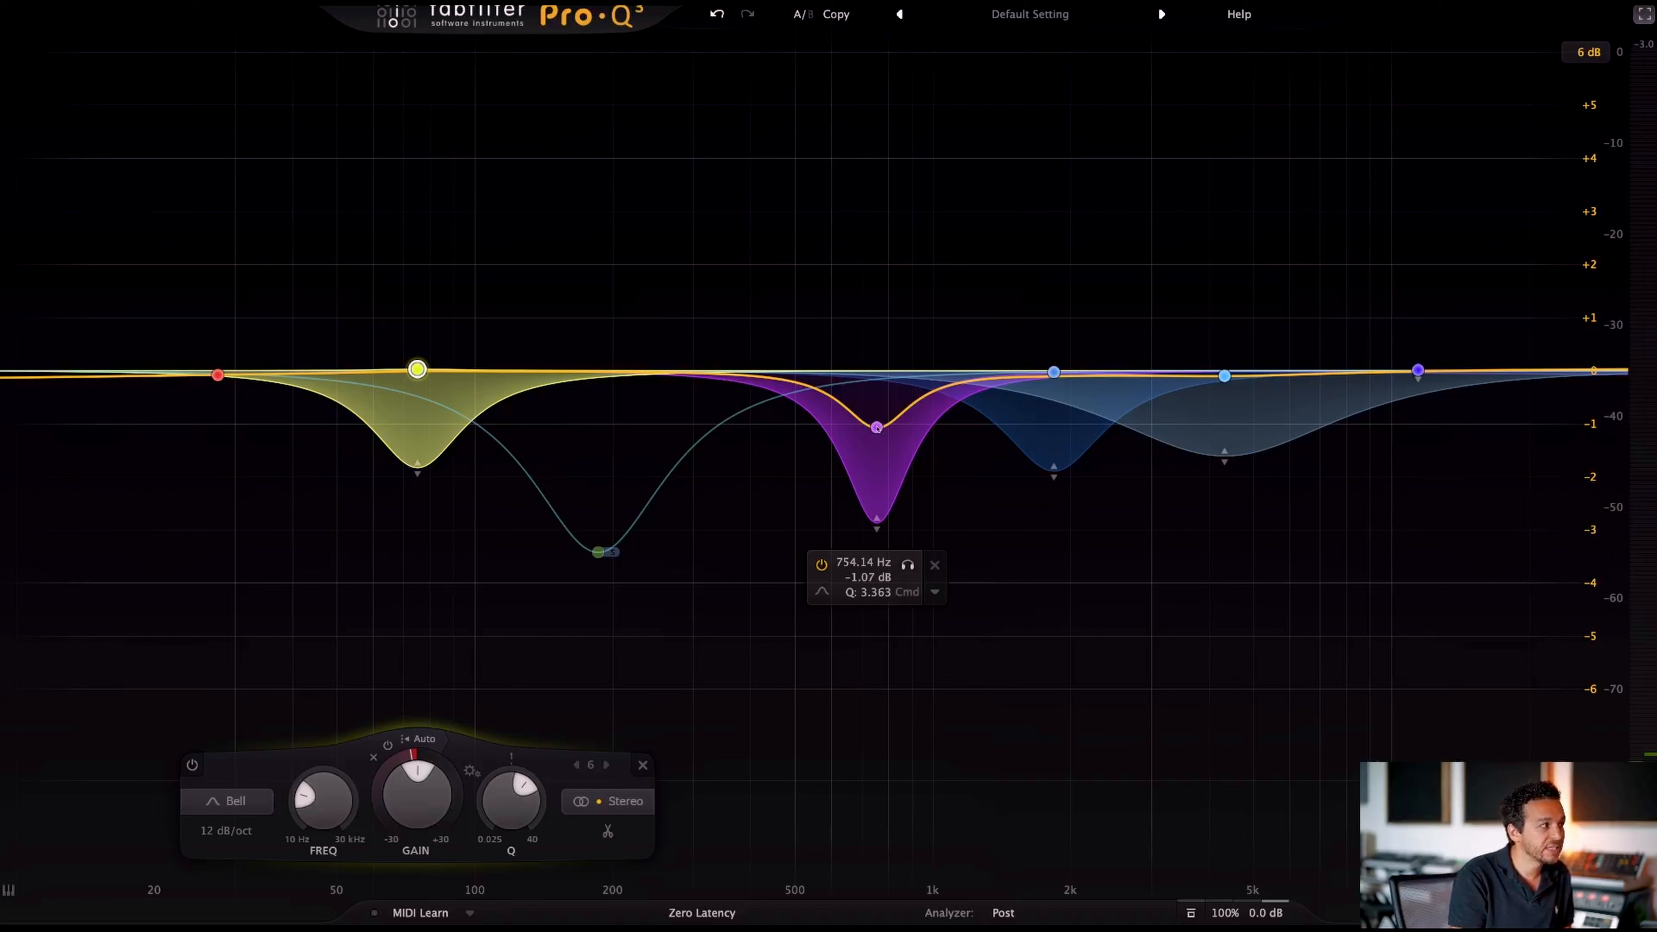
# - Set the side-only bell's gain to -2.81 dB and audition the band soloed during playback, shifting it up to about 195 Hz
pyautogui.moveTo(598, 552); pyautogui.dragTo(598, 520)
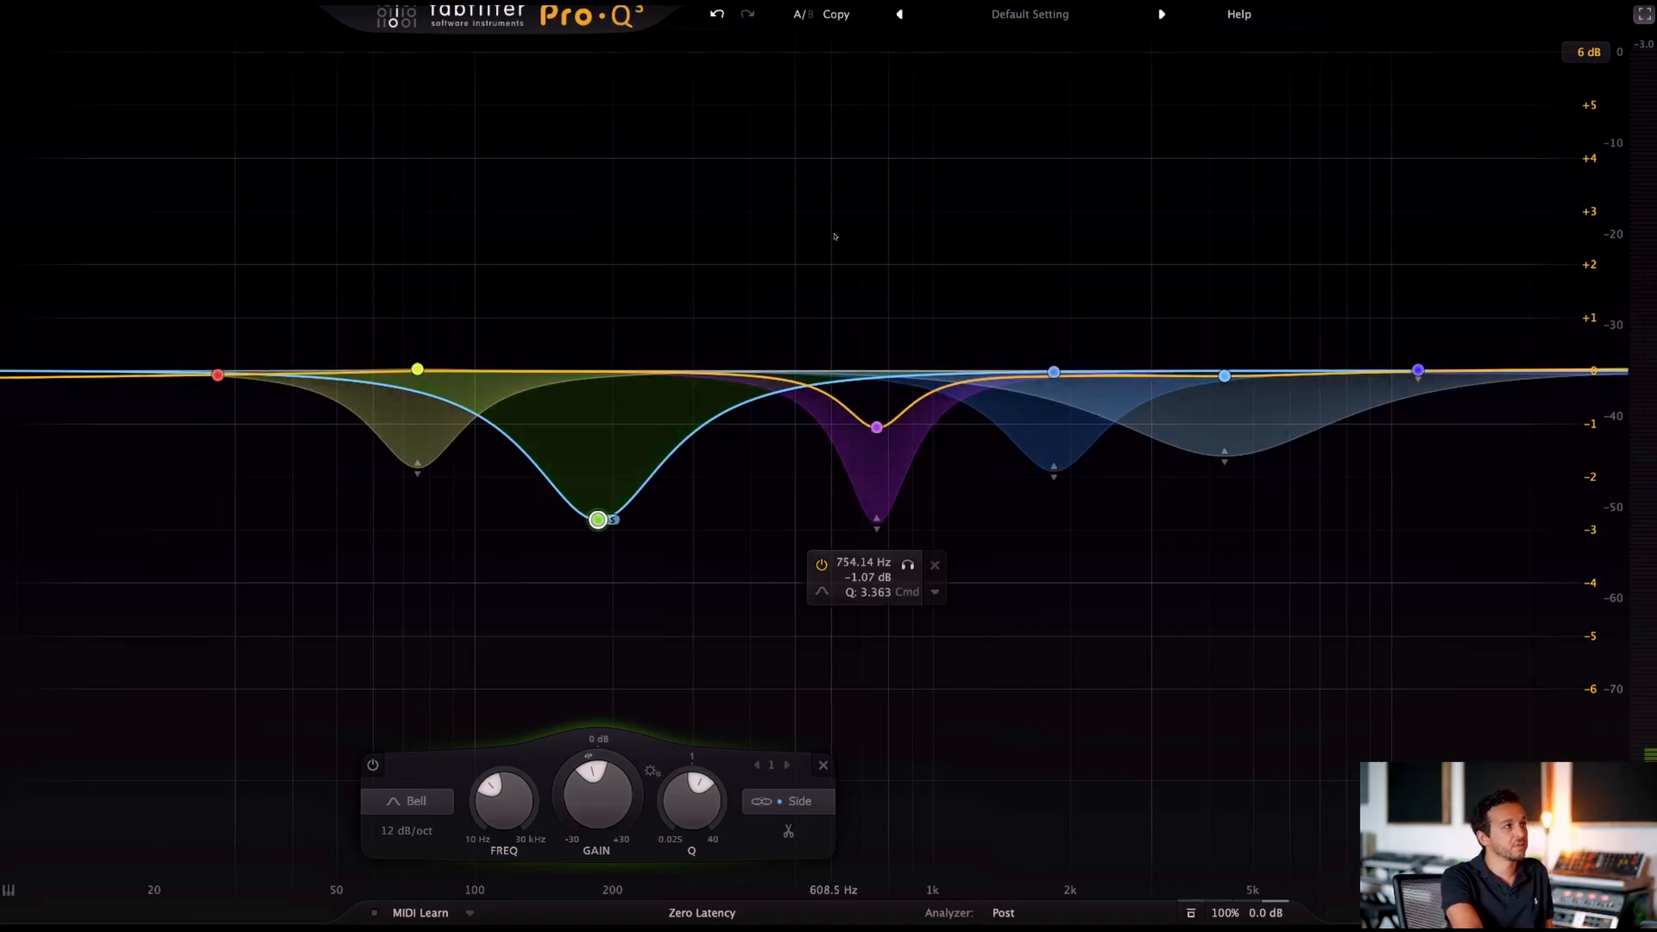
pyautogui.press('space')
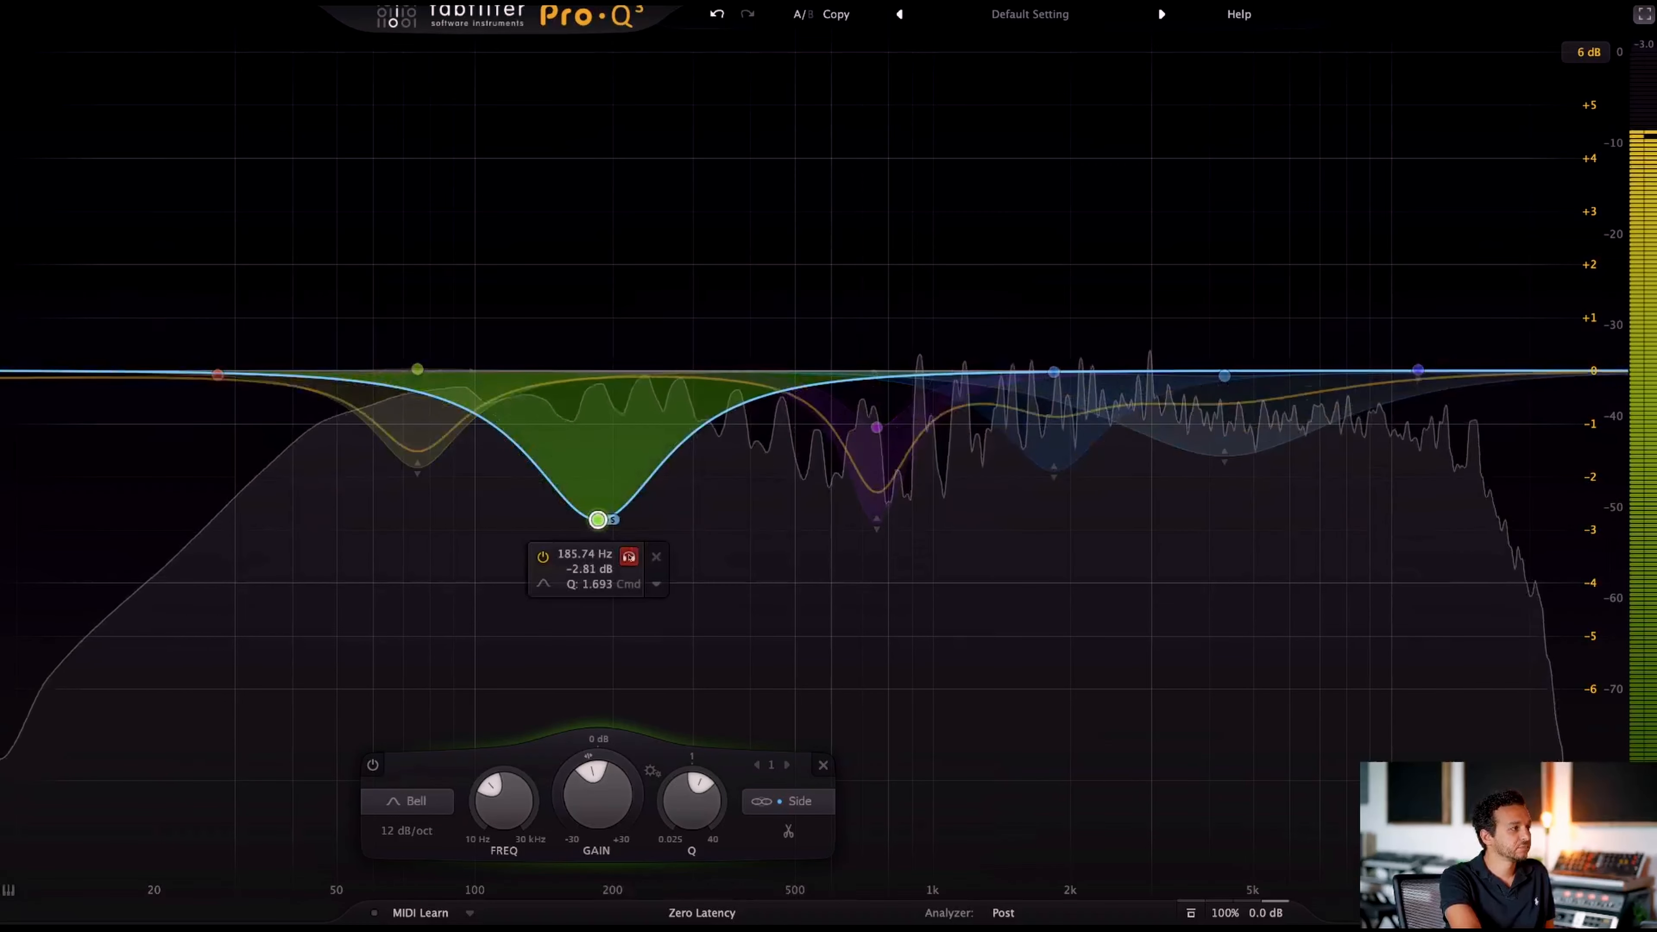
pyautogui.click(629, 556)
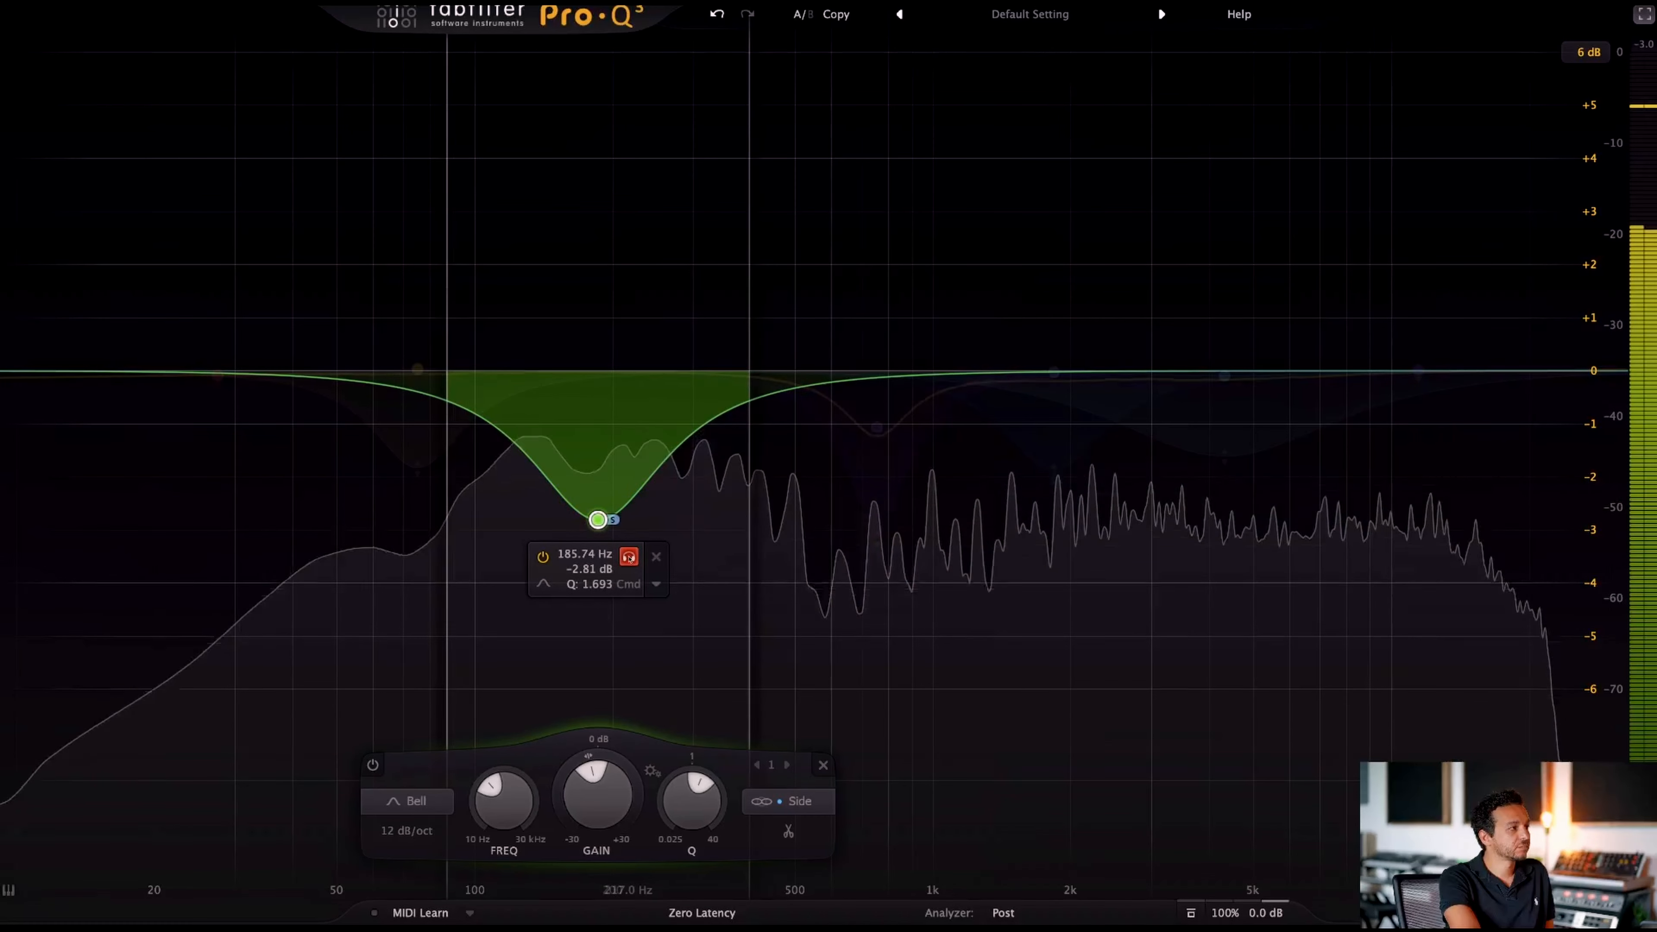
pyautogui.moveTo(629, 559); pyautogui.dragTo(644, 554)
# - Audition the dynamic bands at 754.14 Hz and 4332.2 Hz in solo, one after the other
pyautogui.moveTo(807, 452)
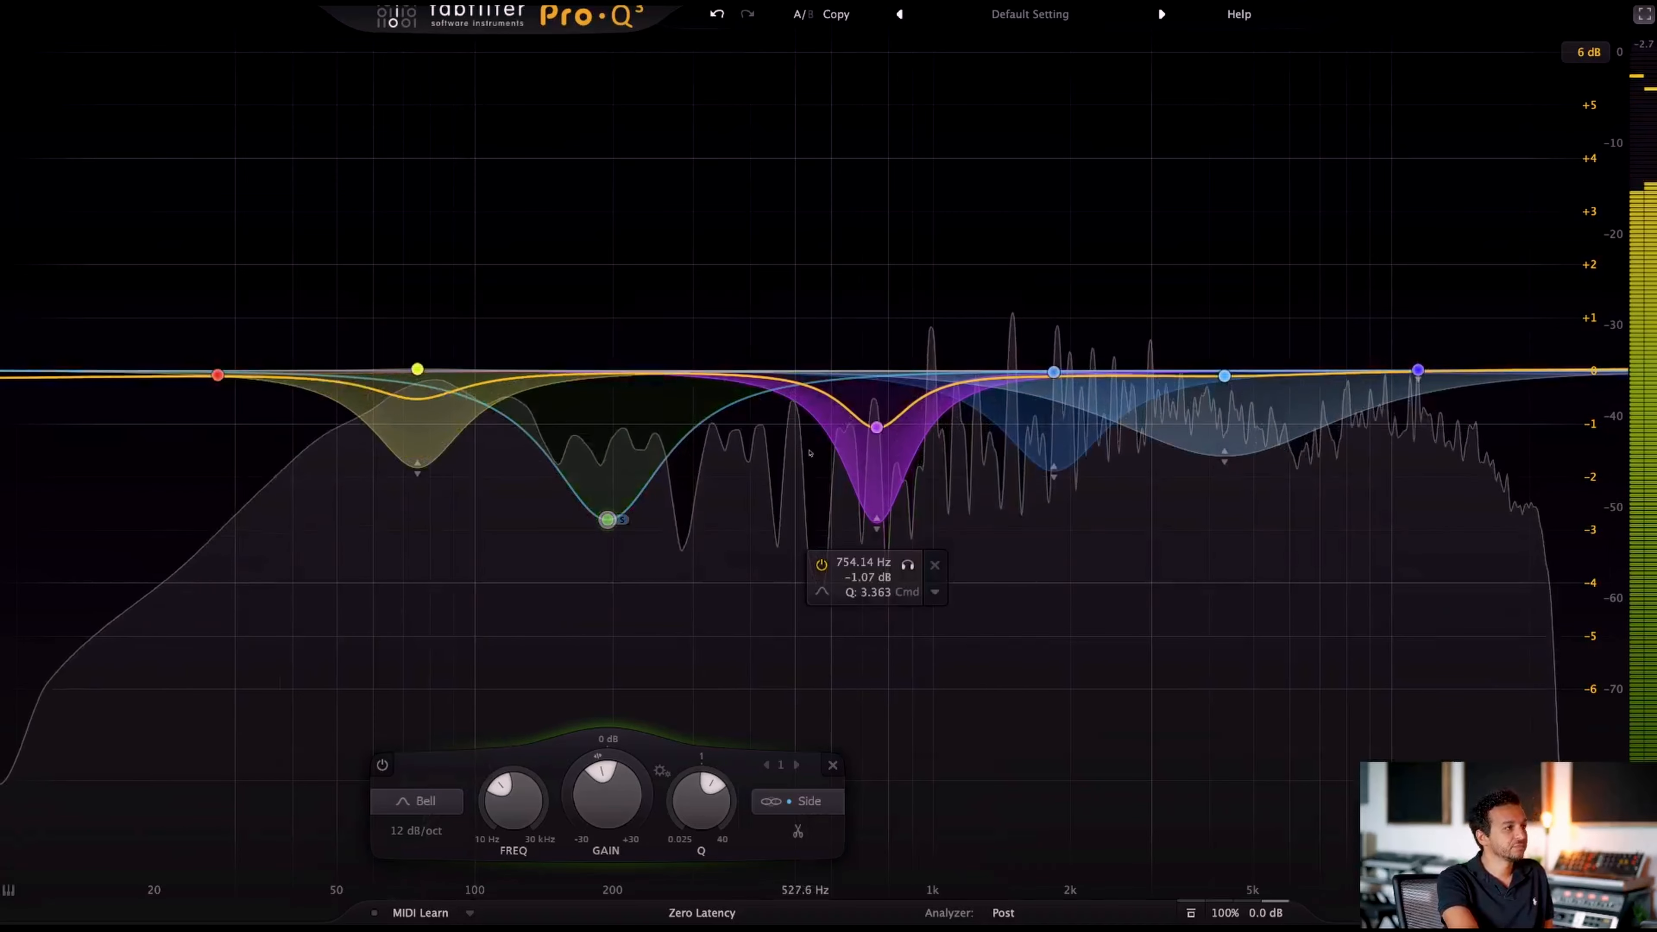
pyautogui.moveTo(908, 565); pyautogui.dragTo(907, 566)
pyautogui.moveTo(1226, 477)
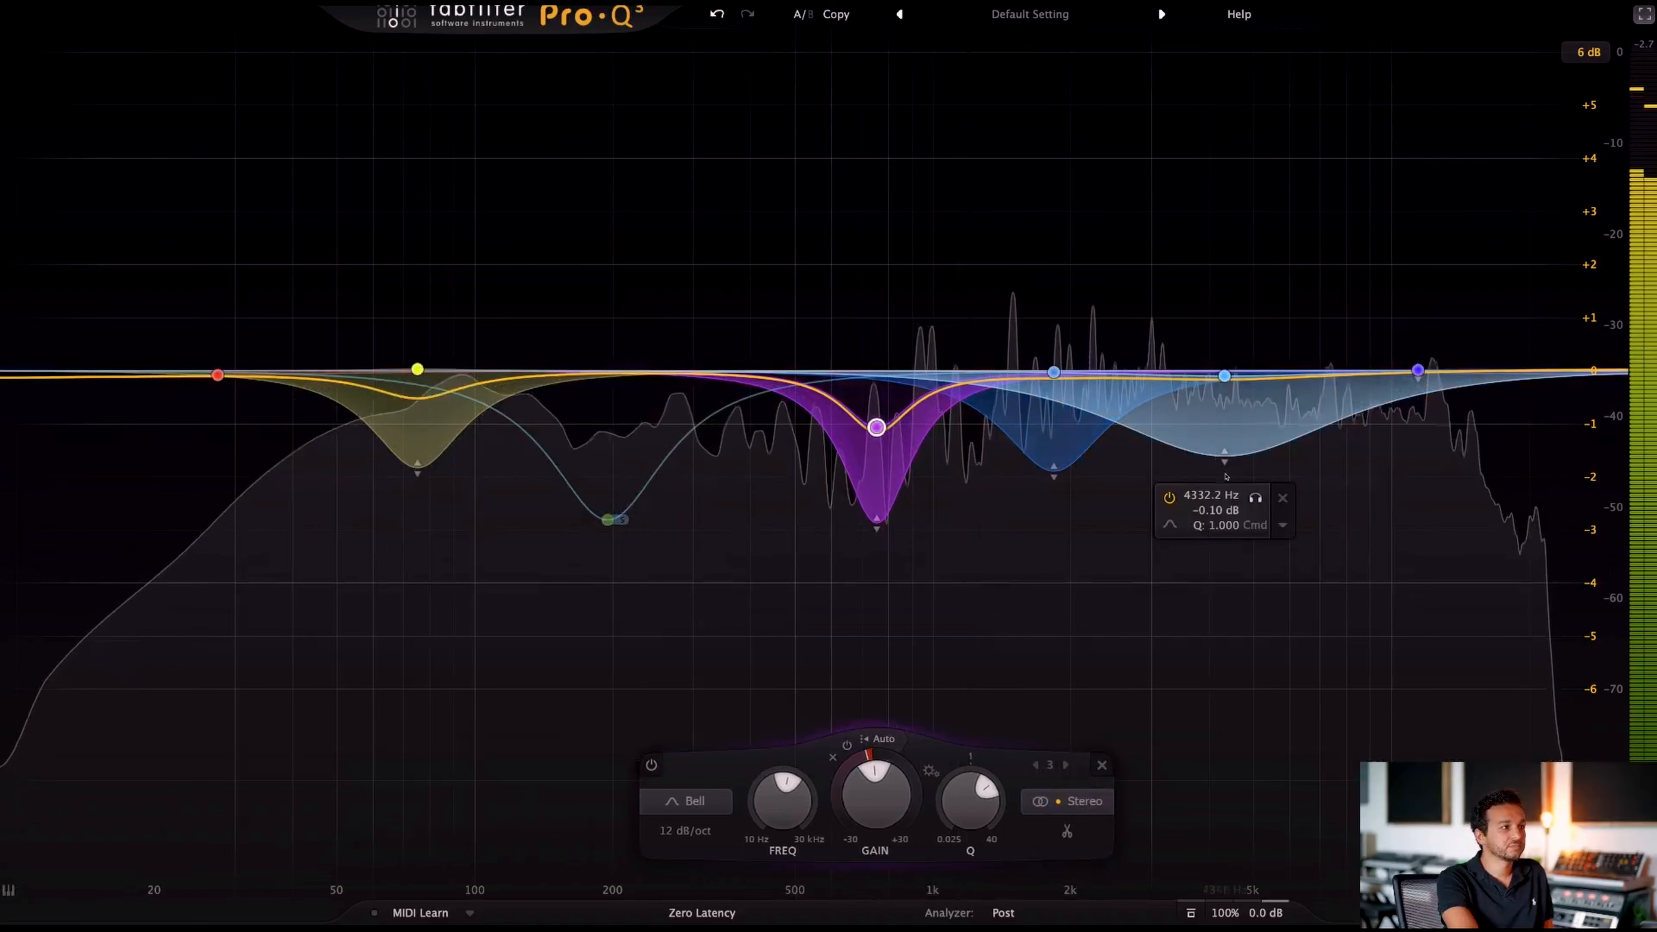
pyautogui.moveTo(1257, 498); pyautogui.dragTo(1256, 498)
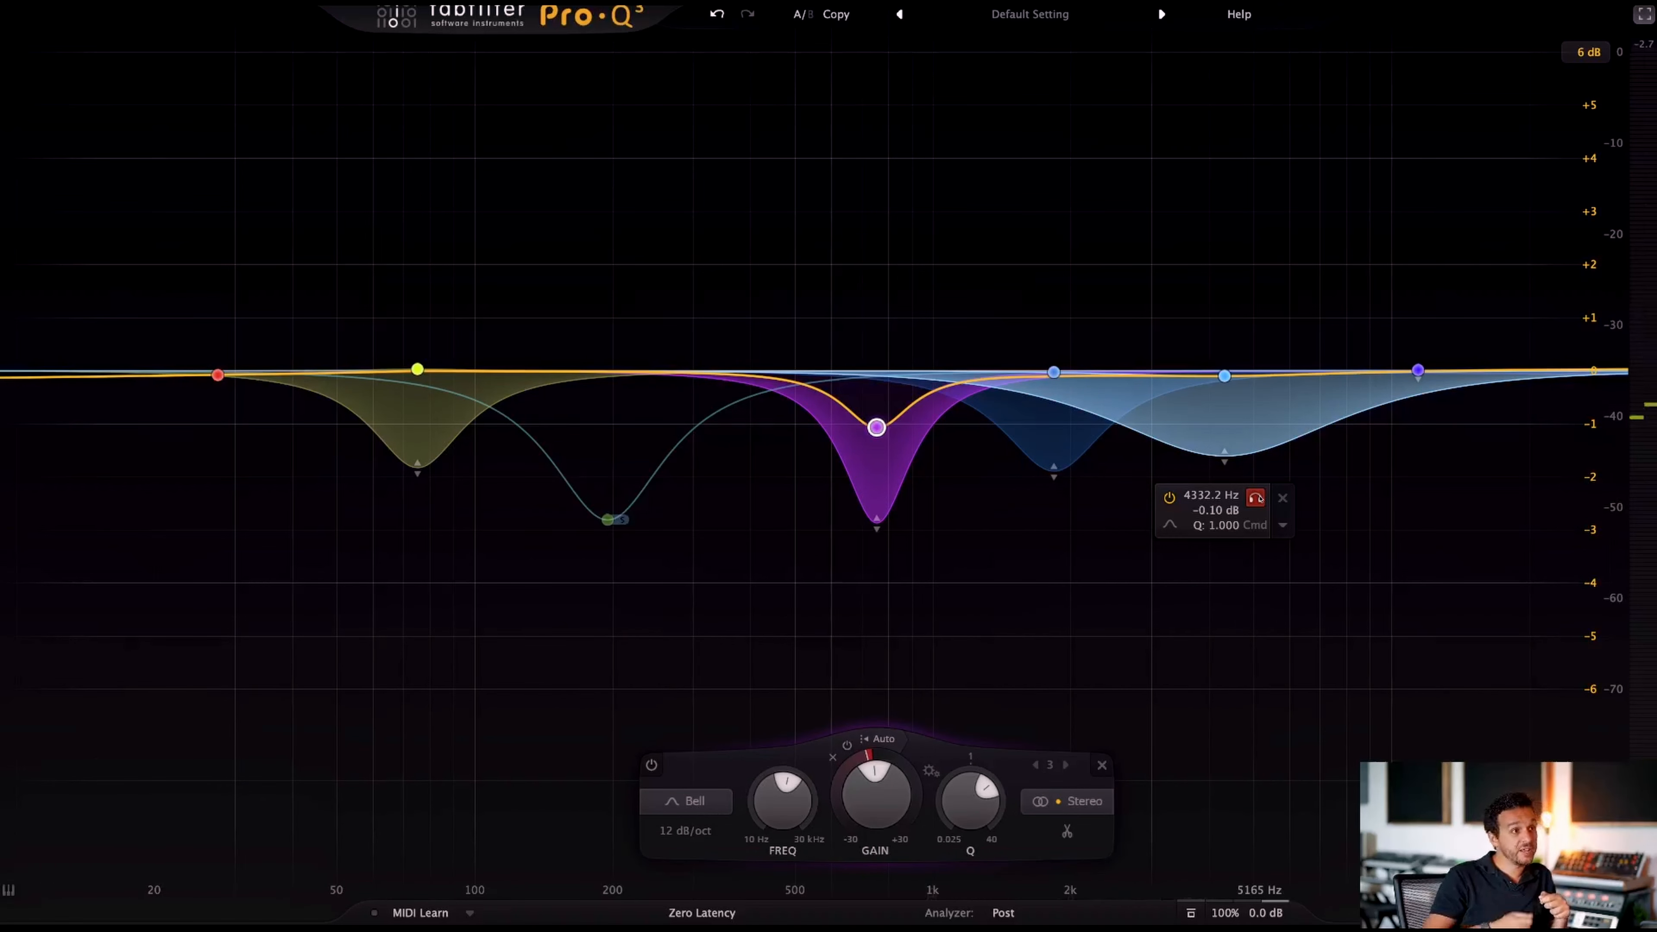
pyautogui.click(1258, 497)
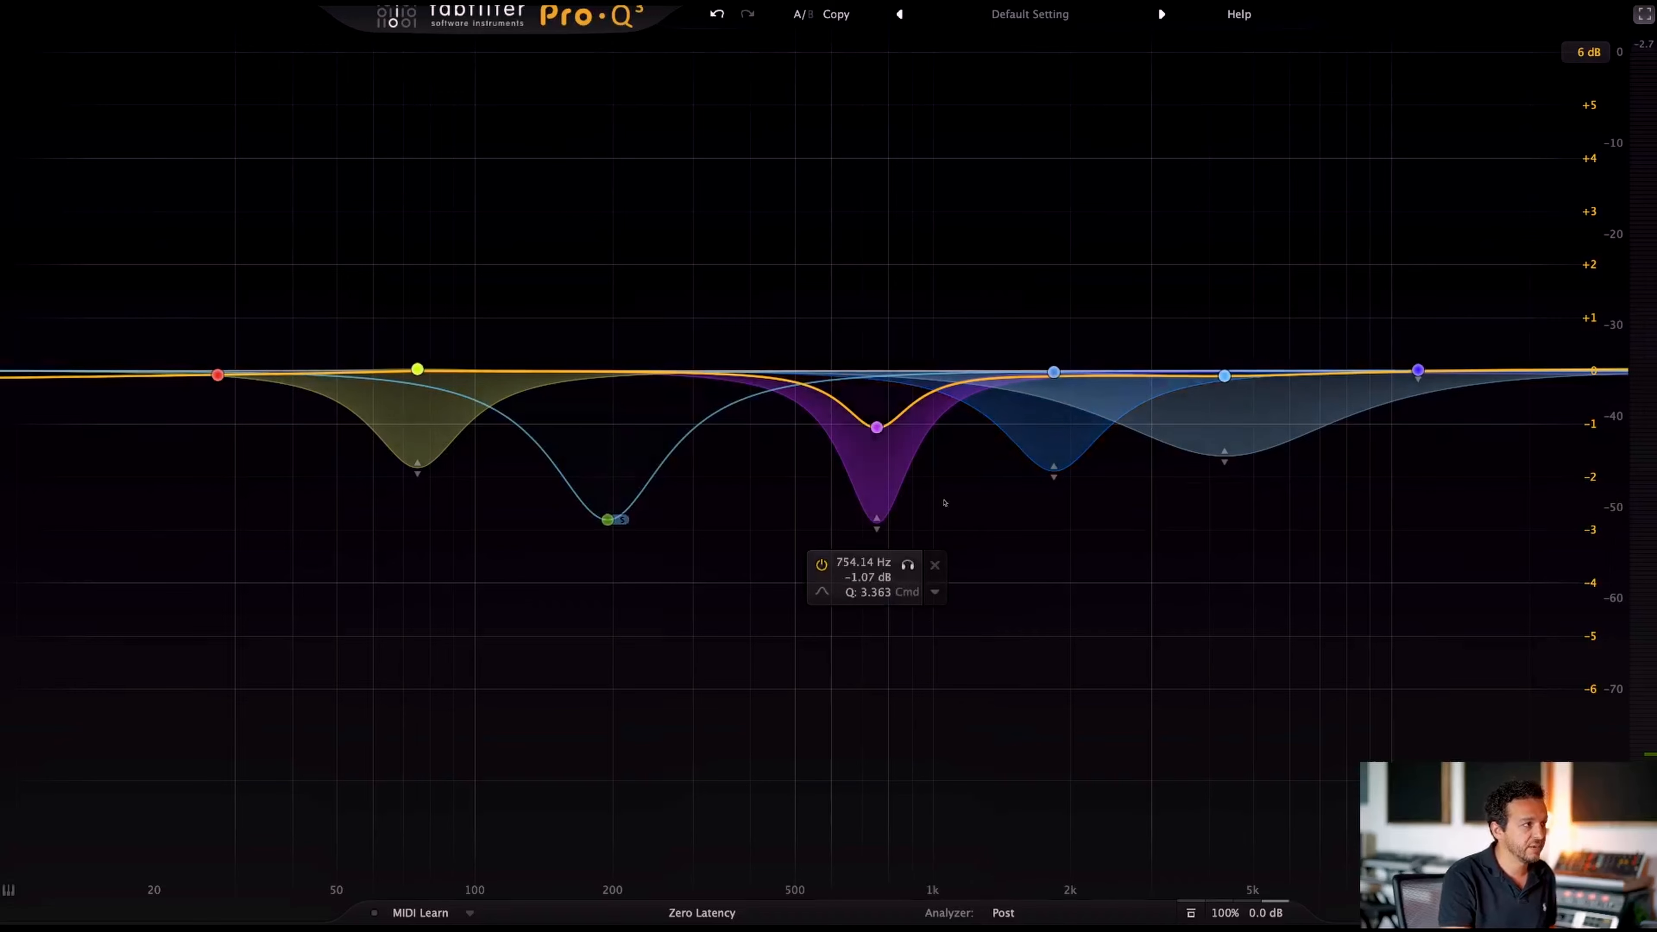
# - Play the mix, grab the spectrum and add a dynamic bell band at 2887.9 Hz with -0.02 dB gain and a Q of 1.000
pyautogui.press('space')
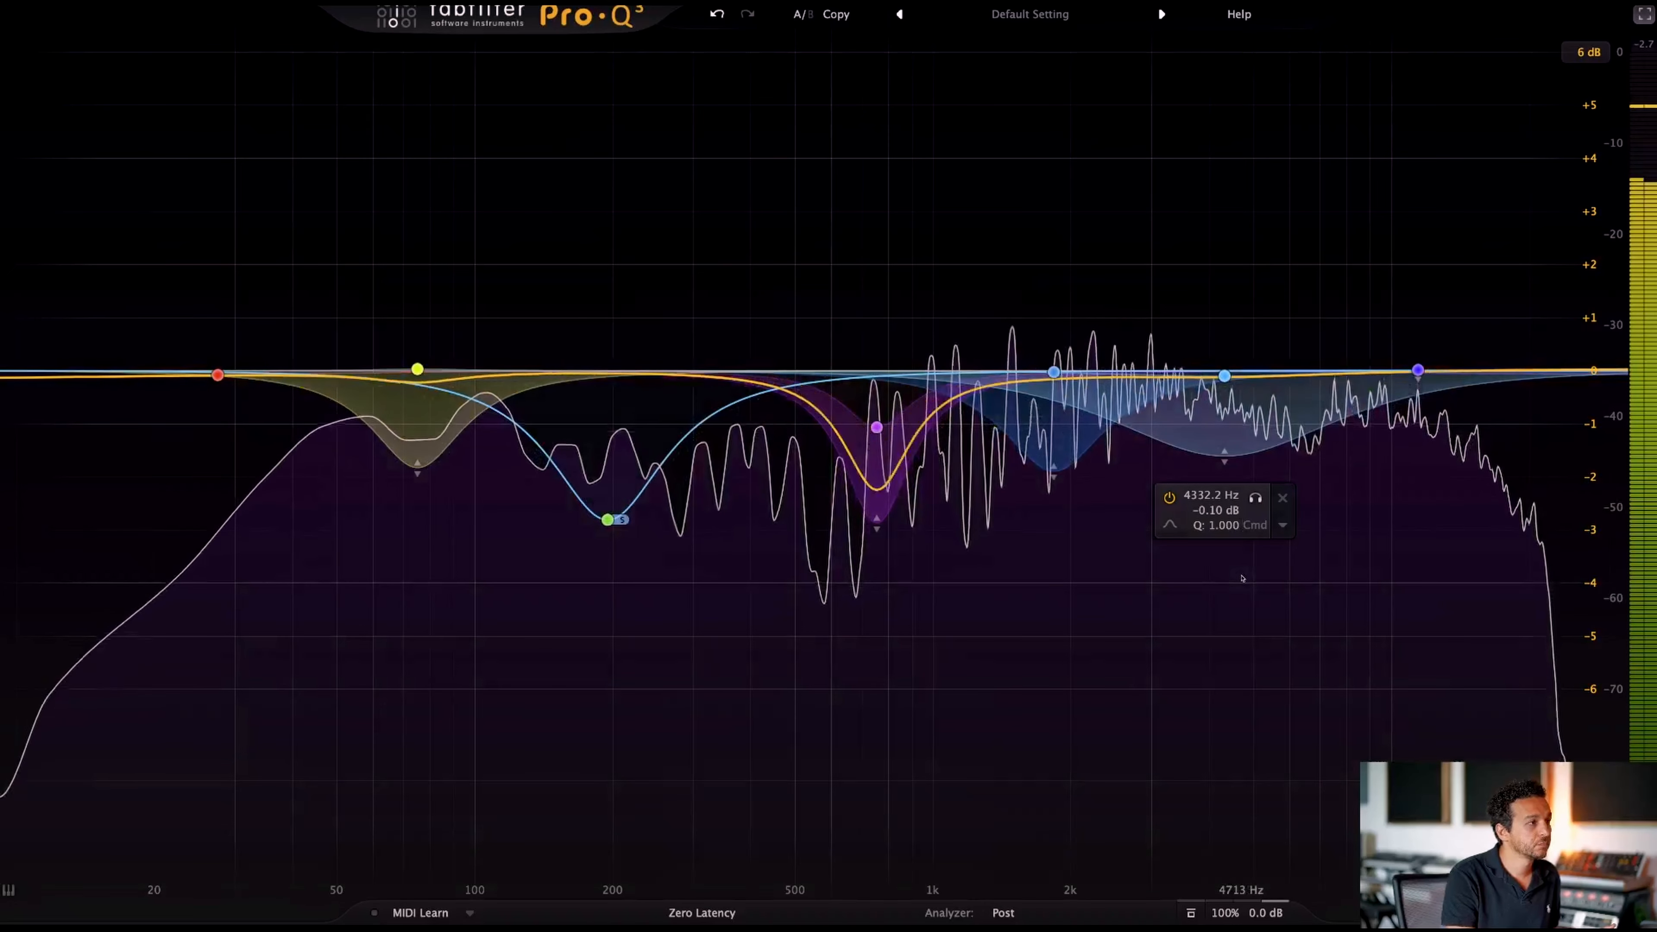
pyautogui.moveTo(1243, 578); pyautogui.dragTo(1242, 578)
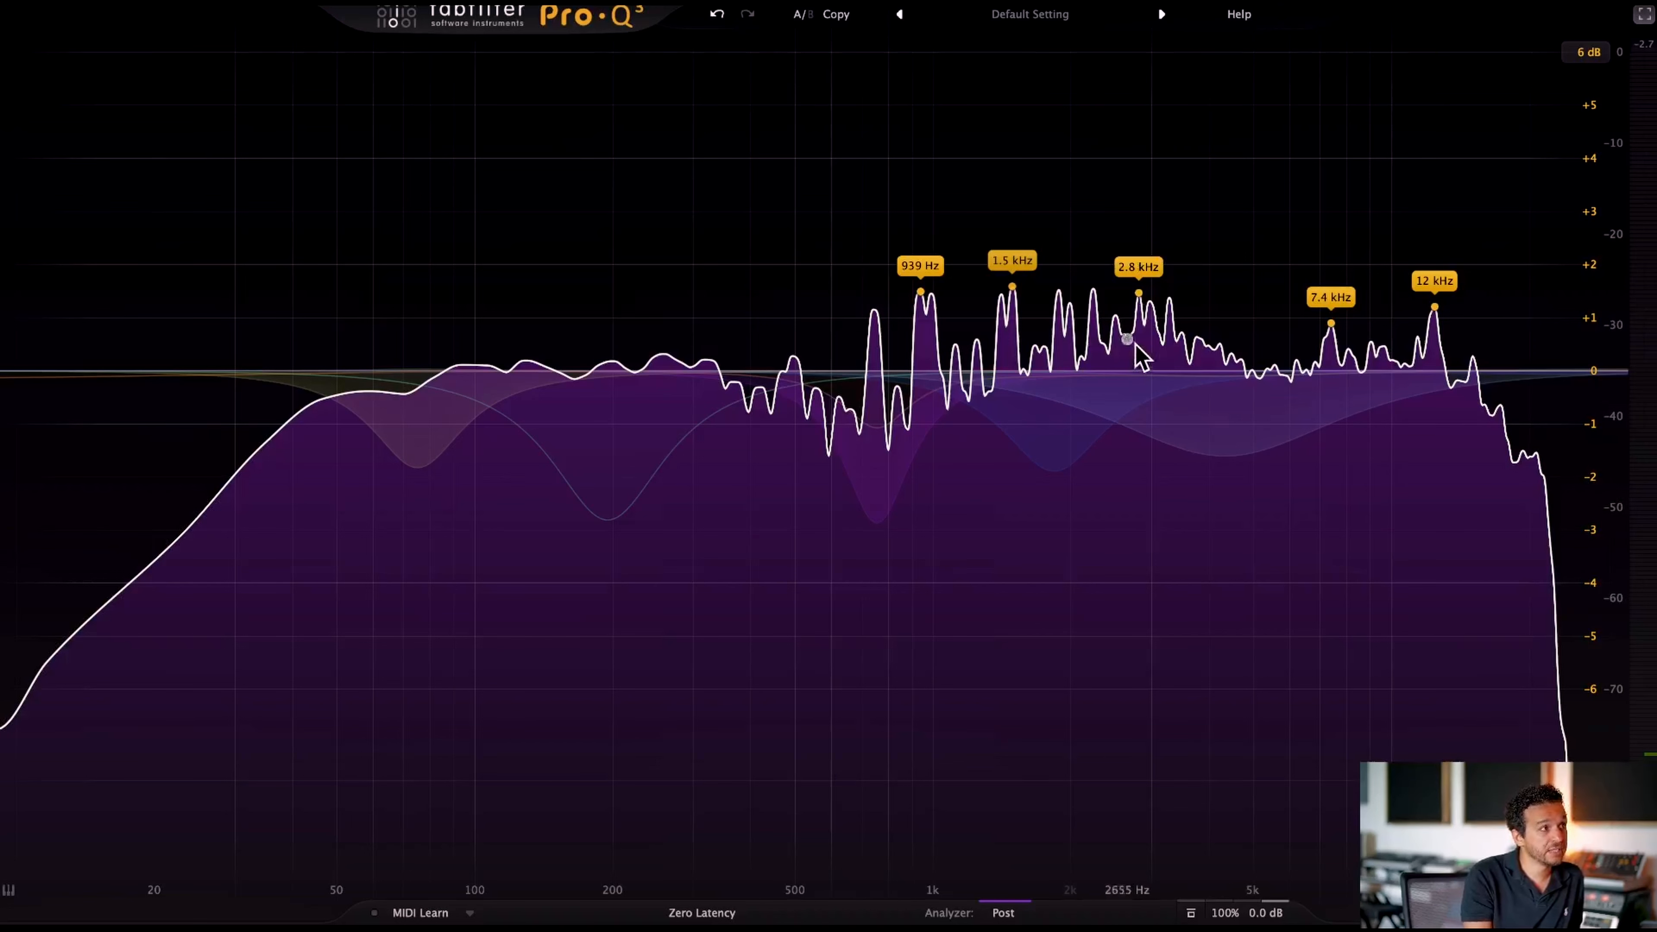
pyautogui.click(1144, 372)
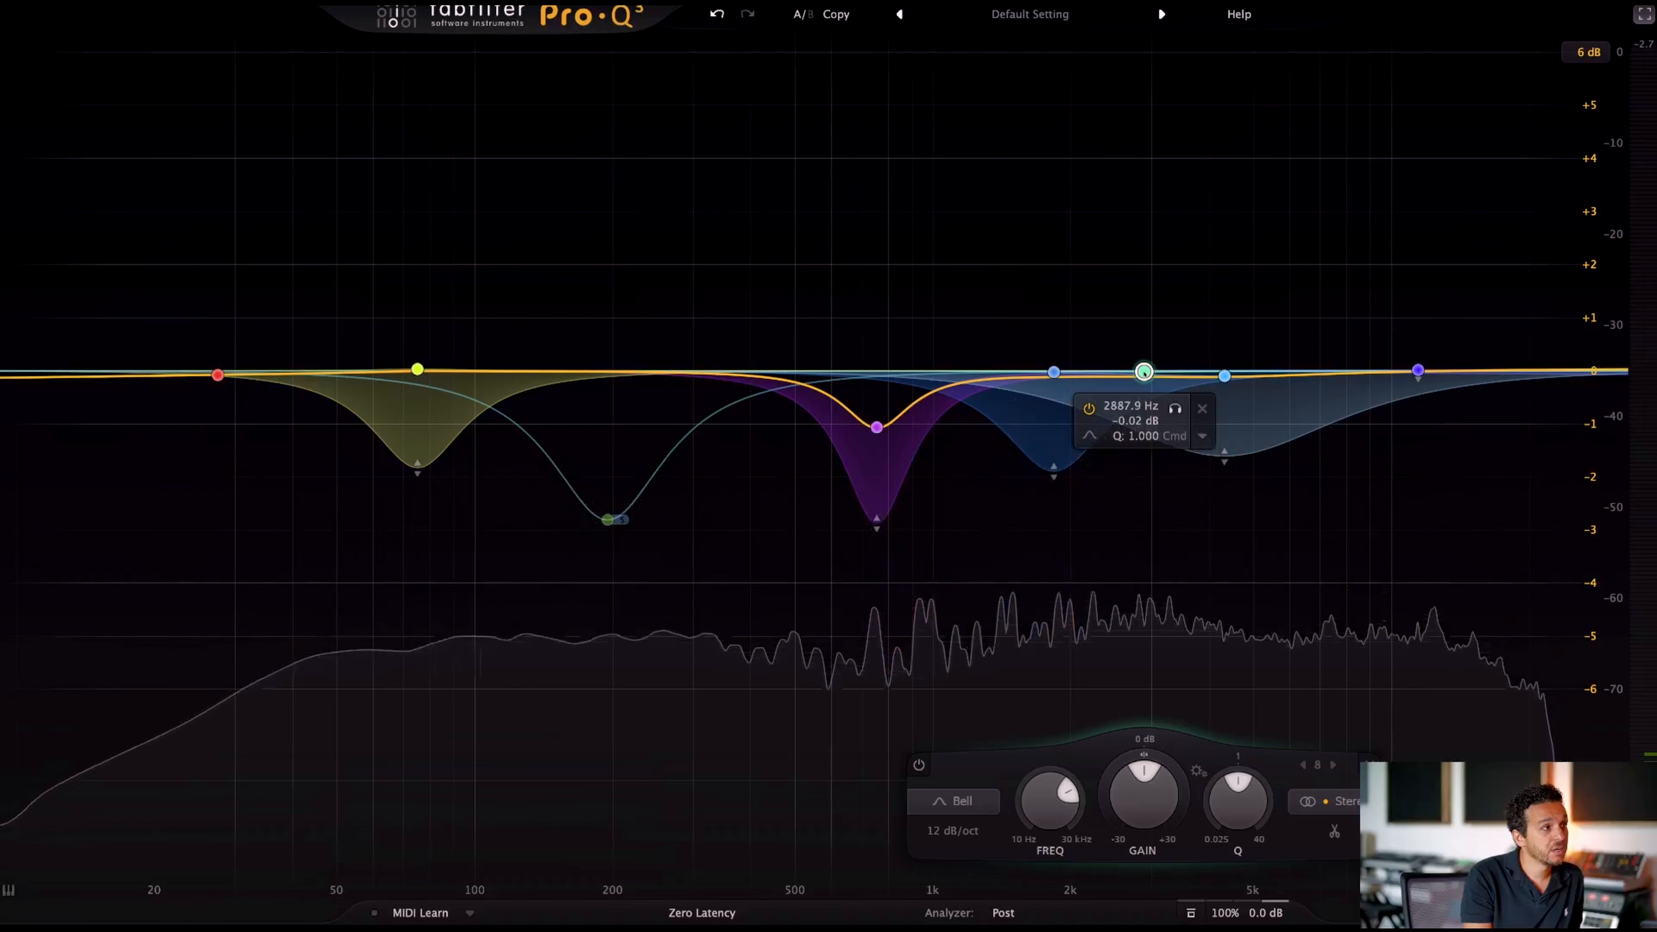
pyautogui.rightClick(1144, 372)
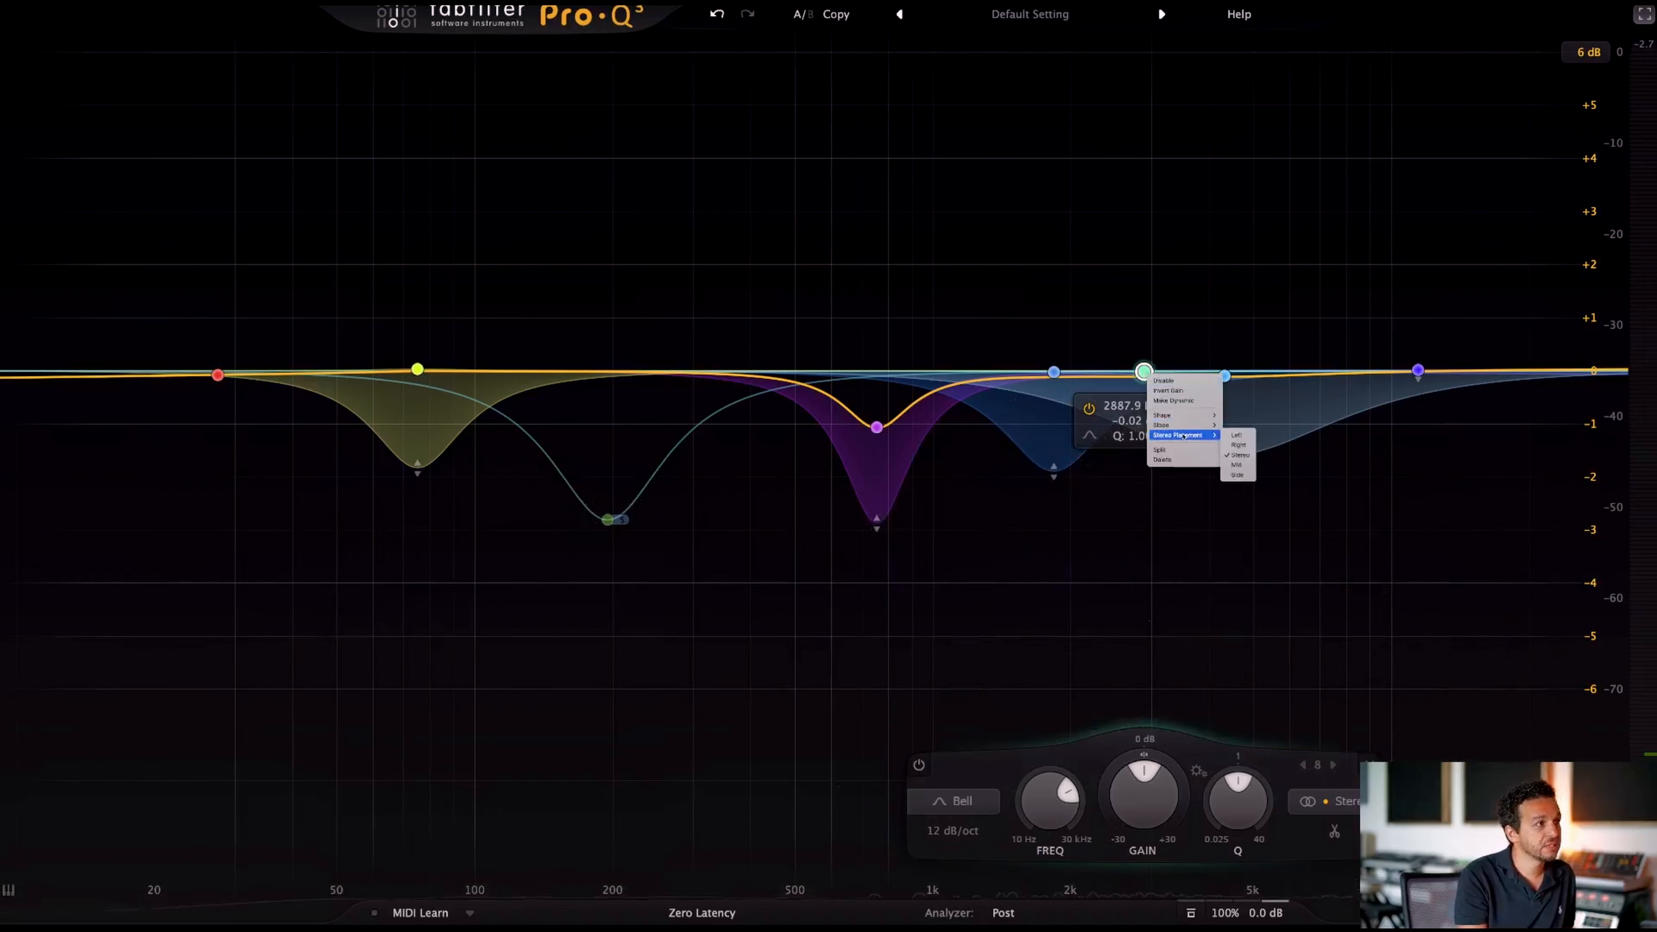
pyautogui.click(1152, 400)
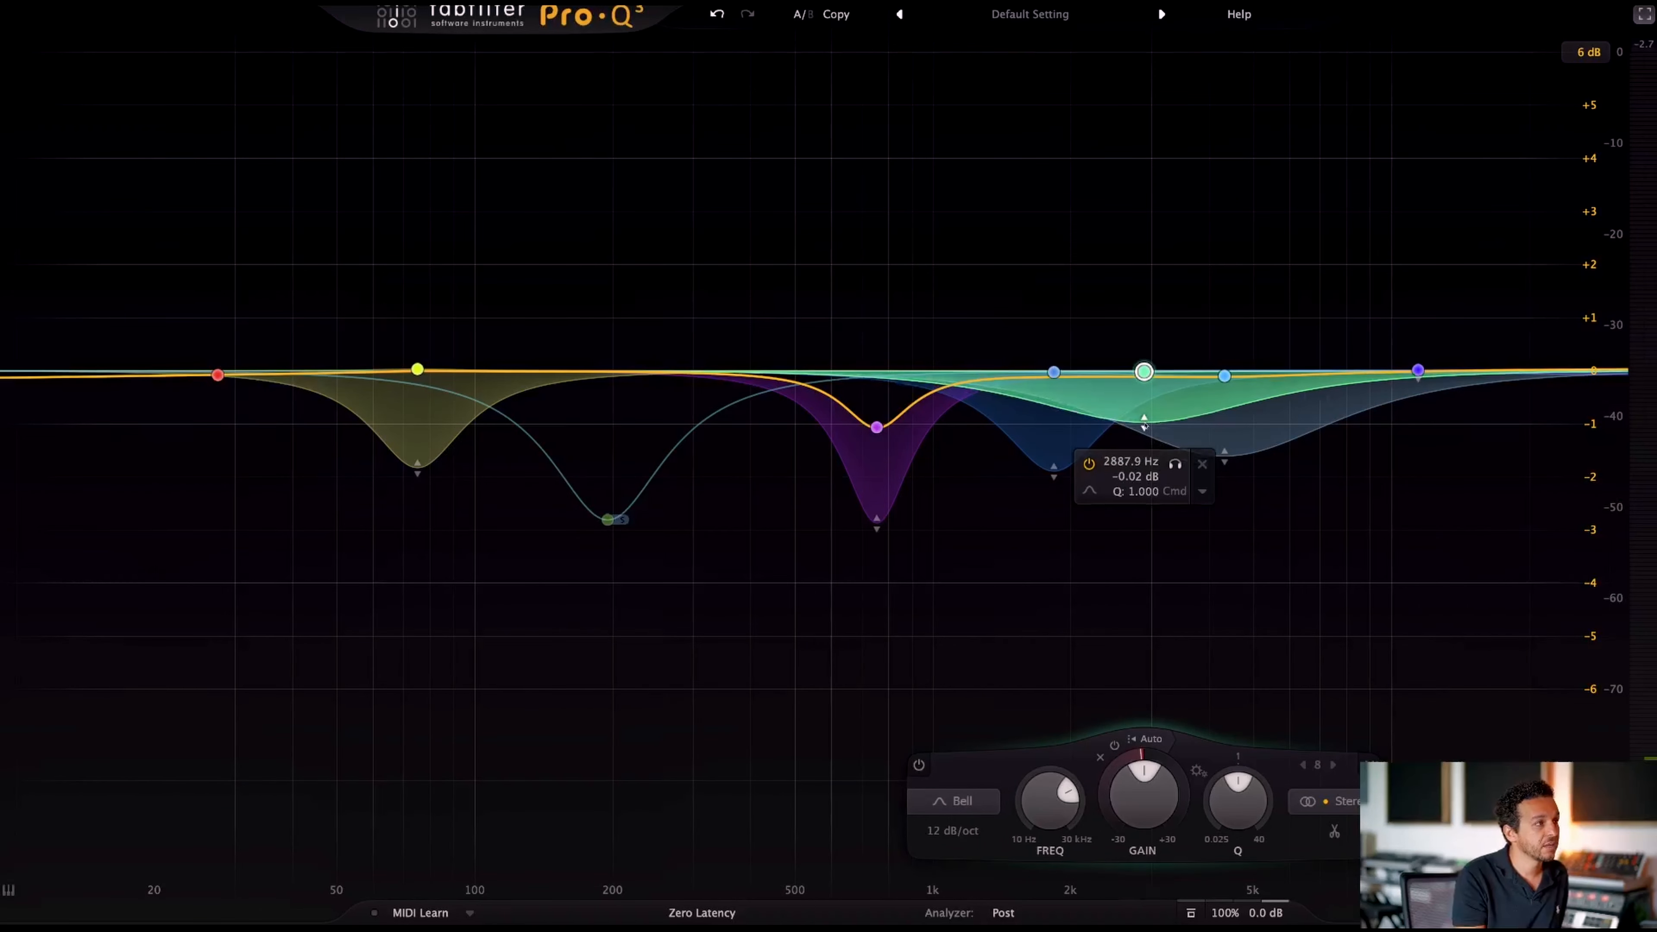
# - Narrow the 2887.9 Hz dynamic bell to a Q of 3.468, deepen its dynamic range to about -1.2 dB and play the mix
pyautogui.scroll(10, 1147, 387)
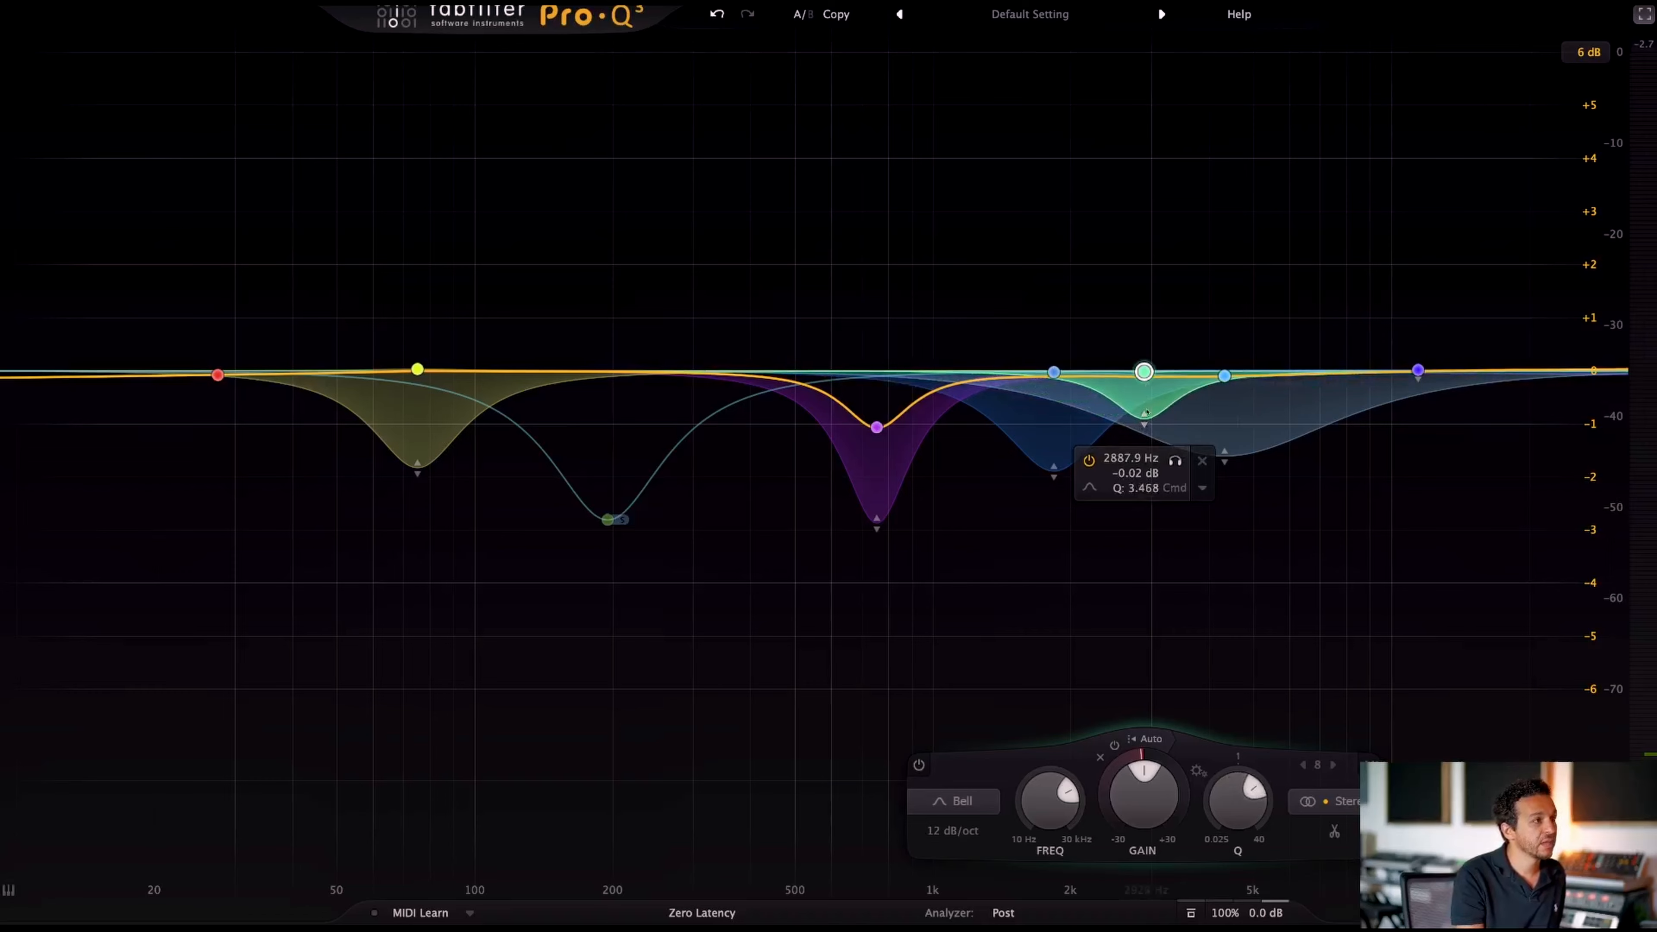
pyautogui.moveTo(1147, 425); pyautogui.dragTo(1146, 443)
pyautogui.press('space')
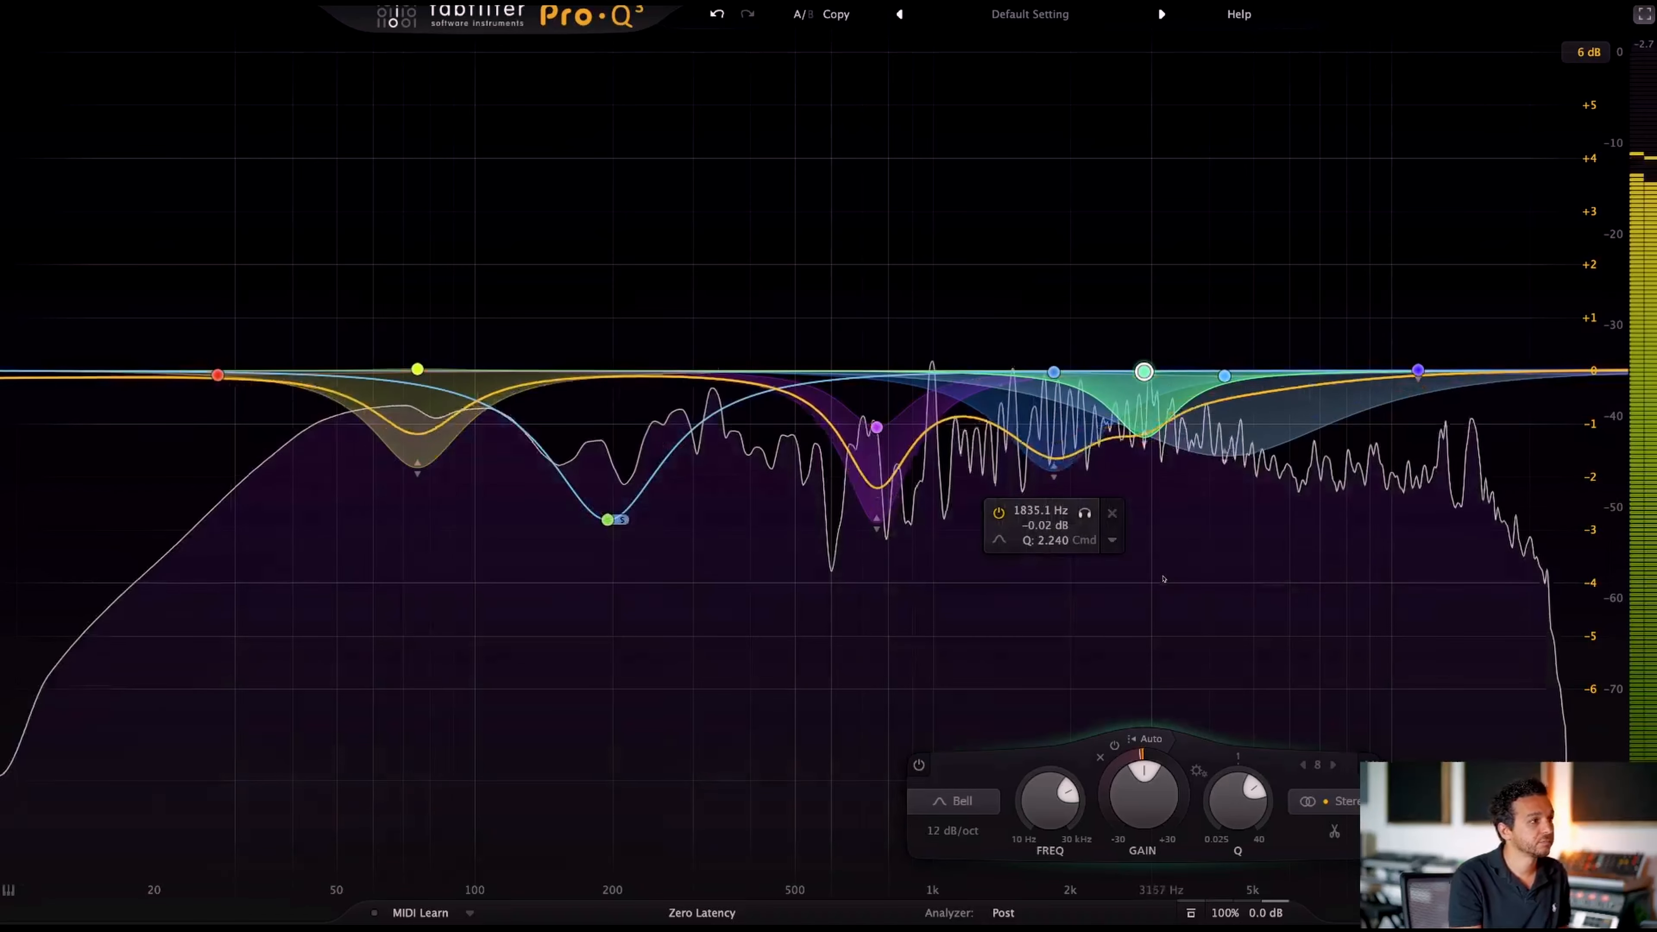
# - Grab the 12 kHz spectrum peak to add a bell at 12506 Hz with -3.33 dB gain and Q 13.71, and play the mix
pyautogui.moveTo(1163, 580)
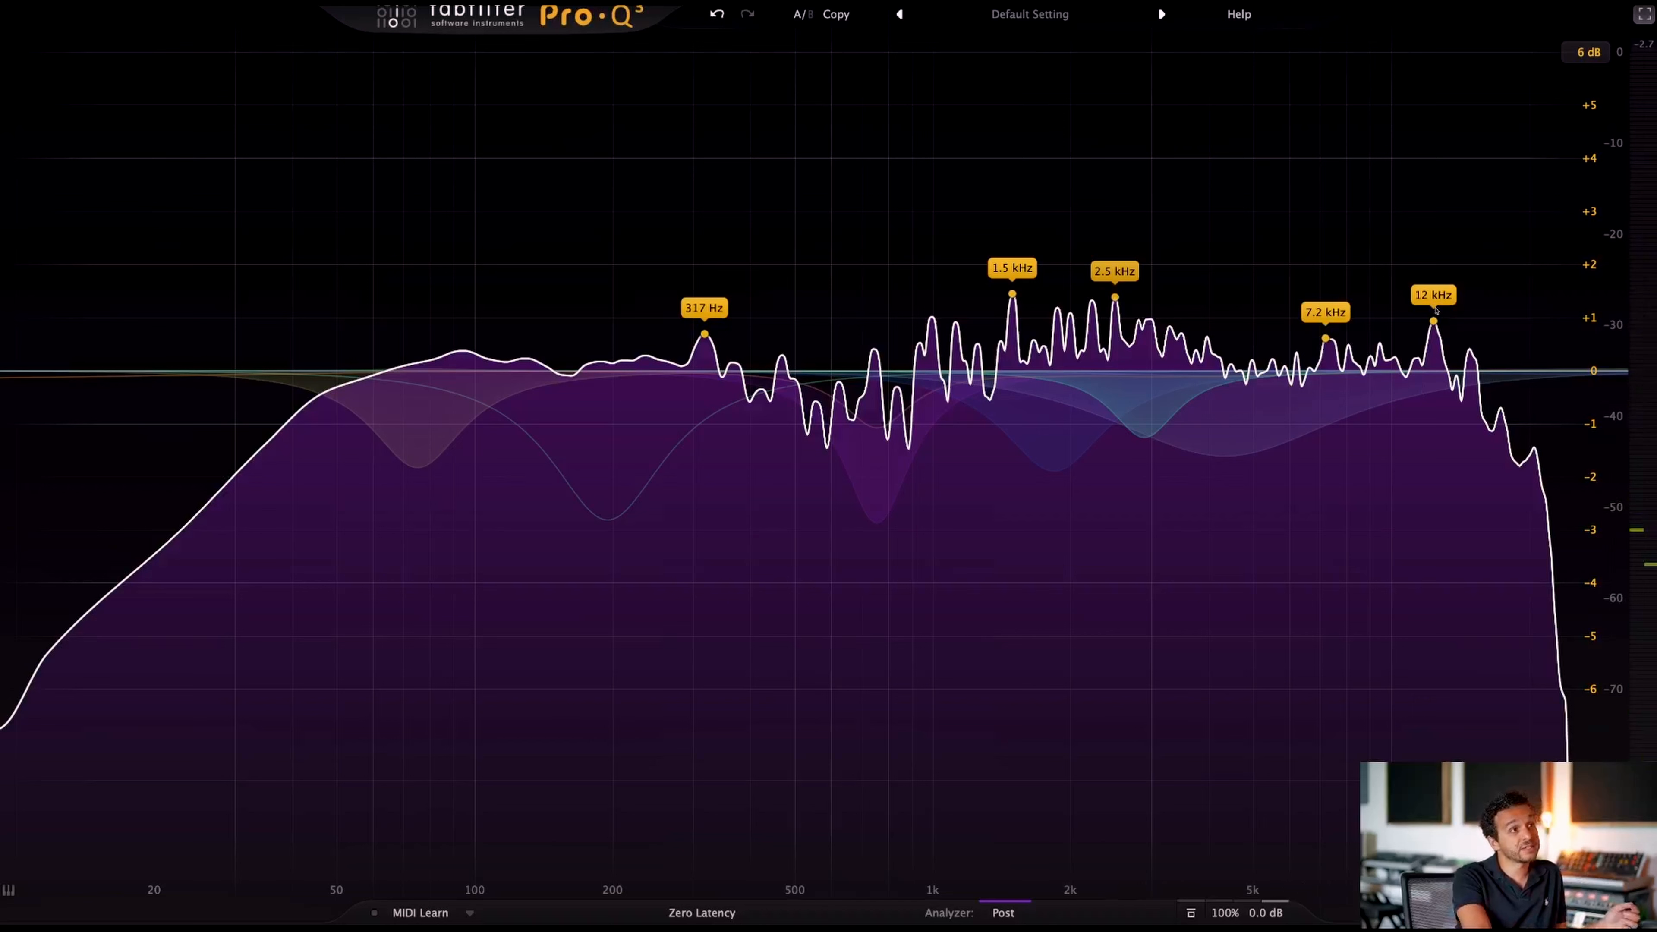
pyautogui.moveTo(1433, 321); pyautogui.dragTo(1433, 359)
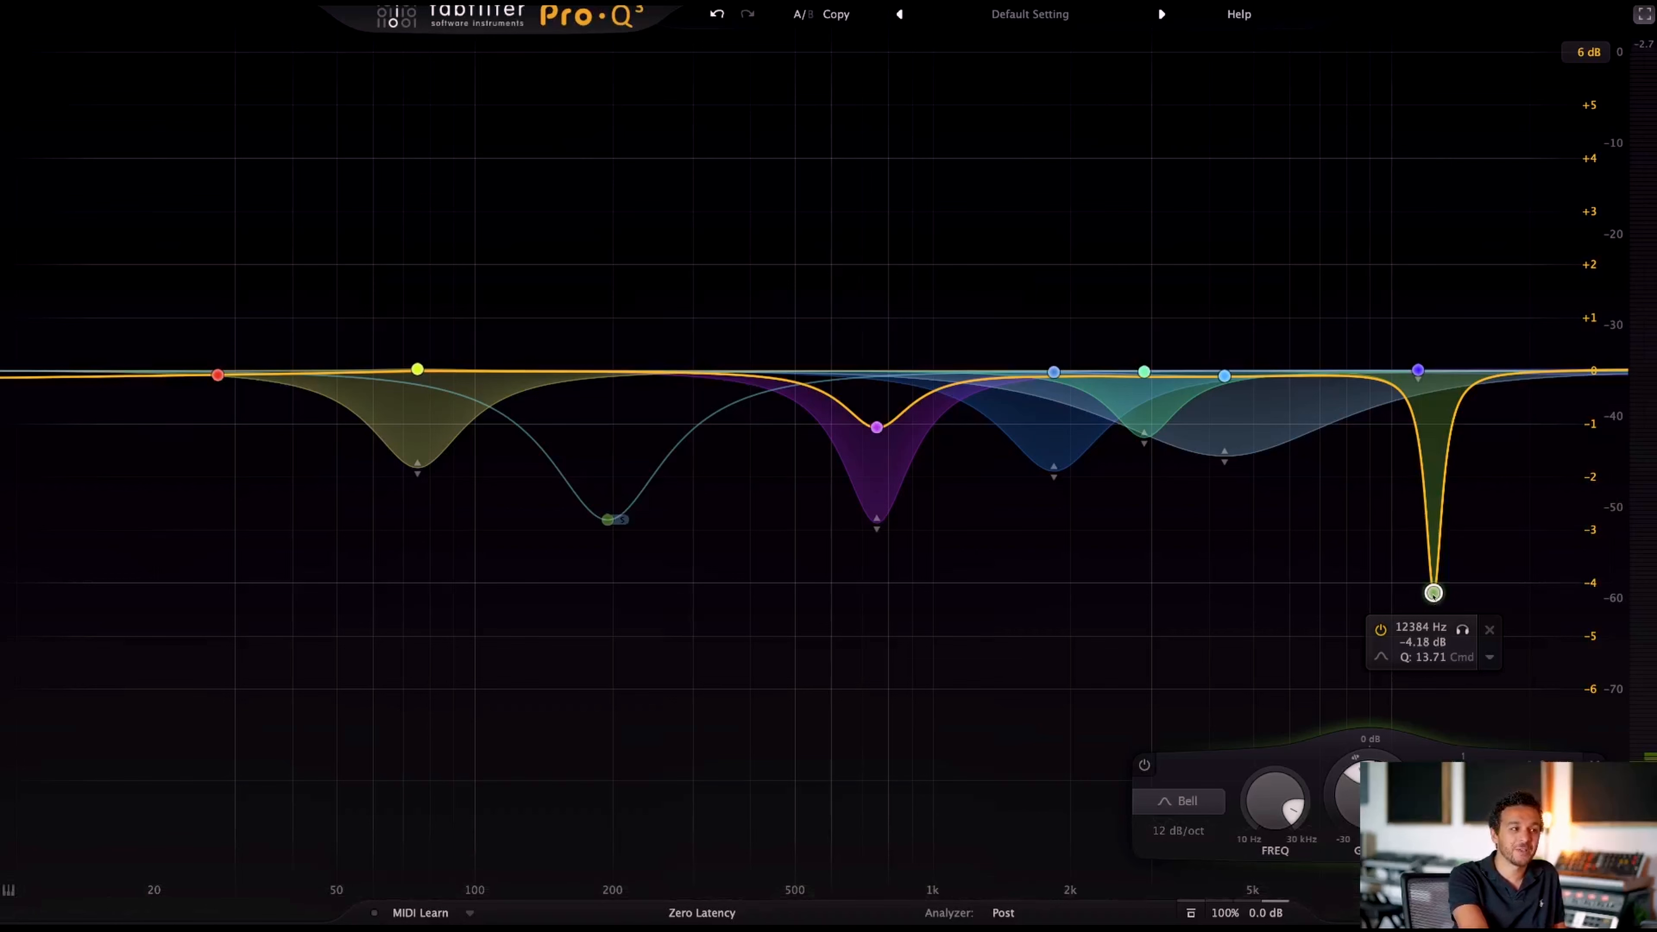
pyautogui.moveTo(1432, 592); pyautogui.dragTo(1435, 547)
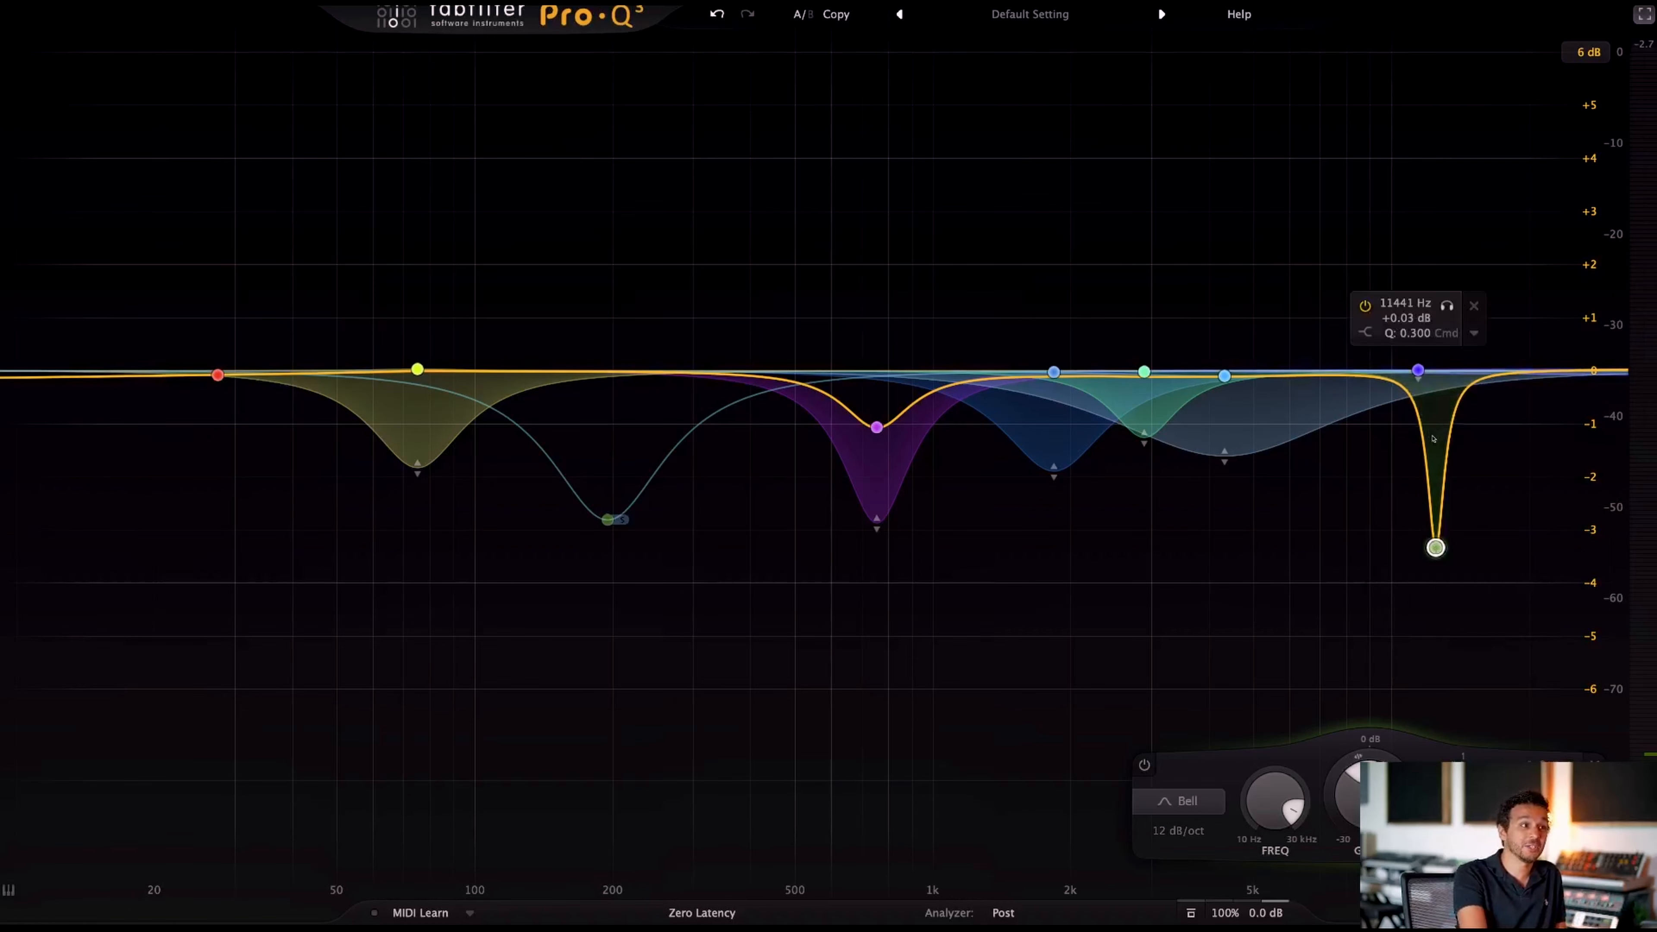
pyautogui.press('space')
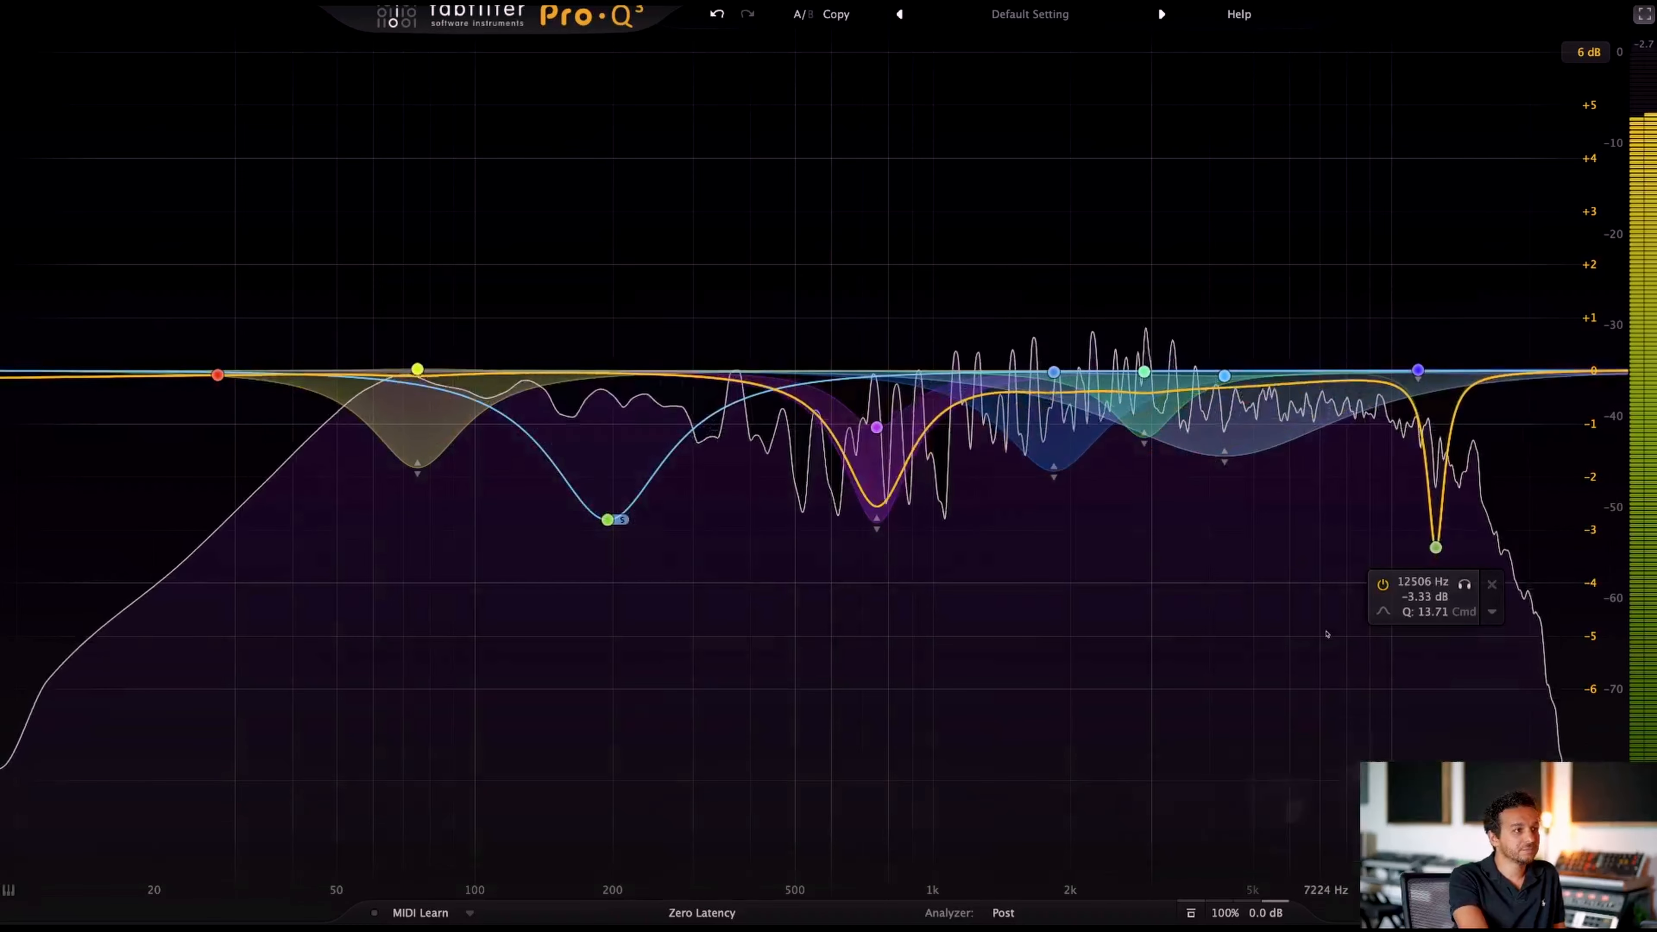
# - Close the bus EQ and open the Piano track's Pro-Q 3 in full-screen mode
pyautogui.moveTo(1326, 634)
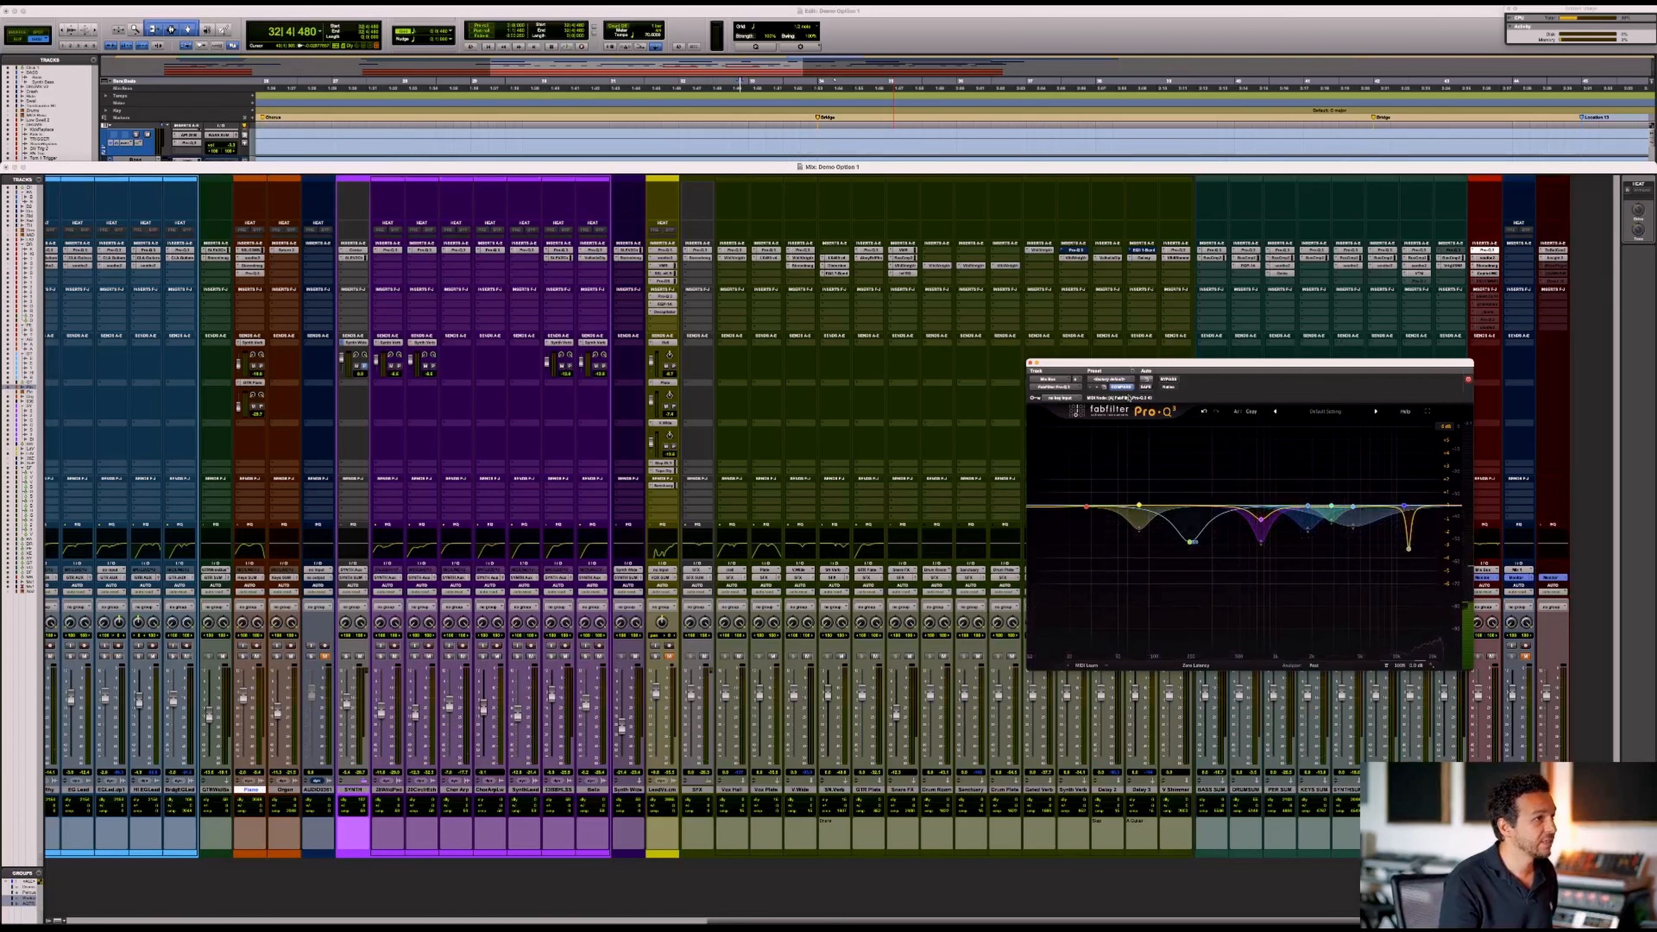
pyautogui.click(1029, 363)
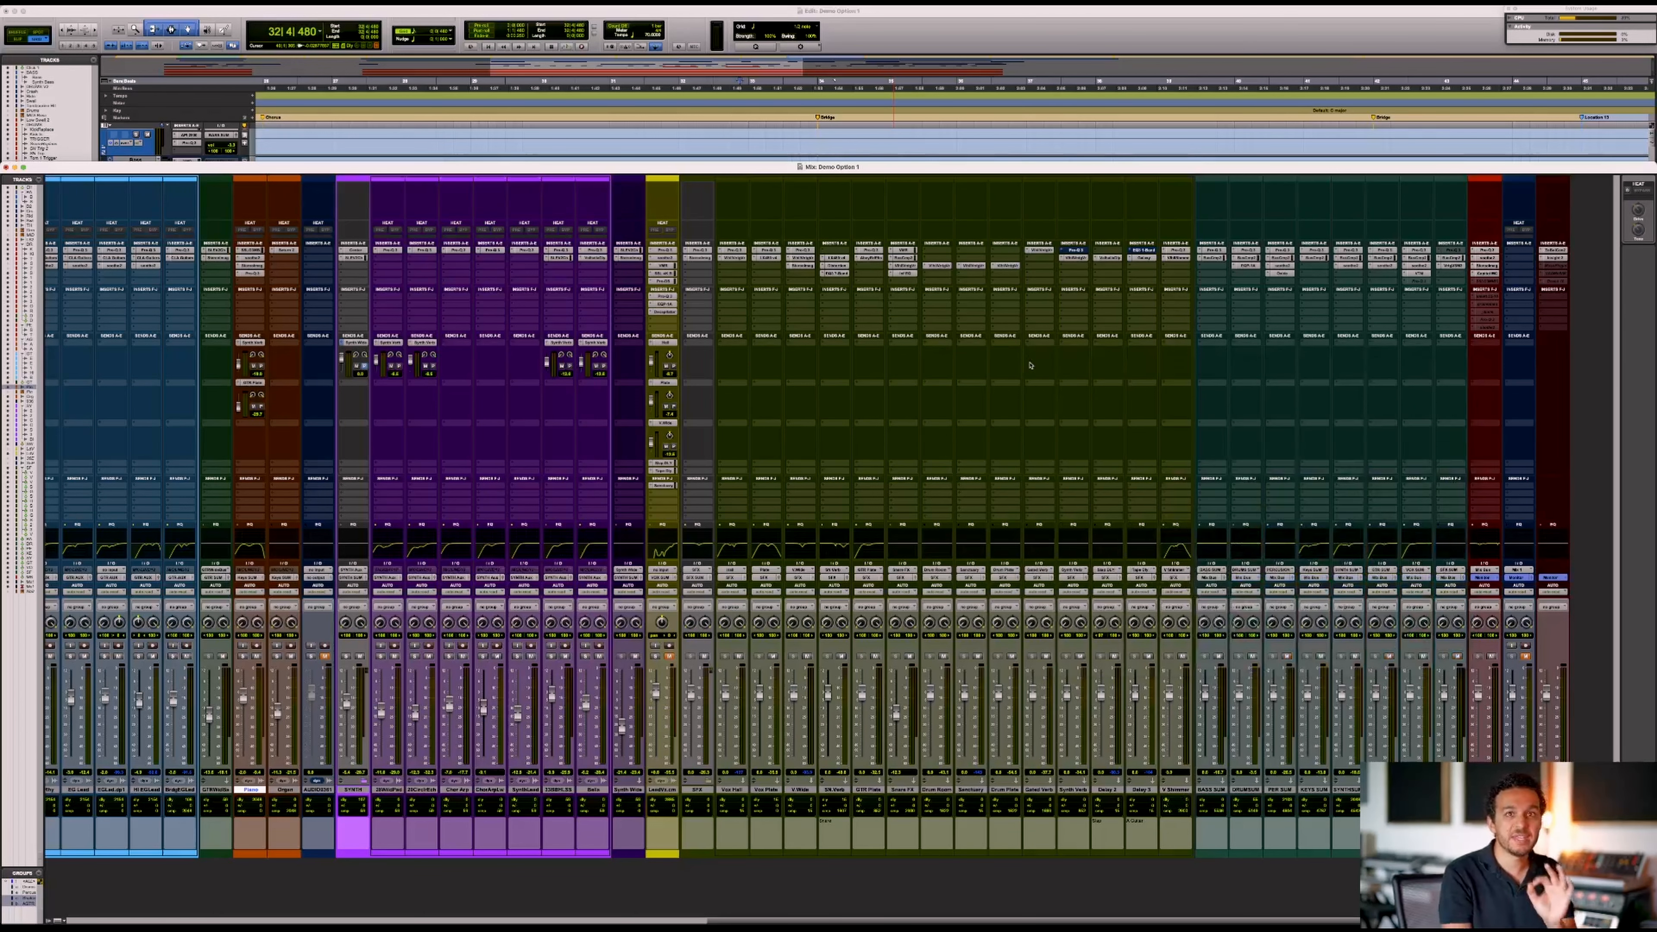
pyautogui.hscroll(-5, 1030, 365)
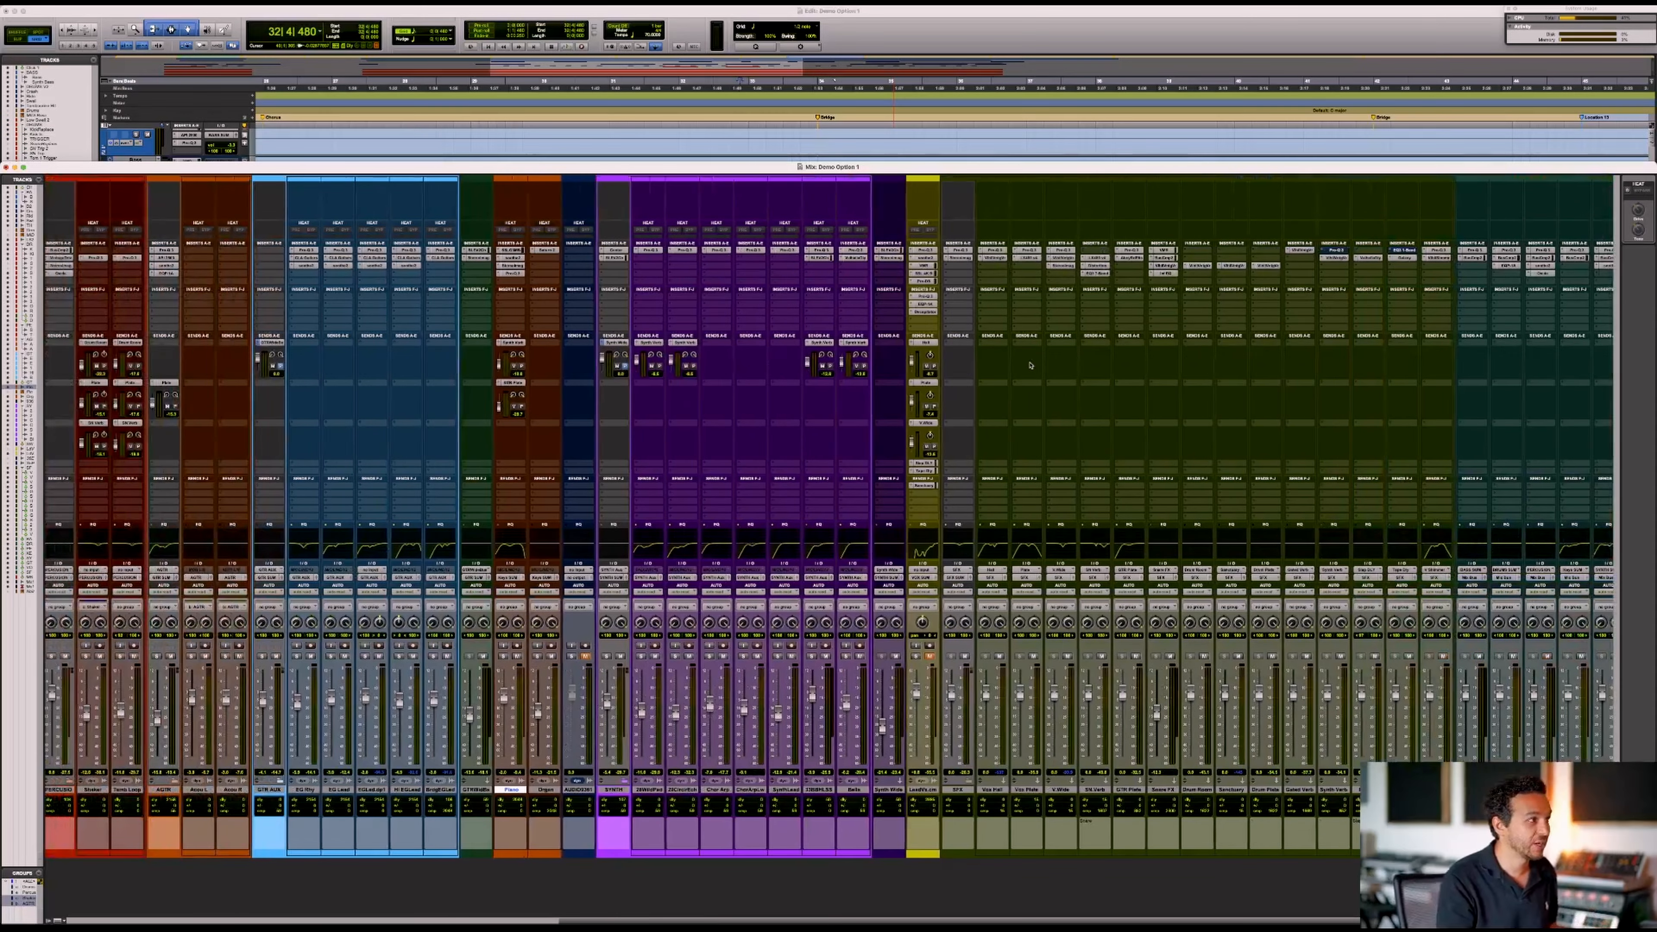
pyautogui.hscroll(-10, 1030, 365)
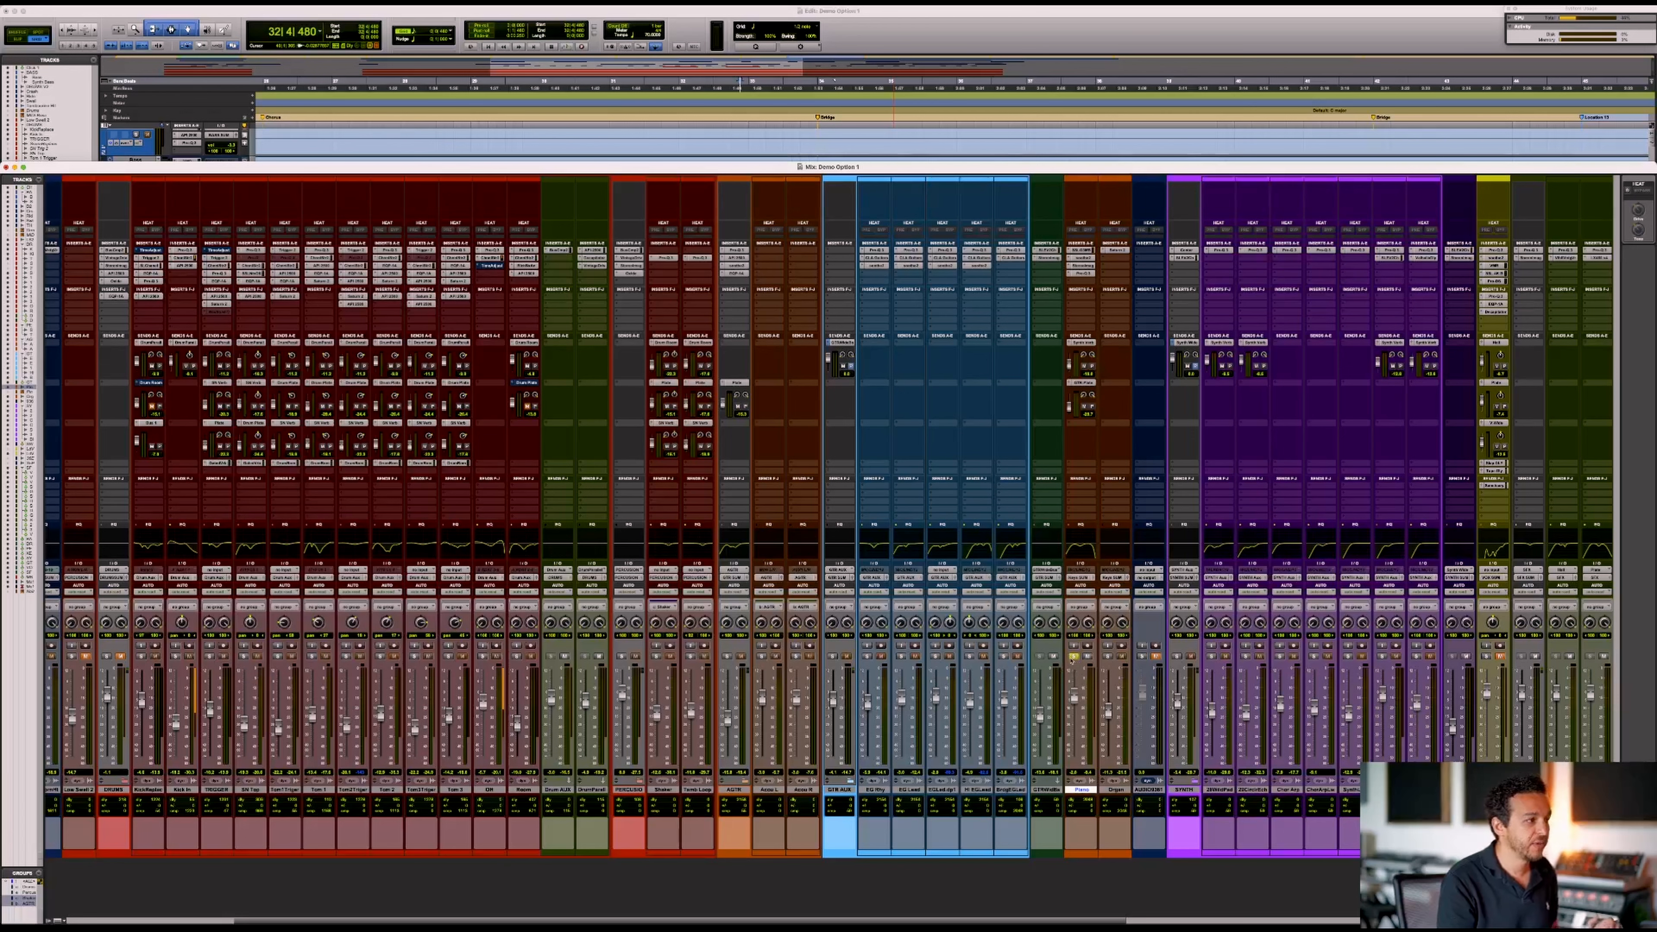
pyautogui.click(1082, 272)
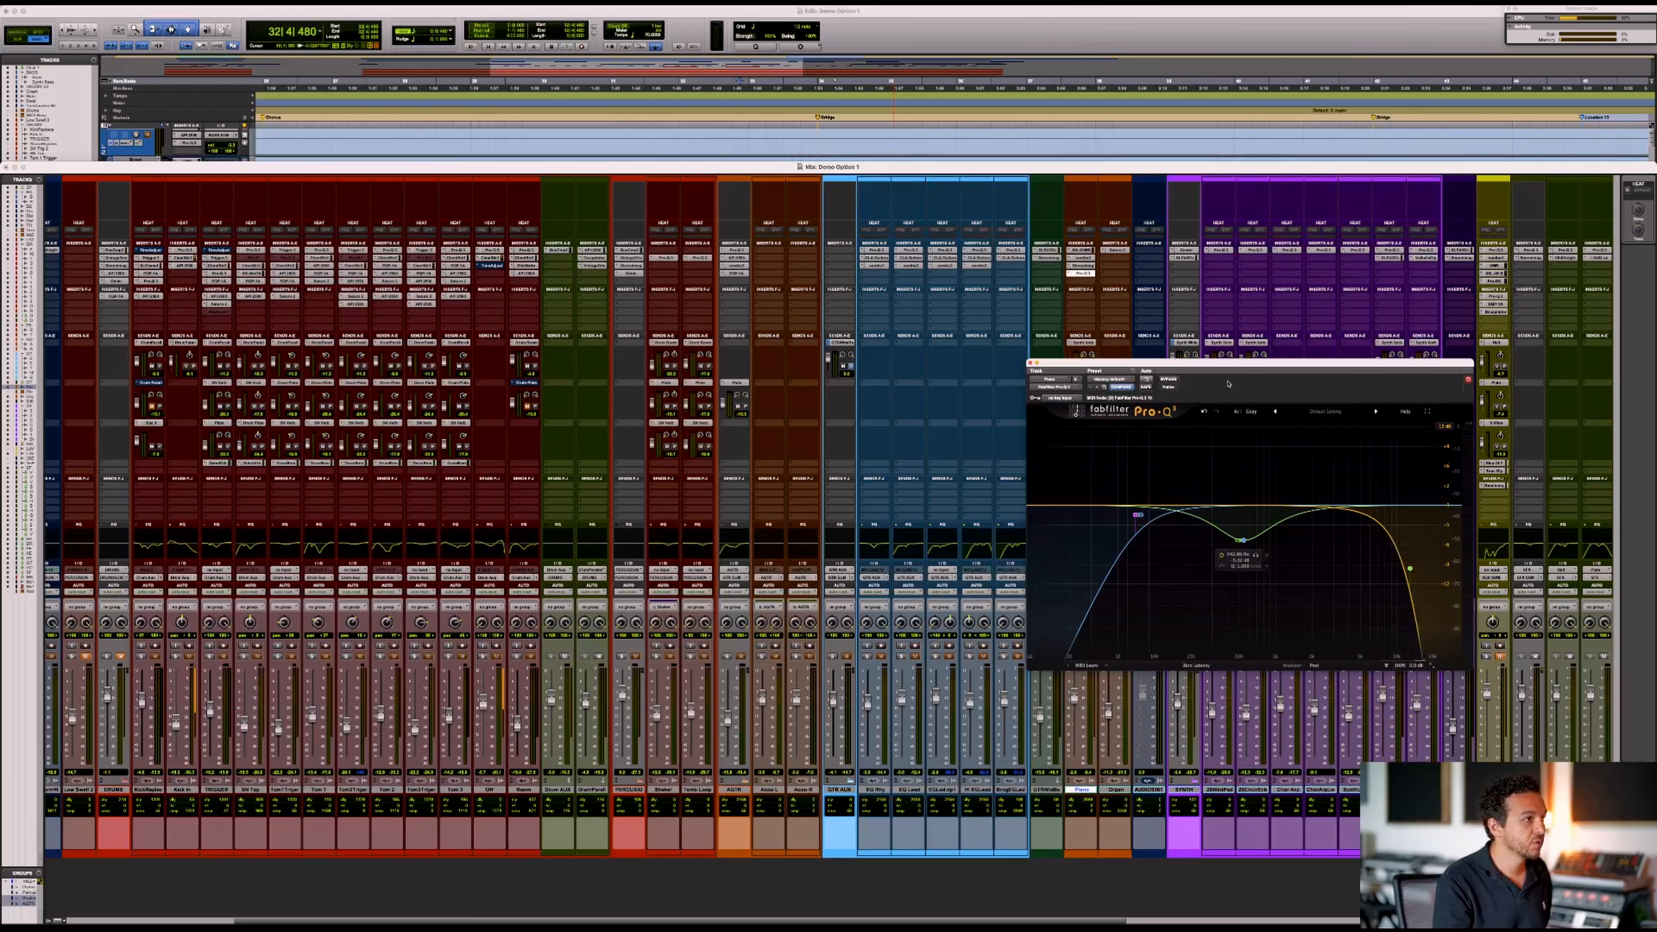
pyautogui.moveTo(1226, 363); pyautogui.dragTo(880, 339)
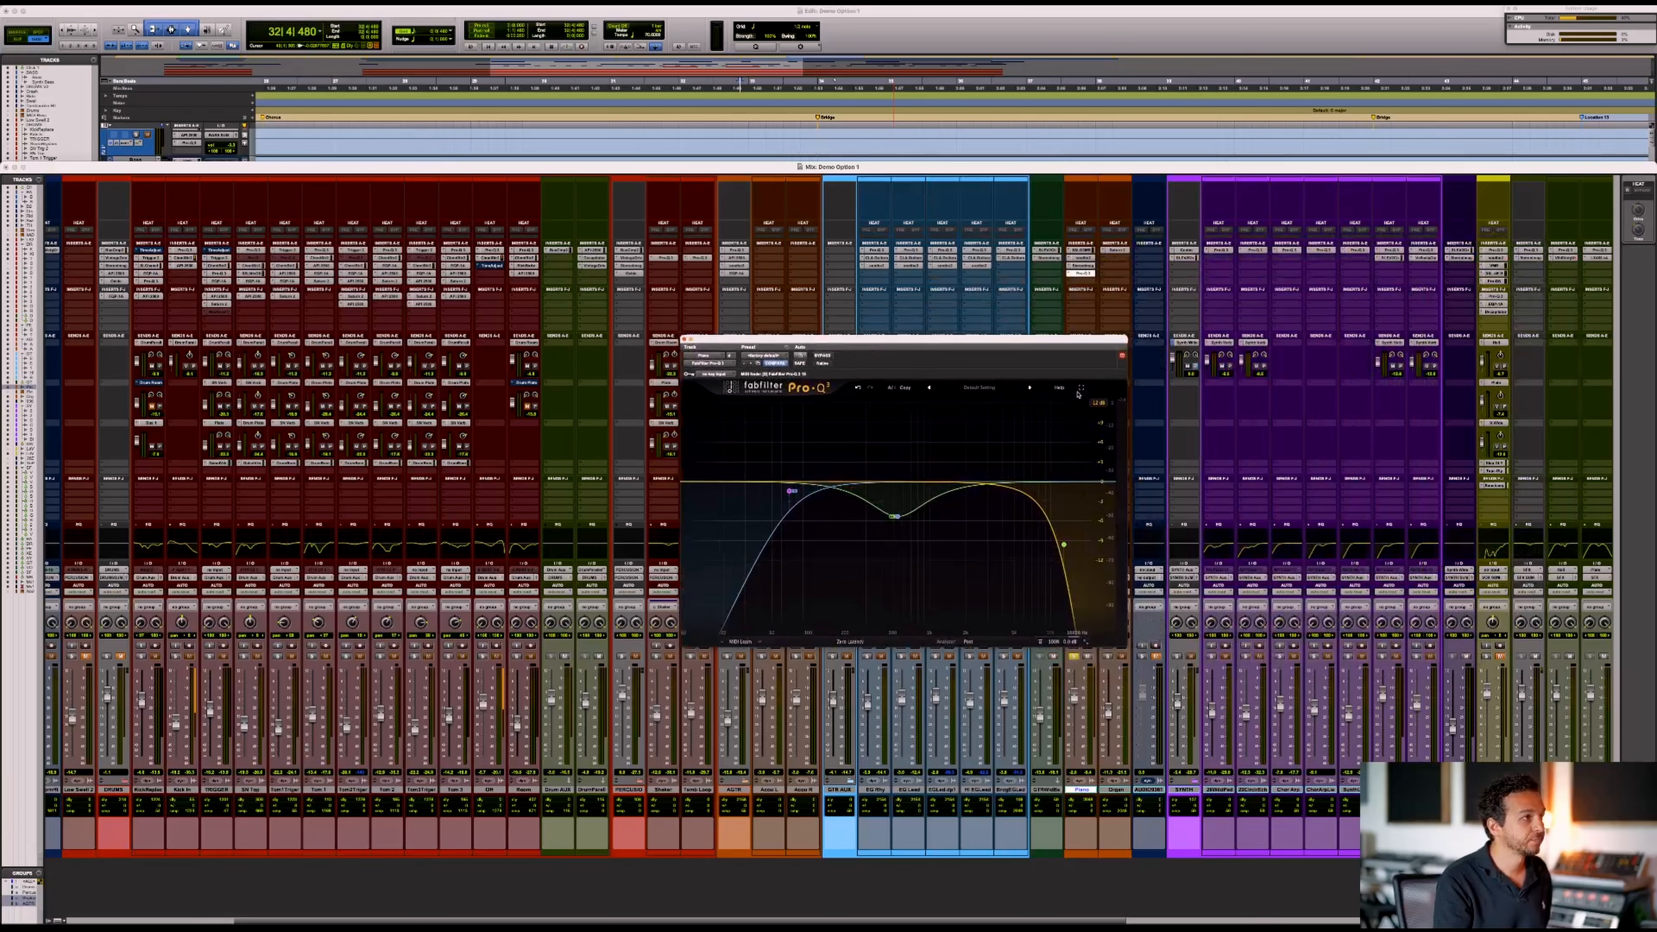
pyautogui.click(1080, 388)
# - Play the track and grab spectrum peaks to add narrow bell cuts at 939.98 Hz with -8.55 dB and at 1491.1 Hz with -8.43 dB
pyautogui.press('space')
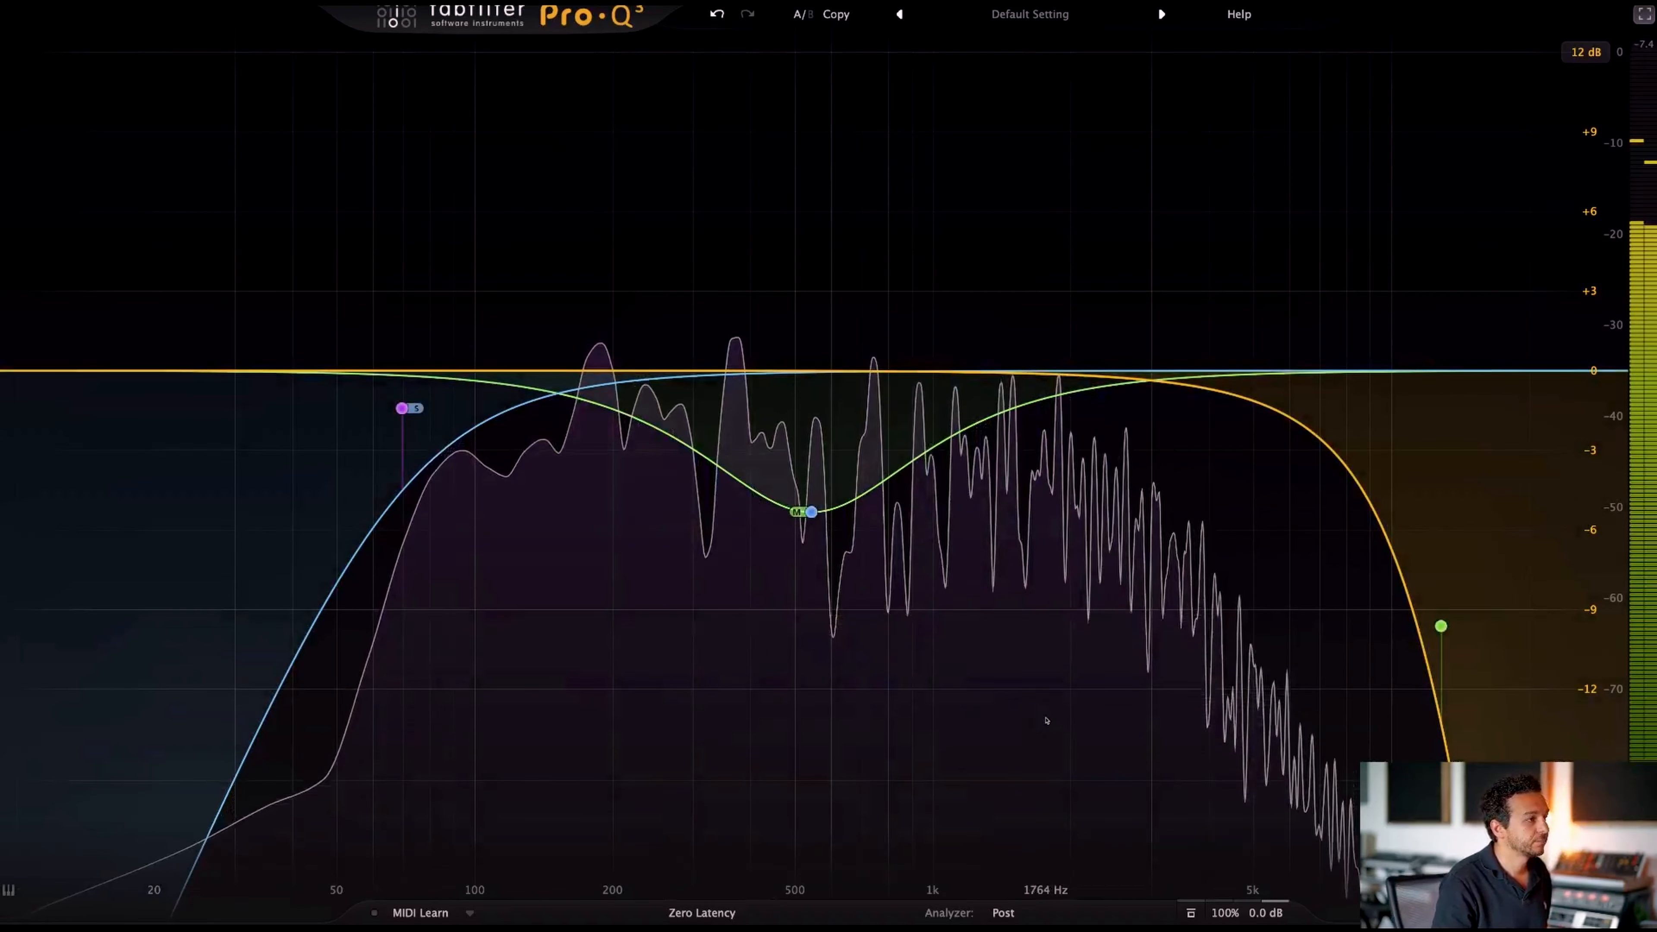
pyautogui.moveTo(1032, 757); pyautogui.dragTo(982, 648)
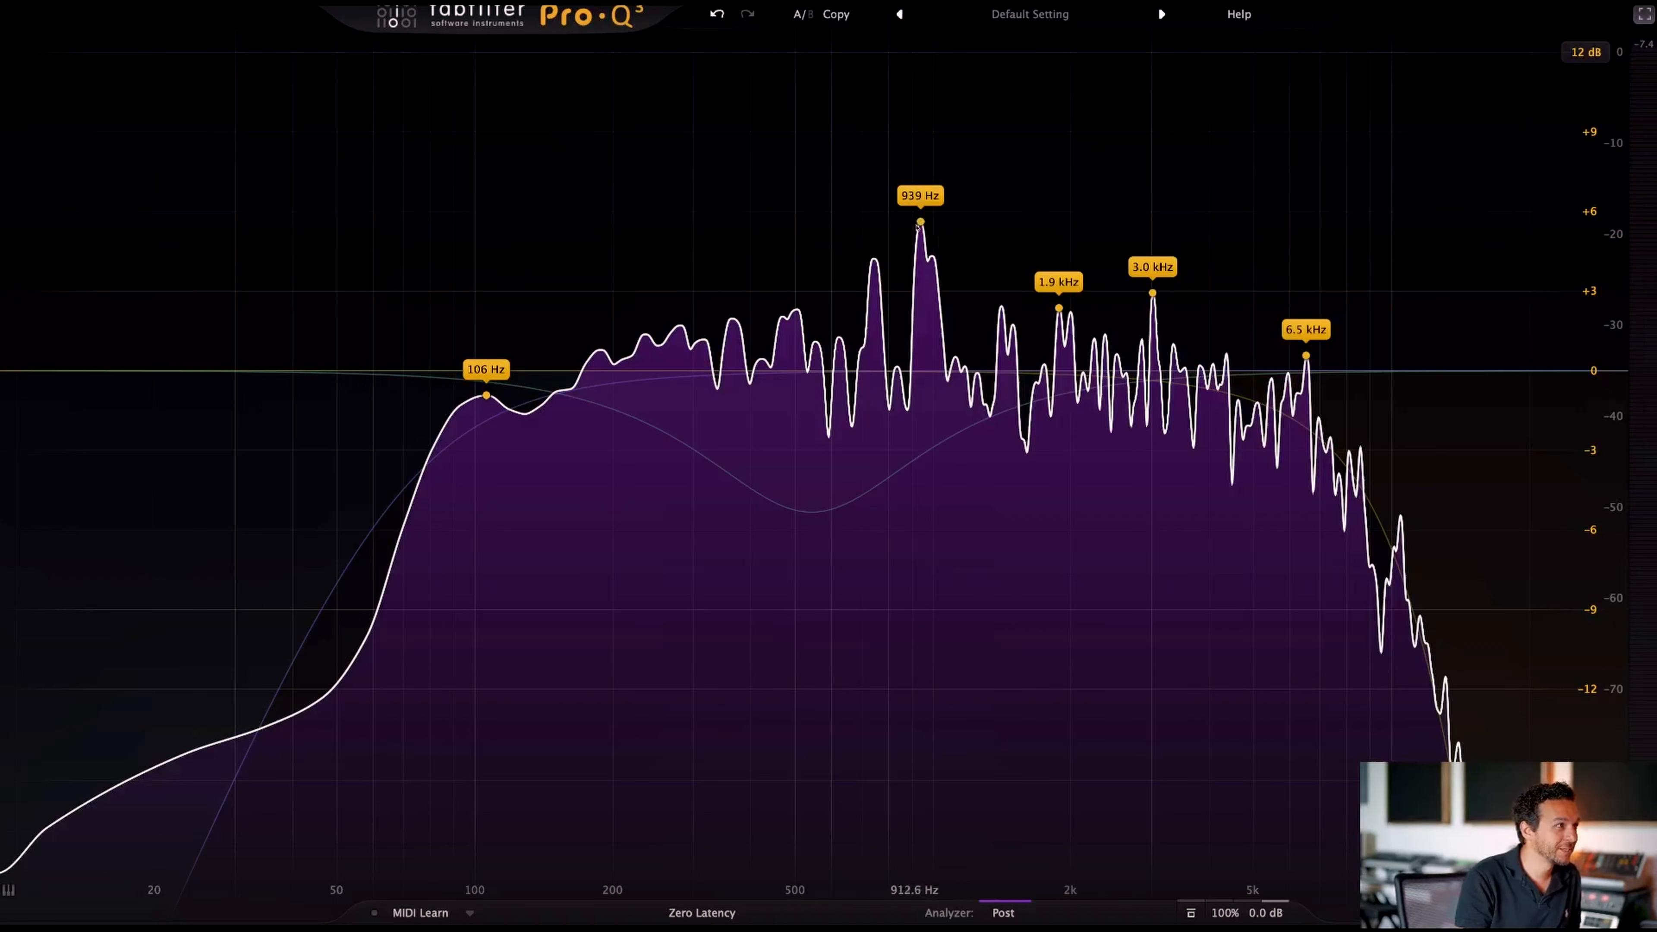
pyautogui.moveTo(920, 221); pyautogui.dragTo(916, 302)
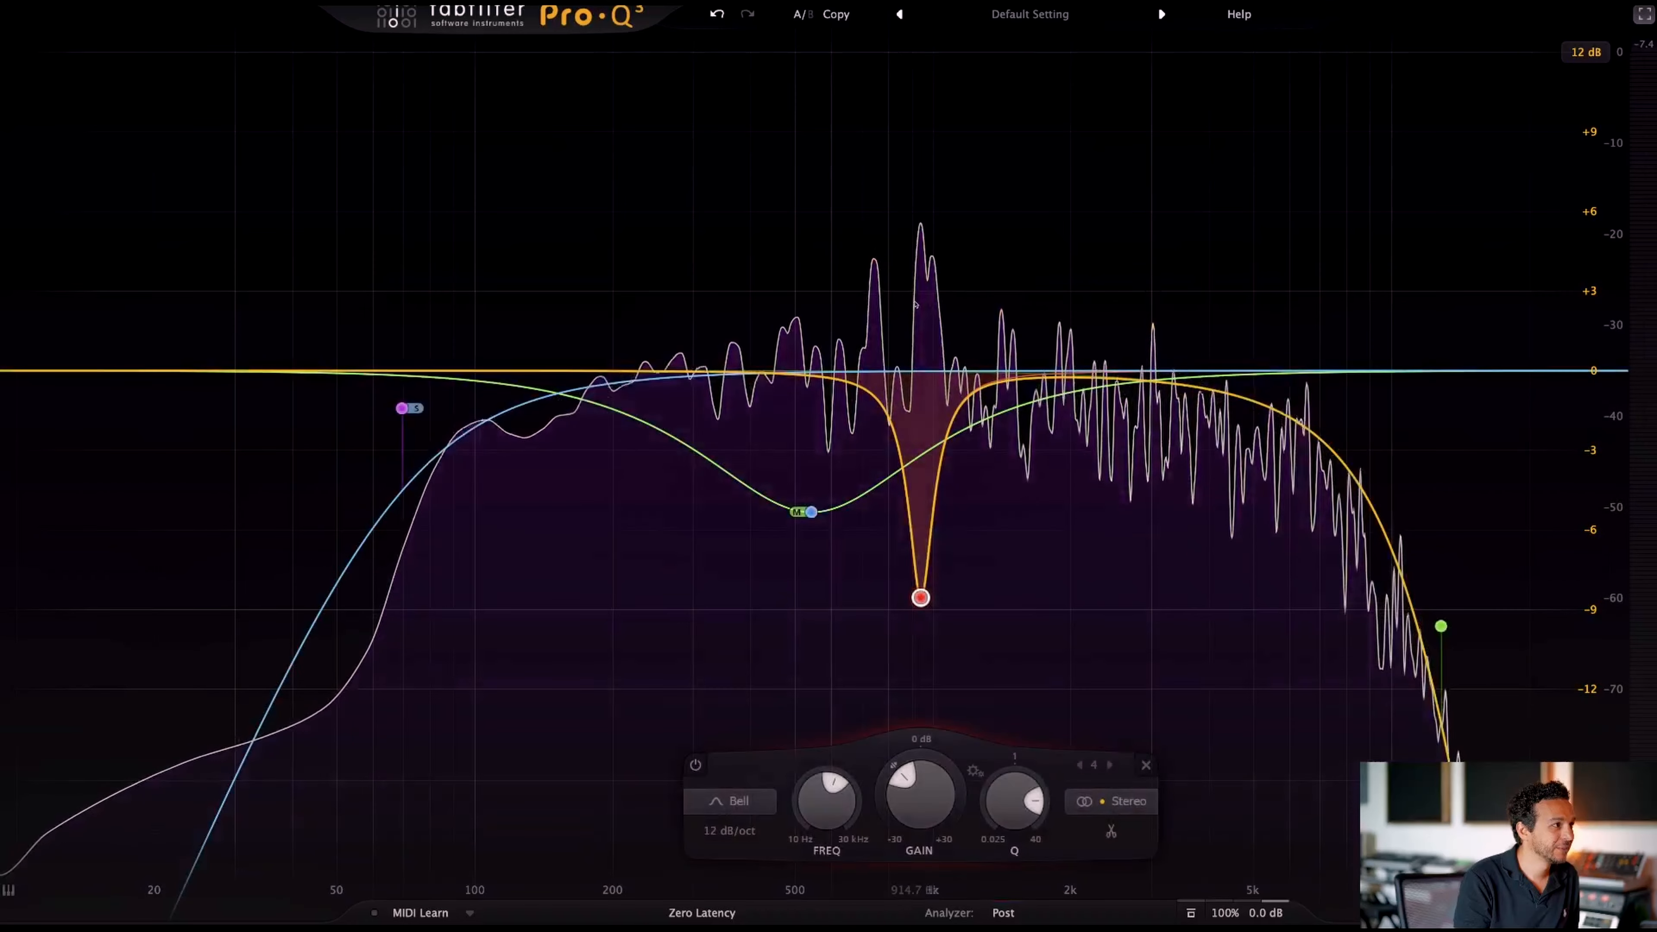
pyautogui.moveTo(971, 675); pyautogui.dragTo(989, 677)
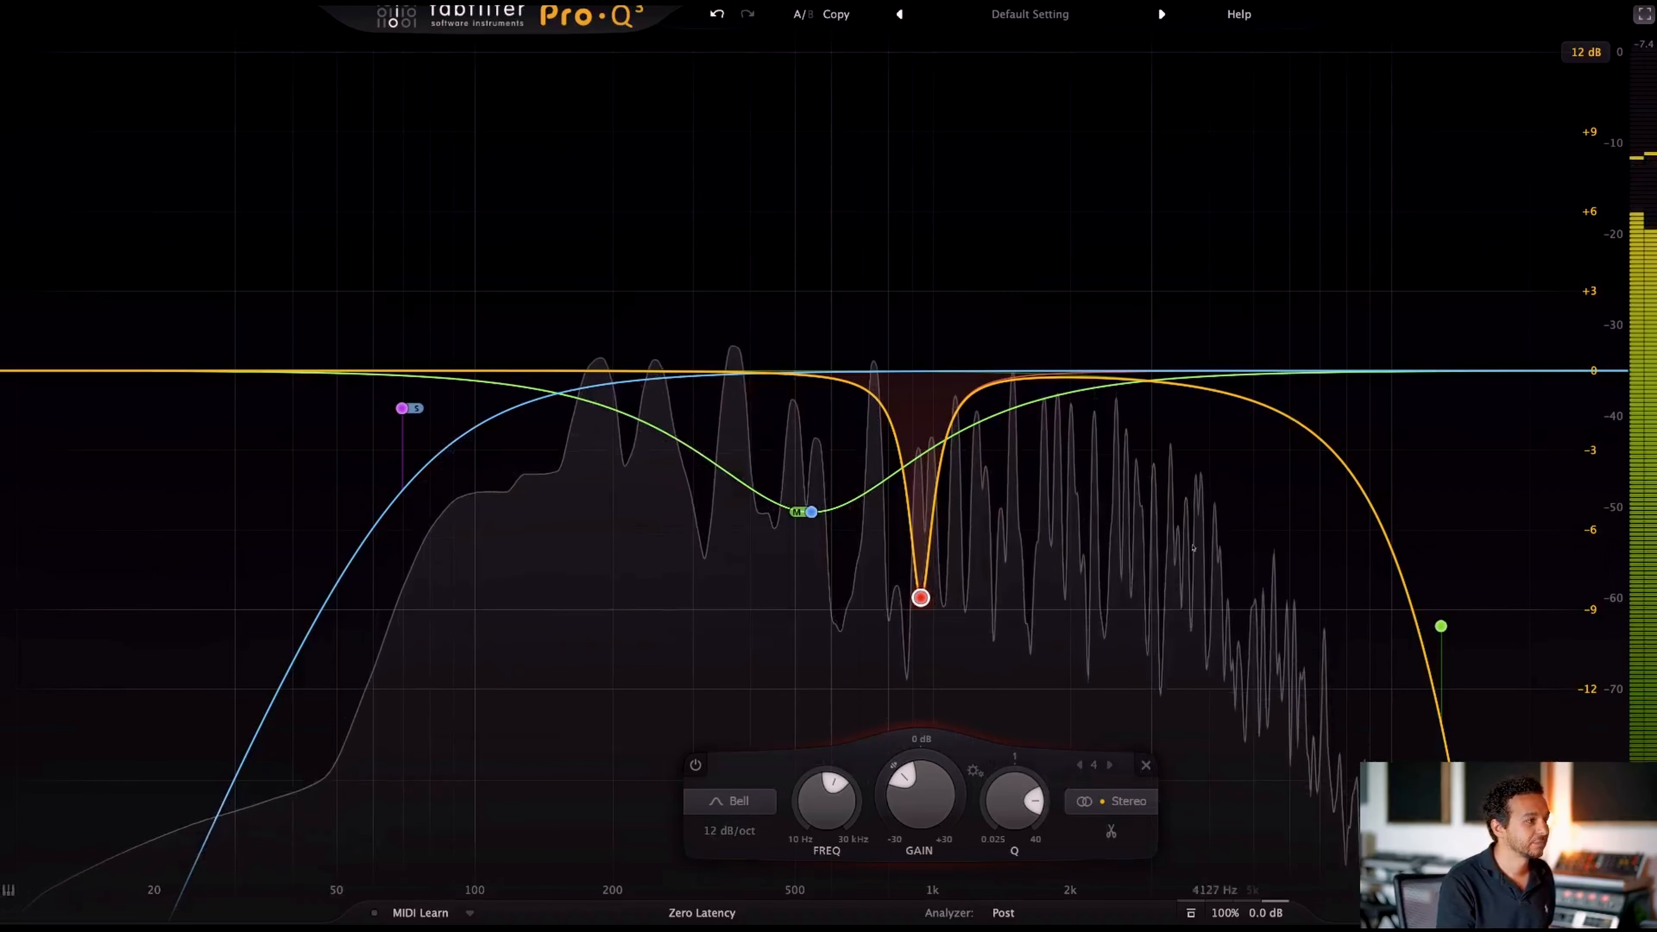
pyautogui.moveTo(1053, 640); pyautogui.dragTo(1012, 594)
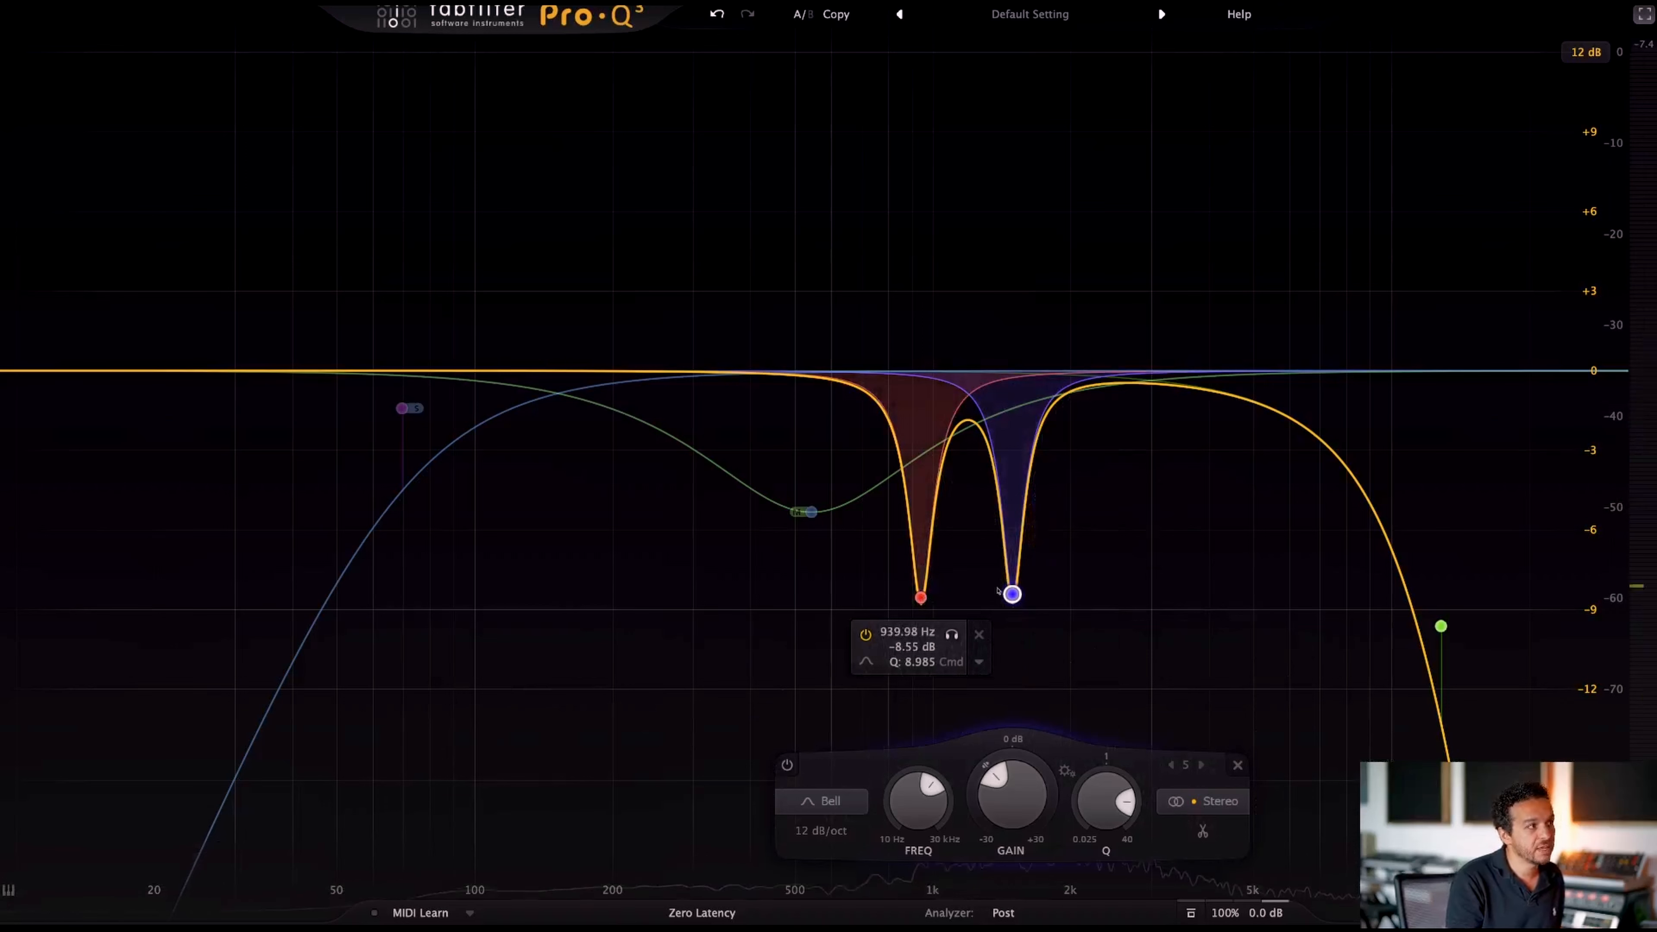
# - Make both narrow bells dynamic, set each gain to -5.12 dB and extend their dynamic ranges down to about -9 dB
pyautogui.rightClick(920, 597)
pyautogui.click(939, 626)
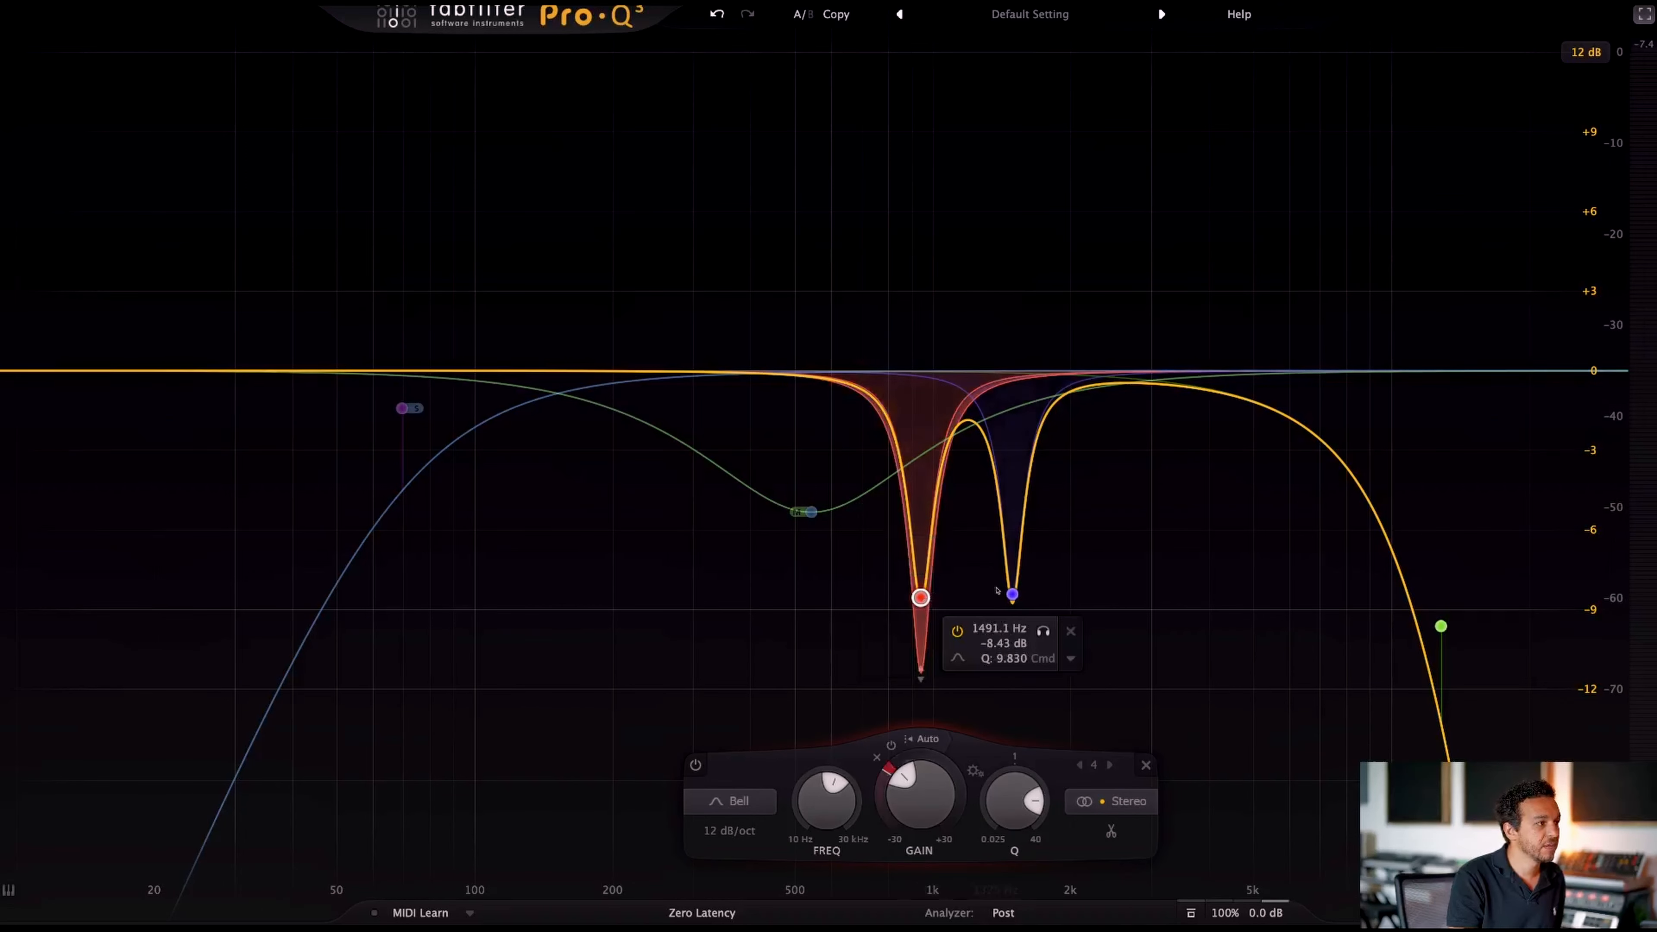
pyautogui.rightClick(1011, 593)
pyautogui.click(1035, 622)
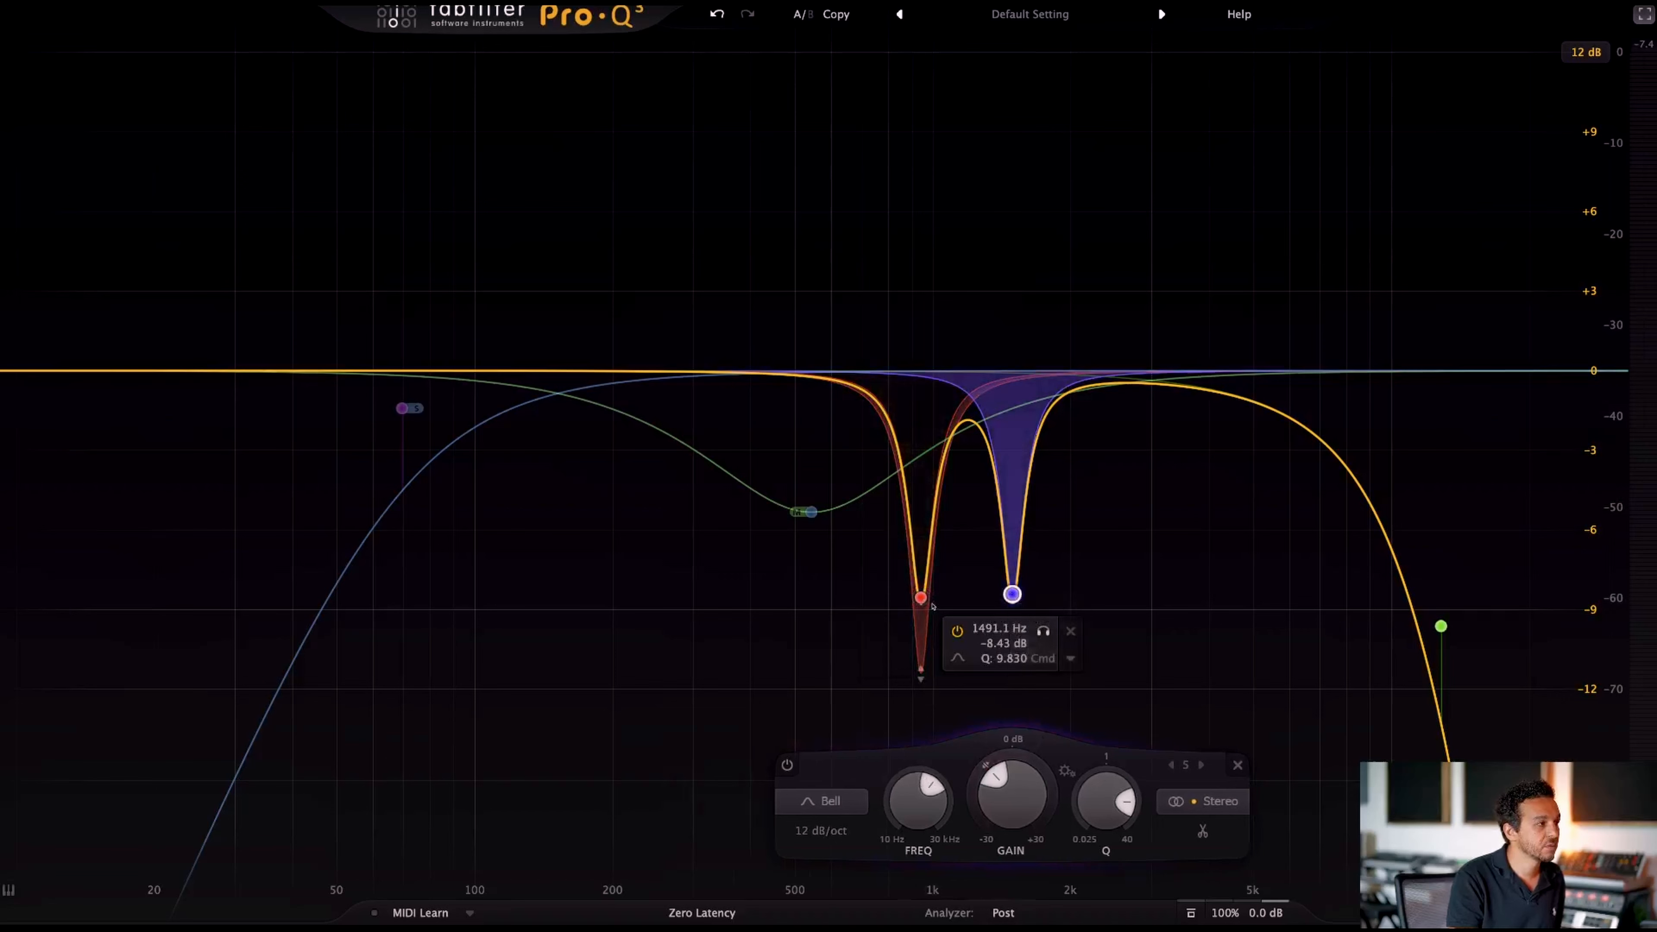
pyautogui.moveTo(921, 597); pyautogui.dragTo(921, 510)
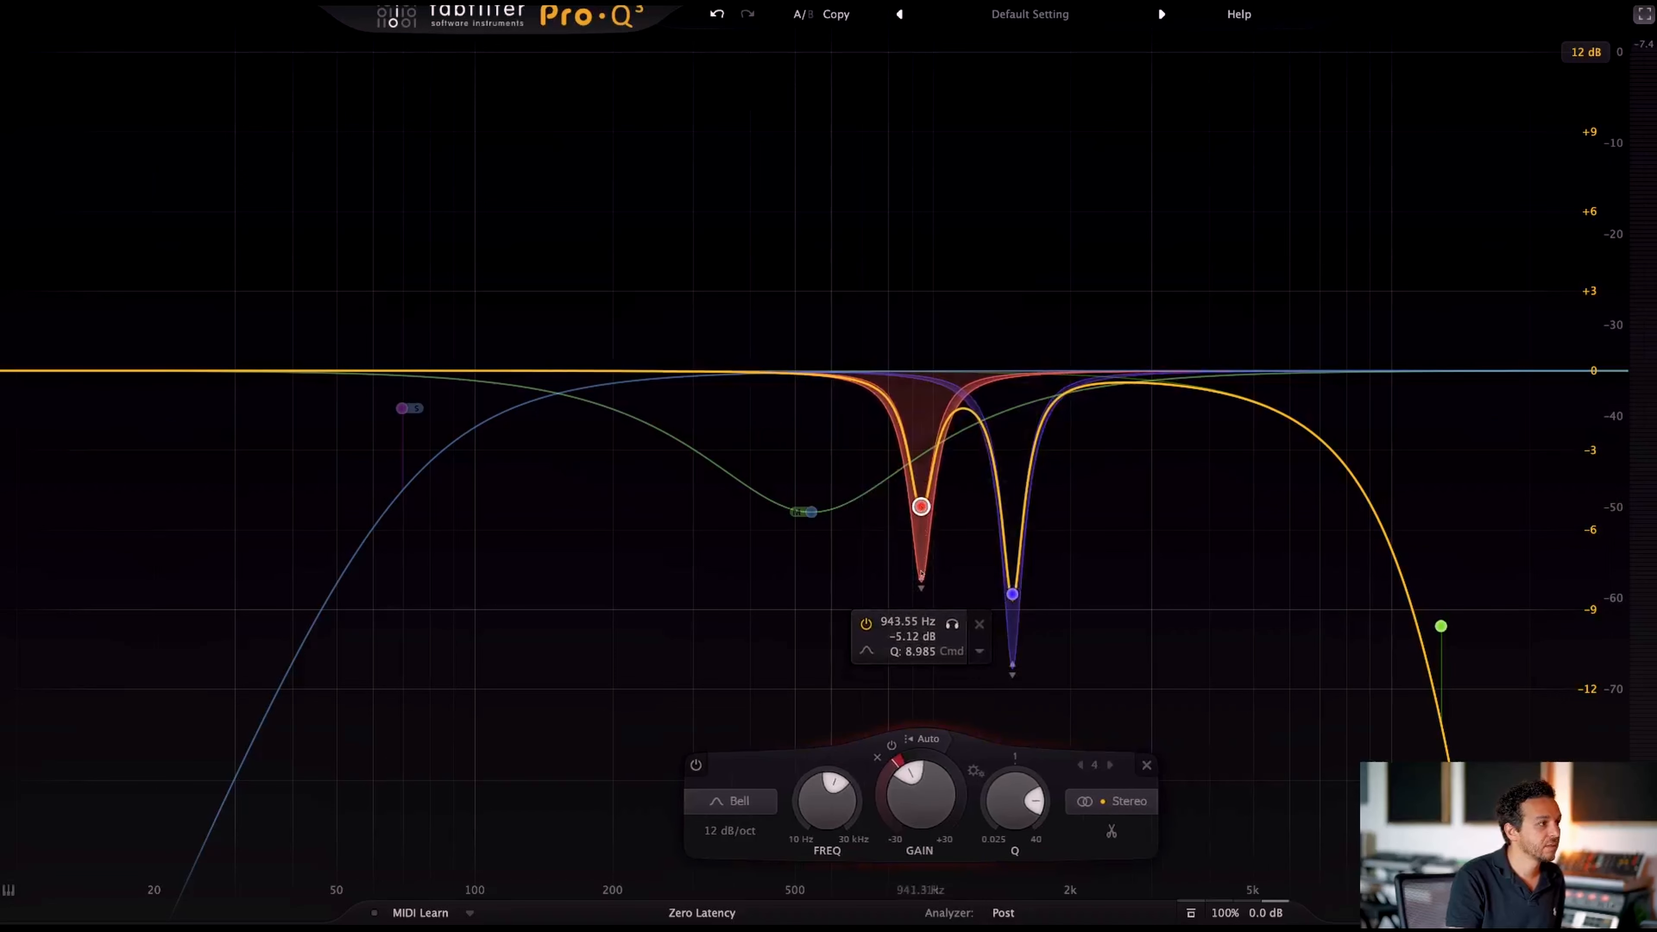
pyautogui.moveTo(1012, 594); pyautogui.dragTo(1012, 506)
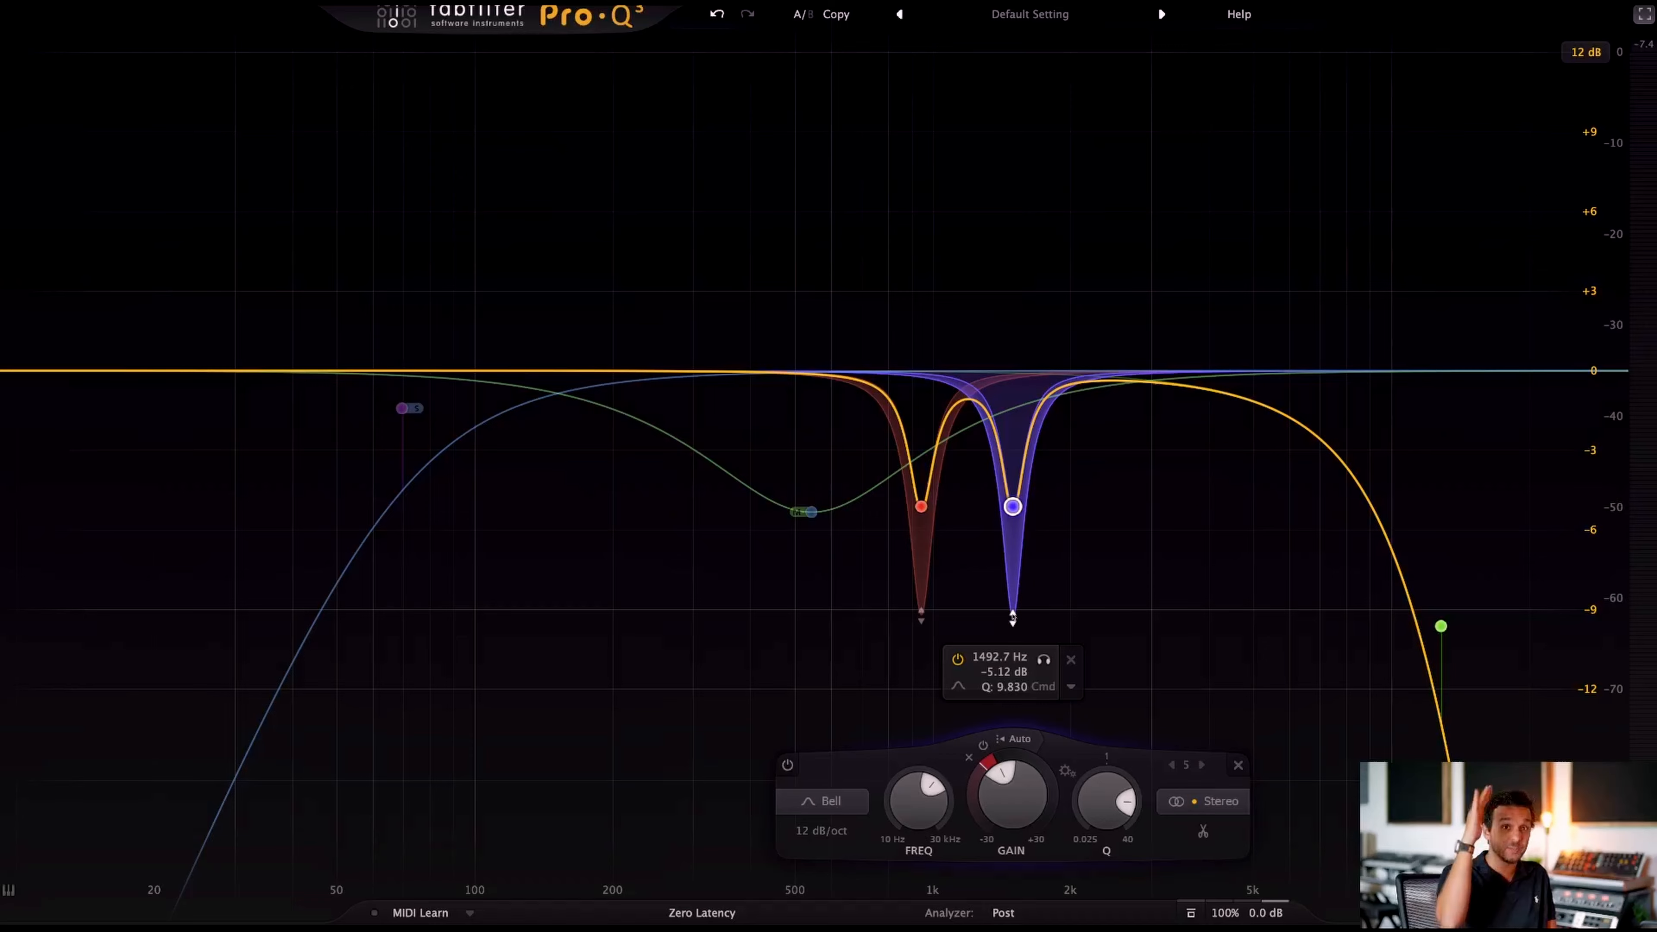
# - During playback, grab spectrum peaks to add bell cuts at 188 Hz with about -2.5 dB and at 3019.6 Hz with -1.67 dB and Q 11.12
pyautogui.press('space')
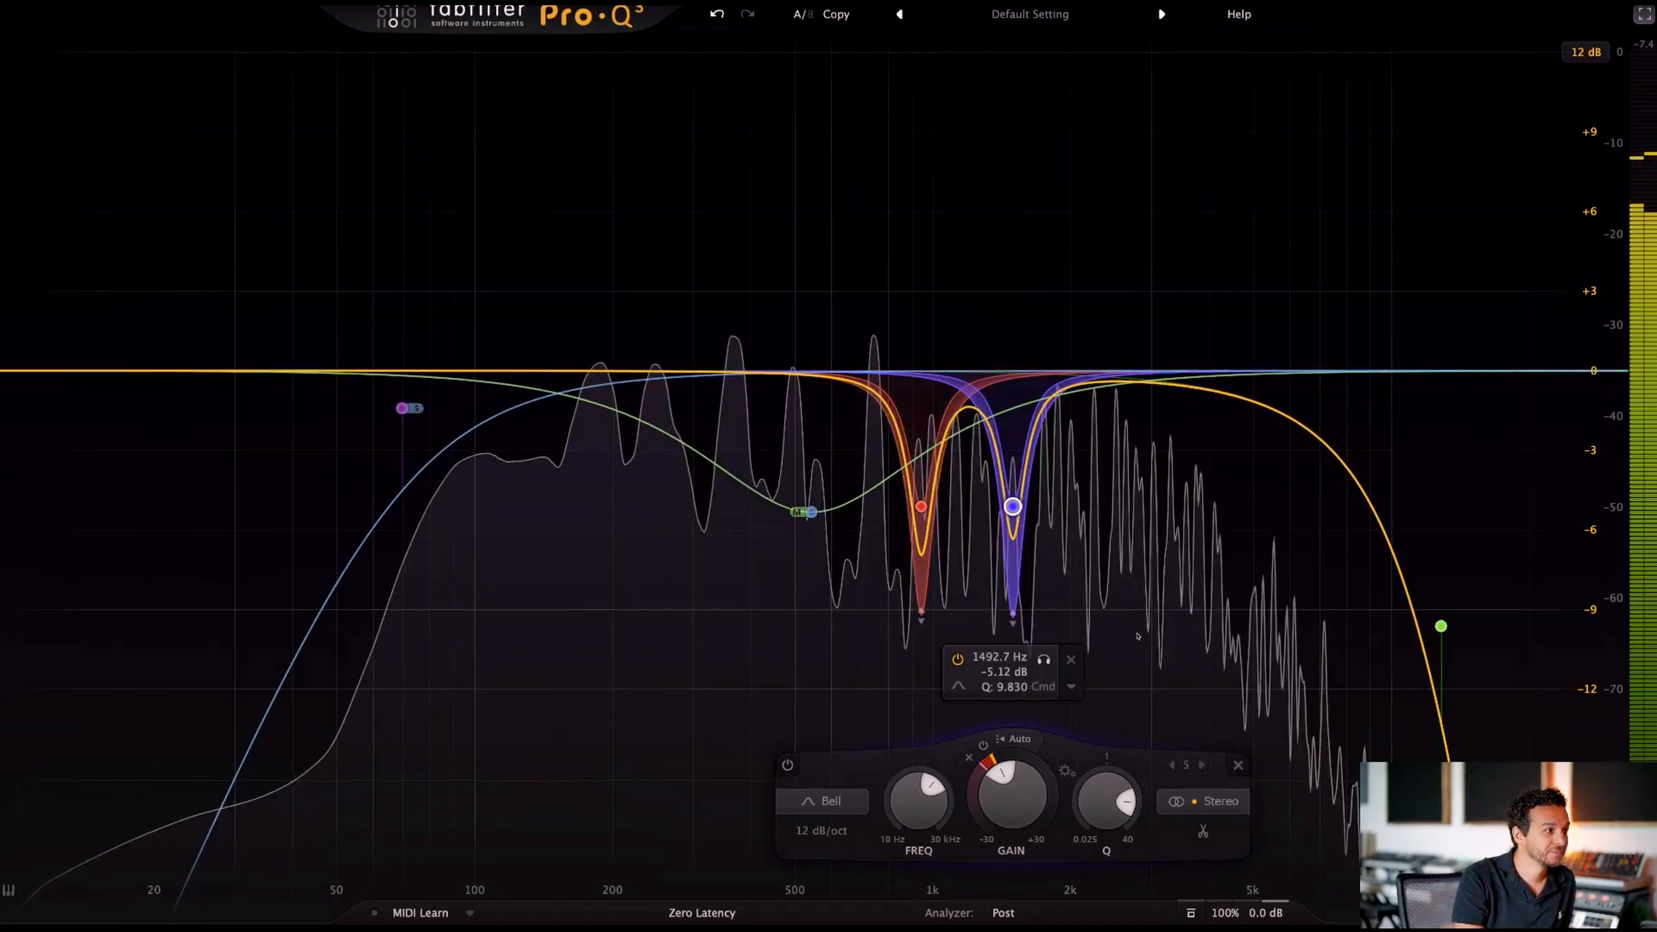
pyautogui.moveTo(1137, 635); pyautogui.dragTo(1119, 609)
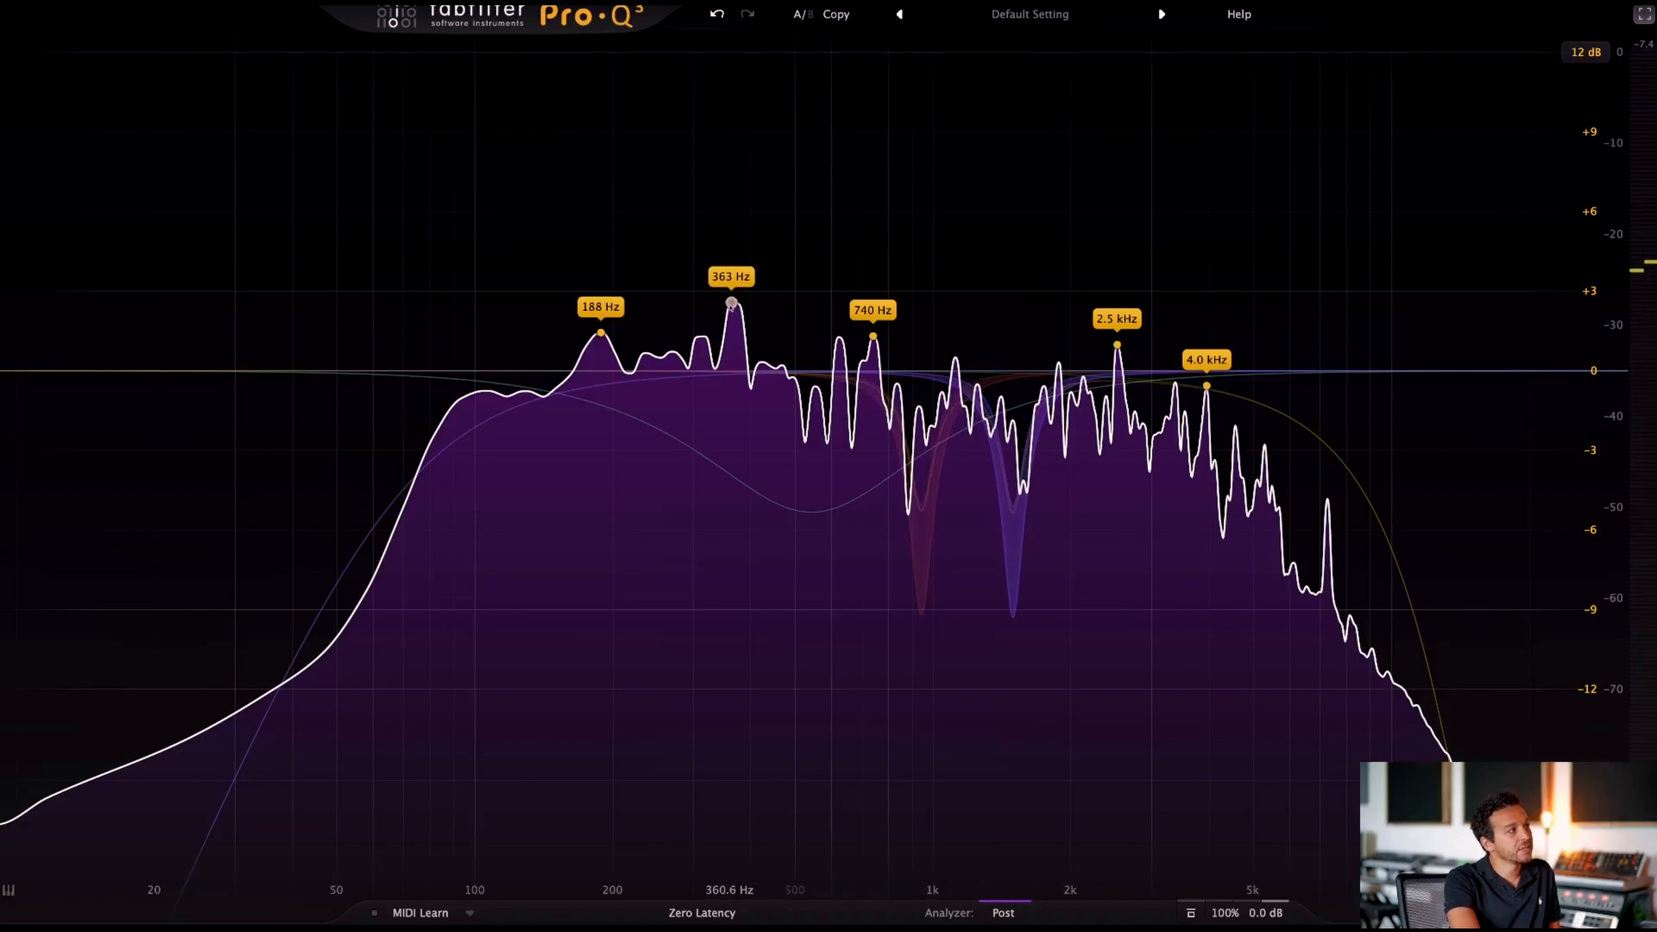
pyautogui.moveTo(600, 333); pyautogui.dragTo(601, 436)
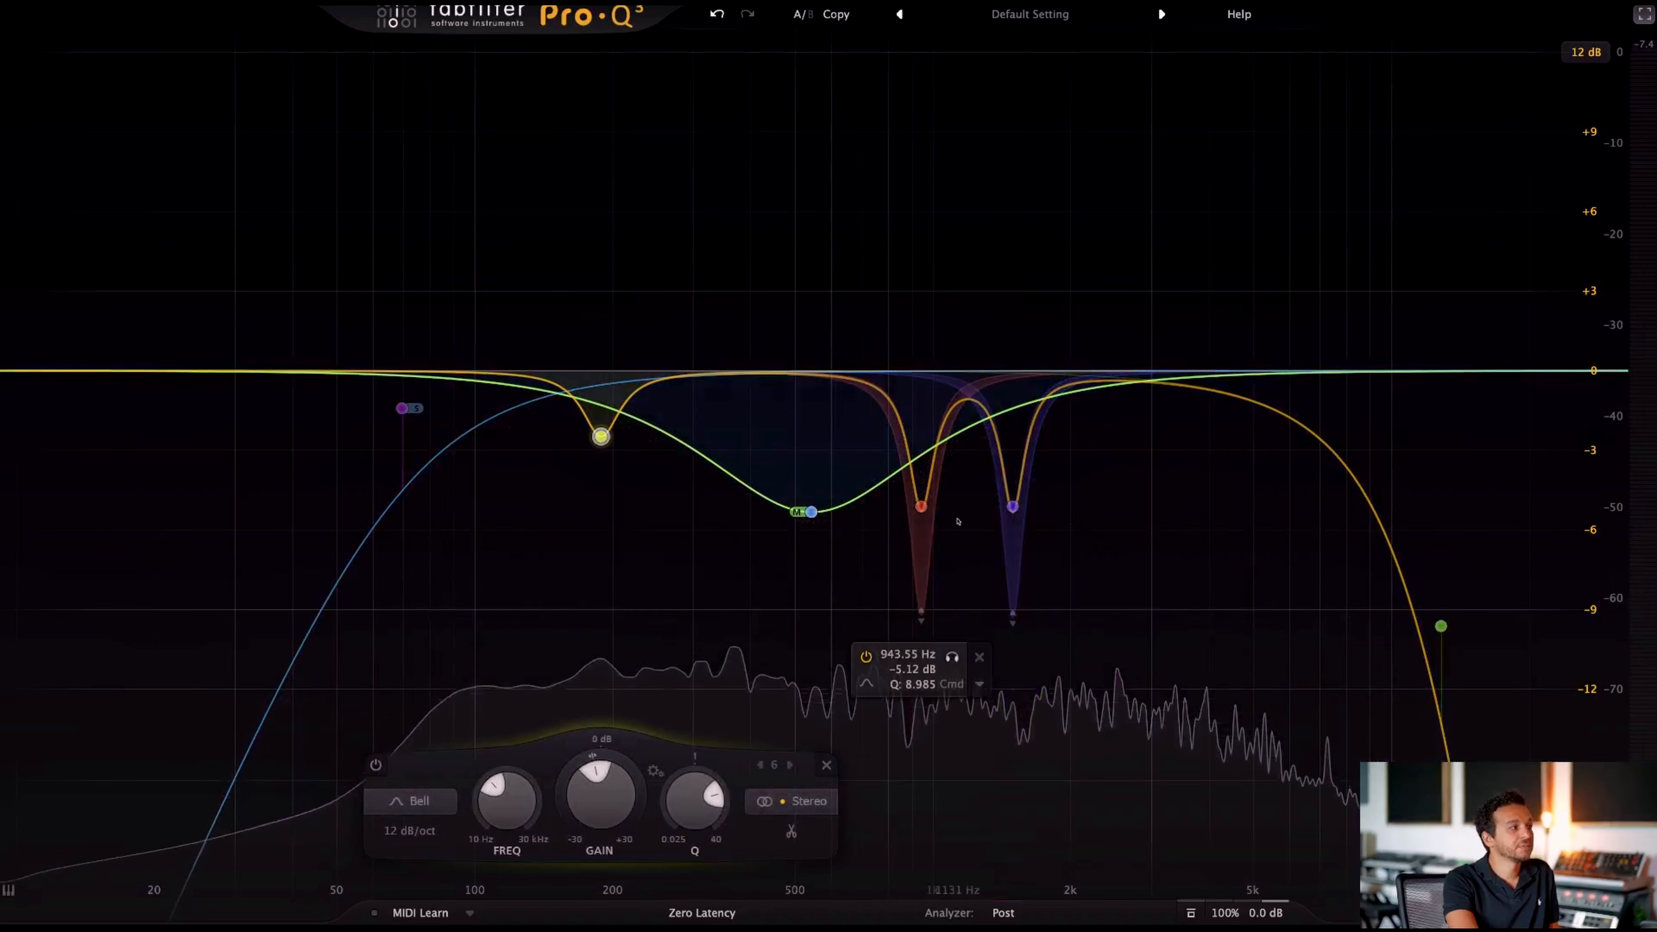
pyautogui.moveTo(1056, 590)
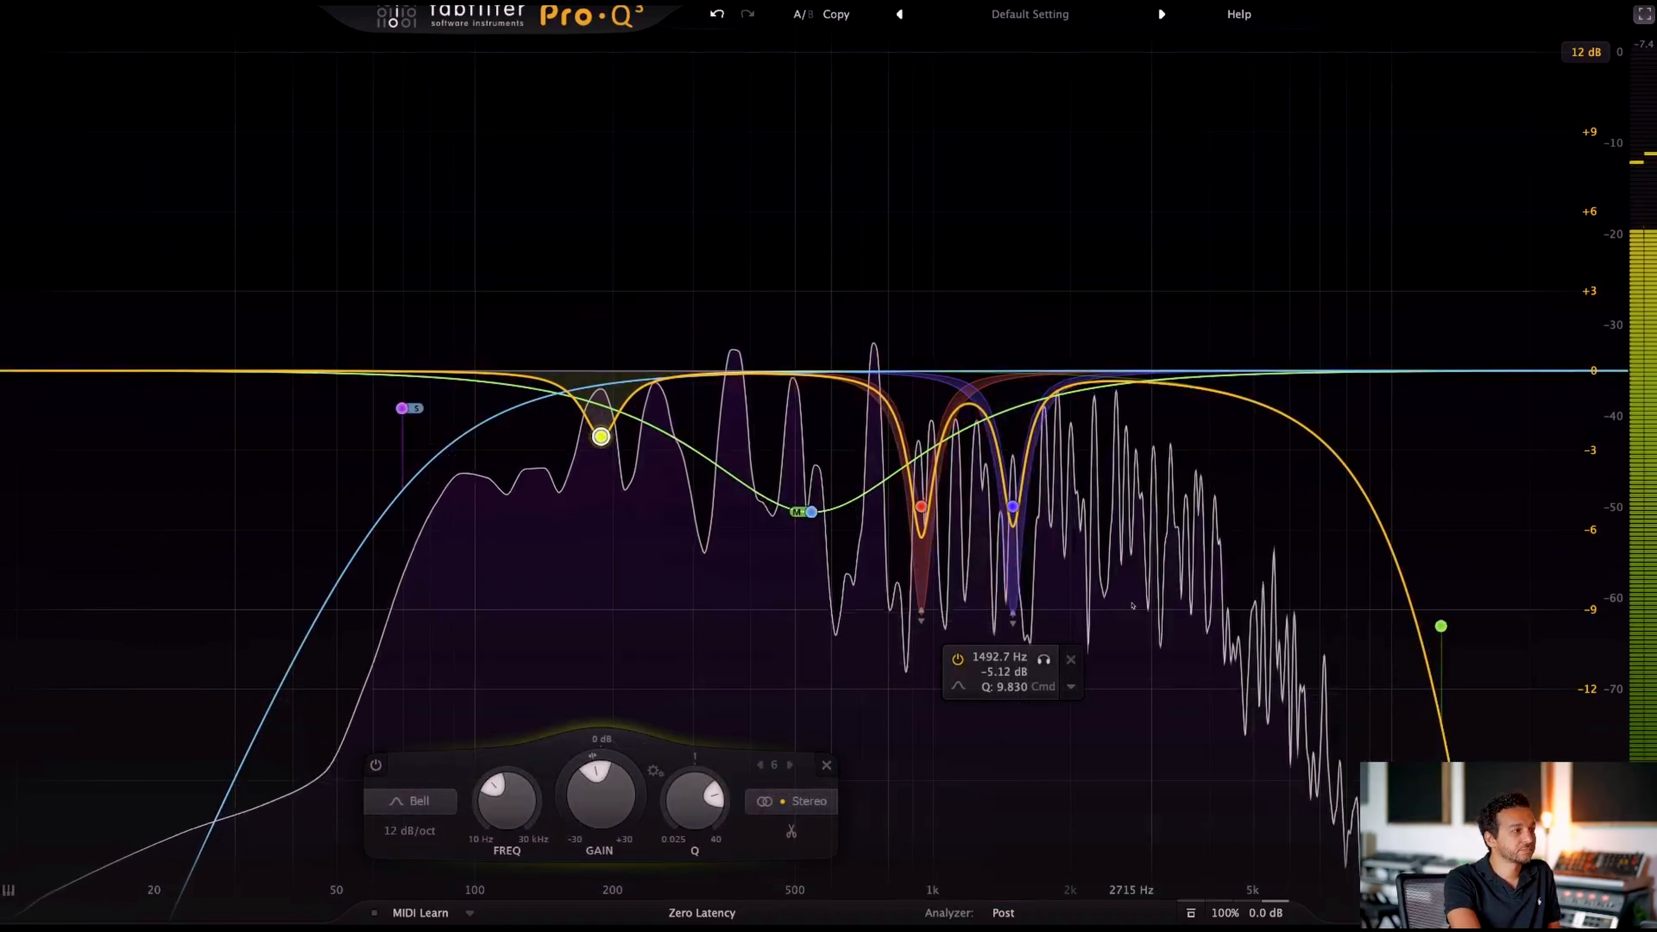
pyautogui.moveTo(1133, 606)
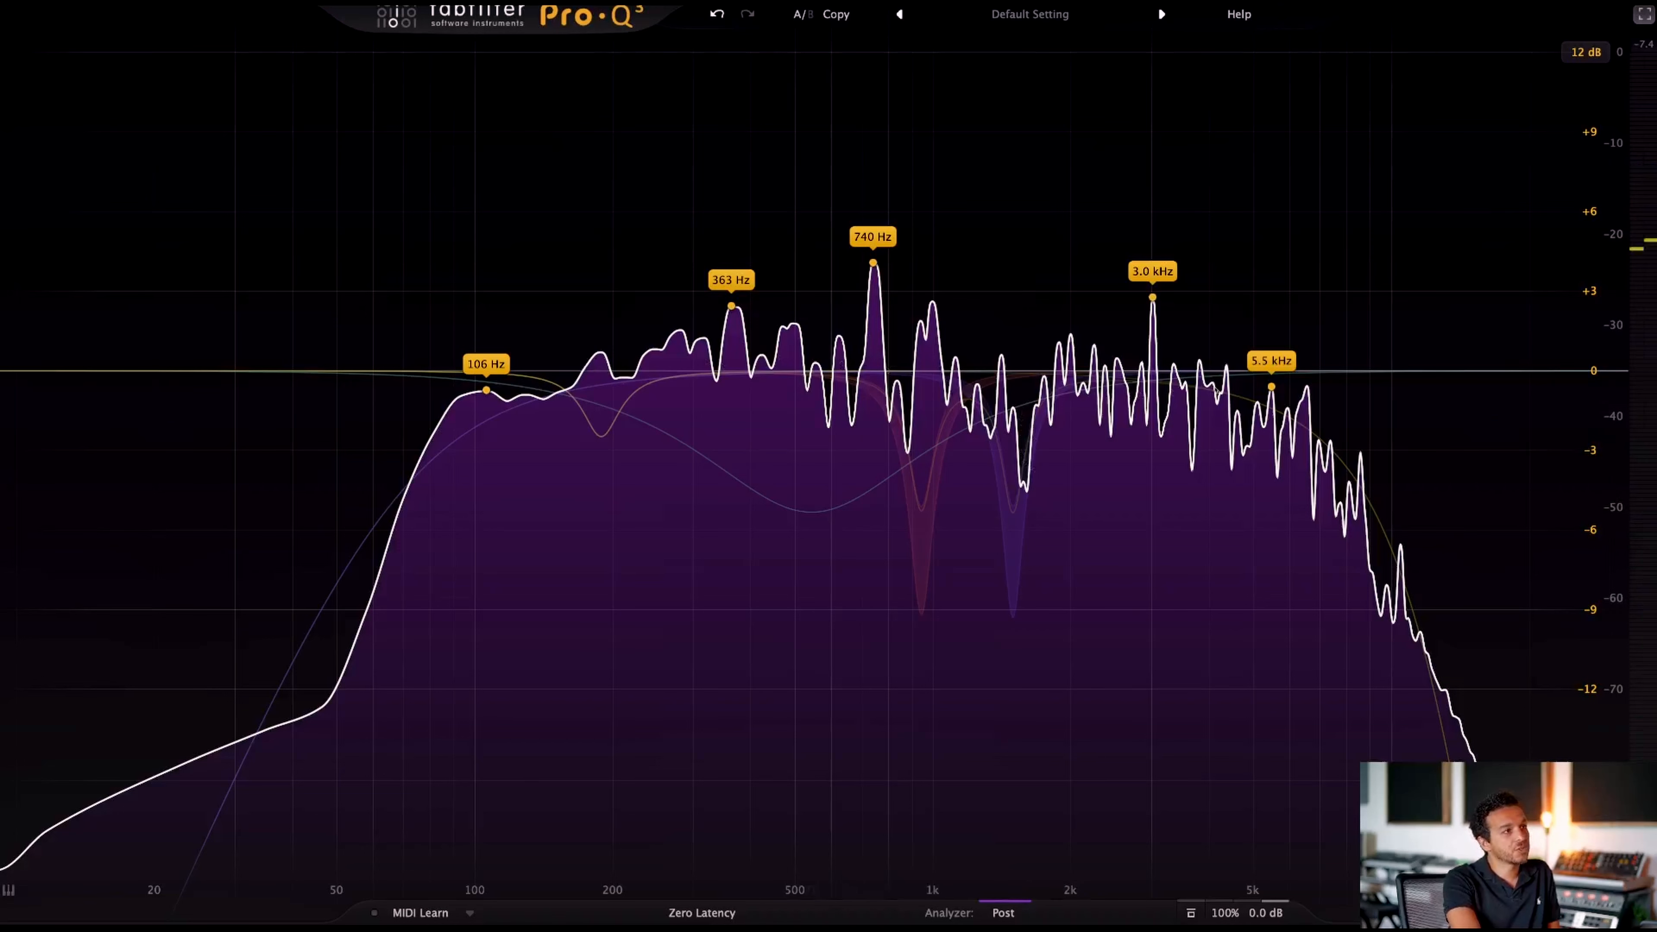
pyautogui.moveTo(1153, 299); pyautogui.dragTo(1151, 415)
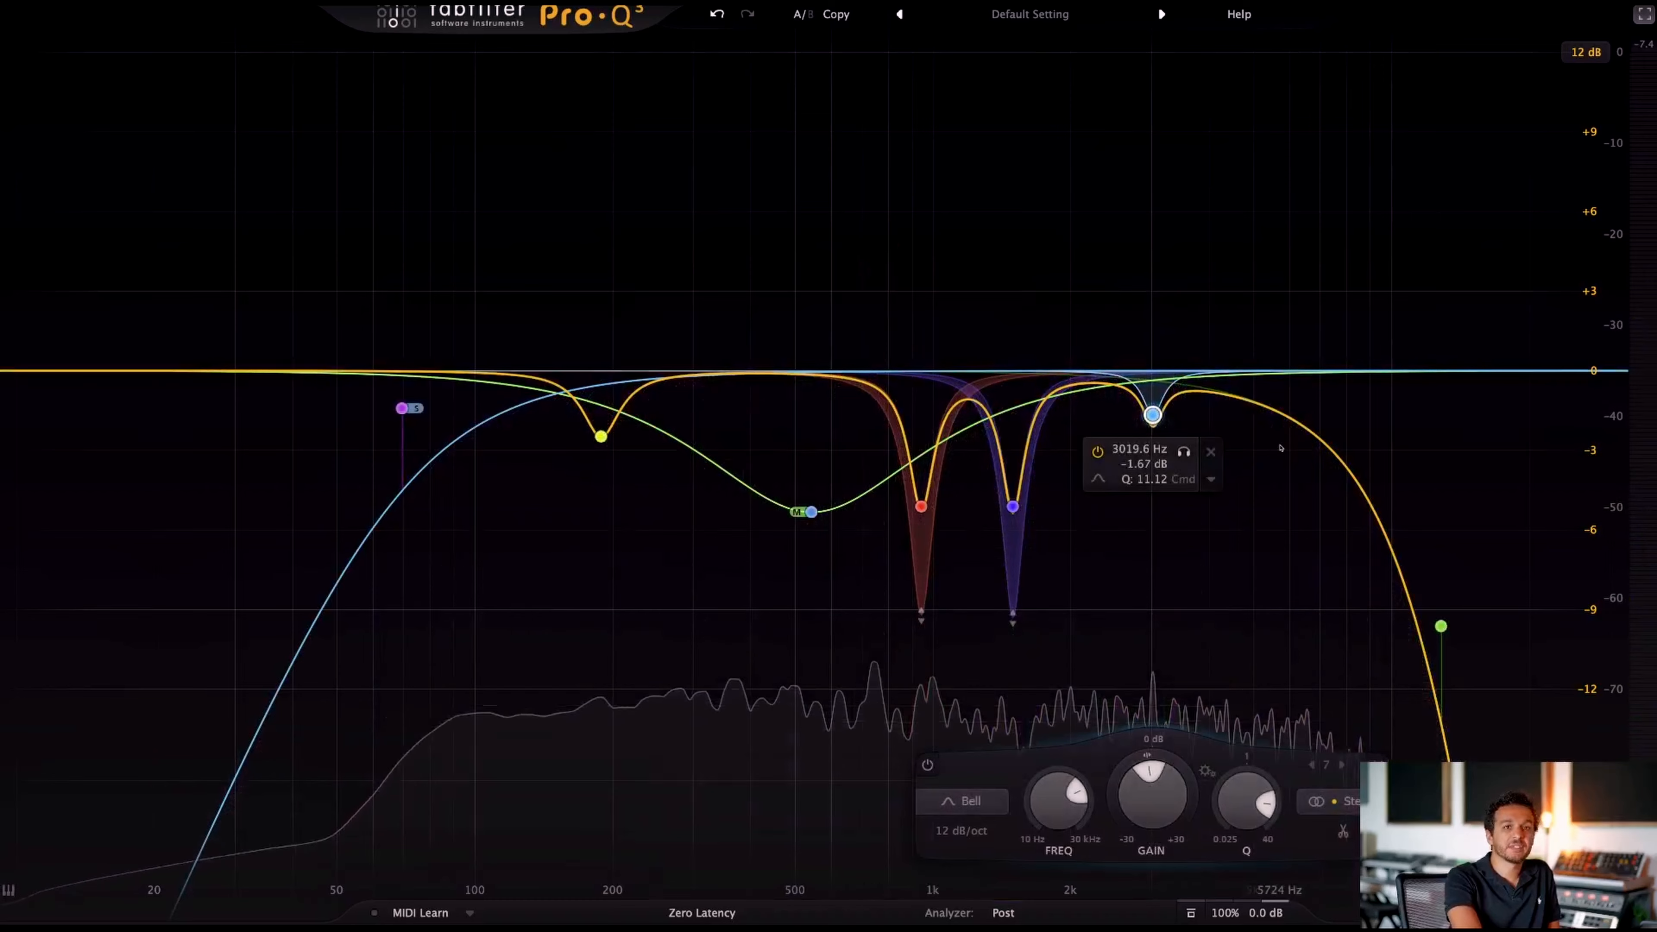